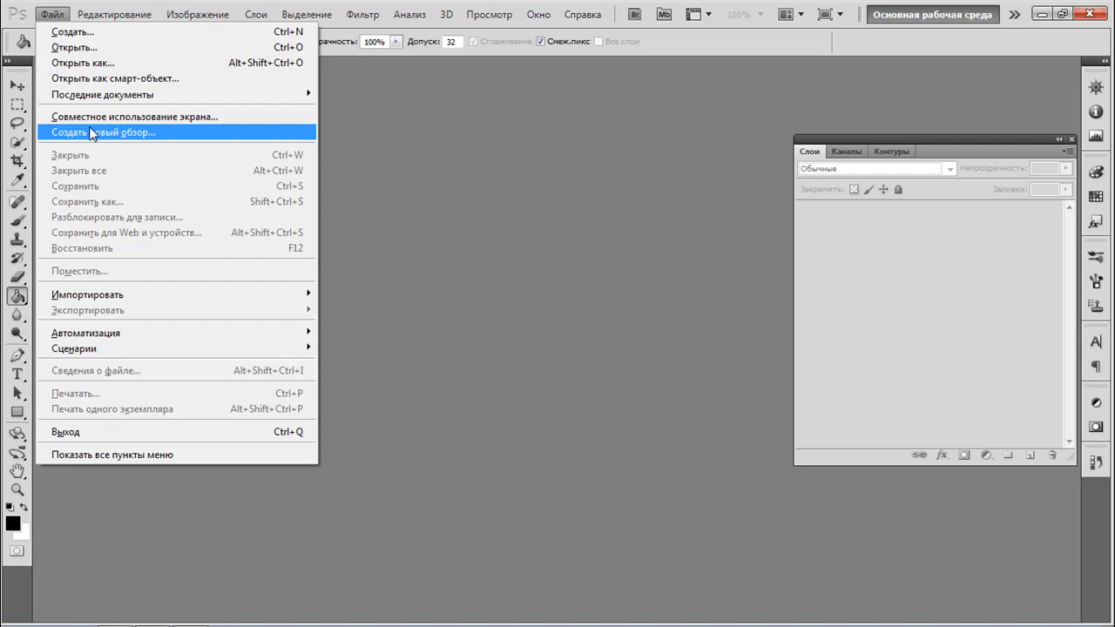
# Open the rose image 93710990_0_110c5_27aa65ce_XL.jpg and convert its locked background into a regular layer
pyautogui.click(57, 49)
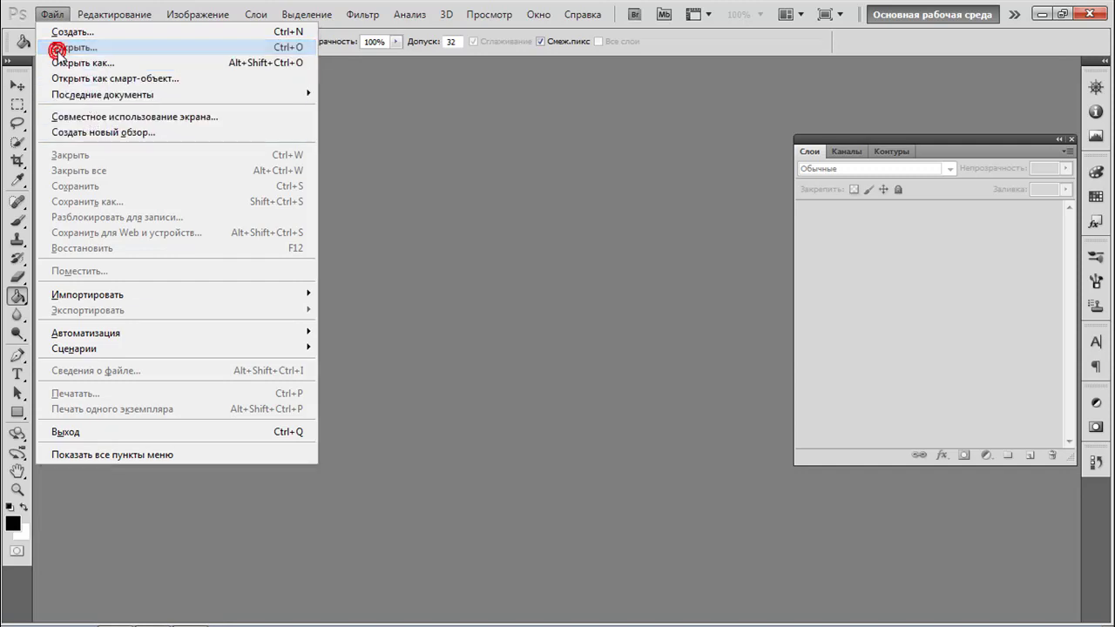
pyautogui.moveTo(775, 163); pyautogui.dragTo(776, 239)
pyautogui.click(745, 251)
pyautogui.click(743, 406)
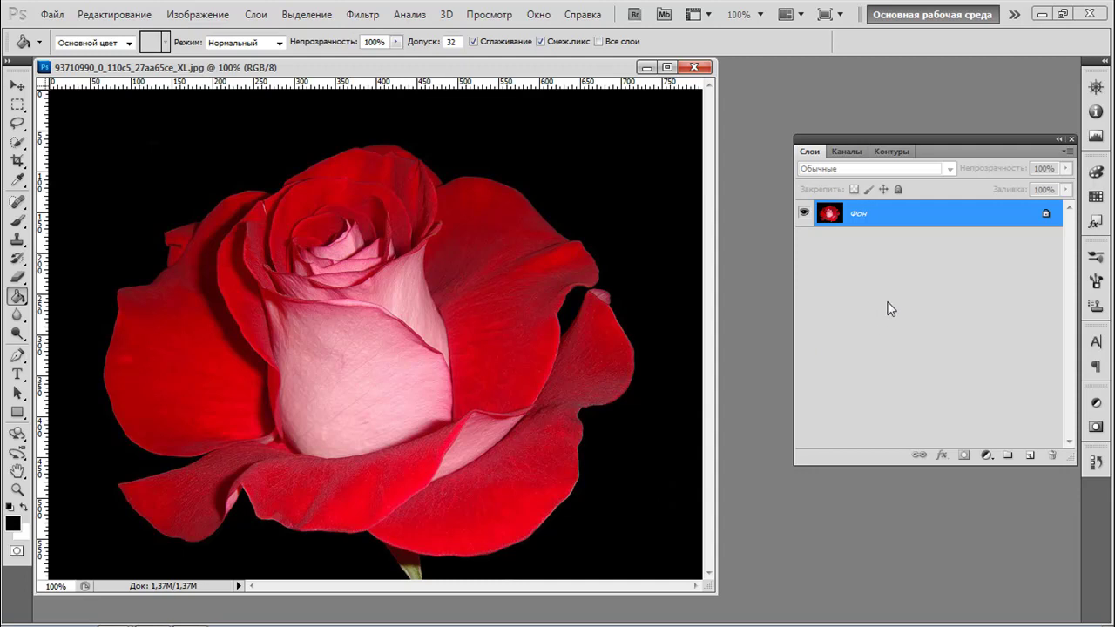
pyautogui.doubleClick(993, 213)
pyautogui.click(1057, 281)
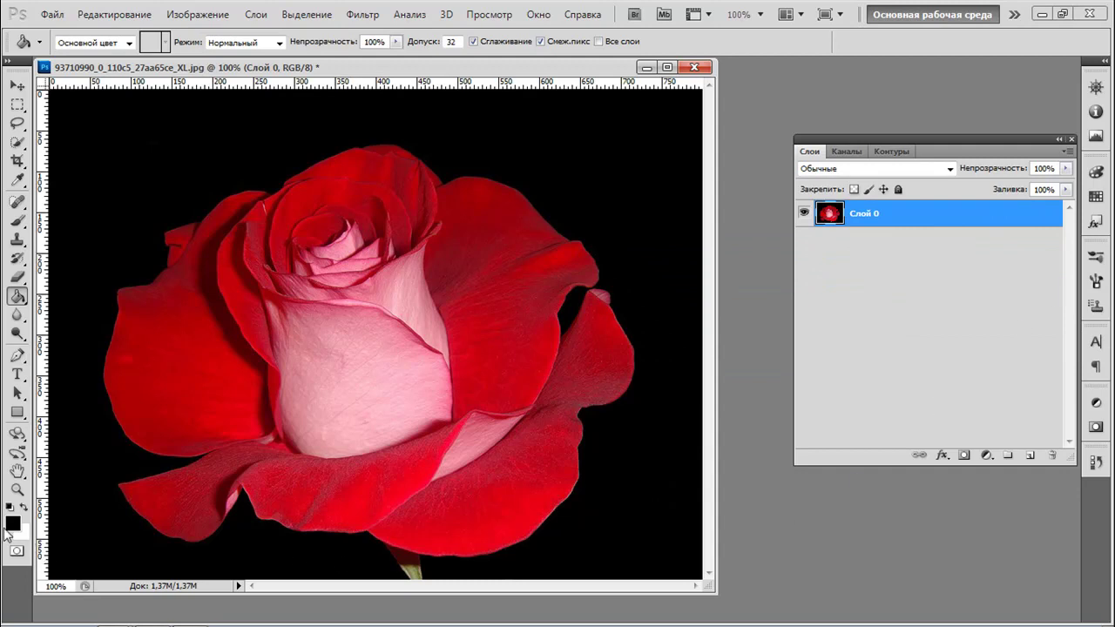
# Add a new layer above the rose photo and fill it with black (#000000)
pyautogui.click(1030, 456)
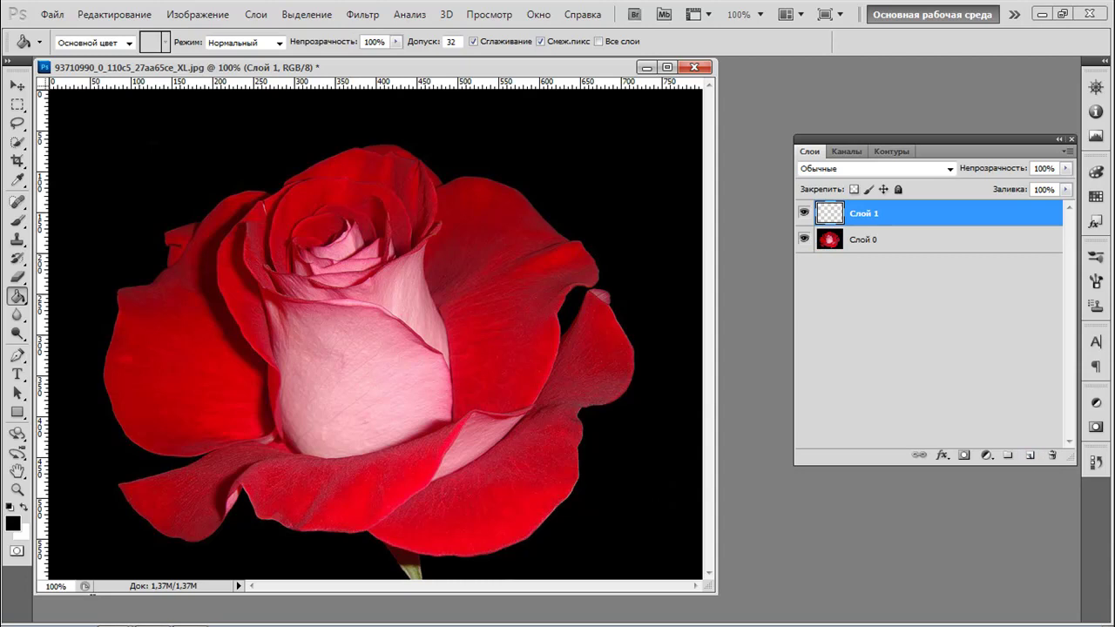
pyautogui.click(12, 525)
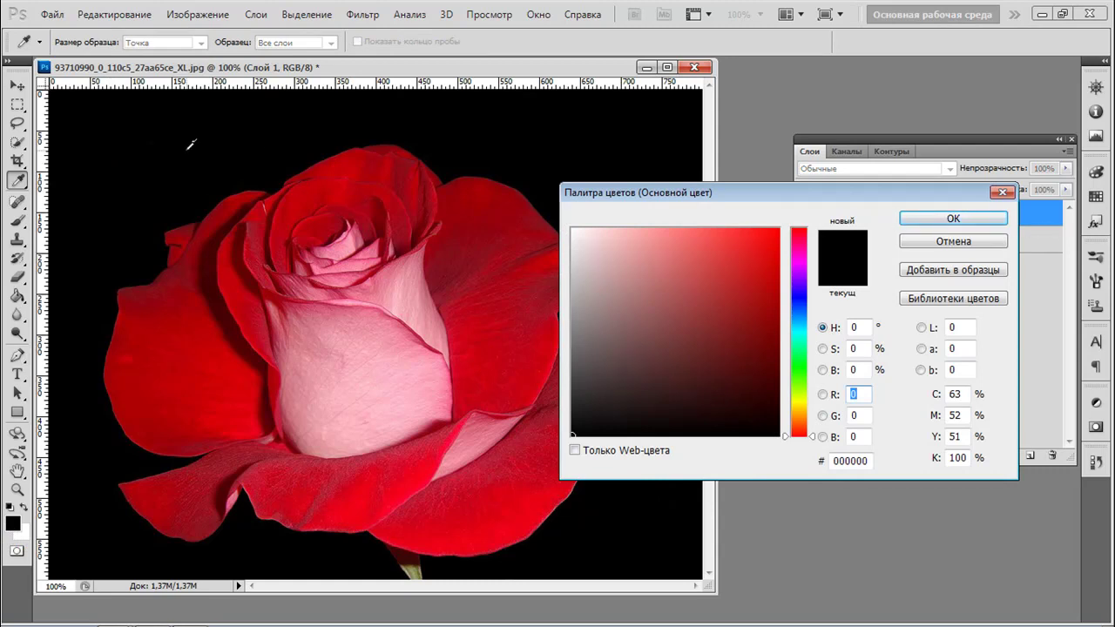
pyautogui.click(953, 219)
pyautogui.press('g')
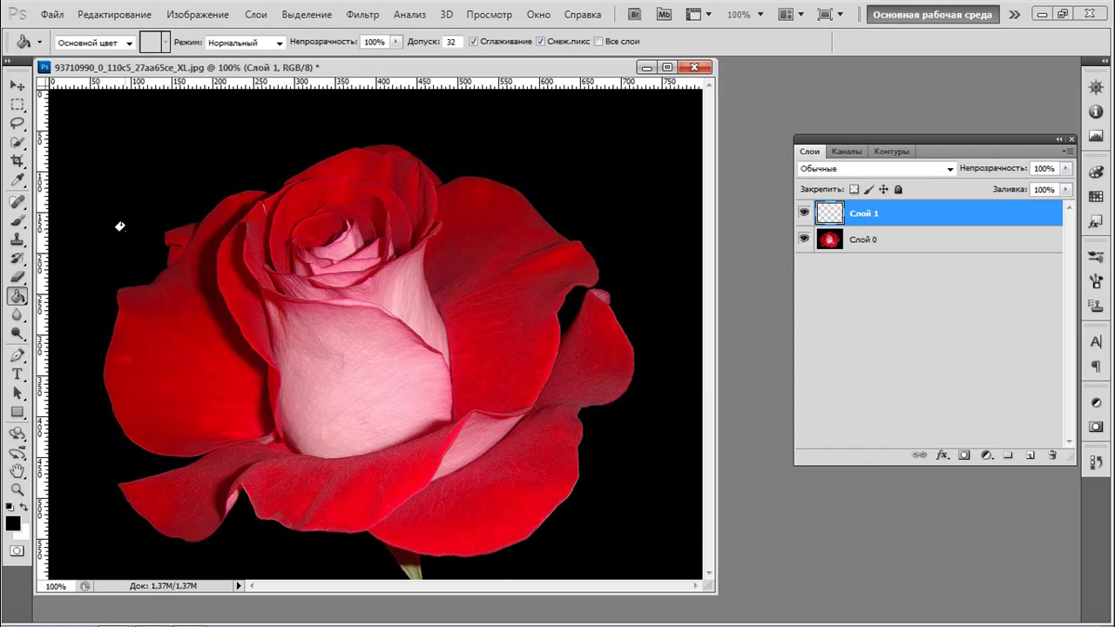
pyautogui.click(146, 169)
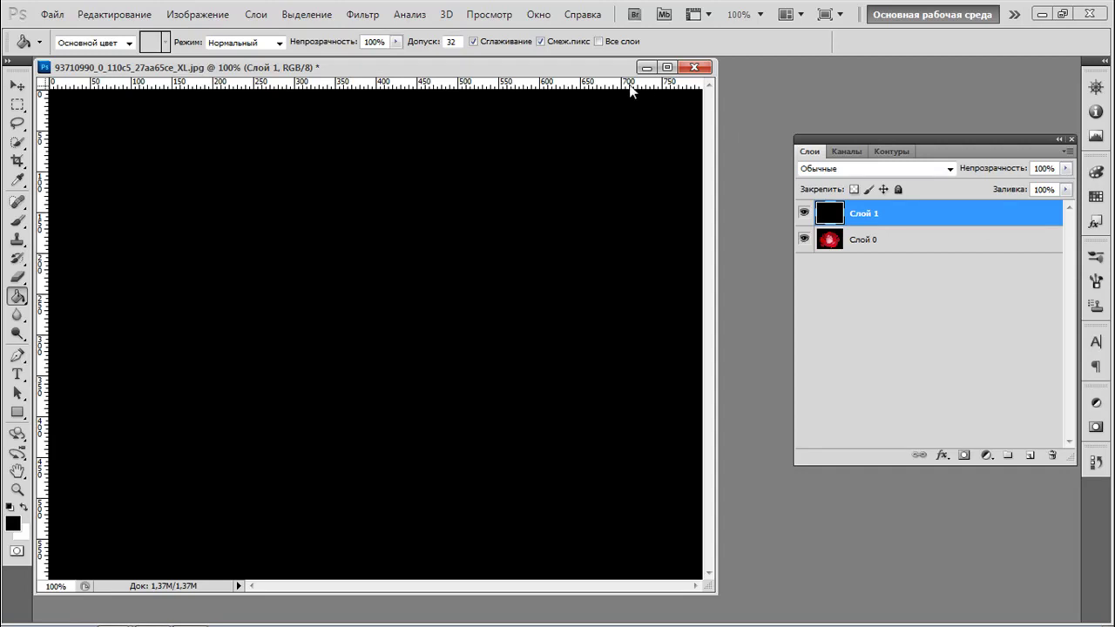
# Lower the black layer's opacity to 47% so the rose shows through
pyautogui.moveTo(550, 67); pyautogui.dragTo(569, 77)
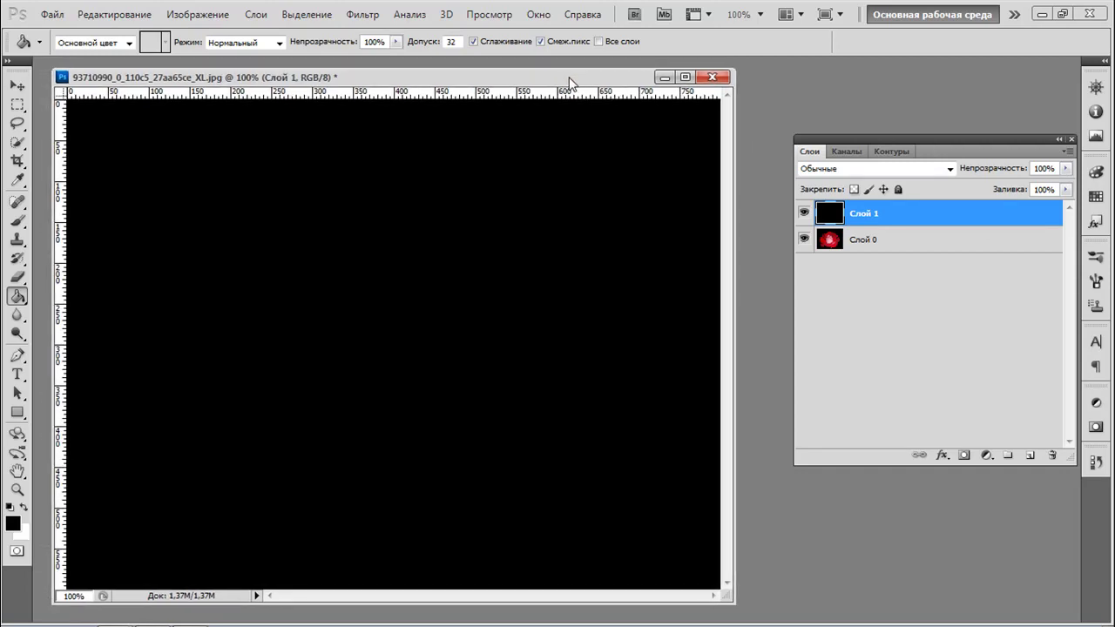
pyautogui.click(1066, 170)
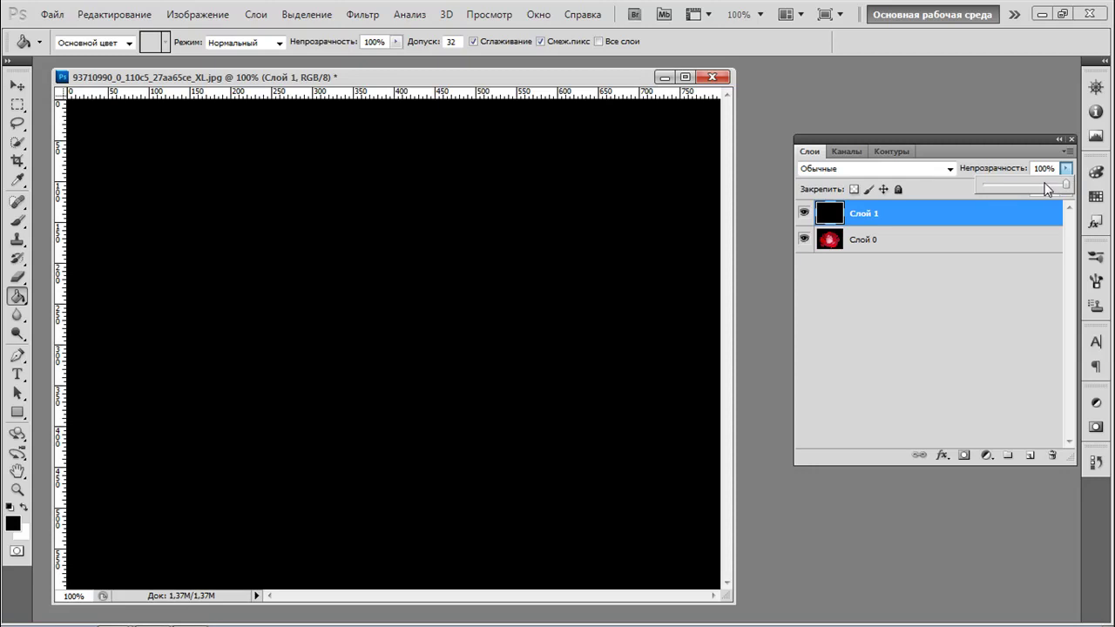
pyautogui.click(1044, 184)
pyautogui.moveTo(1044, 186); pyautogui.dragTo(1024, 188)
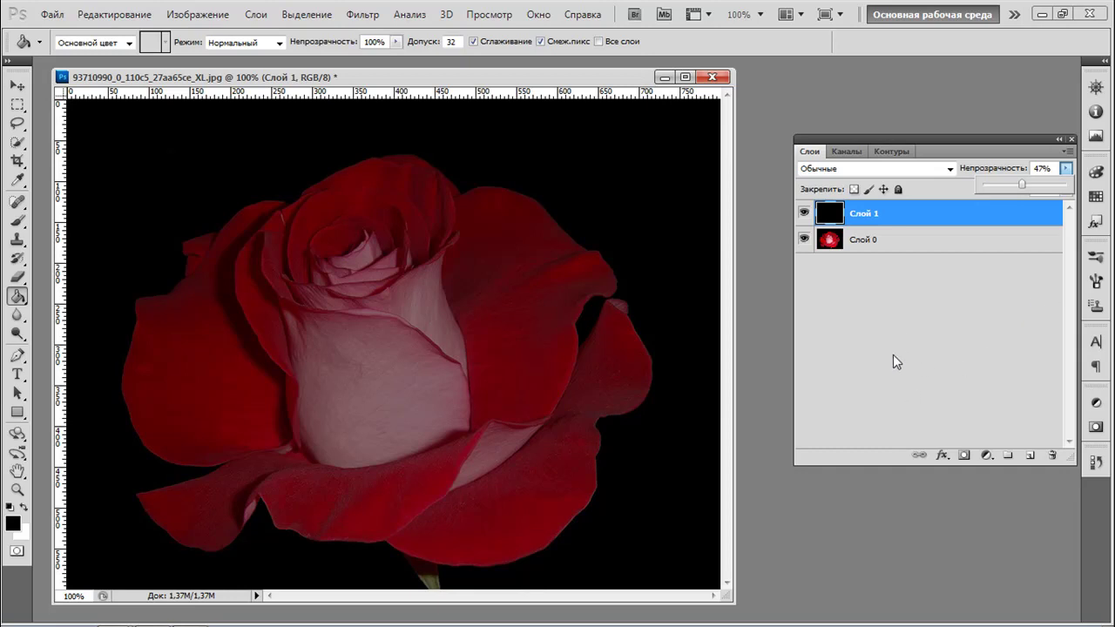
# Add a new layer above the black one and sample the stem's olive colour (#4c4933) as the foreground colour
pyautogui.click(1027, 456)
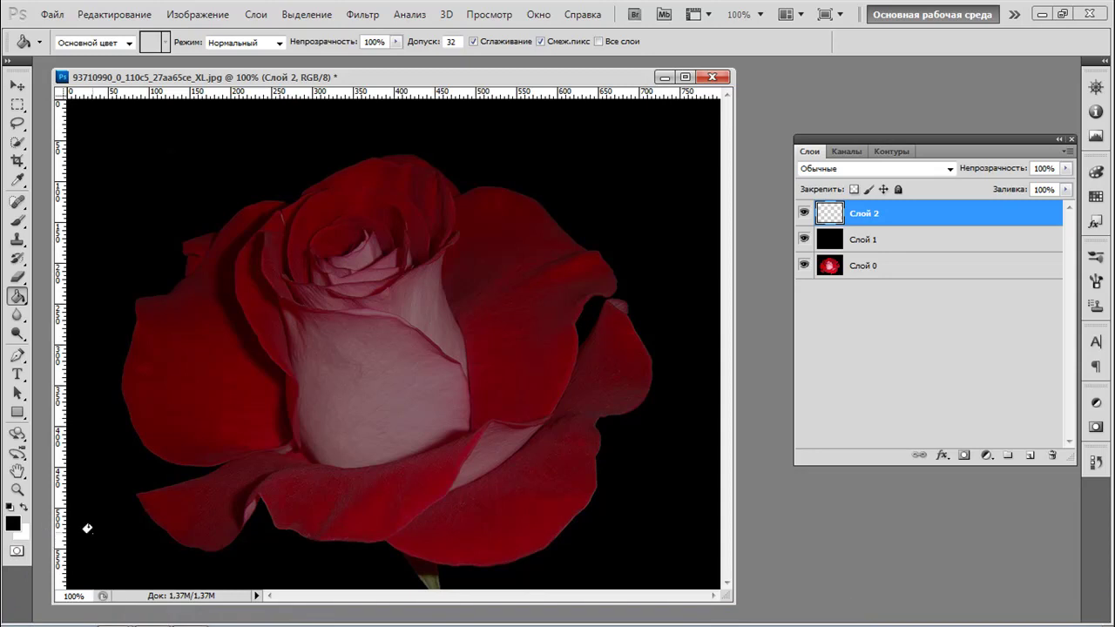
pyautogui.click(12, 526)
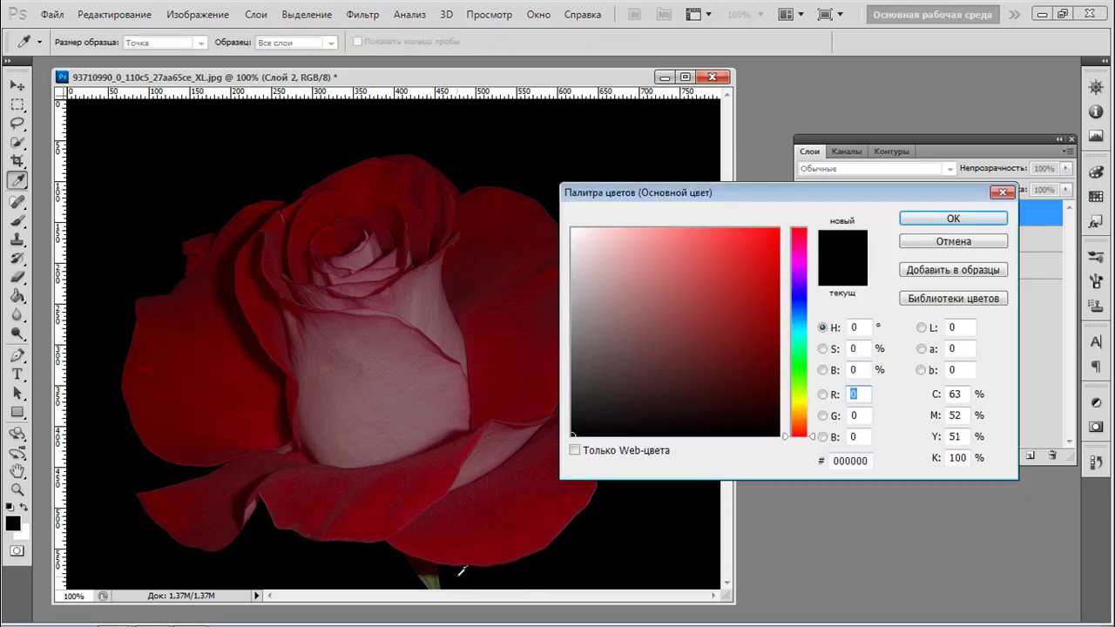
pyautogui.click(429, 577)
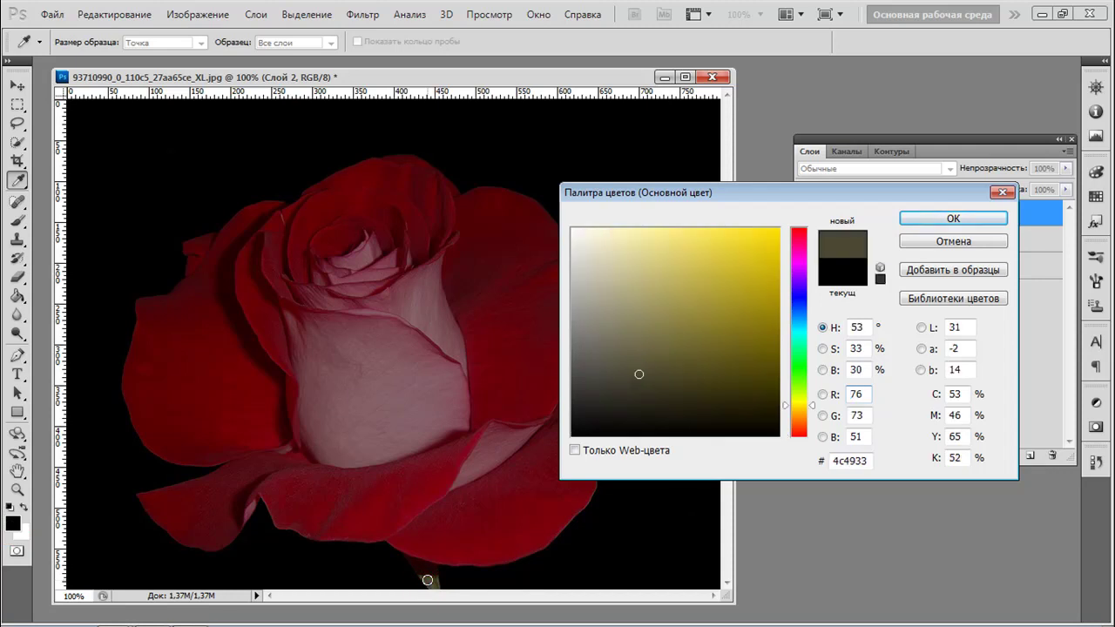
pyautogui.click(941, 218)
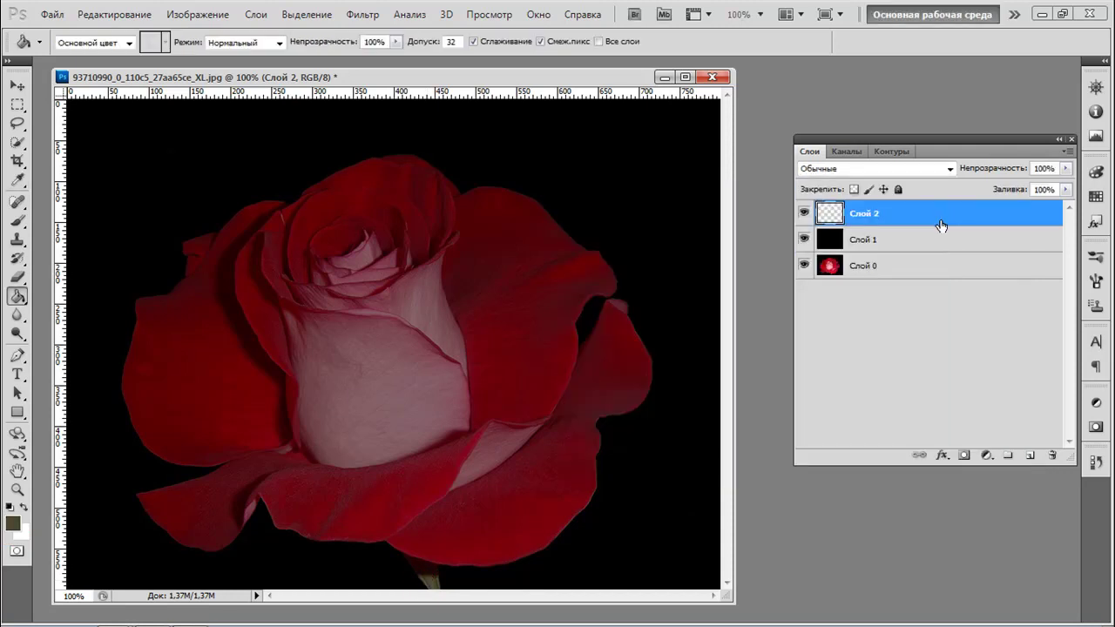
# Choose the 14-pixel spatter brush preset for the Brush tool and set its size to 23 px
pyautogui.click(17, 221)
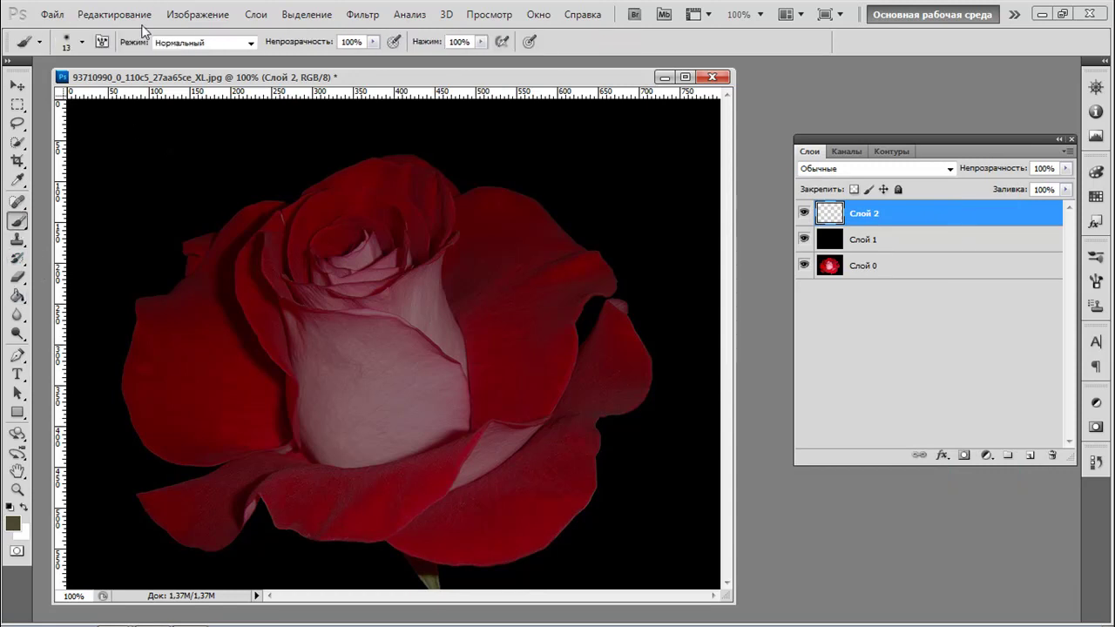
pyautogui.click(83, 42)
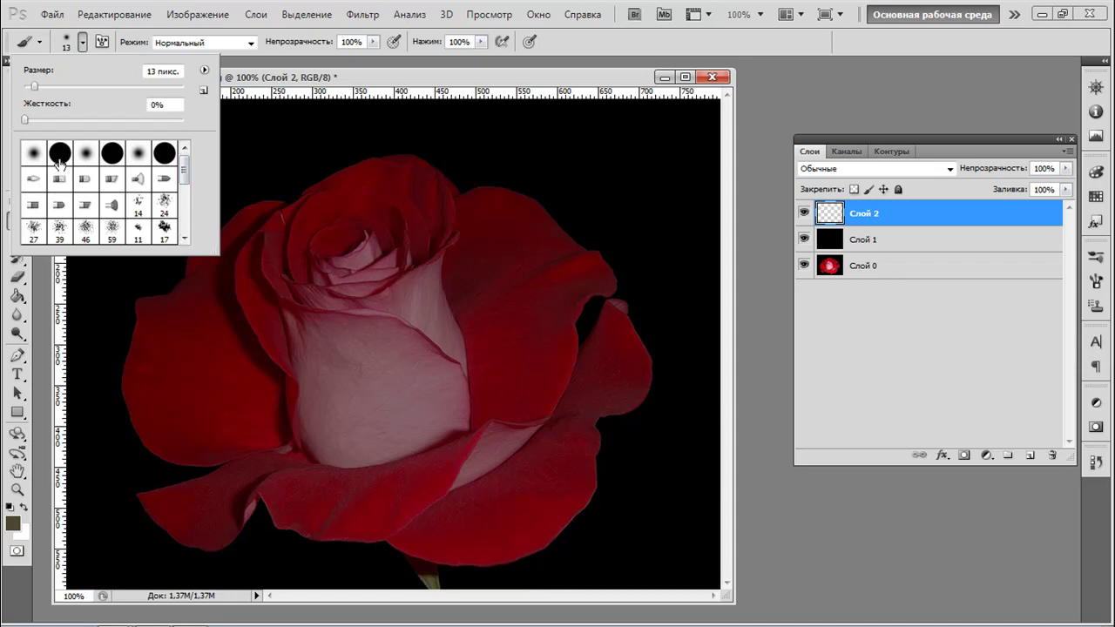
pyautogui.moveTo(184, 178); pyautogui.dragTo(184, 182)
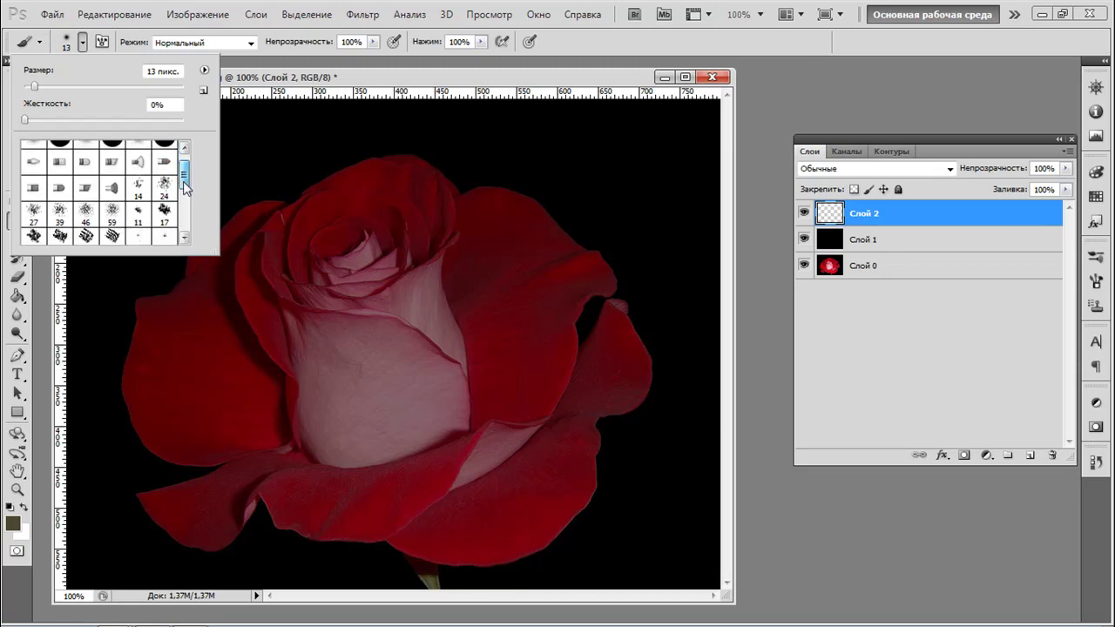
pyautogui.click(138, 187)
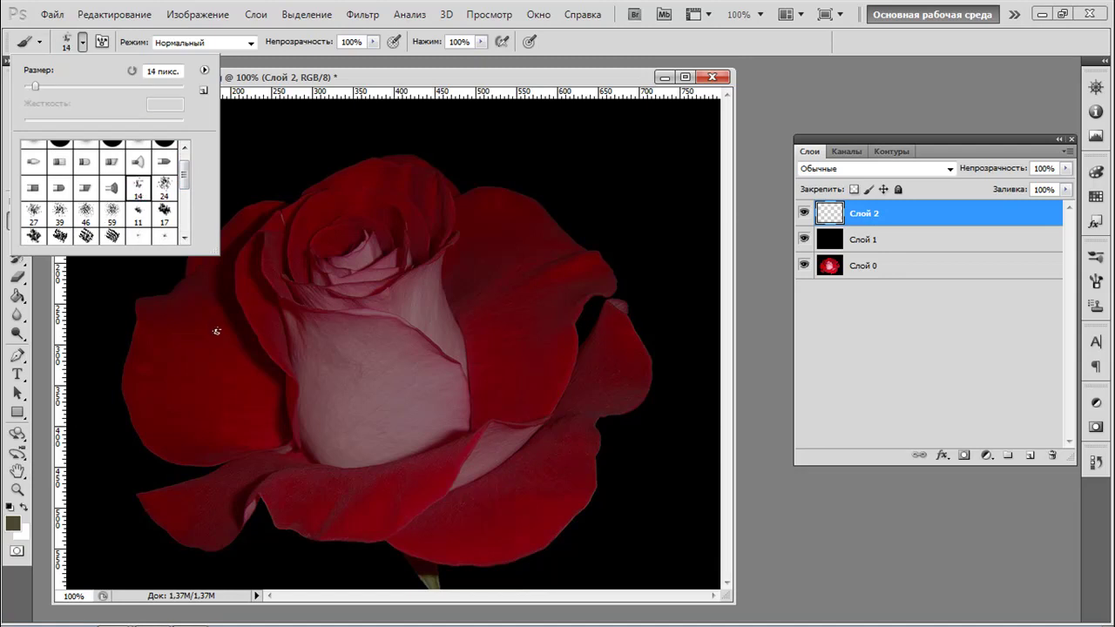
pyautogui.click(49, 88)
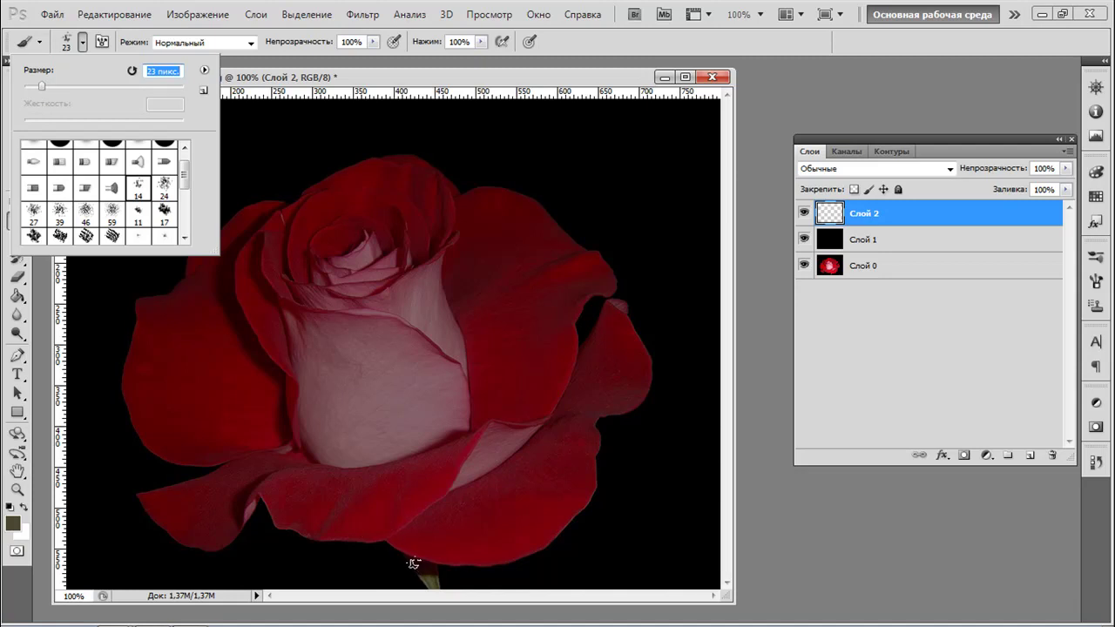
pyautogui.press('Return')
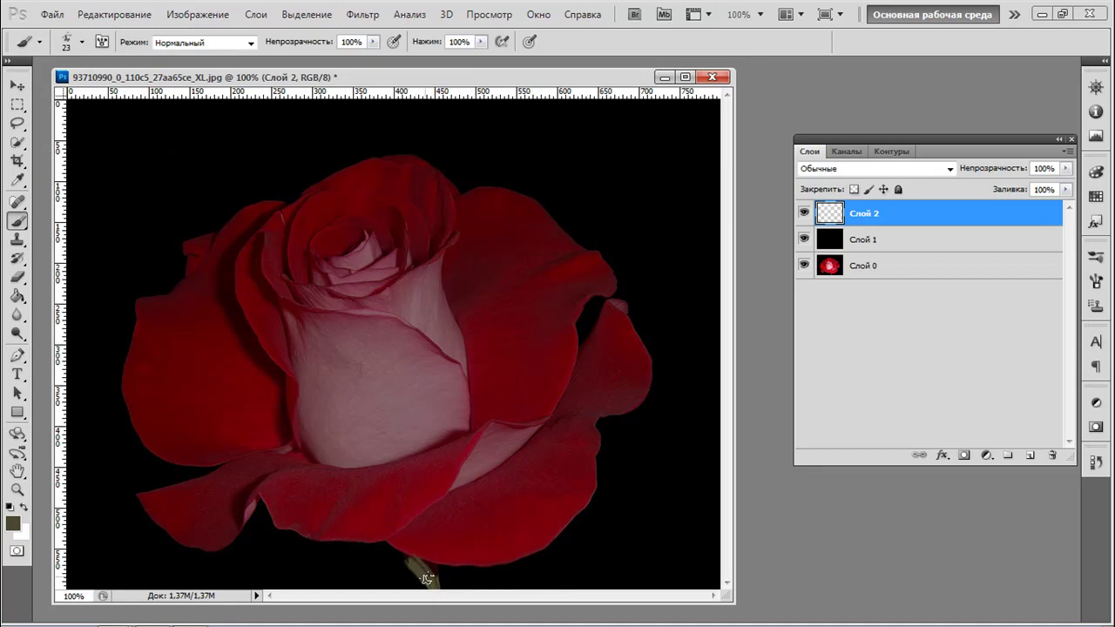
# Paint over the rose's stem with the olive colour, covering it down to the image's lower edge
pyautogui.moveTo(428, 582); pyautogui.dragTo(410, 562)
pyautogui.moveTo(432, 575); pyautogui.dragTo(439, 599)
pyautogui.click(406, 556)
pyautogui.moveTo(435, 570)
pyautogui.mouseDown()
pyautogui.moveTo(434, 589)
pyautogui.moveTo(406, 556)
pyautogui.mouseUp()
pyautogui.click(419, 566)
pyautogui.moveTo(433, 572)
pyautogui.mouseDown()
pyautogui.moveTo(427, 584)
pyautogui.moveTo(442, 590)
pyautogui.mouseUp()
pyautogui.click(428, 578)
# Add another new layer and sample the dark red of the lower petal (#6e000a) as the foreground colour
pyautogui.click(1029, 458)
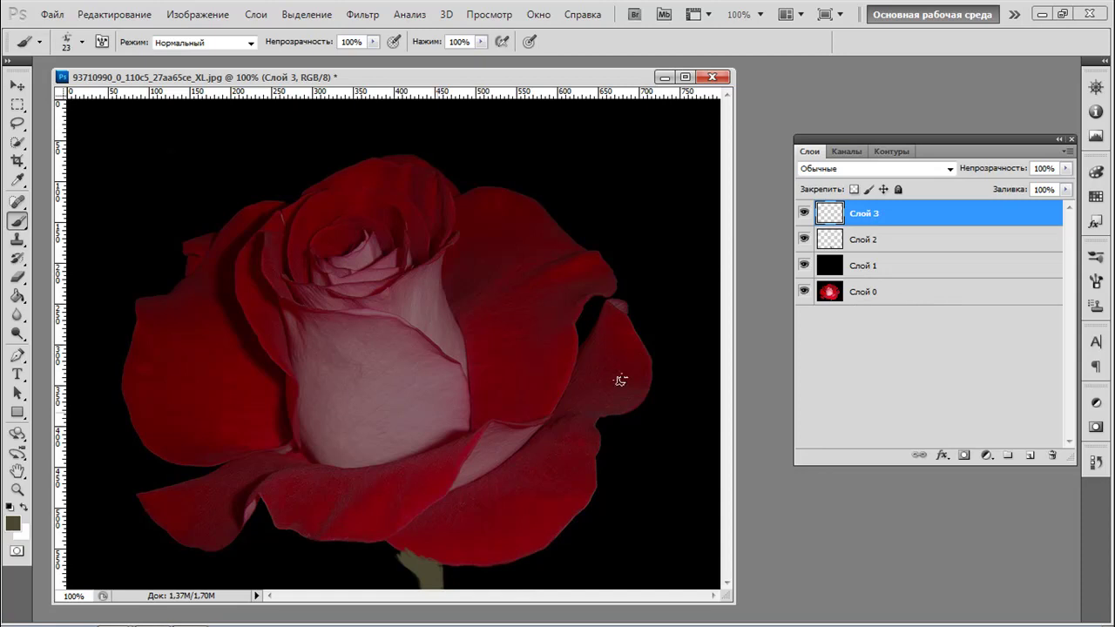
pyautogui.click(12, 525)
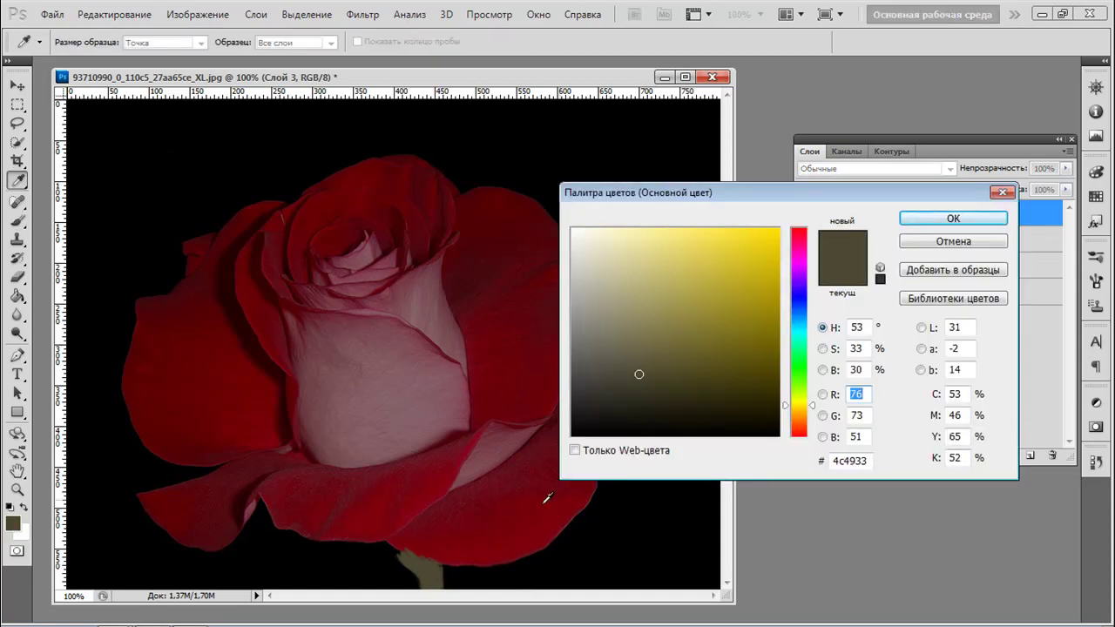
pyautogui.click(516, 501)
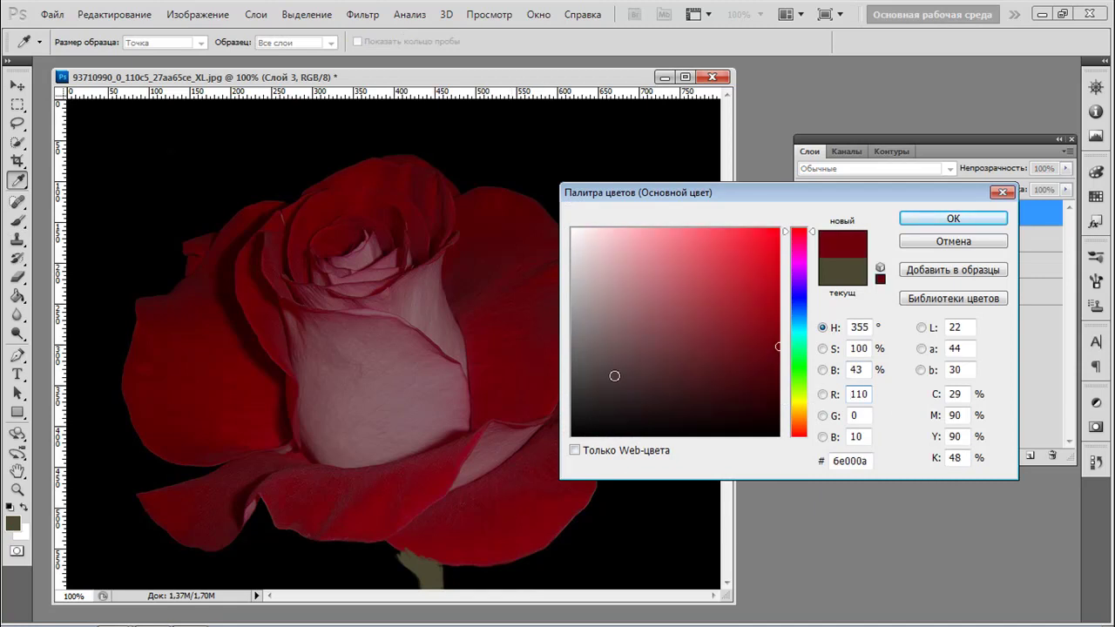
pyautogui.click(972, 217)
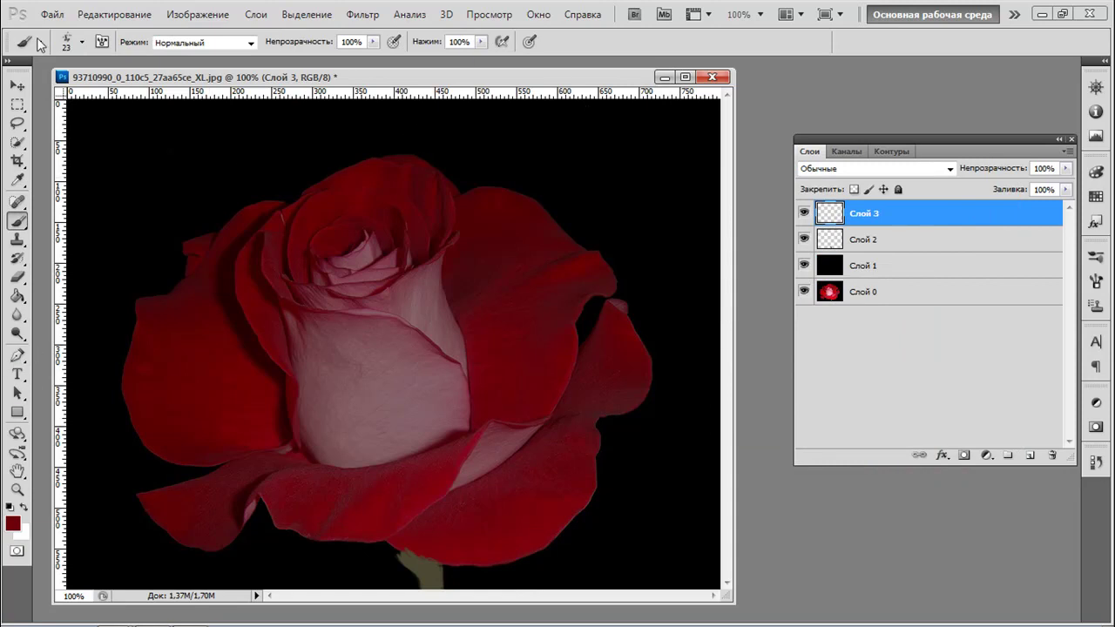
# Paint over the rose's upper, left and central petals in dark red with the brush sized to 76 px
pyautogui.click(83, 44)
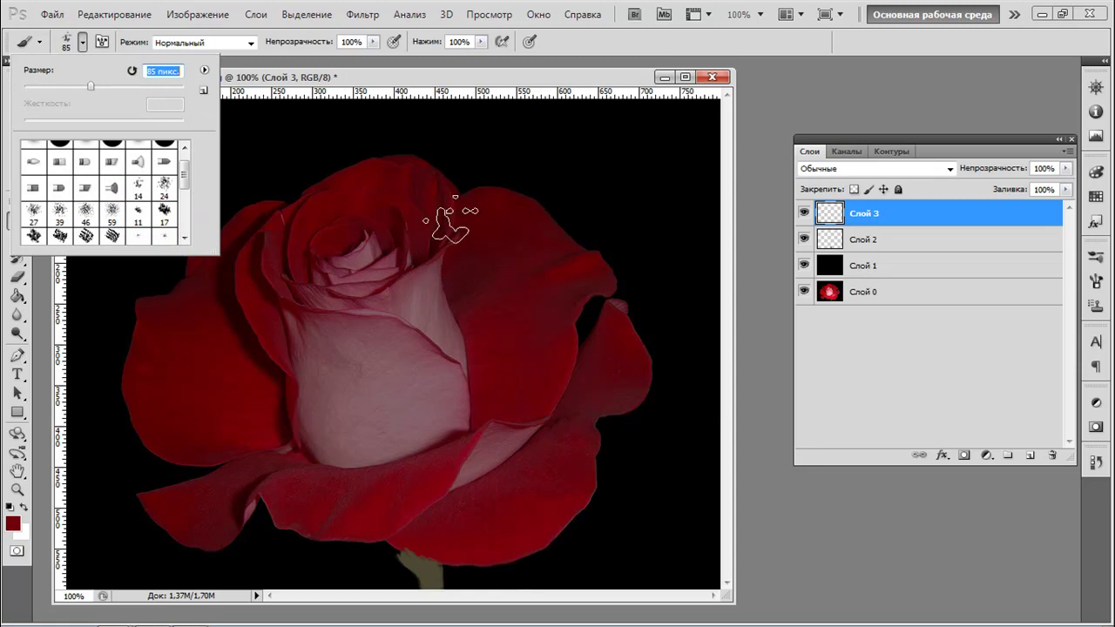
pyautogui.click(83, 86)
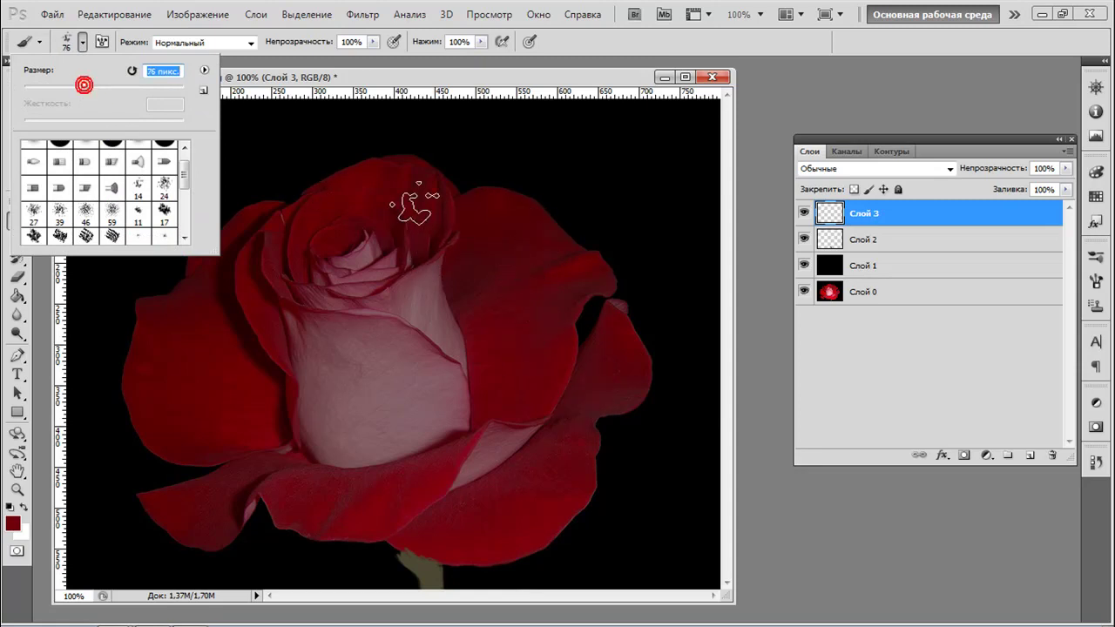
pyautogui.press('Return')
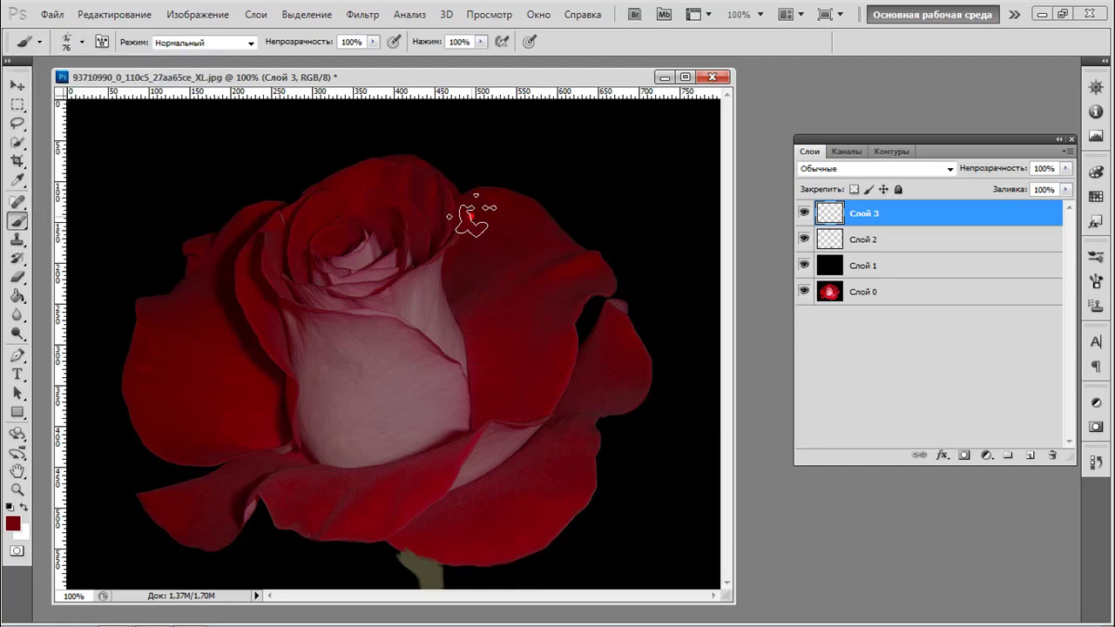
pyautogui.click(510, 222)
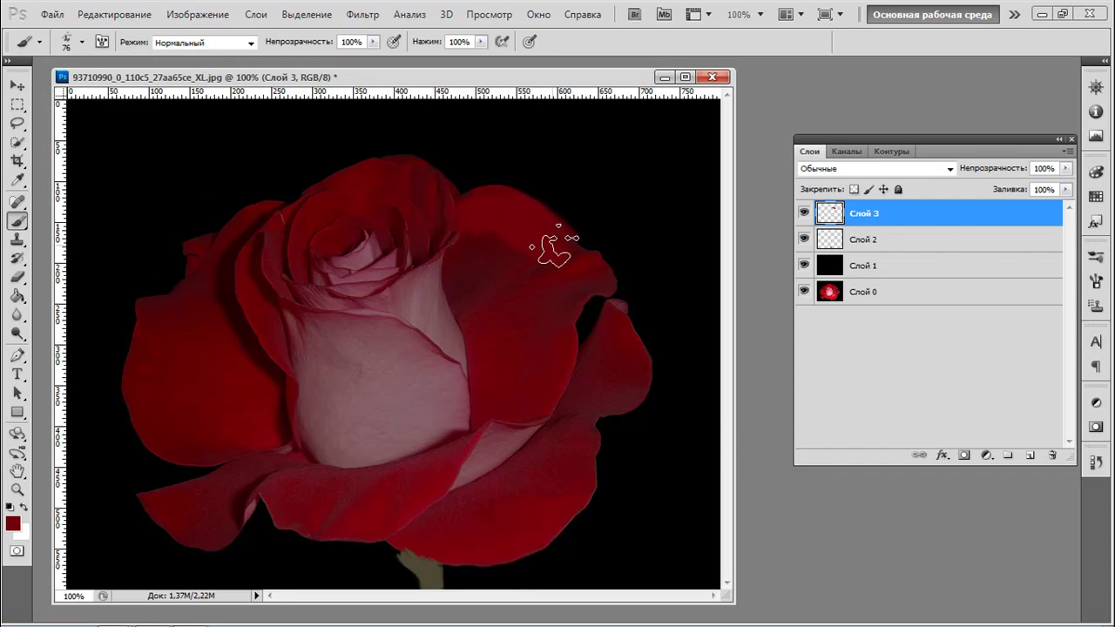
pyautogui.moveTo(548, 256)
pyautogui.mouseDown()
pyautogui.moveTo(590, 277)
pyautogui.moveTo(579, 285)
pyautogui.mouseUp()
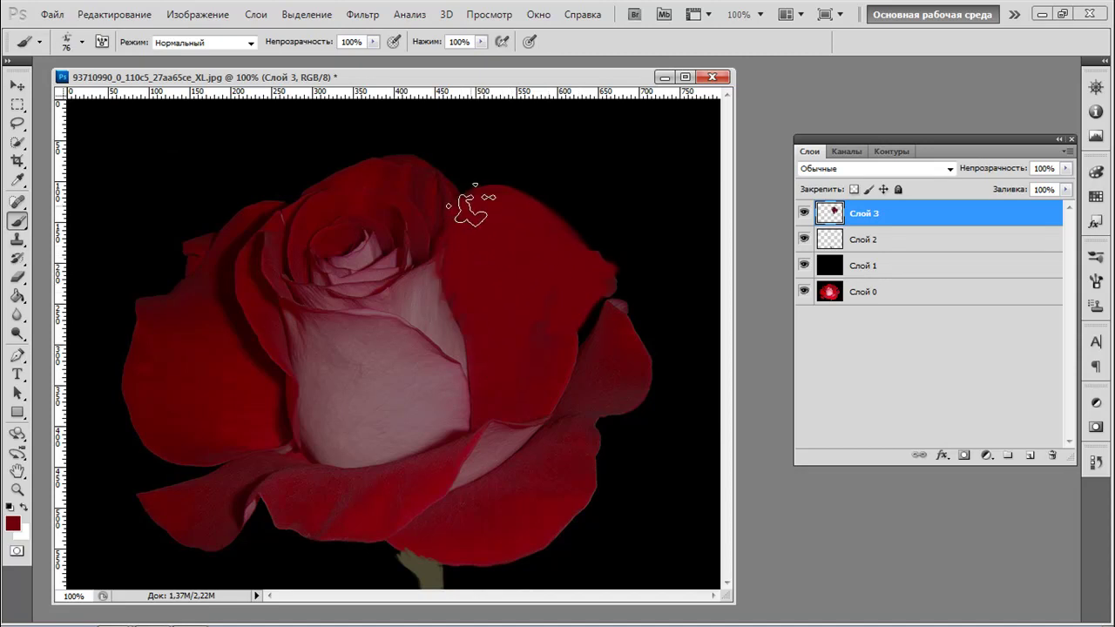
pyautogui.moveTo(445, 202)
pyautogui.mouseDown()
pyautogui.moveTo(410, 176)
pyautogui.moveTo(373, 172)
pyautogui.moveTo(317, 192)
pyautogui.moveTo(298, 233)
pyautogui.moveTo(386, 236)
pyautogui.moveTo(357, 282)
pyautogui.moveTo(270, 250)
pyautogui.mouseUp()
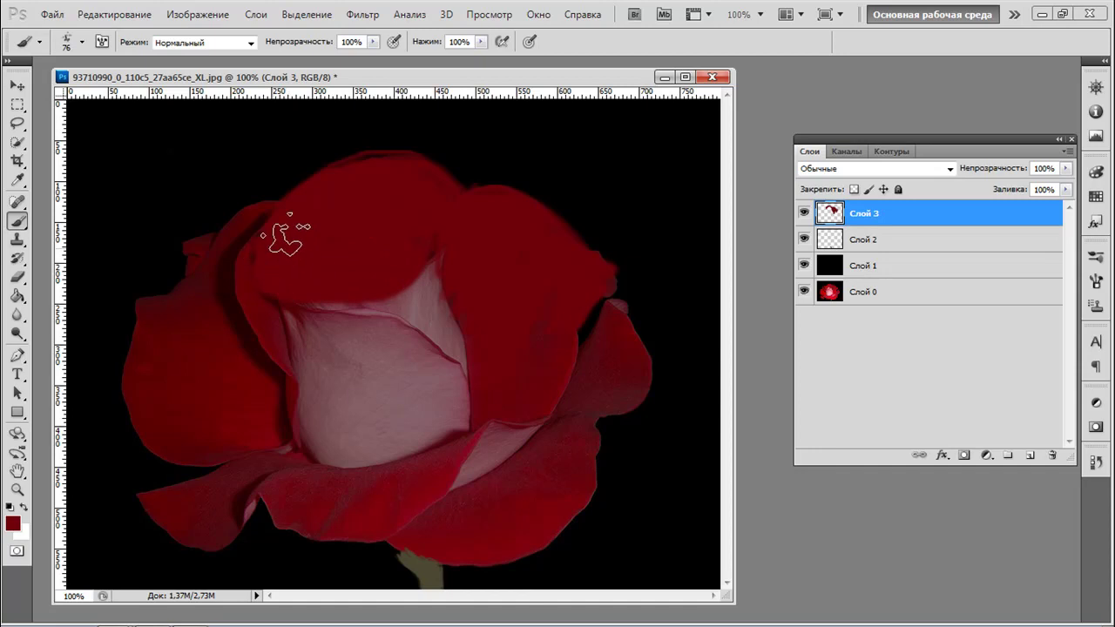
pyautogui.moveTo(327, 195)
pyautogui.mouseDown()
pyautogui.moveTo(378, 181)
pyautogui.moveTo(425, 268)
pyautogui.mouseUp()
pyautogui.moveTo(286, 235)
pyautogui.mouseDown()
pyautogui.moveTo(266, 218)
pyautogui.moveTo(222, 267)
pyautogui.moveTo(229, 226)
pyautogui.moveTo(190, 254)
pyautogui.moveTo(229, 226)
pyautogui.mouseUp()
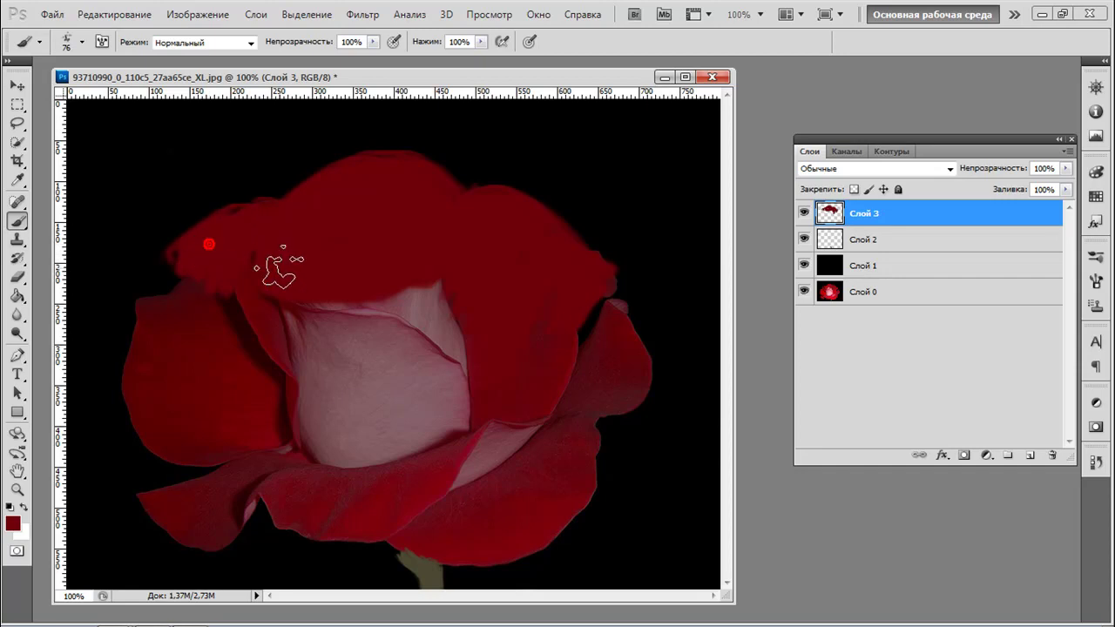
pyautogui.moveTo(220, 287)
pyautogui.mouseDown()
pyautogui.moveTo(187, 287)
pyautogui.moveTo(164, 312)
pyautogui.moveTo(138, 310)
pyautogui.mouseUp()
pyautogui.moveTo(140, 356)
pyautogui.mouseDown()
pyautogui.moveTo(152, 398)
pyautogui.moveTo(242, 415)
pyautogui.moveTo(252, 391)
pyautogui.moveTo(224, 367)
pyautogui.moveTo(149, 391)
pyautogui.moveTo(311, 428)
pyautogui.moveTo(200, 332)
pyautogui.moveTo(254, 407)
pyautogui.moveTo(231, 298)
pyautogui.moveTo(269, 398)
pyautogui.moveTo(174, 331)
pyautogui.moveTo(169, 306)
pyautogui.moveTo(269, 281)
pyautogui.moveTo(200, 202)
pyautogui.moveTo(254, 275)
pyautogui.mouseUp()
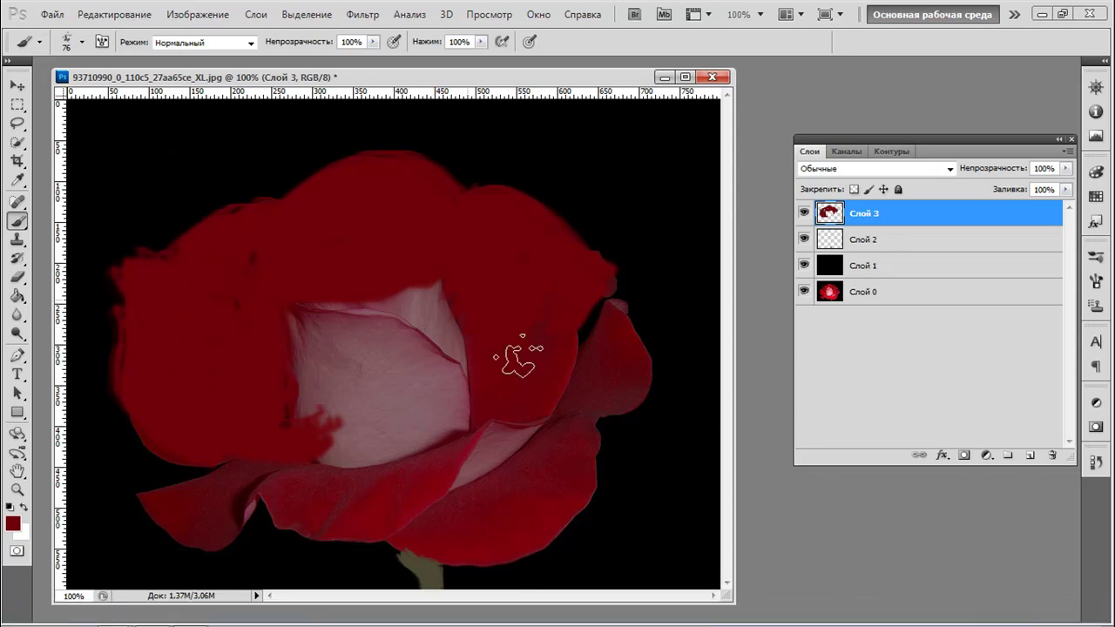
pyautogui.moveTo(1104, 618)
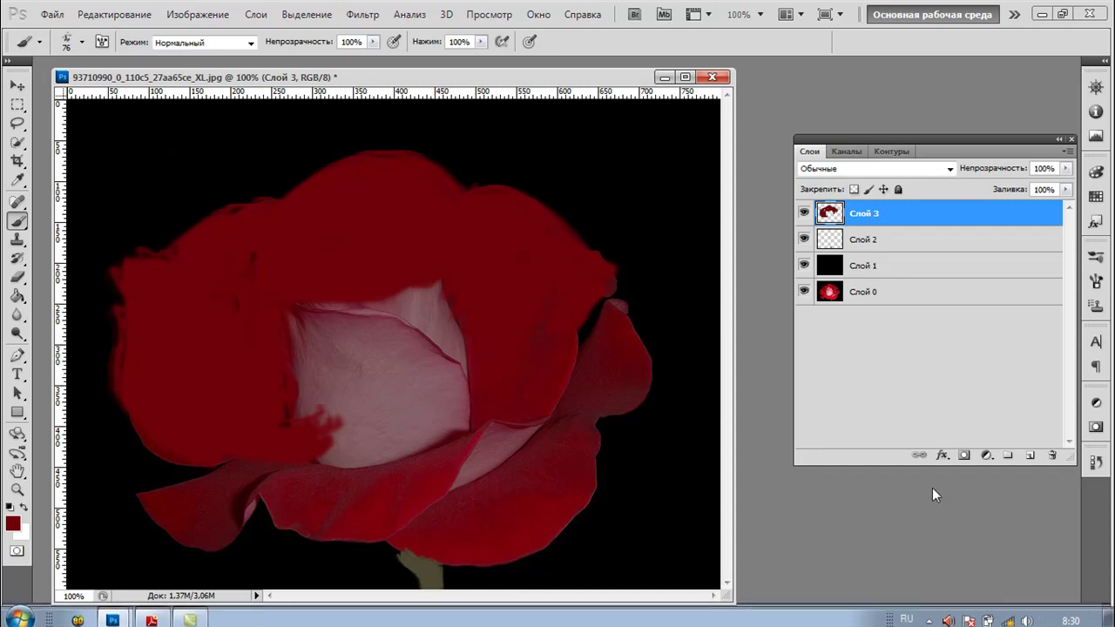
pyautogui.moveTo(319, 316)
pyautogui.mouseDown()
pyautogui.moveTo(372, 352)
pyautogui.moveTo(387, 304)
pyautogui.moveTo(293, 334)
pyautogui.moveTo(426, 291)
pyautogui.moveTo(369, 354)
pyautogui.moveTo(487, 282)
pyautogui.moveTo(455, 424)
pyautogui.moveTo(463, 324)
pyautogui.moveTo(439, 426)
pyautogui.moveTo(431, 302)
pyautogui.moveTo(413, 409)
pyautogui.moveTo(363, 406)
pyautogui.moveTo(292, 357)
pyautogui.moveTo(298, 394)
pyautogui.moveTo(391, 430)
pyautogui.moveTo(398, 411)
pyautogui.moveTo(350, 421)
pyautogui.moveTo(360, 396)
pyautogui.moveTo(396, 390)
pyautogui.mouseUp()
pyautogui.moveTo(246, 260)
pyautogui.mouseDown()
pyautogui.moveTo(318, 398)
pyautogui.moveTo(270, 241)
pyautogui.moveTo(361, 418)
pyautogui.moveTo(384, 392)
pyautogui.moveTo(281, 407)
pyautogui.mouseUp()
pyautogui.moveTo(281, 407)
pyautogui.mouseDown()
pyautogui.moveTo(408, 410)
pyautogui.moveTo(545, 273)
pyautogui.moveTo(475, 418)
pyautogui.mouseUp()
pyautogui.moveTo(552, 338)
pyautogui.mouseDown()
pyautogui.moveTo(534, 409)
pyautogui.moveTo(503, 428)
pyautogui.mouseUp()
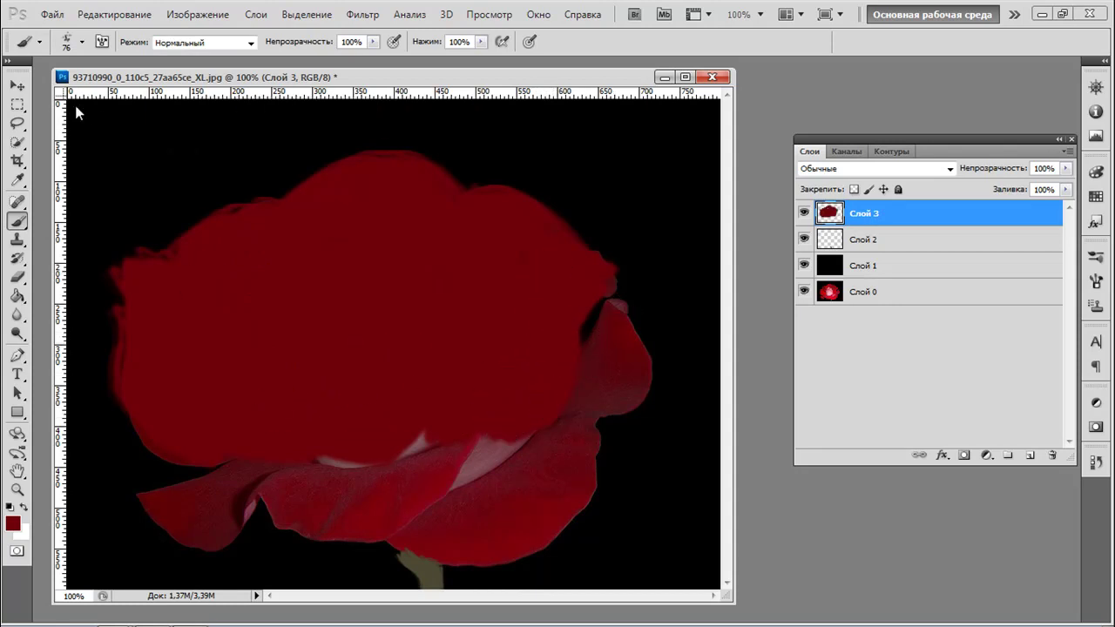
# Set the spatter brush size to 59 px and paint the rose's right and lower-right petals dark red
pyautogui.click(82, 42)
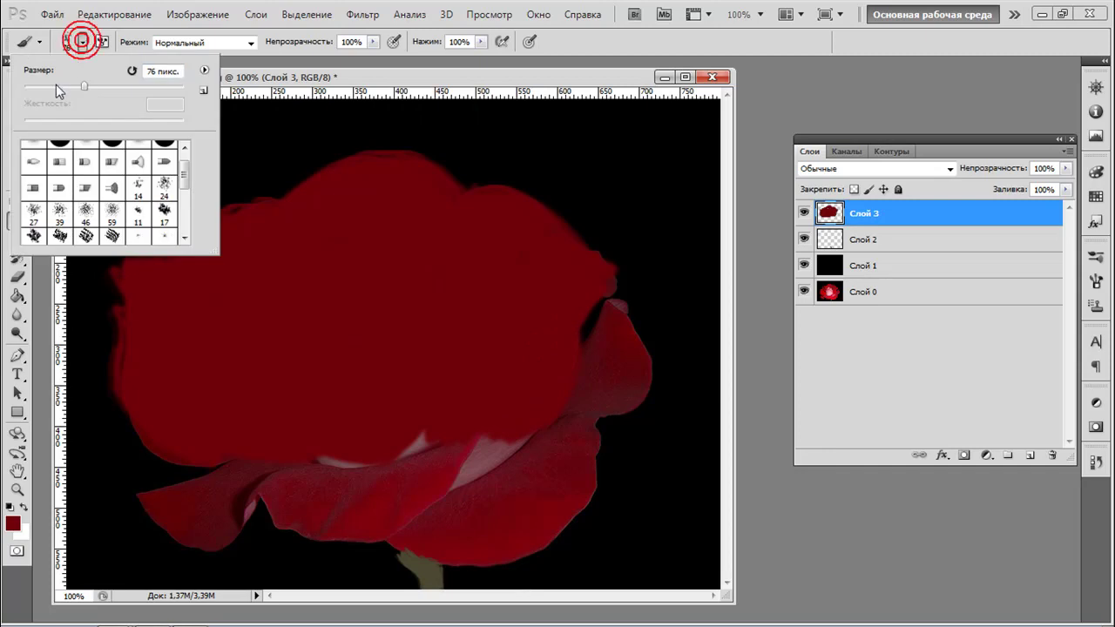
pyautogui.click(70, 85)
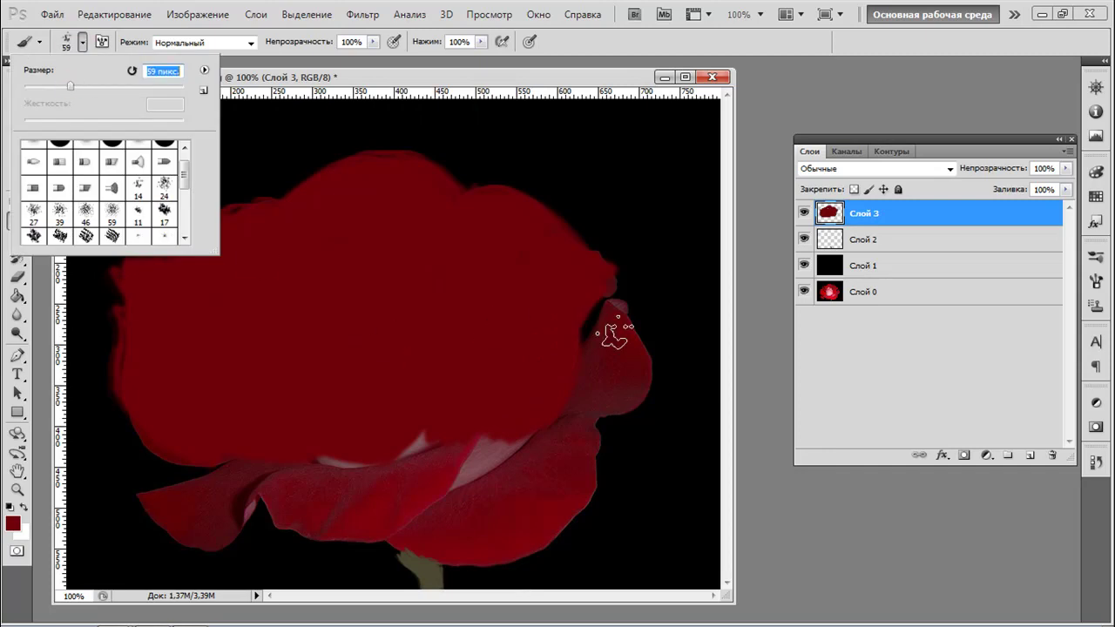
pyautogui.moveTo(617, 314)
pyautogui.mouseDown()
pyautogui.moveTo(644, 363)
pyautogui.moveTo(574, 399)
pyautogui.moveTo(619, 344)
pyautogui.moveTo(621, 317)
pyautogui.moveTo(600, 375)
pyautogui.mouseUp()
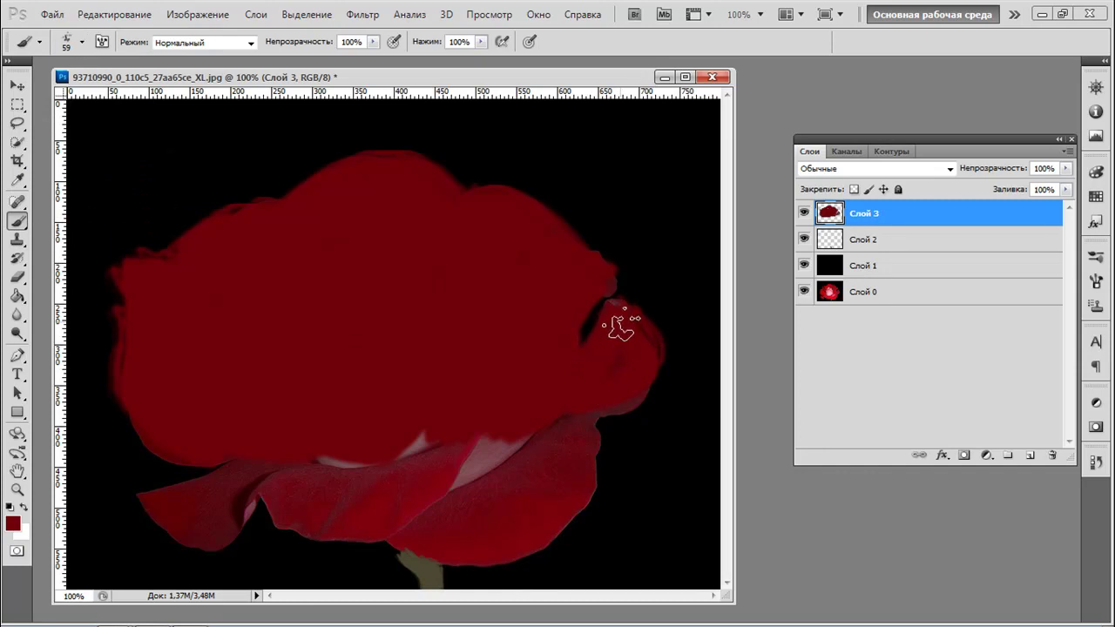
pyautogui.moveTo(616, 307)
pyautogui.mouseDown()
pyautogui.moveTo(646, 345)
pyautogui.moveTo(610, 393)
pyautogui.moveTo(582, 403)
pyautogui.moveTo(631, 358)
pyautogui.moveTo(607, 386)
pyautogui.mouseUp()
pyautogui.moveTo(627, 350); pyautogui.dragTo(617, 305)
pyautogui.click(616, 305)
pyautogui.moveTo(582, 406)
pyautogui.mouseDown()
pyautogui.moveTo(570, 413)
pyautogui.moveTo(592, 442)
pyautogui.moveTo(576, 497)
pyautogui.mouseUp()
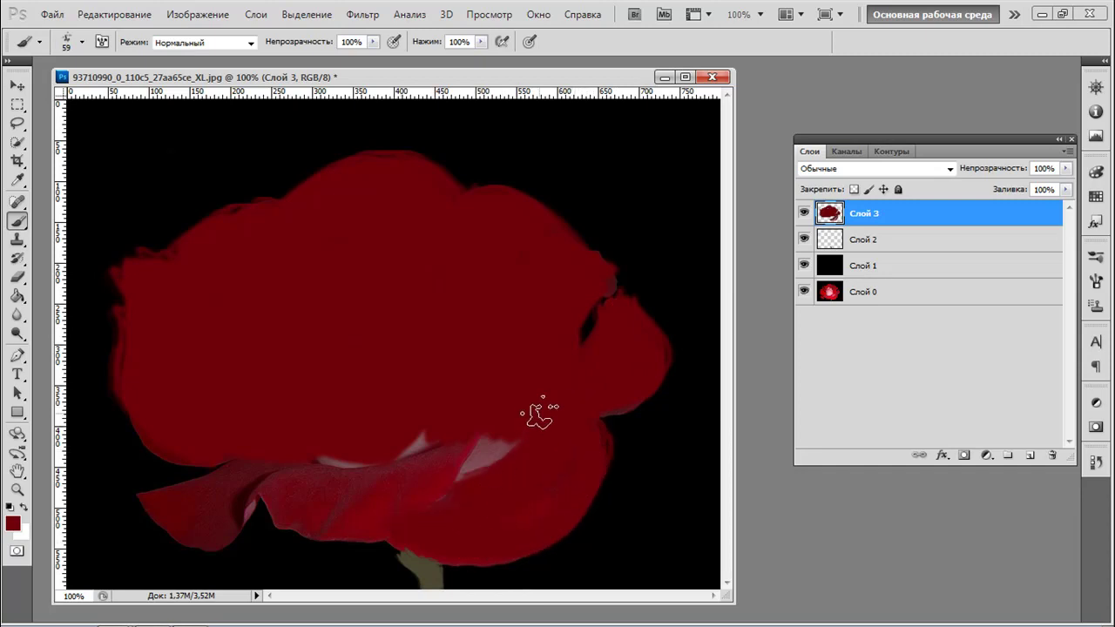
# Cover the pale folds beneath the central petal and the remaining lower-left petals with dark red
pyautogui.moveTo(534, 423); pyautogui.dragTo(438, 496)
pyautogui.moveTo(471, 447)
pyautogui.mouseDown()
pyautogui.moveTo(421, 500)
pyautogui.moveTo(373, 515)
pyautogui.mouseUp()
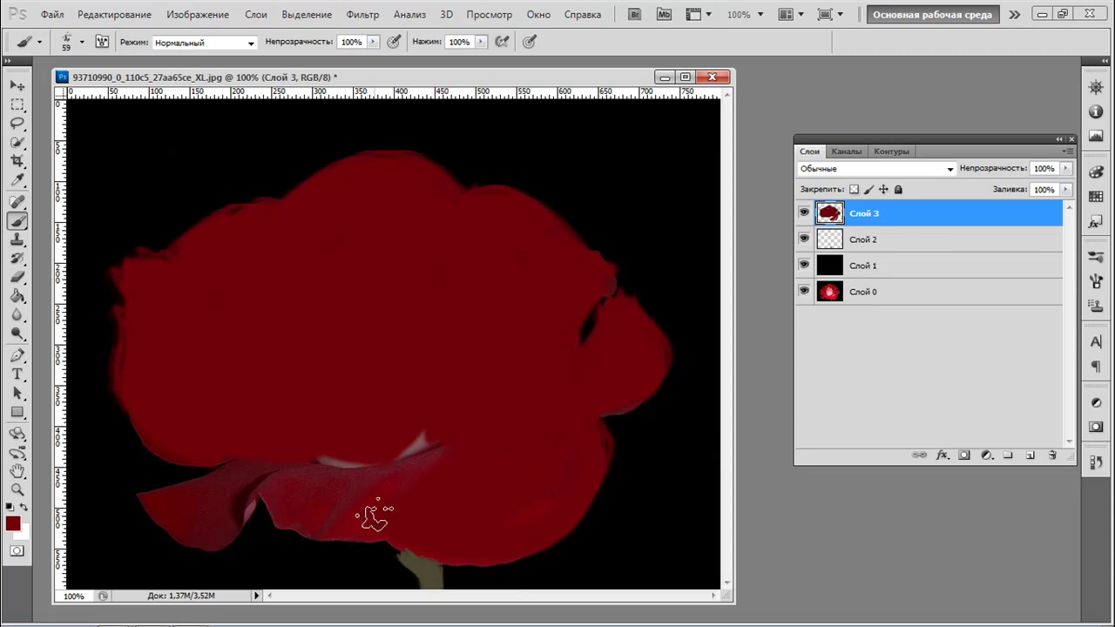
pyautogui.moveTo(423, 434)
pyautogui.mouseDown()
pyautogui.moveTo(391, 460)
pyautogui.moveTo(414, 454)
pyautogui.mouseUp()
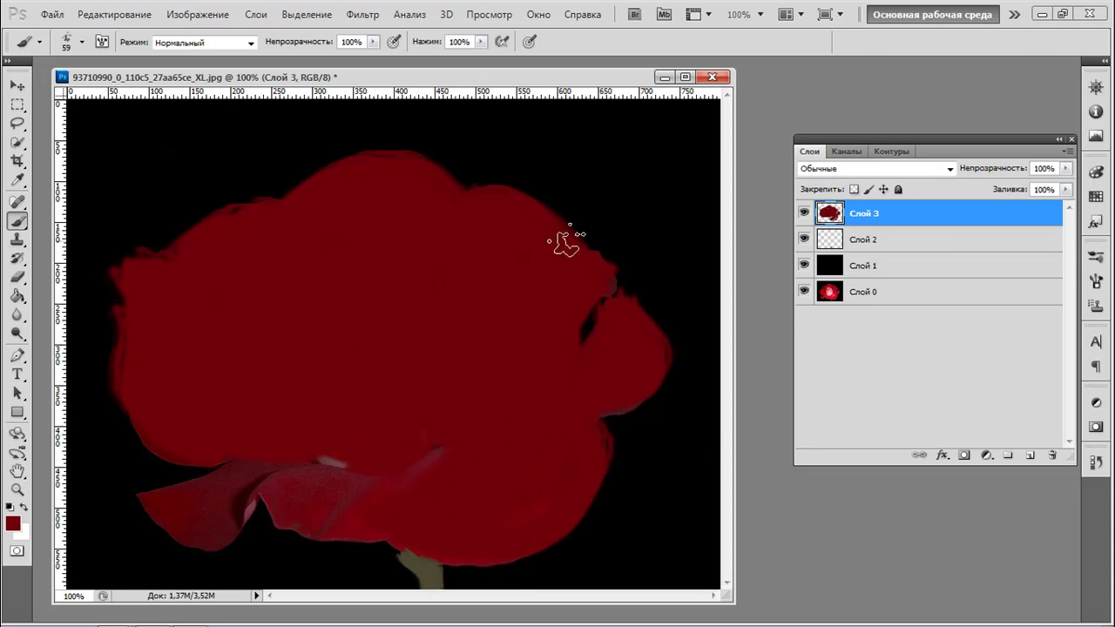
pyautogui.moveTo(229, 468)
pyautogui.mouseDown()
pyautogui.moveTo(135, 495)
pyautogui.moveTo(202, 533)
pyautogui.moveTo(298, 465)
pyautogui.moveTo(194, 498)
pyautogui.moveTo(231, 478)
pyautogui.moveTo(234, 464)
pyautogui.moveTo(270, 473)
pyautogui.moveTo(341, 527)
pyautogui.moveTo(403, 513)
pyautogui.moveTo(459, 435)
pyautogui.moveTo(356, 490)
pyautogui.moveTo(438, 460)
pyautogui.moveTo(363, 460)
pyautogui.moveTo(321, 488)
pyautogui.mouseUp()
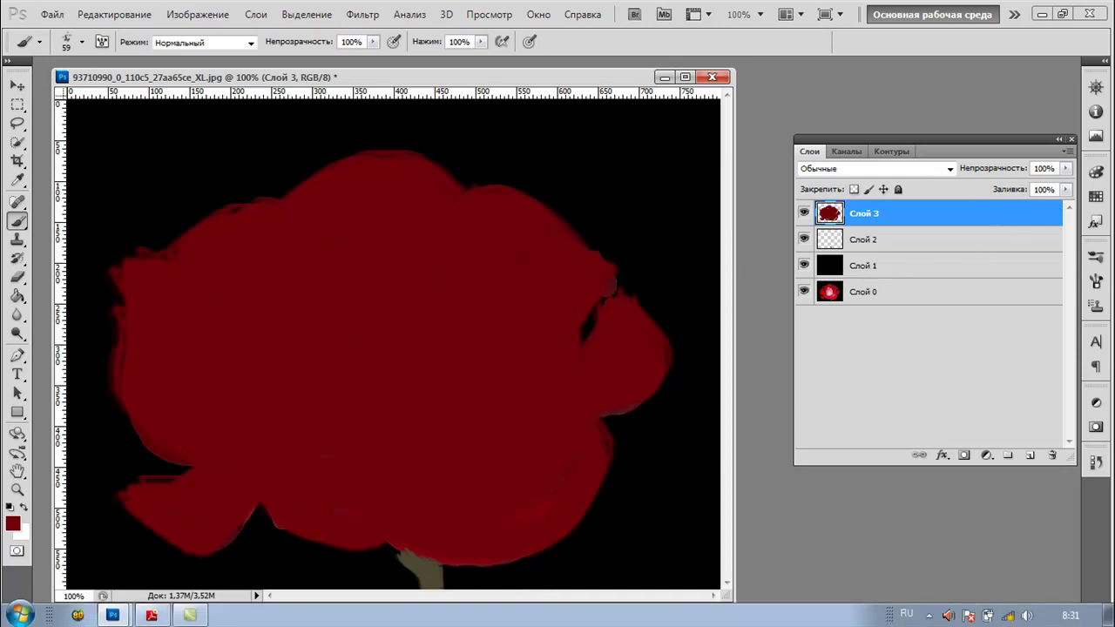
# Switch to a hard round brush at 35 px and smooth the dark red outline along the upper and right petals
pyautogui.click(82, 41)
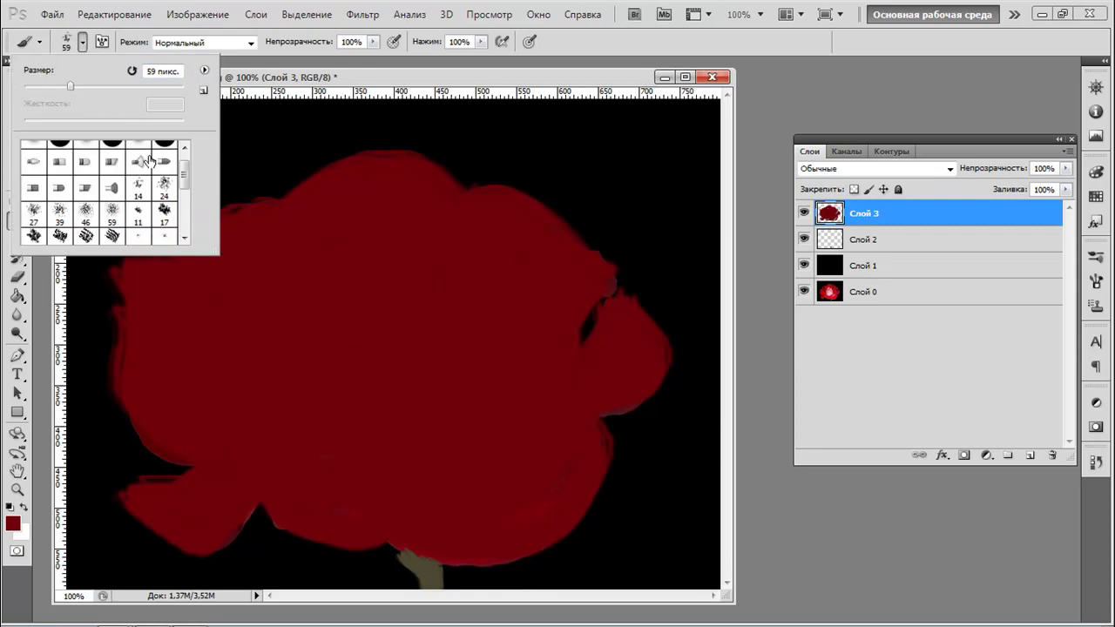
pyautogui.scroll(2, 186, 178)
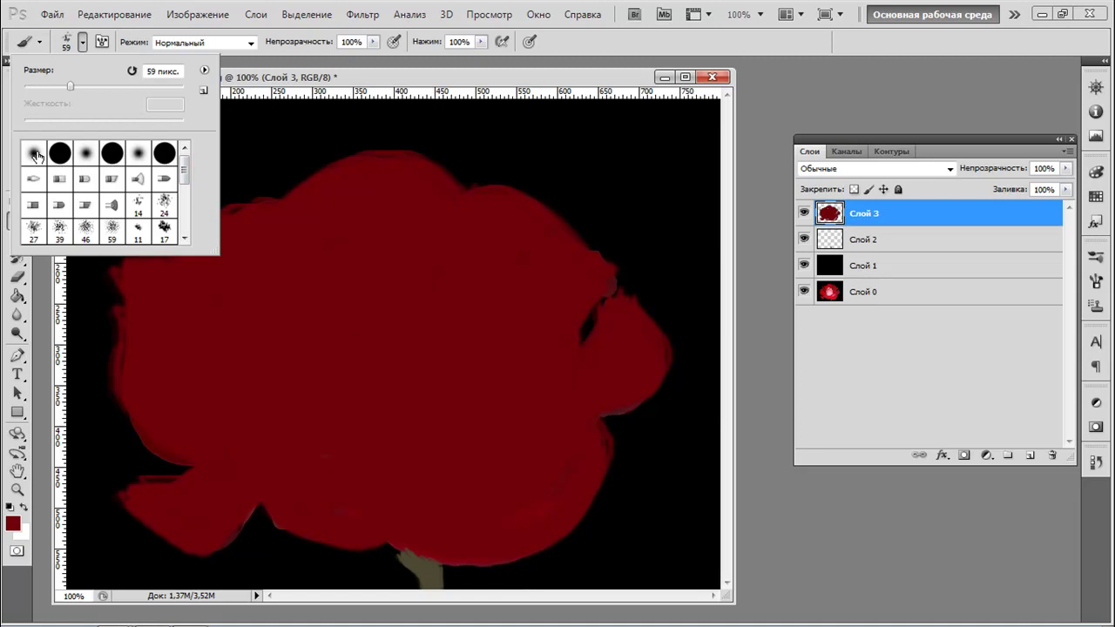
pyautogui.click(35, 154)
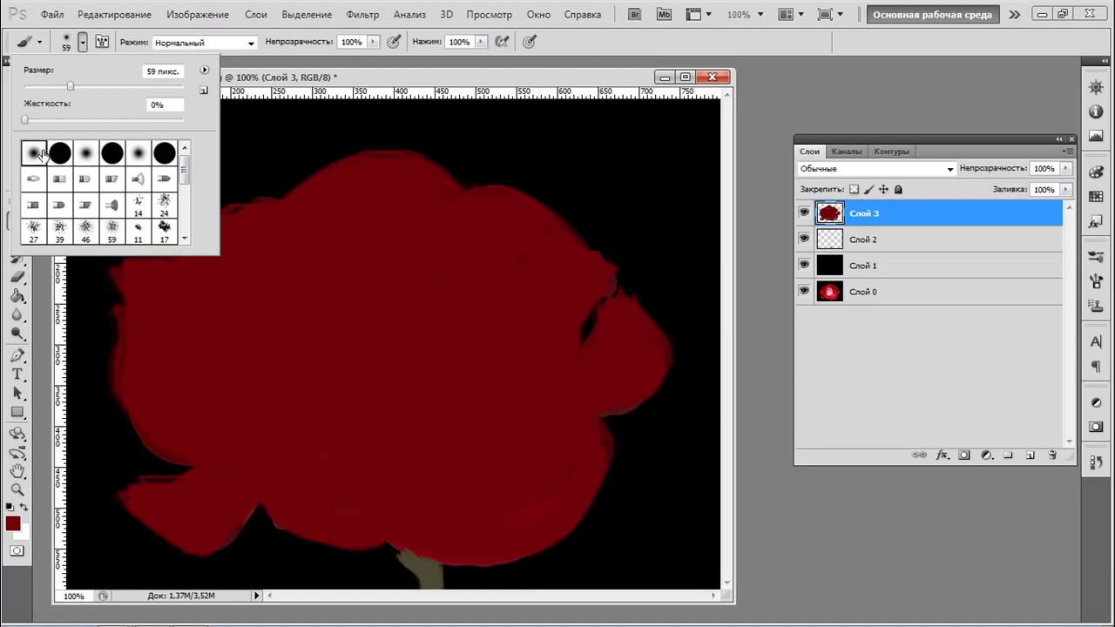
pyautogui.click(65, 159)
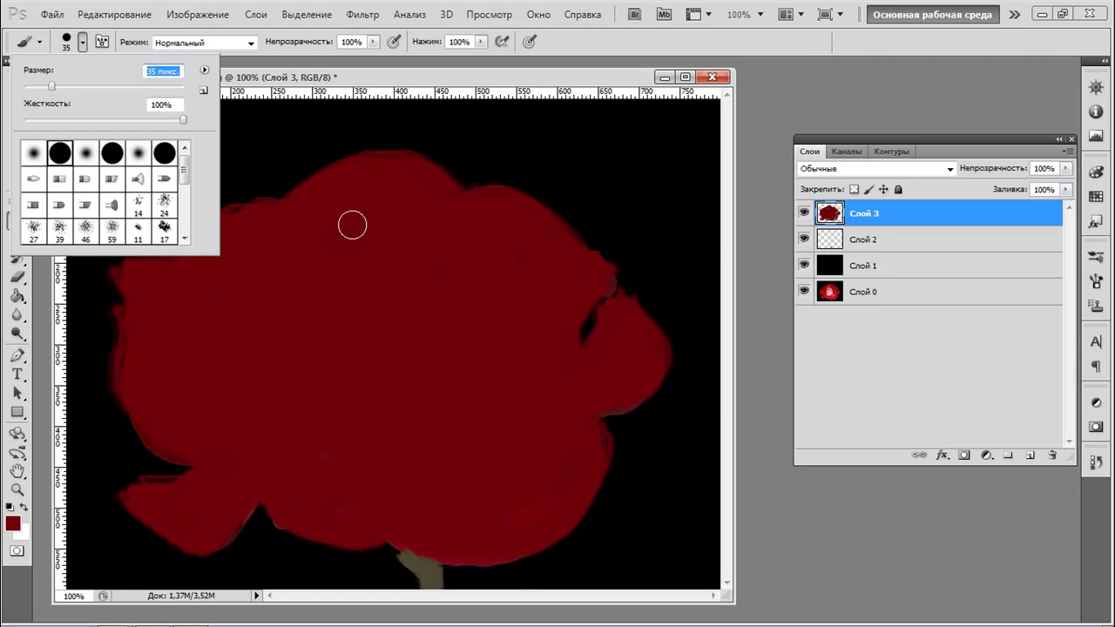
pyautogui.click(368, 173)
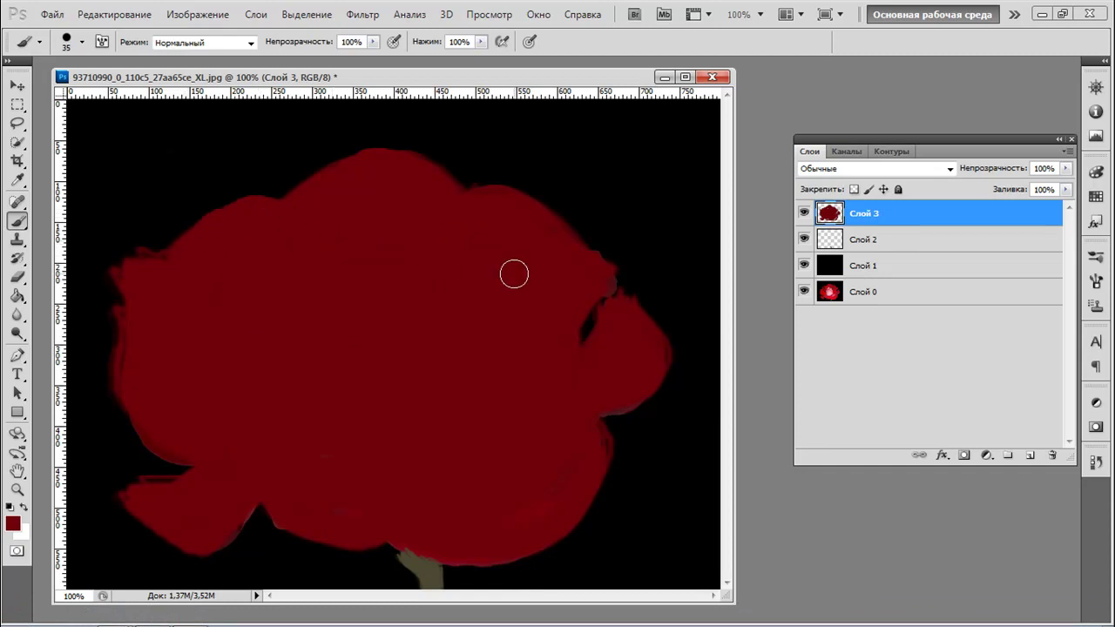
pyautogui.moveTo(574, 281)
pyautogui.mouseDown()
pyautogui.moveTo(576, 363)
pyautogui.moveTo(592, 366)
pyautogui.moveTo(618, 312)
pyautogui.mouseUp()
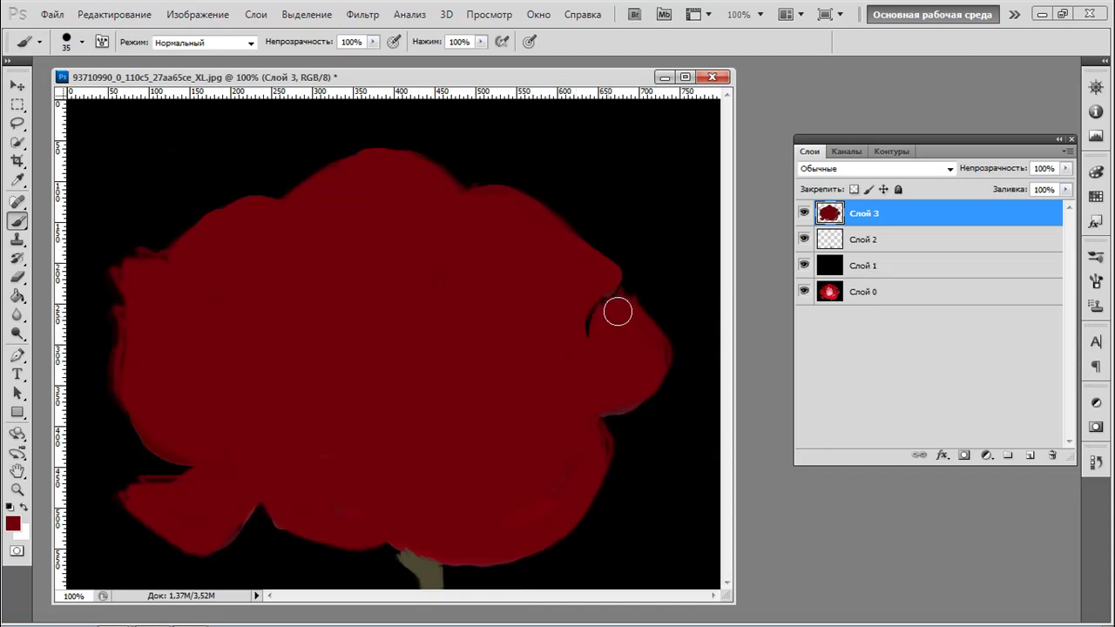
# Smooth the dark red outline along the lower-right, lower-left and left petals with the hard round brush
pyautogui.moveTo(570, 431)
pyautogui.mouseDown()
pyautogui.moveTo(596, 480)
pyautogui.moveTo(554, 512)
pyautogui.mouseUp()
pyautogui.moveTo(219, 473); pyautogui.dragTo(145, 494)
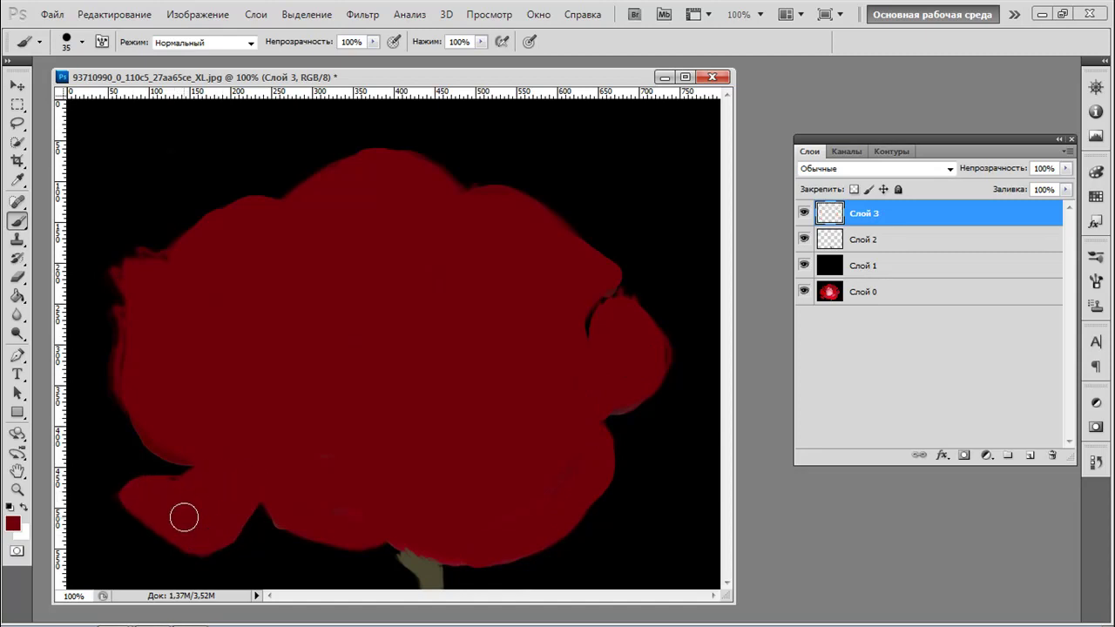
pyautogui.moveTo(170, 494); pyautogui.dragTo(196, 494)
pyautogui.moveTo(182, 262)
pyautogui.mouseDown()
pyautogui.moveTo(117, 268)
pyautogui.moveTo(140, 320)
pyautogui.moveTo(133, 344)
pyautogui.moveTo(131, 299)
pyautogui.moveTo(135, 412)
pyautogui.moveTo(169, 453)
pyautogui.moveTo(233, 463)
pyautogui.mouseUp()
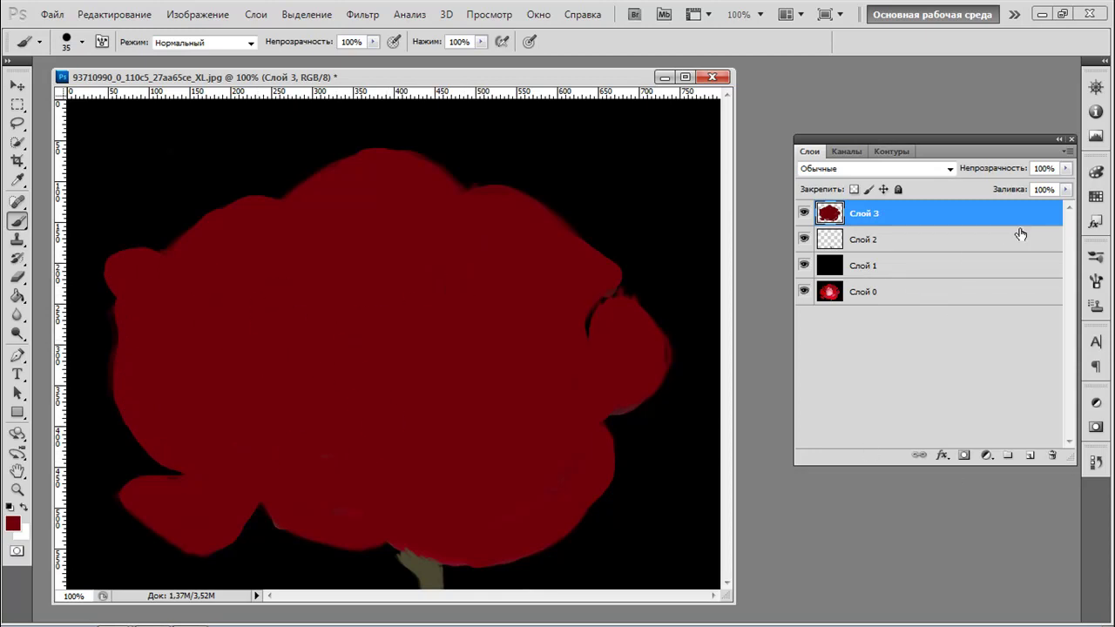
# Lower the dark red layer's opacity to 49% and add a new layer above it
pyautogui.click(1065, 168)
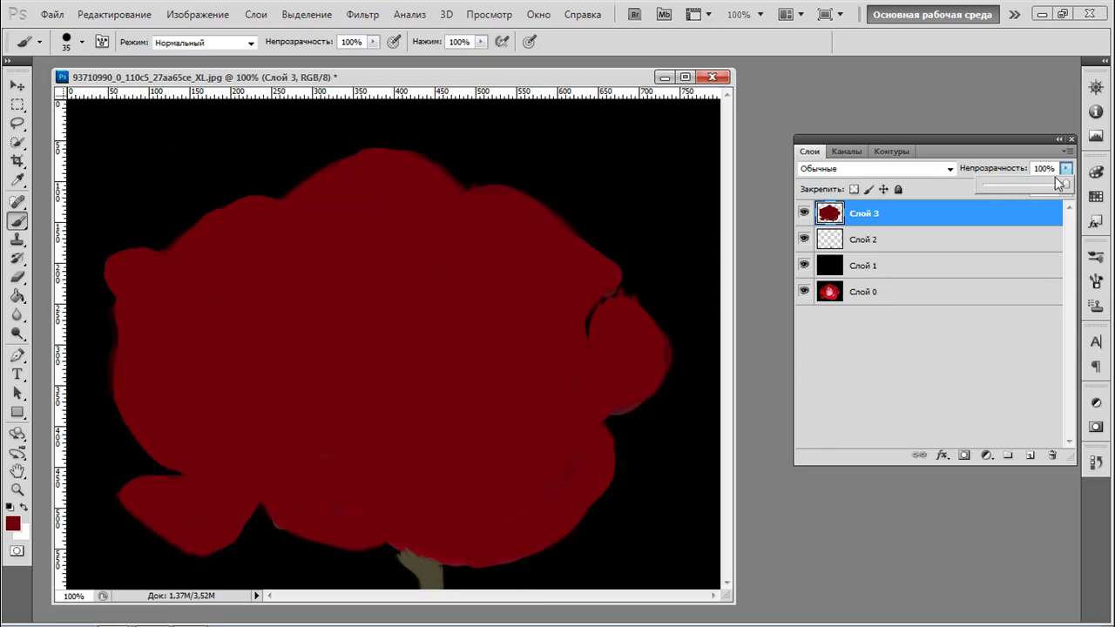
pyautogui.click(1024, 184)
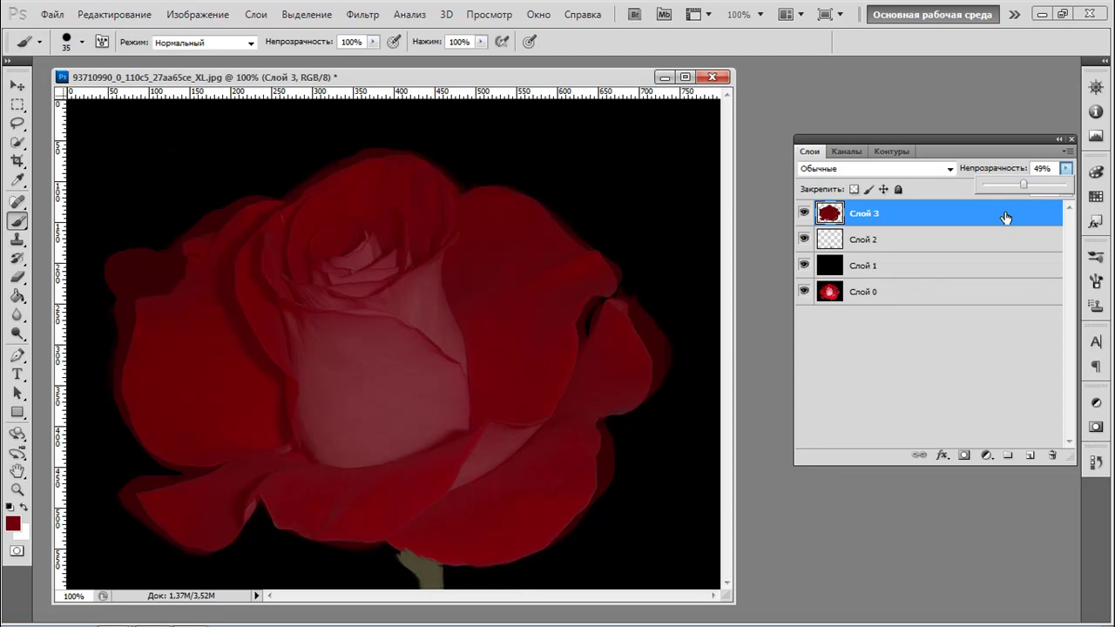
pyautogui.click(1028, 462)
pyautogui.click(1028, 461)
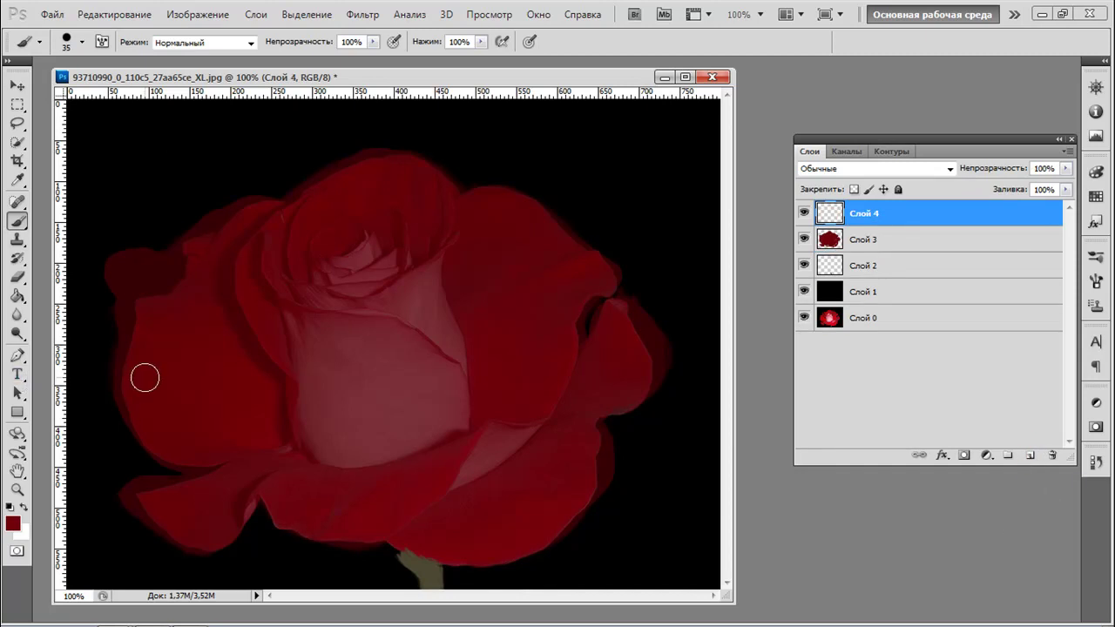
# Set the foreground colour to a light pink close to #f2838d
pyautogui.click(12, 523)
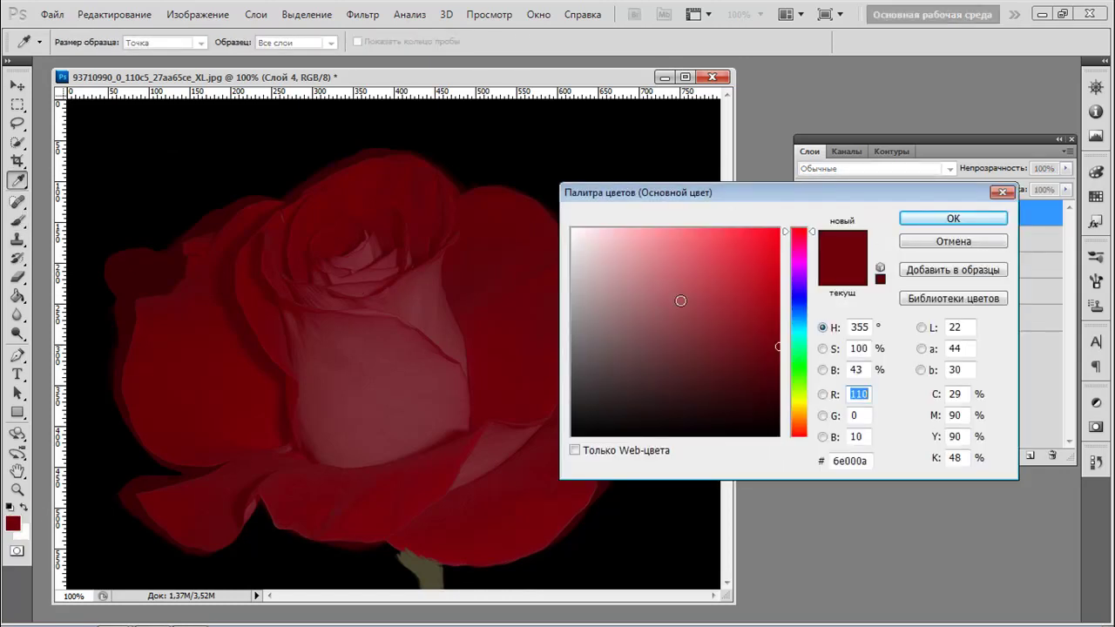
pyautogui.click(666, 239)
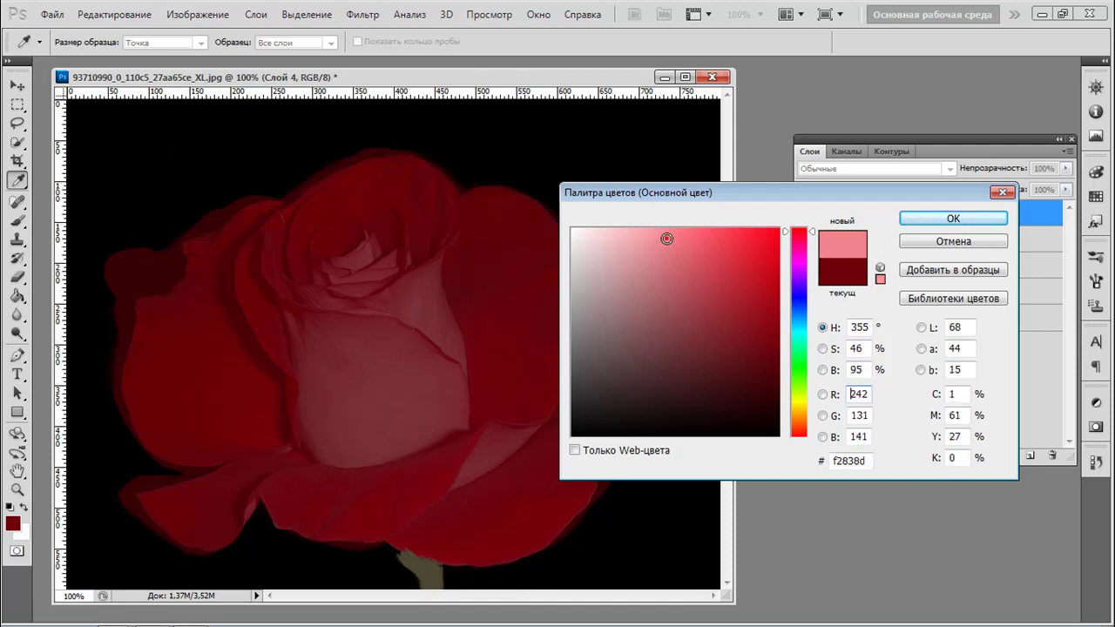
pyautogui.click(663, 240)
pyautogui.click(928, 219)
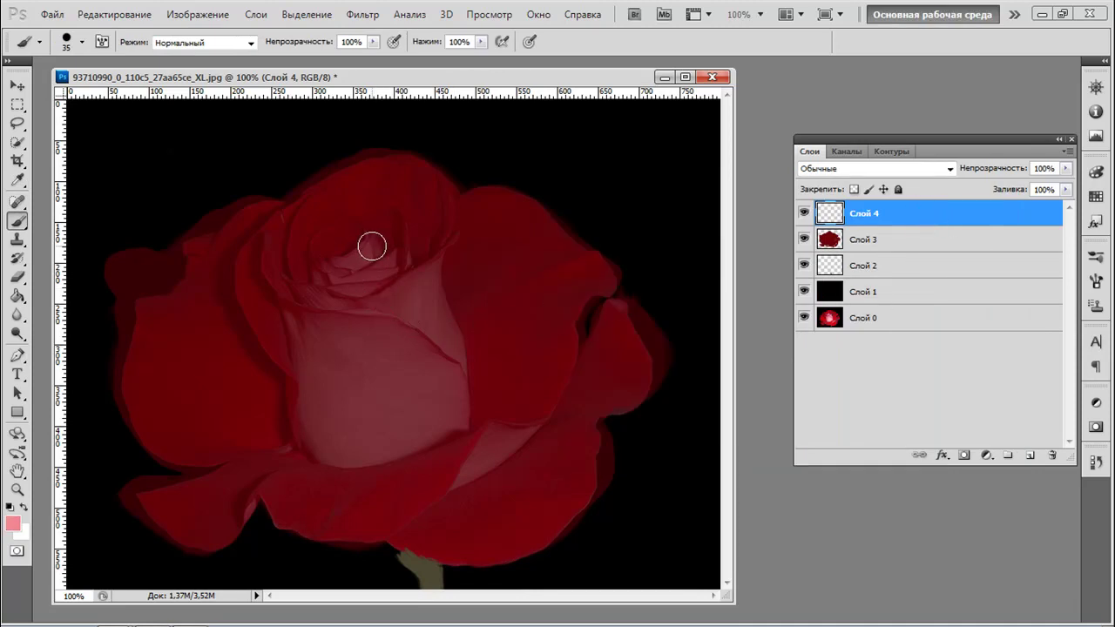
# Choose the fan-shaped bristle brush at 35 px and paint the rose's central petal and inner bud light pink
pyautogui.click(81, 41)
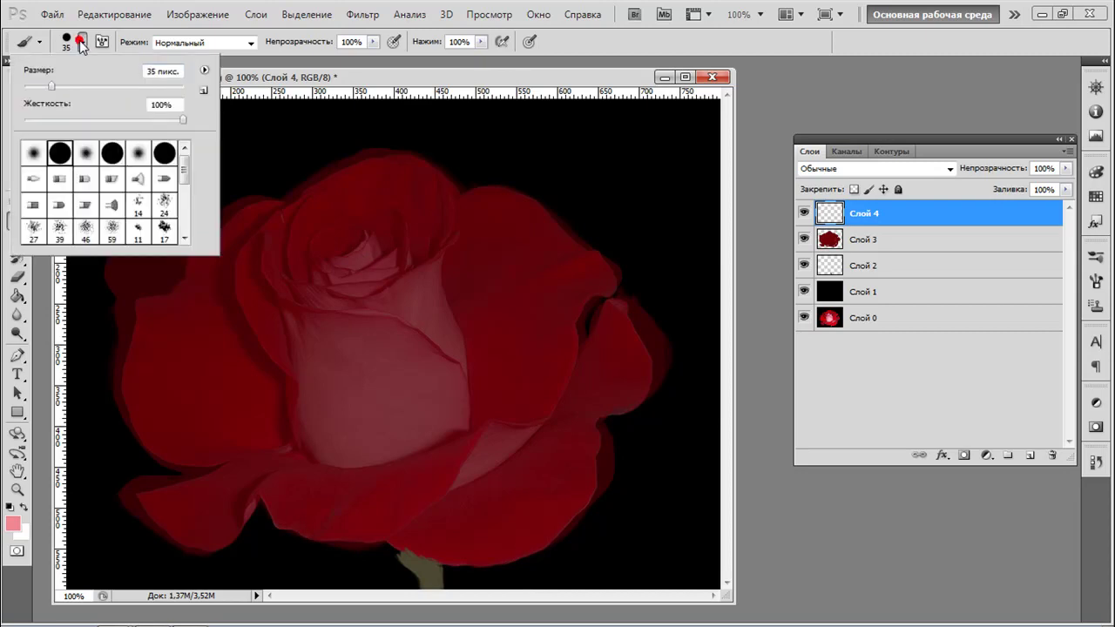
pyautogui.click(112, 206)
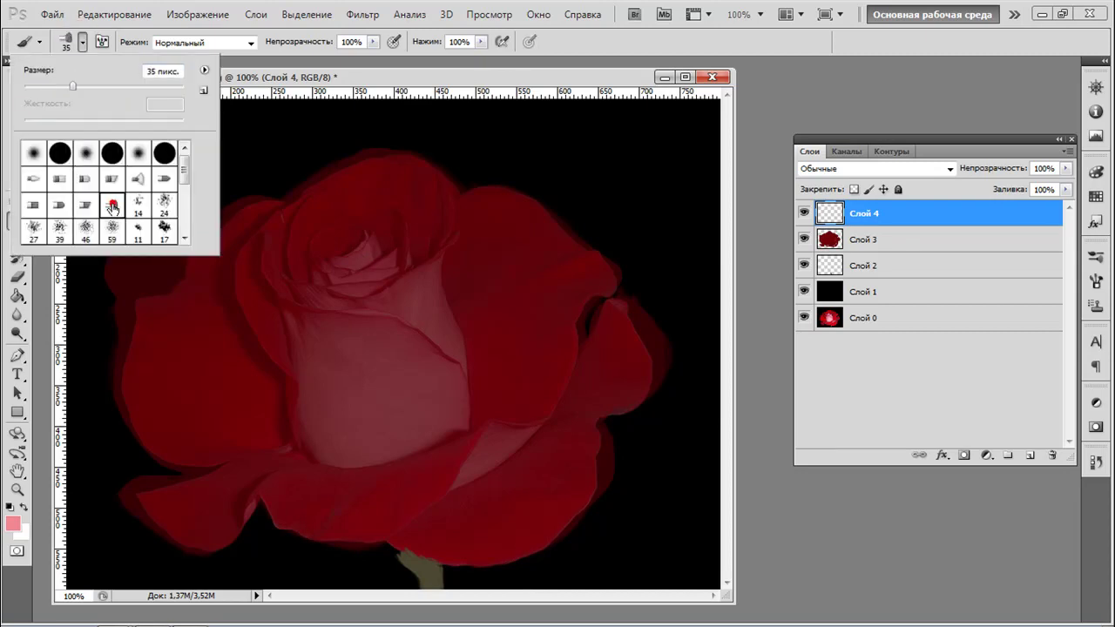
pyautogui.click(448, 279)
pyautogui.moveTo(446, 279)
pyautogui.mouseDown()
pyautogui.moveTo(396, 319)
pyautogui.moveTo(389, 287)
pyautogui.moveTo(359, 298)
pyautogui.moveTo(374, 277)
pyautogui.moveTo(322, 292)
pyautogui.moveTo(300, 336)
pyautogui.moveTo(322, 419)
pyautogui.moveTo(405, 431)
pyautogui.moveTo(440, 418)
pyautogui.moveTo(460, 392)
pyautogui.moveTo(445, 318)
pyautogui.moveTo(466, 281)
pyautogui.moveTo(446, 283)
pyautogui.moveTo(449, 357)
pyautogui.moveTo(335, 344)
pyautogui.moveTo(422, 399)
pyautogui.moveTo(354, 379)
pyautogui.moveTo(298, 331)
pyautogui.moveTo(294, 313)
pyautogui.moveTo(296, 335)
pyautogui.mouseUp()
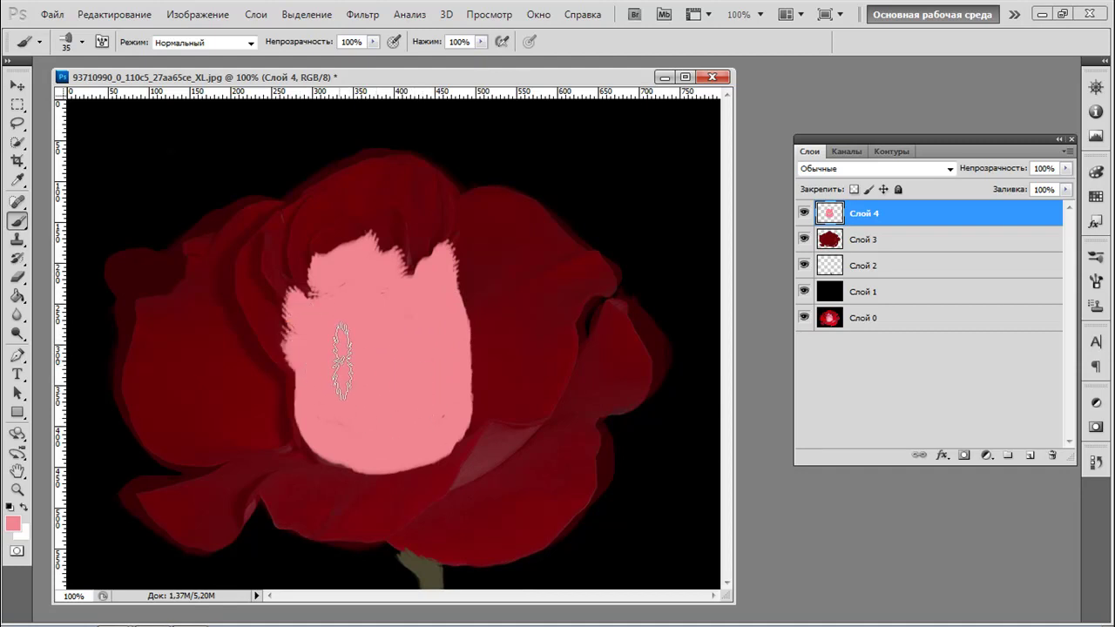
# Switch to the 39-pixel spatter brush and fill out the edges of the pink central area
pyautogui.click(83, 42)
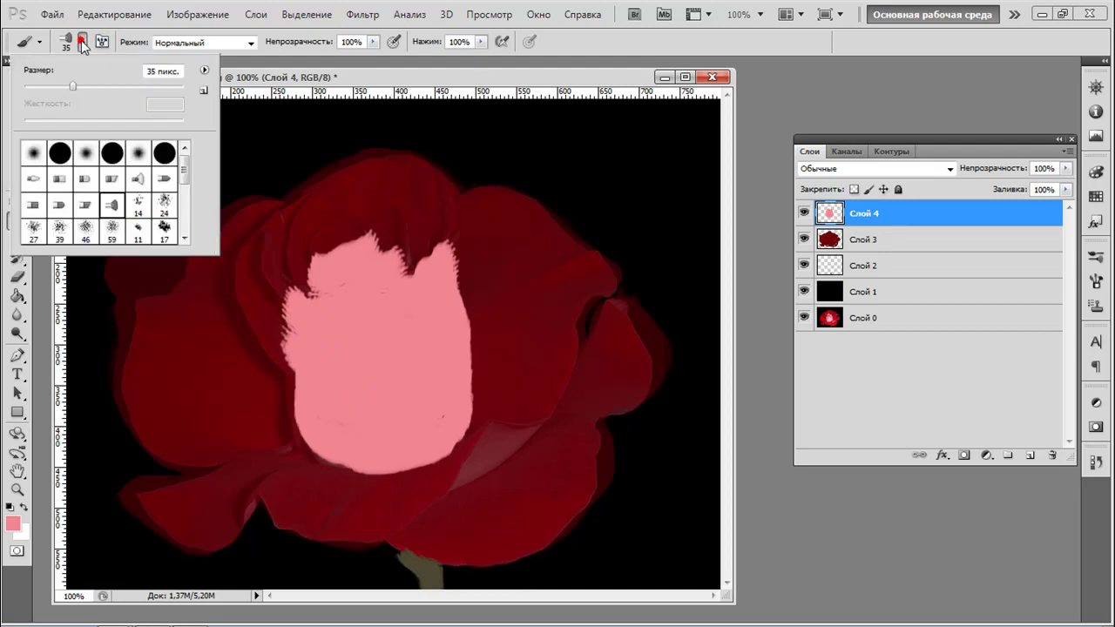
pyautogui.click(59, 228)
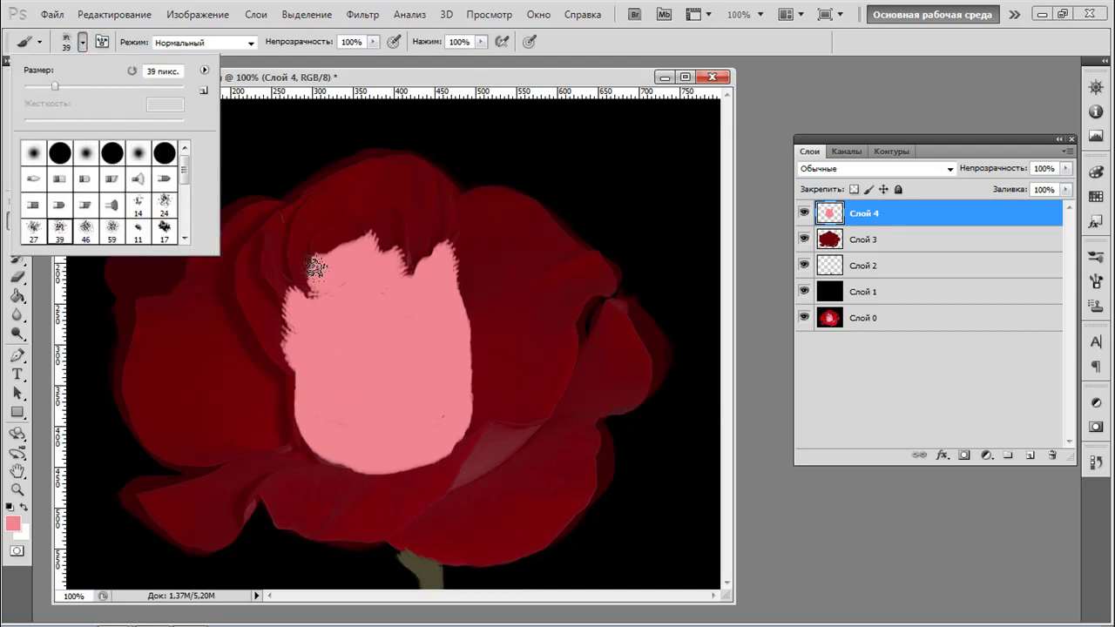
pyautogui.click(316, 267)
pyautogui.moveTo(311, 279)
pyautogui.mouseDown()
pyautogui.moveTo(316, 259)
pyautogui.moveTo(319, 302)
pyautogui.moveTo(299, 299)
pyautogui.moveTo(301, 344)
pyautogui.moveTo(288, 346)
pyautogui.moveTo(294, 311)
pyautogui.mouseUp()
pyautogui.moveTo(356, 269)
pyautogui.mouseDown()
pyautogui.moveTo(378, 239)
pyautogui.moveTo(404, 283)
pyautogui.moveTo(450, 252)
pyautogui.moveTo(450, 386)
pyautogui.mouseUp()
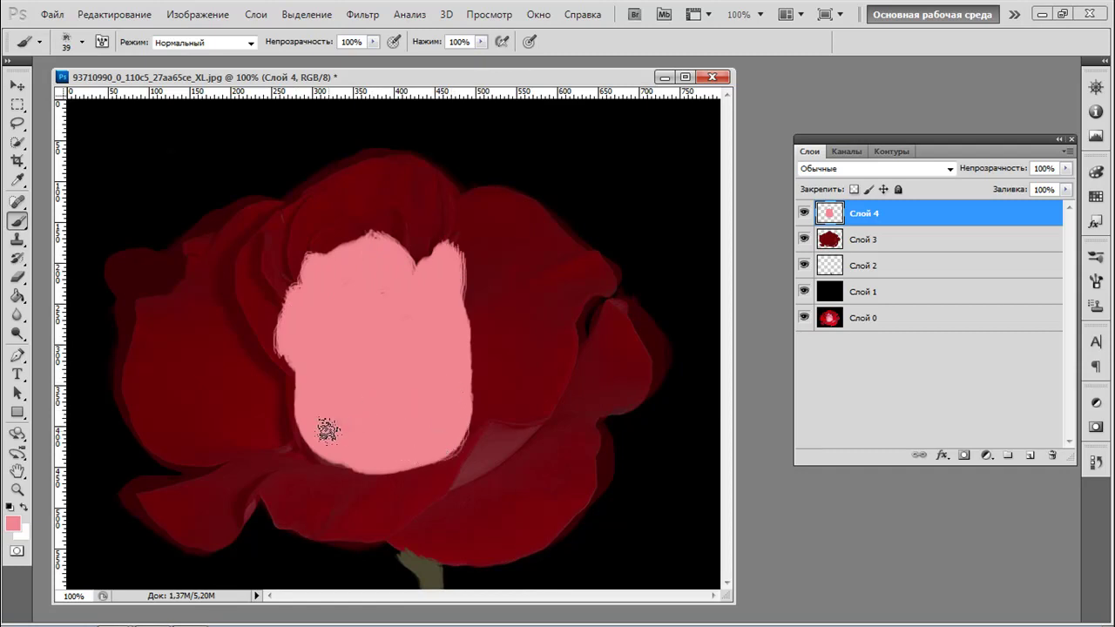
pyautogui.moveTo(316, 438)
pyautogui.mouseDown()
pyautogui.moveTo(342, 461)
pyautogui.moveTo(378, 458)
pyautogui.mouseUp()
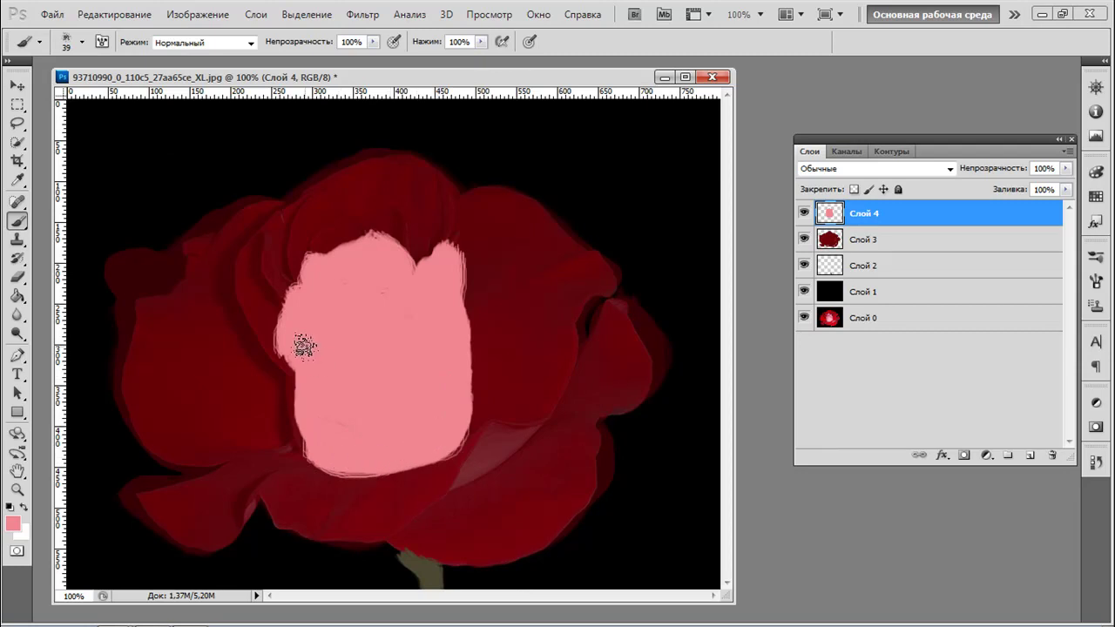
pyautogui.moveTo(298, 343); pyautogui.dragTo(299, 389)
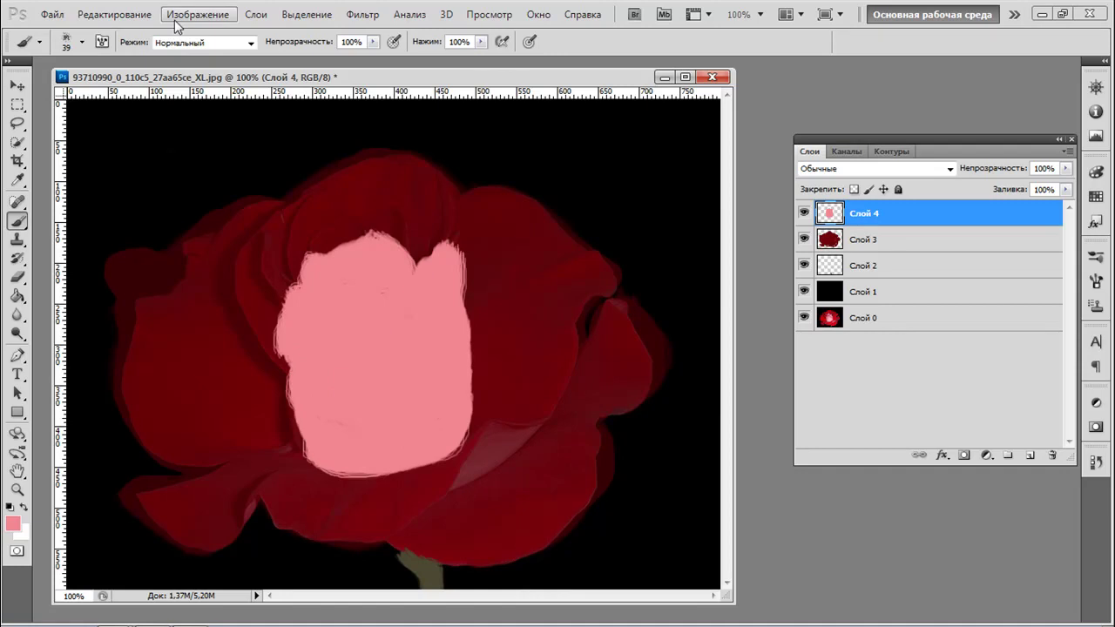
# Reduce the spatter brush size to 26 px and paint the pale fold to the lower right of the central petal pink
pyautogui.click(82, 41)
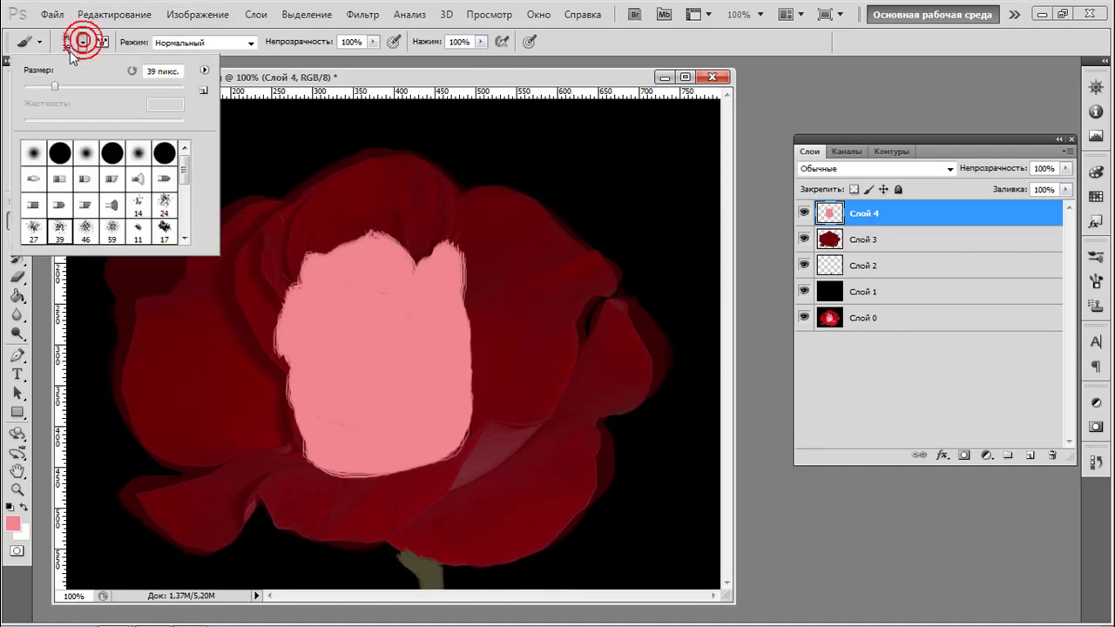
pyautogui.moveTo(45, 84); pyautogui.dragTo(40, 84)
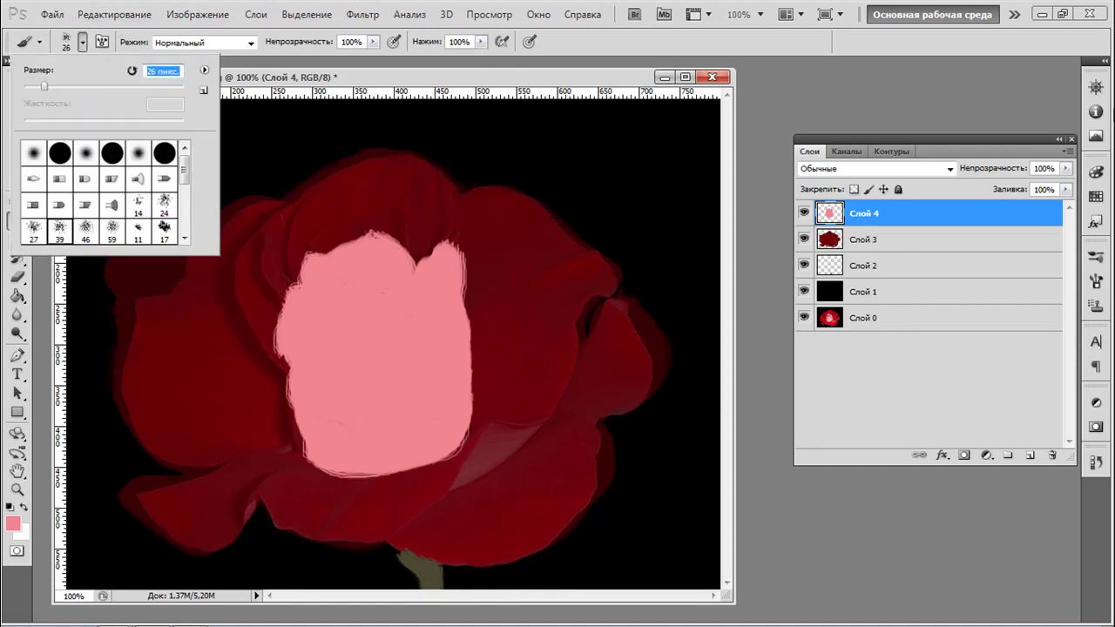
pyautogui.click(497, 429)
pyautogui.moveTo(496, 426)
pyautogui.mouseDown()
pyautogui.moveTo(458, 490)
pyautogui.moveTo(519, 463)
pyautogui.moveTo(543, 431)
pyautogui.moveTo(502, 433)
pyautogui.moveTo(522, 437)
pyautogui.moveTo(465, 491)
pyautogui.mouseUp()
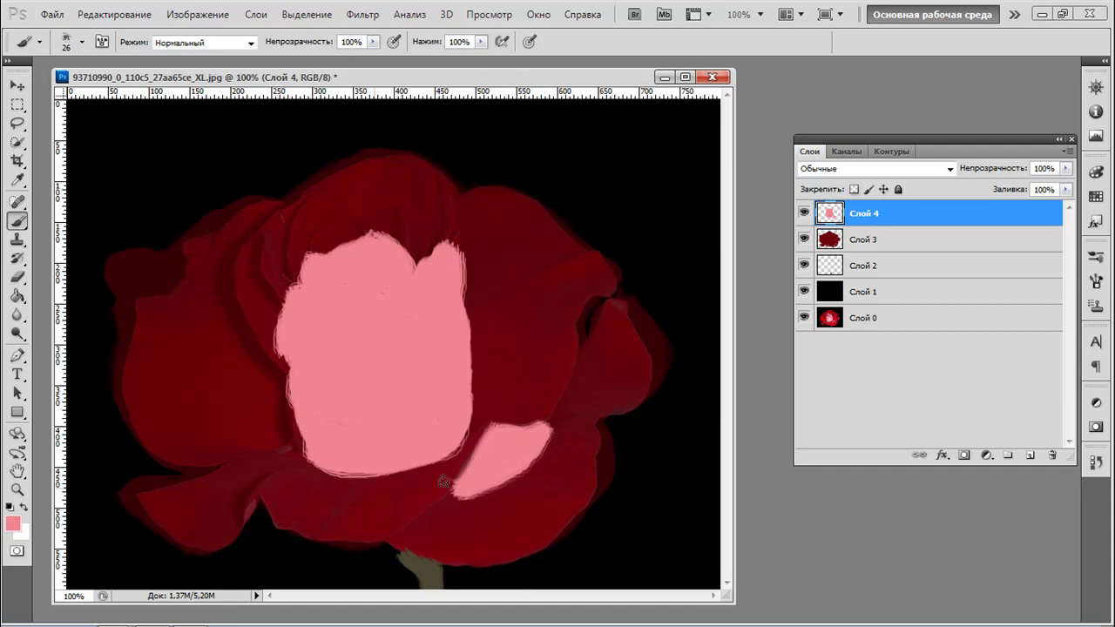
# Add small pink highlights on the lower-left fold, the two lower petals and the edges of the right petals
pyautogui.click(251, 508)
pyautogui.click(284, 451)
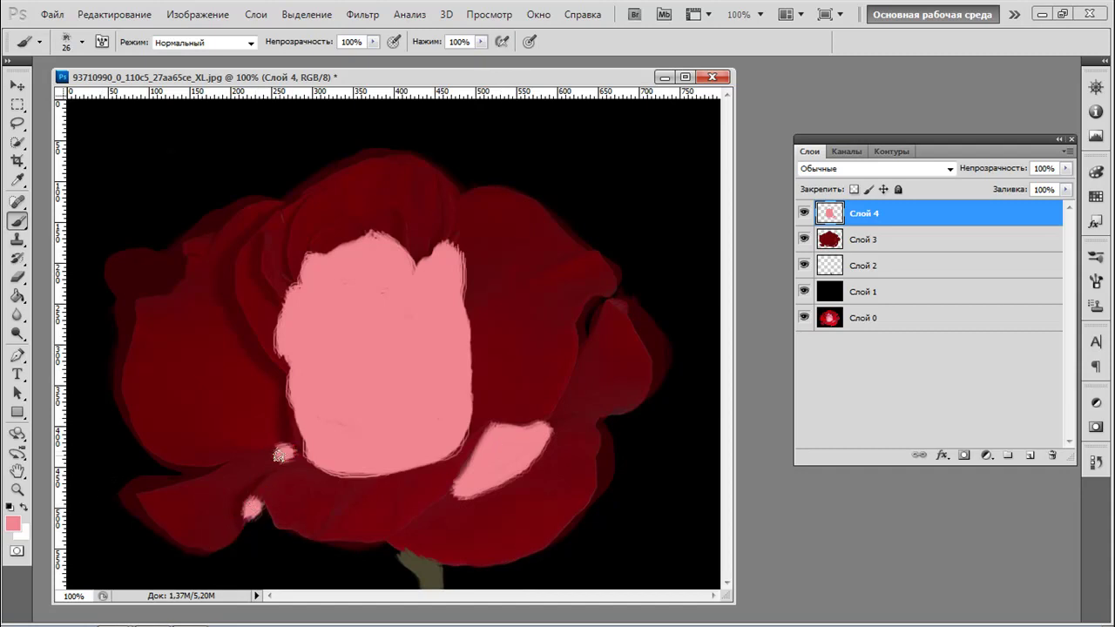
pyautogui.click(372, 489)
pyautogui.moveTo(369, 491); pyautogui.dragTo(328, 528)
pyautogui.moveTo(444, 509); pyautogui.dragTo(409, 532)
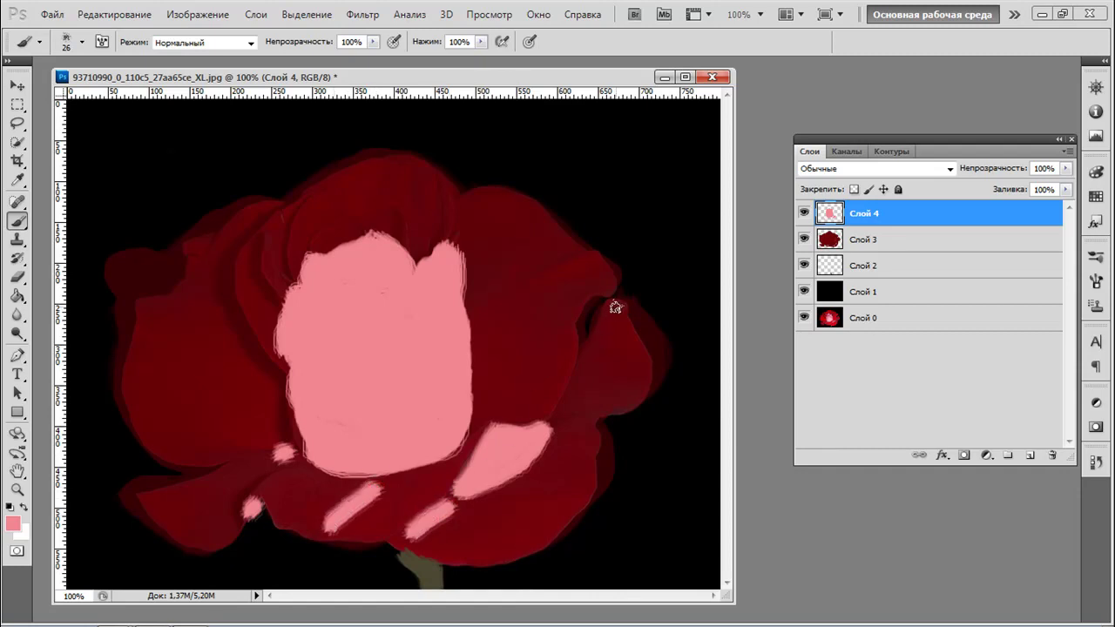
pyautogui.moveTo(615, 307)
pyautogui.mouseDown()
pyautogui.moveTo(627, 314)
pyautogui.moveTo(582, 300)
pyautogui.moveTo(570, 329)
pyautogui.mouseUp()
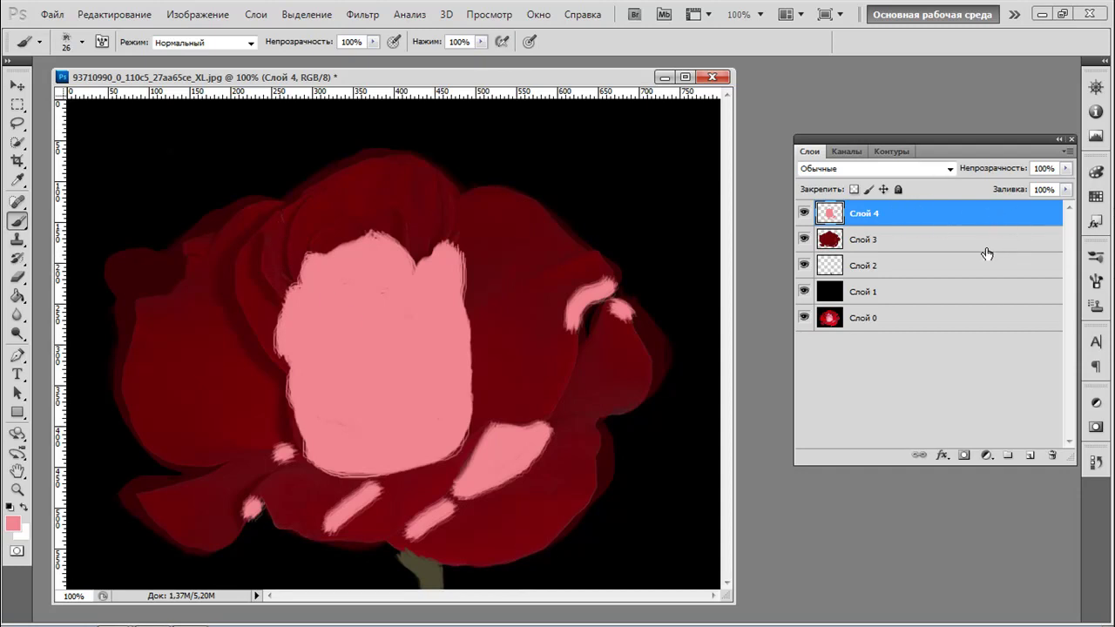
# Lower the opacity of Слой 4 to 52% and sample dark red #490005 from the upper-left petal as the foreground colour
pyautogui.click(1066, 169)
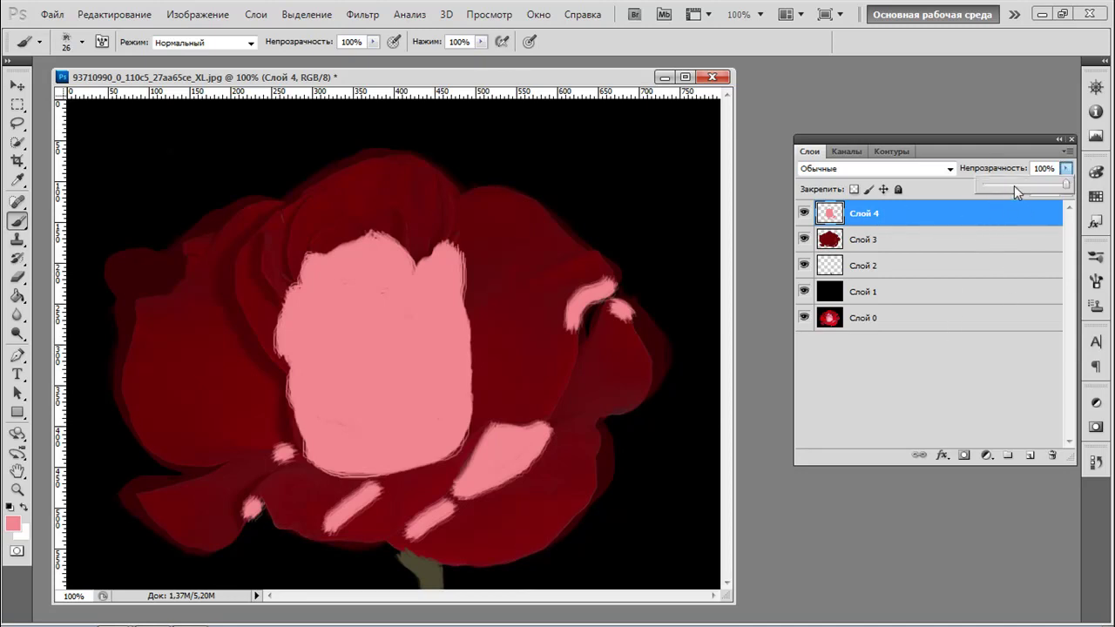
pyautogui.click(1026, 186)
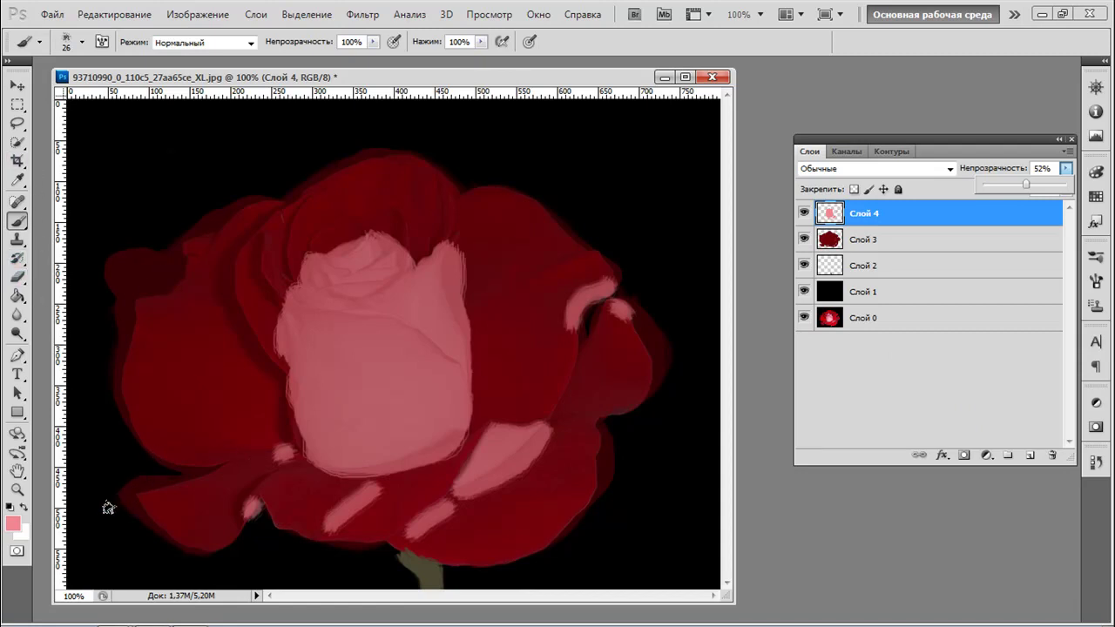
pyautogui.click(13, 524)
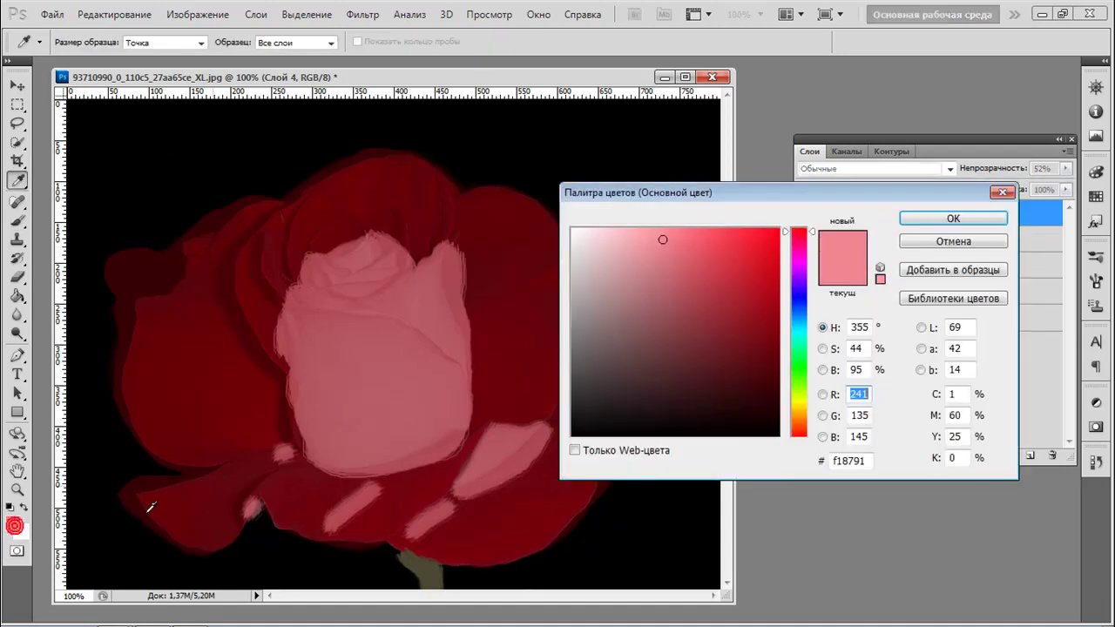
pyautogui.click(766, 360)
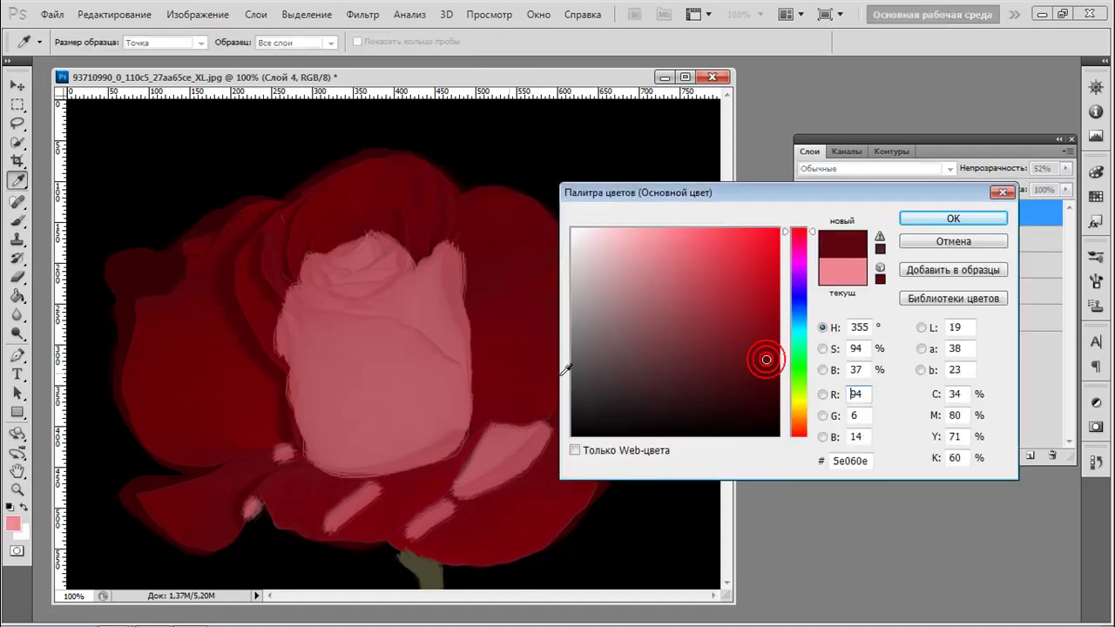
pyautogui.click(229, 275)
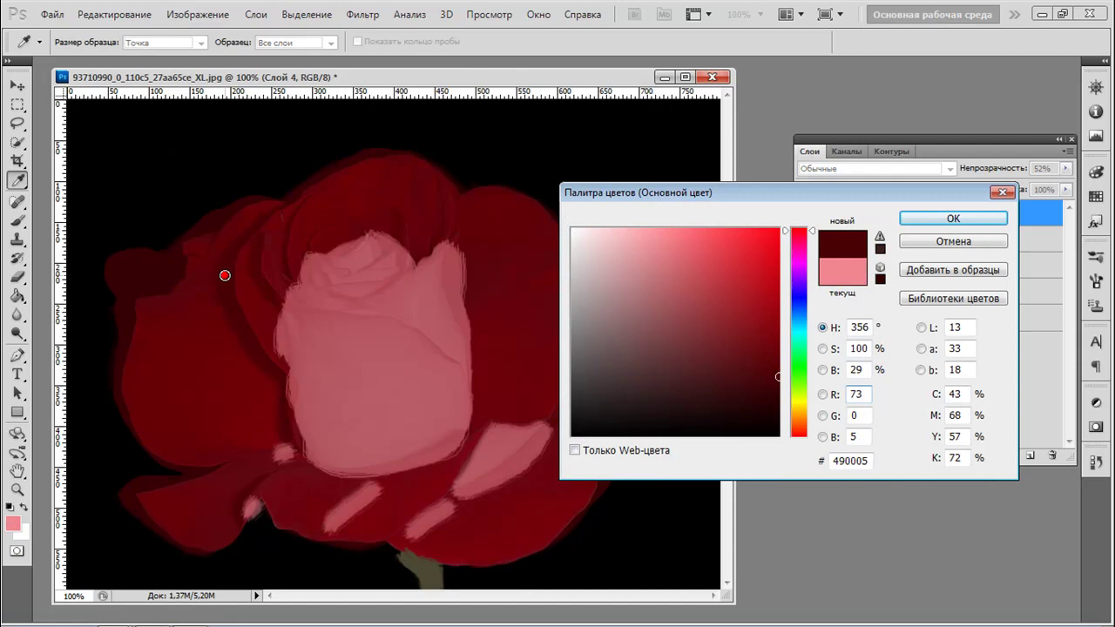
pyautogui.click(974, 221)
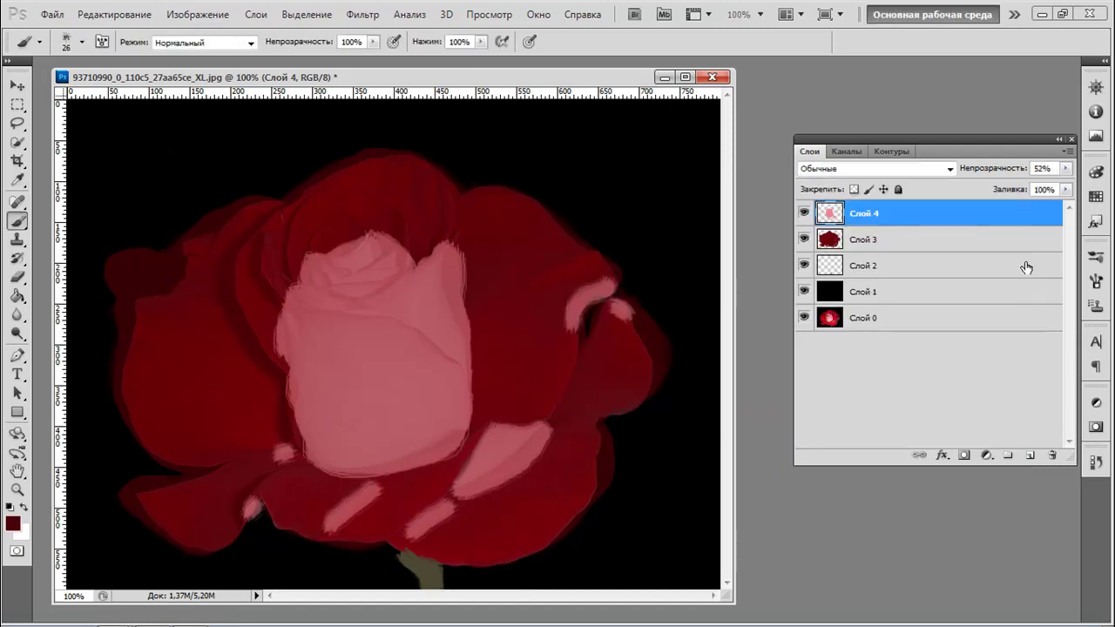
# On a new layer above Слой 4, paint dark red shadow strokes with a 13 px brush along the upper petals, right petal edge and lower-left fold
pyautogui.click(1029, 456)
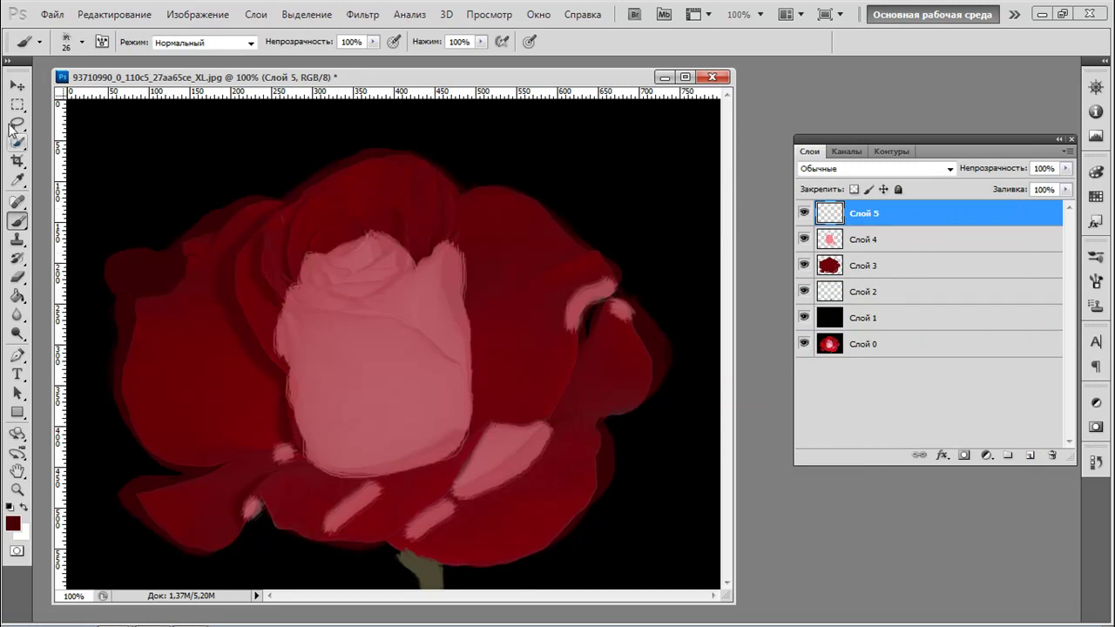
pyautogui.click(82, 41)
pyautogui.moveTo(37, 87); pyautogui.dragTo(34, 86)
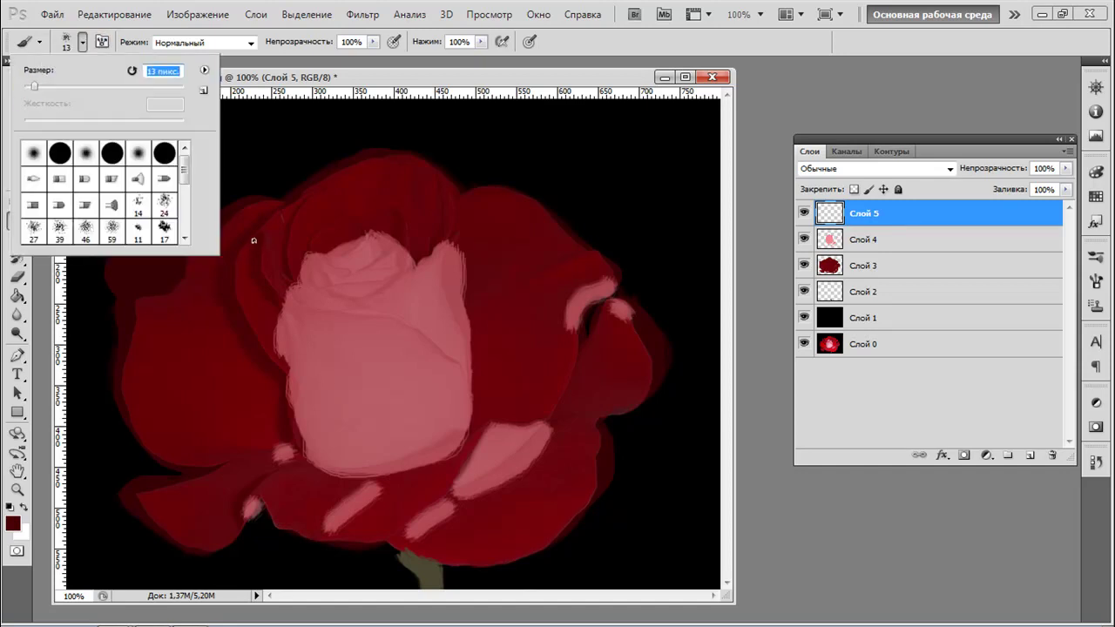
pyautogui.click(286, 206)
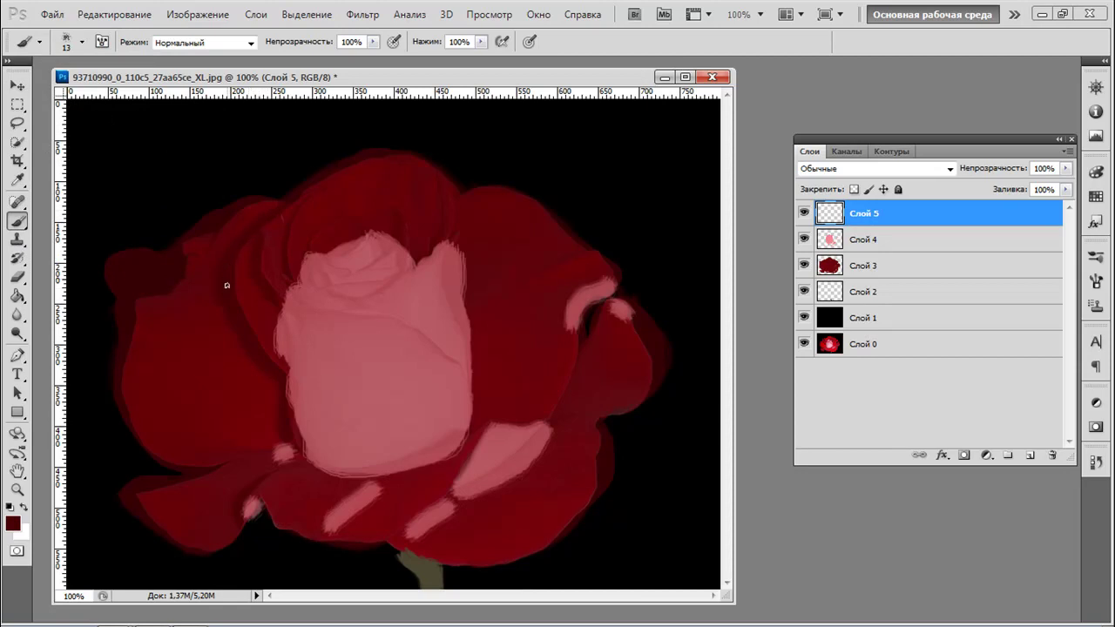
pyautogui.click(233, 249)
pyautogui.moveTo(340, 210); pyautogui.dragTo(390, 211)
pyautogui.click(441, 183)
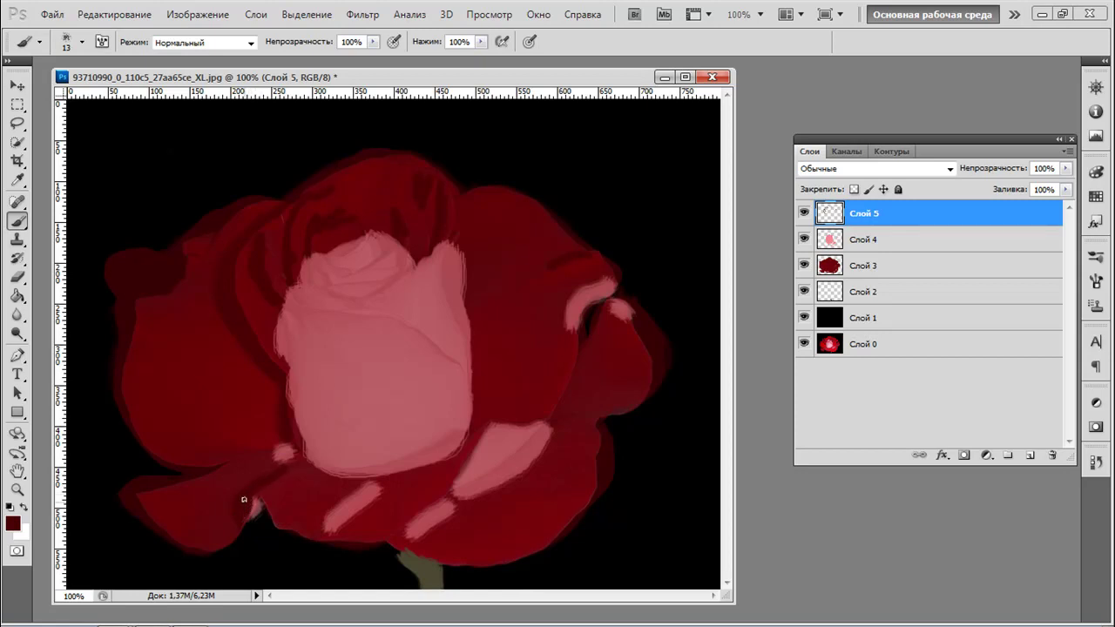
pyautogui.moveTo(258, 486)
pyautogui.mouseDown()
pyautogui.moveTo(235, 498)
pyautogui.moveTo(240, 489)
pyautogui.mouseUp()
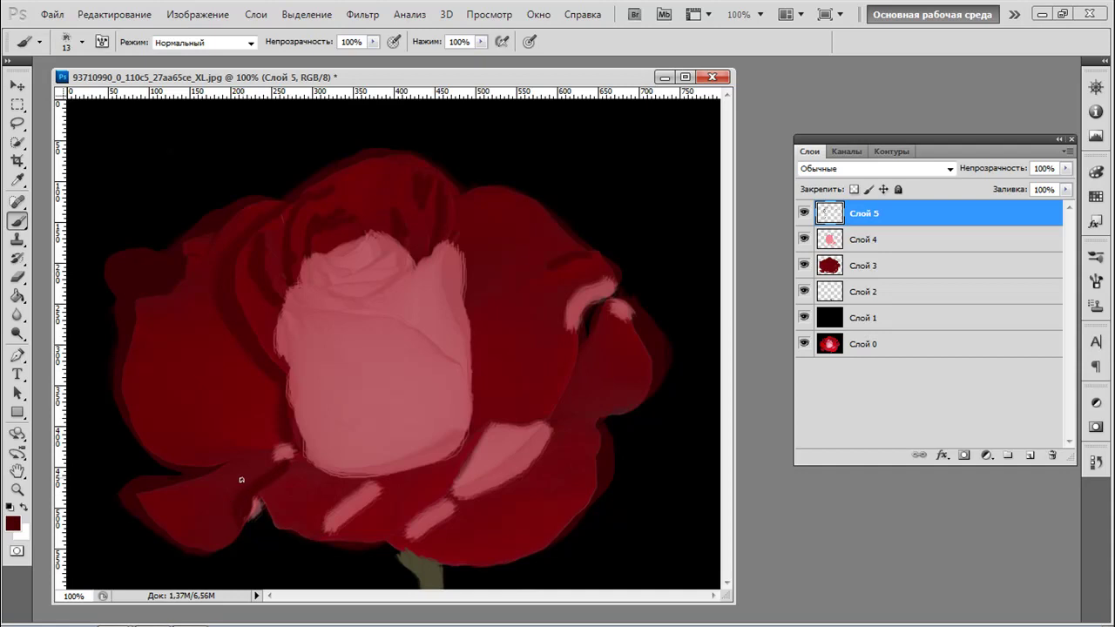
# Hide the photo layer Слой 0 and restore the opacity of Слой 4 and Слой 3 to 100%
pyautogui.click(806, 344)
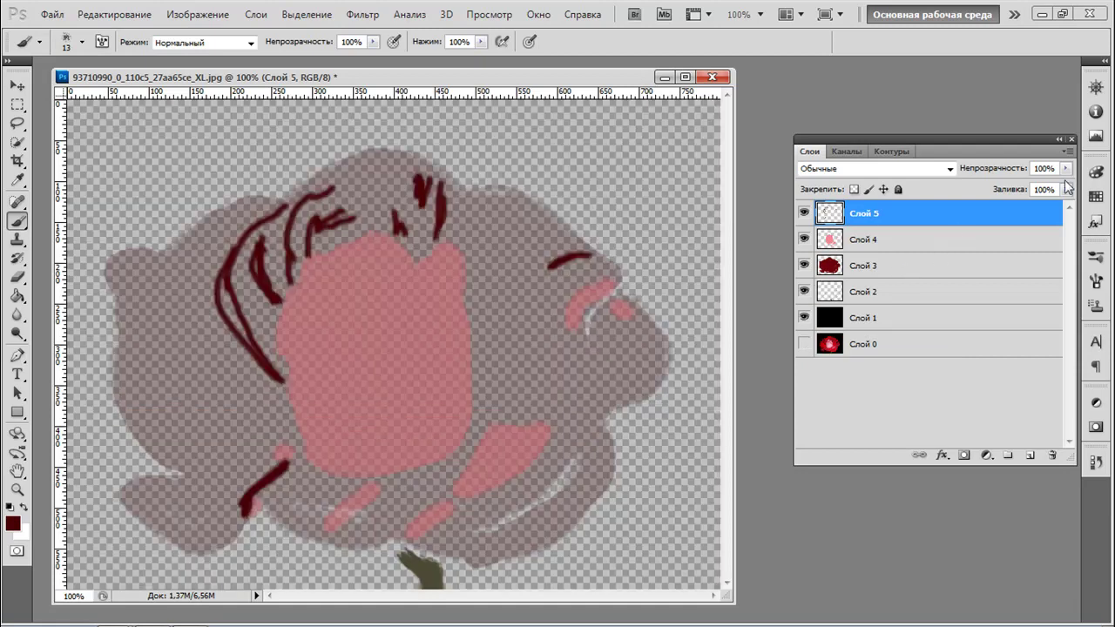
pyautogui.click(958, 242)
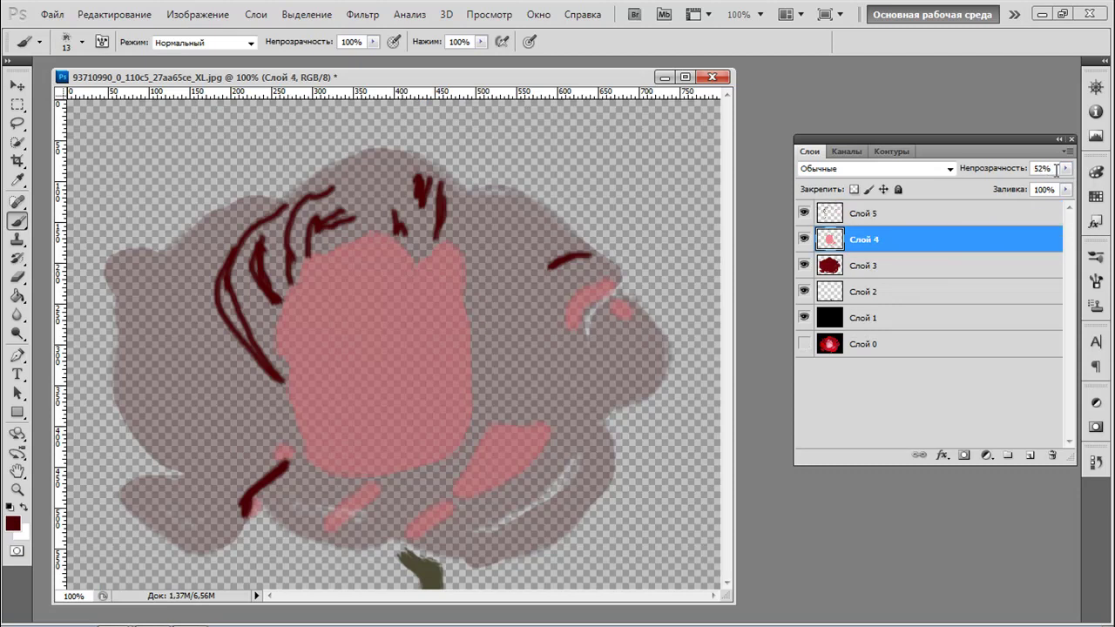
pyautogui.moveTo(1066, 172); pyautogui.dragTo(1069, 170)
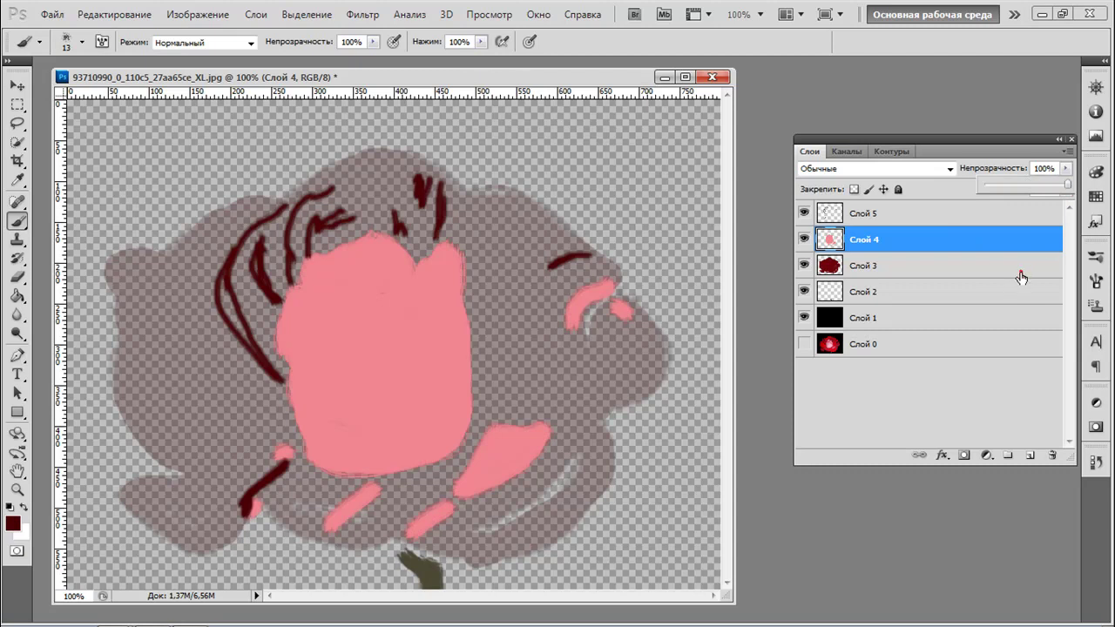
pyautogui.click(1020, 269)
pyautogui.click(1066, 172)
pyautogui.click(1070, 187)
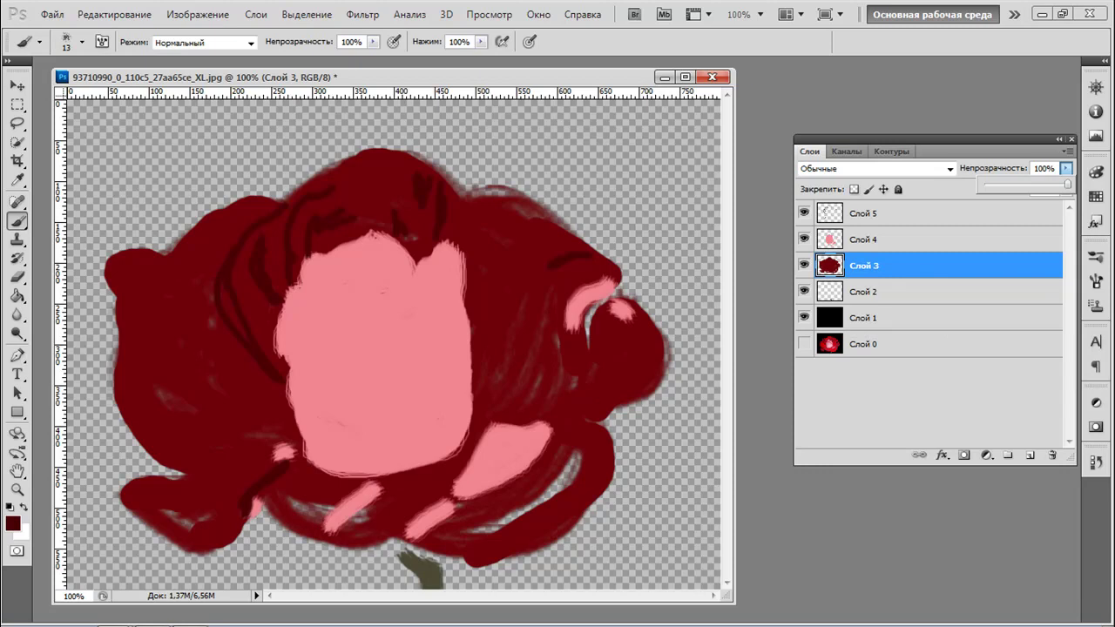
# Sample petal red #6e000a as the foreground colour and set up the hard round brush at 52 px
pyautogui.click(12, 524)
pyautogui.click(157, 312)
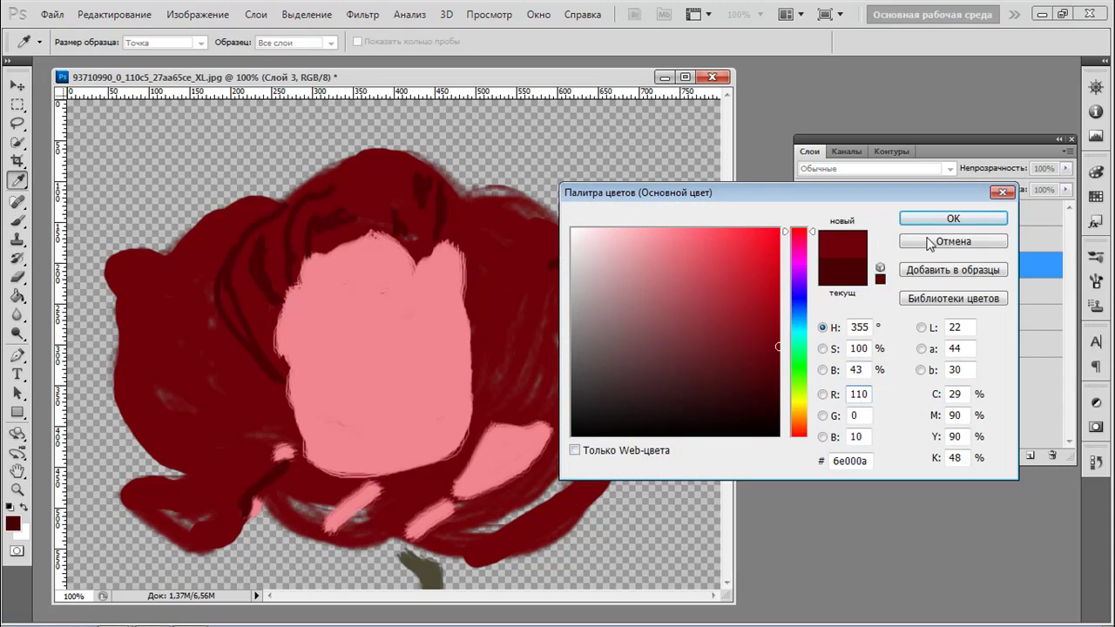
pyautogui.click(953, 218)
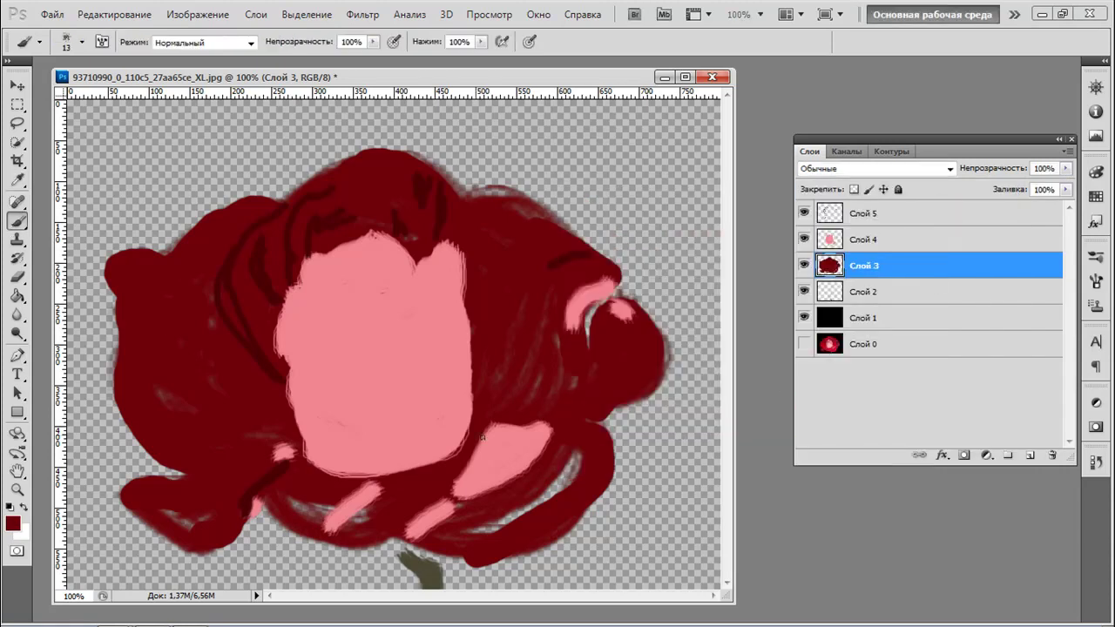
pyautogui.click(81, 42)
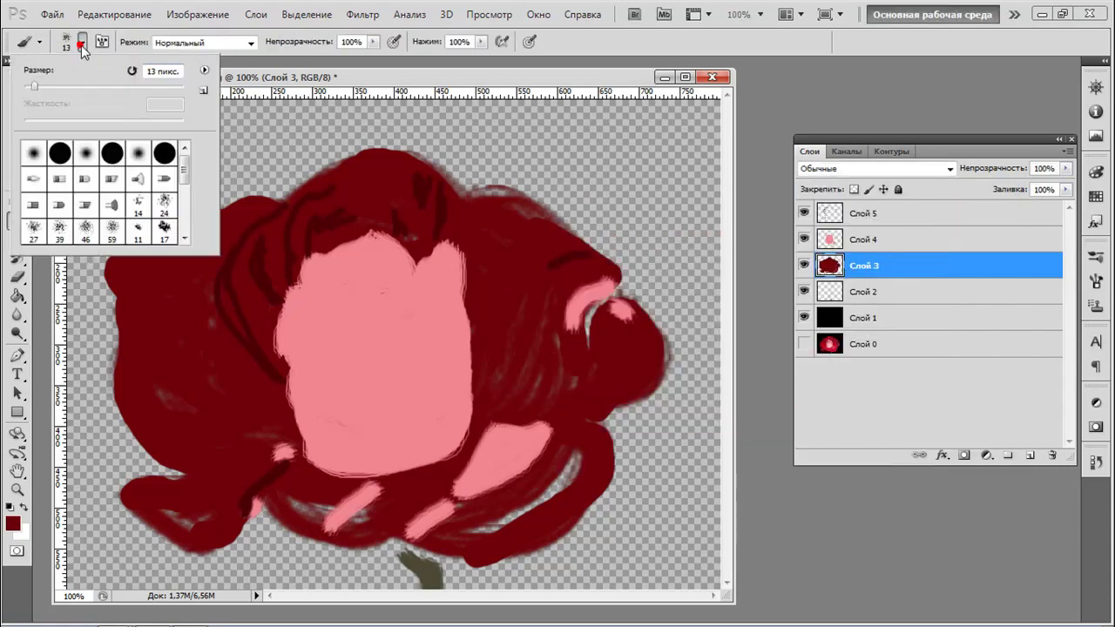
pyautogui.click(60, 149)
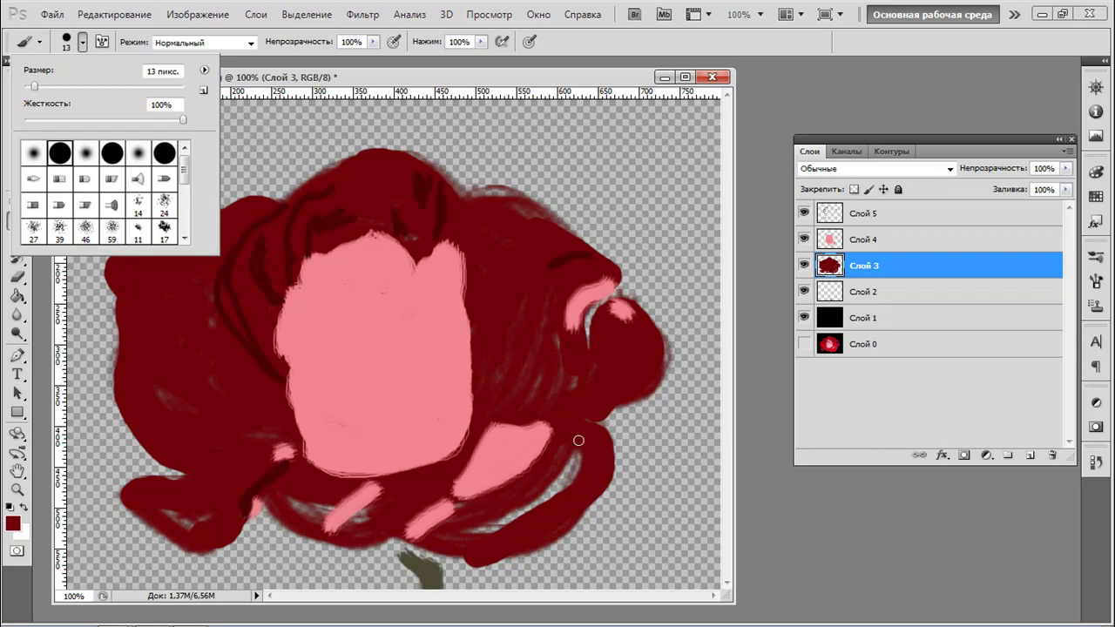
pyautogui.moveTo(33, 86); pyautogui.dragTo(64, 87)
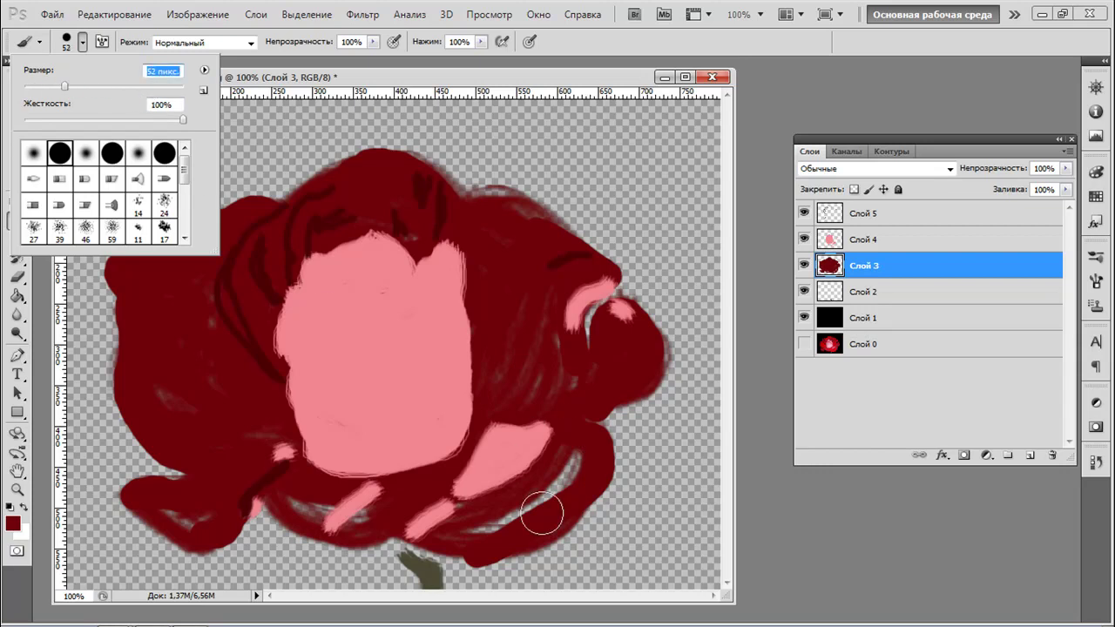
# Paint over the transparent gaps in the dark red petals on Слой 3, covering the right, upper, left and lower petals
pyautogui.moveTo(574, 459)
pyautogui.mouseDown()
pyautogui.moveTo(472, 534)
pyautogui.moveTo(555, 511)
pyautogui.moveTo(465, 528)
pyautogui.moveTo(485, 528)
pyautogui.mouseUp()
pyautogui.moveTo(555, 403)
pyautogui.mouseDown()
pyautogui.moveTo(577, 374)
pyautogui.moveTo(563, 356)
pyautogui.moveTo(548, 271)
pyautogui.mouseUp()
pyautogui.moveTo(503, 375)
pyautogui.mouseDown()
pyautogui.moveTo(503, 348)
pyautogui.moveTo(522, 371)
pyautogui.moveTo(510, 390)
pyautogui.mouseUp()
pyautogui.moveTo(502, 236)
pyautogui.mouseDown()
pyautogui.moveTo(539, 241)
pyautogui.moveTo(480, 217)
pyautogui.moveTo(487, 209)
pyautogui.moveTo(550, 235)
pyautogui.moveTo(458, 214)
pyautogui.moveTo(494, 218)
pyautogui.moveTo(413, 169)
pyautogui.moveTo(356, 174)
pyautogui.moveTo(286, 212)
pyautogui.moveTo(288, 197)
pyautogui.moveTo(347, 171)
pyautogui.mouseUp()
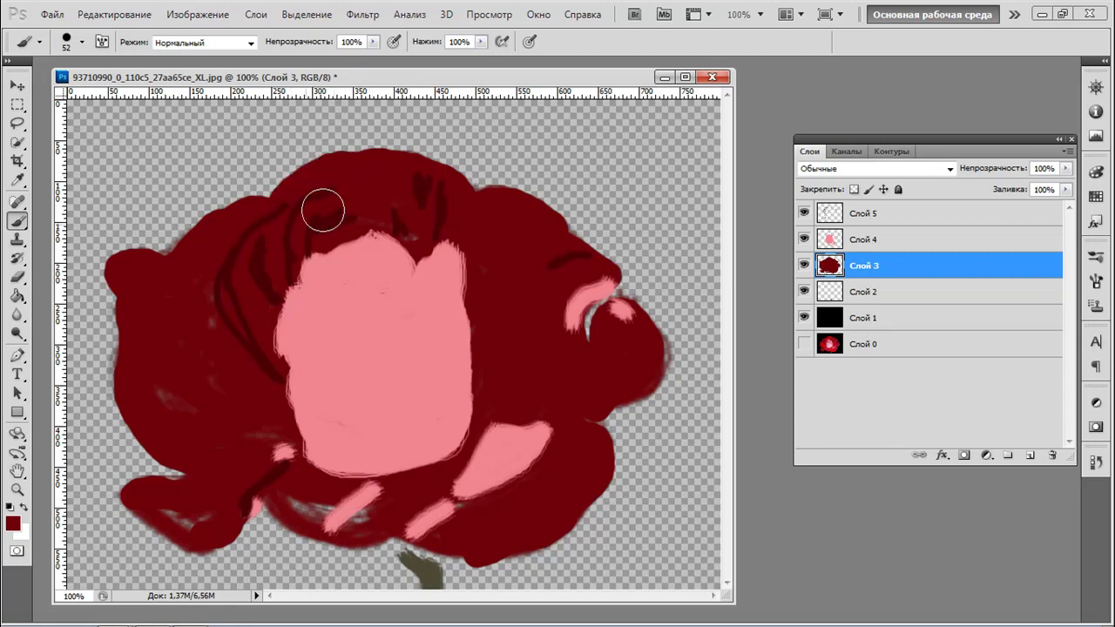
pyautogui.moveTo(233, 291)
pyautogui.mouseDown()
pyautogui.moveTo(219, 337)
pyautogui.moveTo(202, 271)
pyautogui.moveTo(182, 269)
pyautogui.moveTo(231, 228)
pyautogui.mouseUp()
pyautogui.moveTo(190, 349)
pyautogui.mouseDown()
pyautogui.moveTo(167, 390)
pyautogui.moveTo(184, 425)
pyautogui.moveTo(139, 295)
pyautogui.moveTo(139, 390)
pyautogui.mouseUp()
pyautogui.moveTo(194, 353)
pyautogui.mouseDown()
pyautogui.moveTo(225, 406)
pyautogui.moveTo(285, 452)
pyautogui.moveTo(226, 464)
pyautogui.moveTo(205, 486)
pyautogui.moveTo(170, 496)
pyautogui.moveTo(181, 508)
pyautogui.moveTo(315, 459)
pyautogui.moveTo(296, 487)
pyautogui.moveTo(314, 508)
pyautogui.moveTo(430, 502)
pyautogui.moveTo(399, 518)
pyautogui.moveTo(342, 520)
pyautogui.moveTo(322, 503)
pyautogui.moveTo(454, 513)
pyautogui.mouseUp()
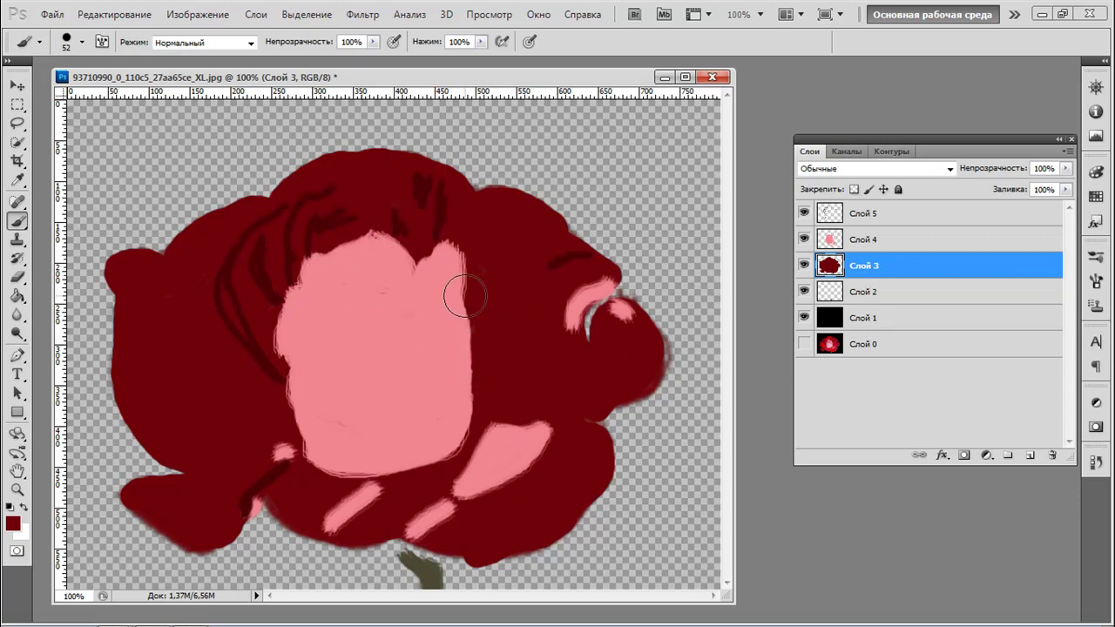
# Show the photo layer Слой 0 again and lower the opacity of Слой 3 to 30% and Слой 4 to 42%
pyautogui.click(804, 345)
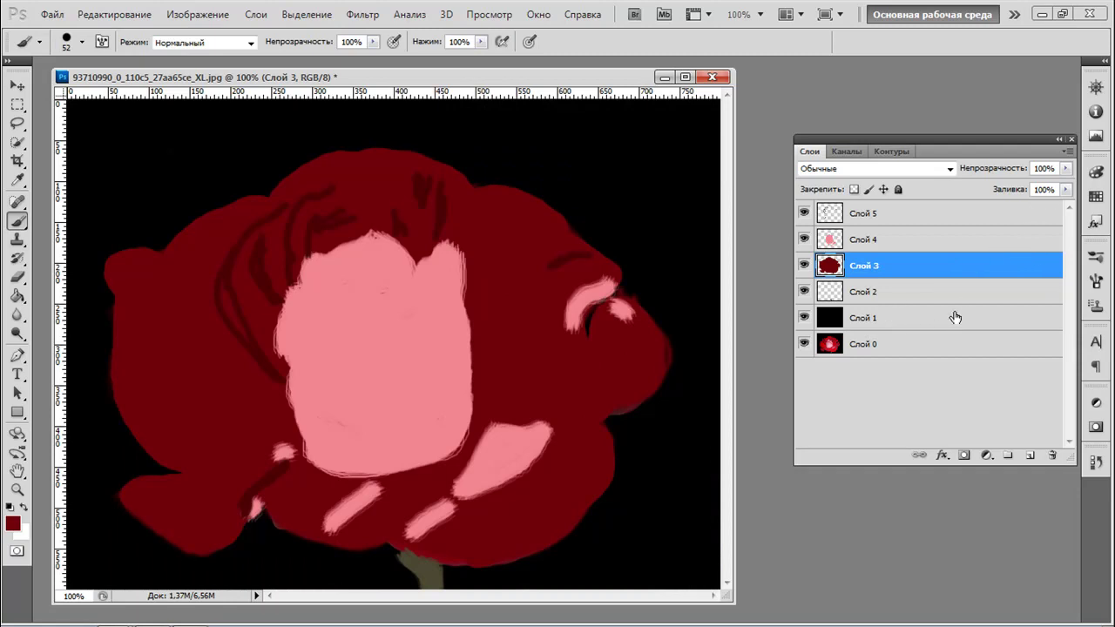
pyautogui.click(1065, 169)
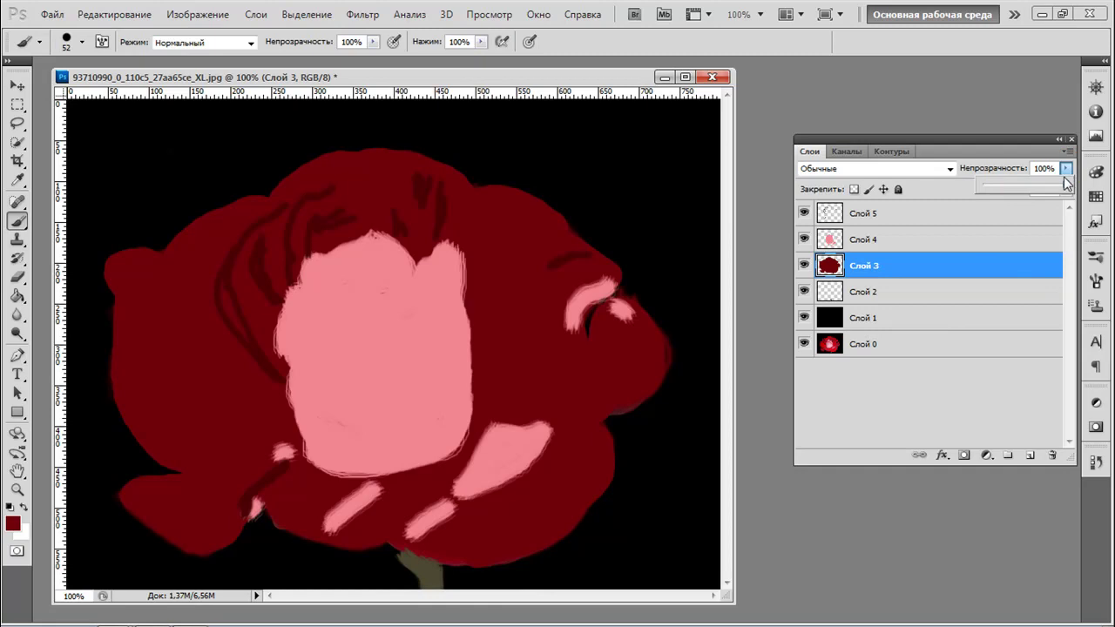
pyautogui.moveTo(1063, 184); pyautogui.dragTo(1023, 210)
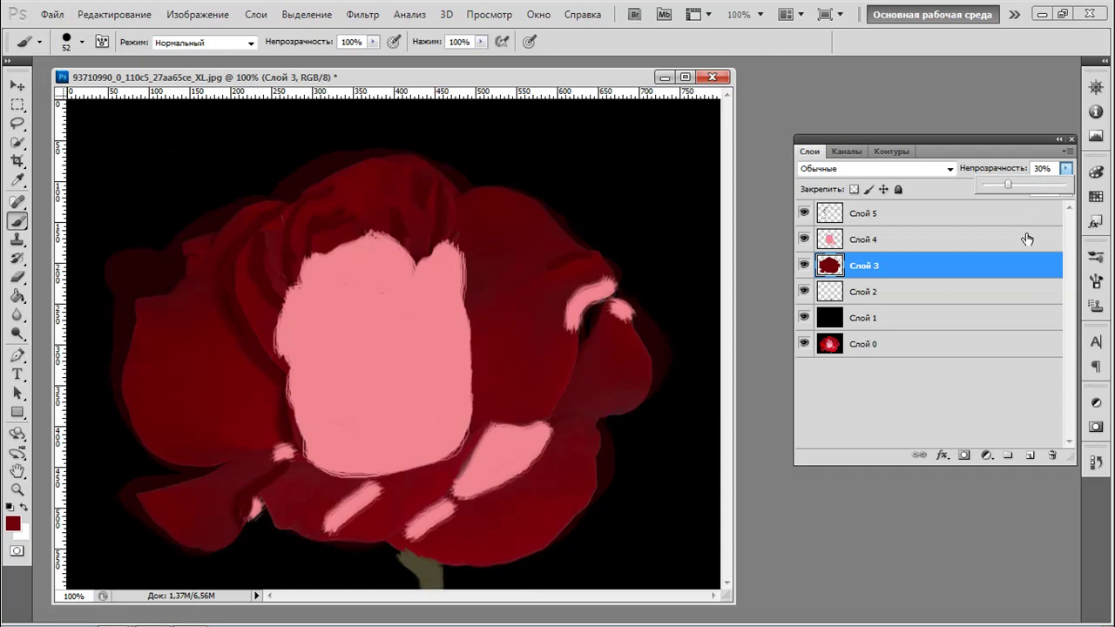
pyautogui.click(1008, 240)
pyautogui.click(1065, 169)
pyautogui.moveTo(1065, 185); pyautogui.dragTo(1021, 195)
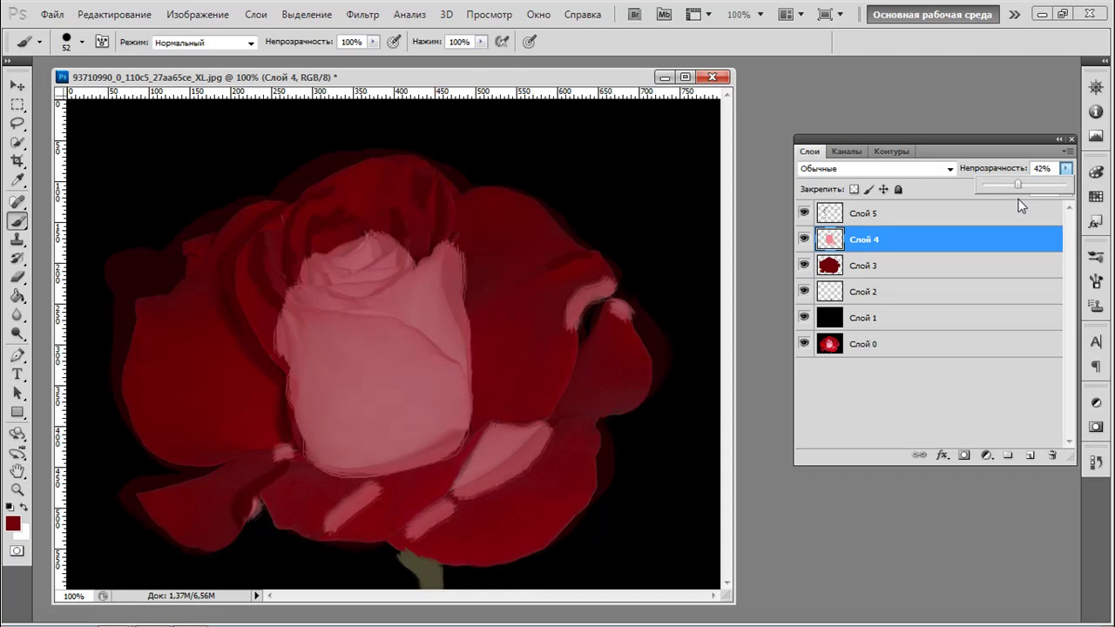
# Add a new layer above Слой 5 and sample dusky pink #a2404f from the central petal's fold as the foreground colour
pyautogui.click(953, 219)
pyautogui.click(955, 214)
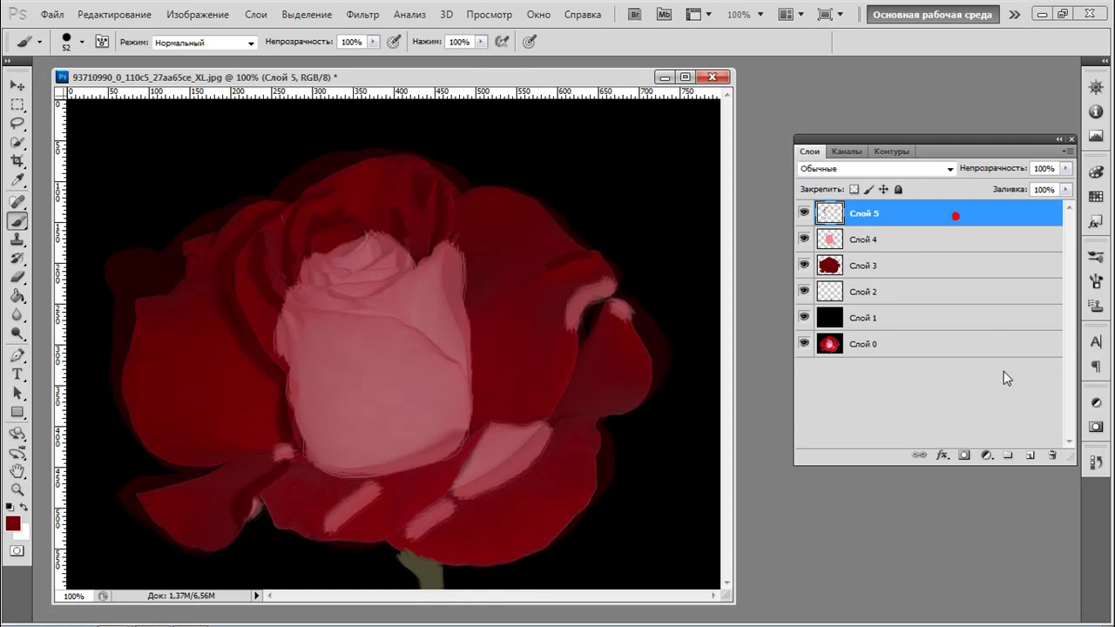
pyautogui.click(1031, 456)
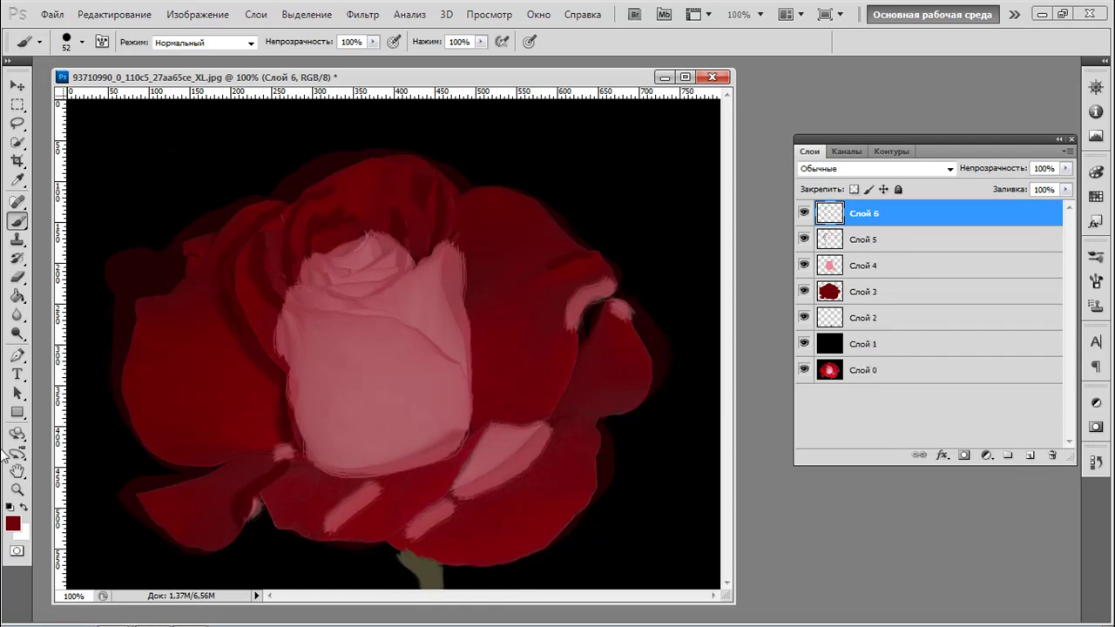
pyautogui.click(12, 525)
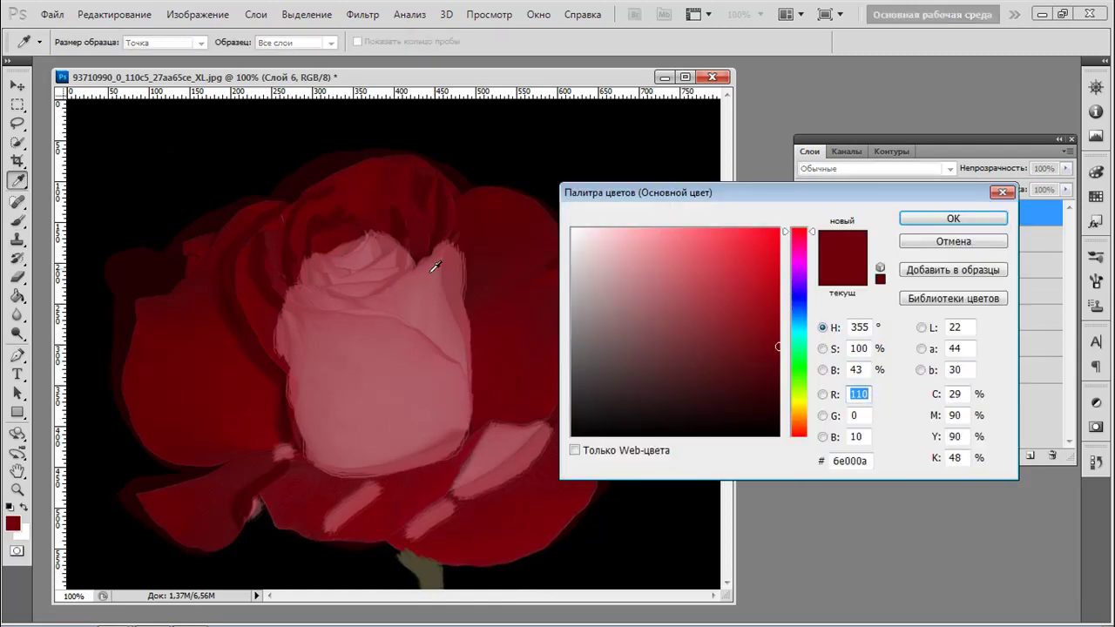
pyautogui.click(431, 339)
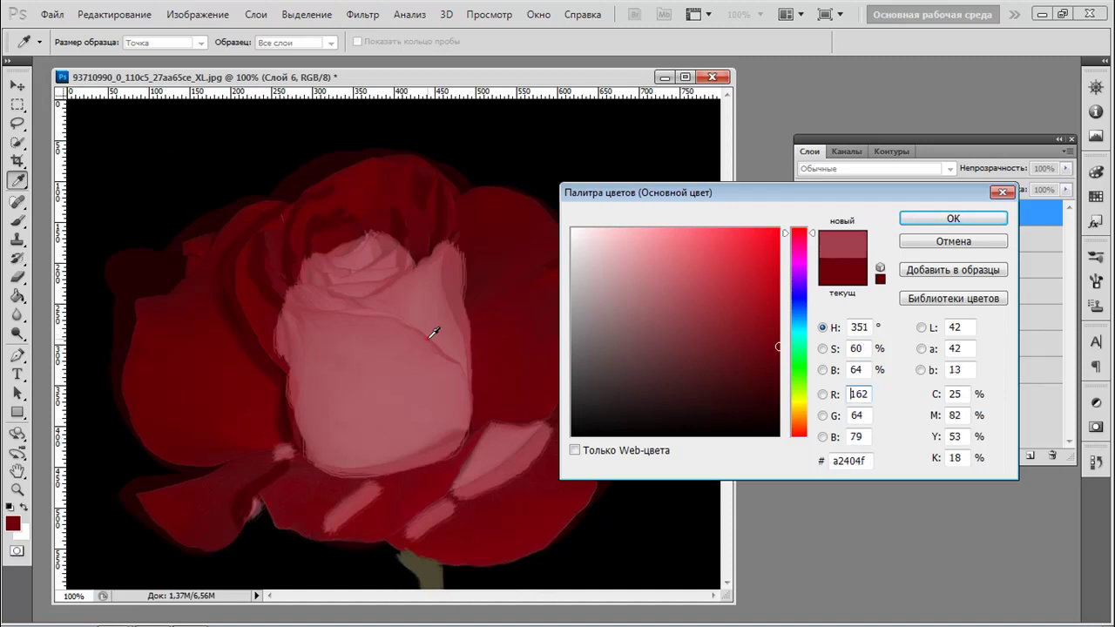
pyautogui.click(930, 223)
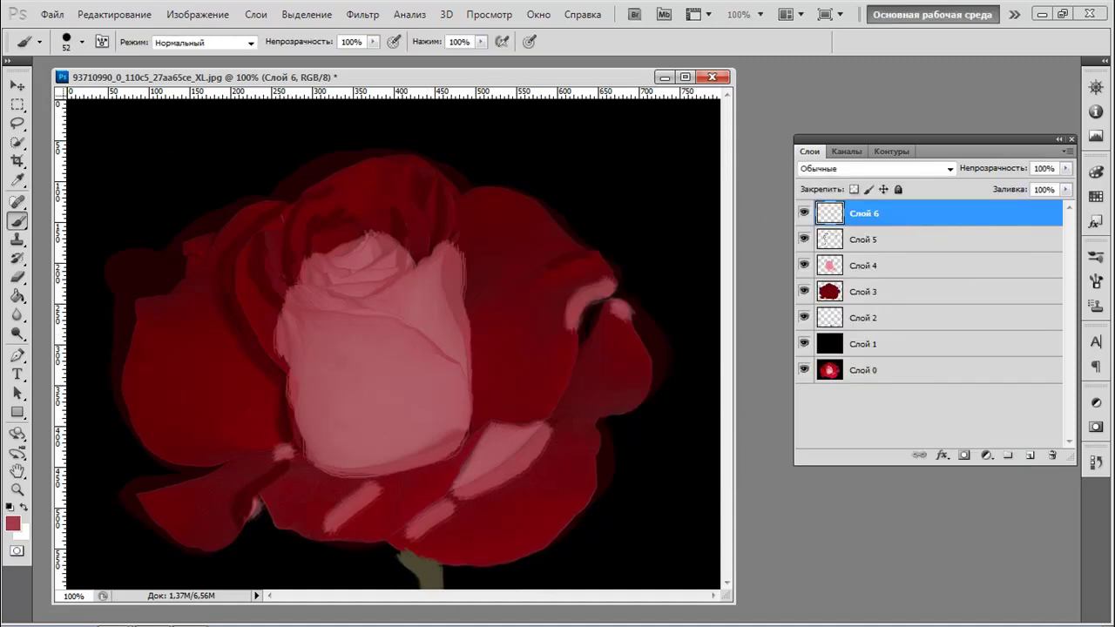
# Switch to the soft round brush with 0% hardness and set its size to 22 px
pyautogui.click(83, 42)
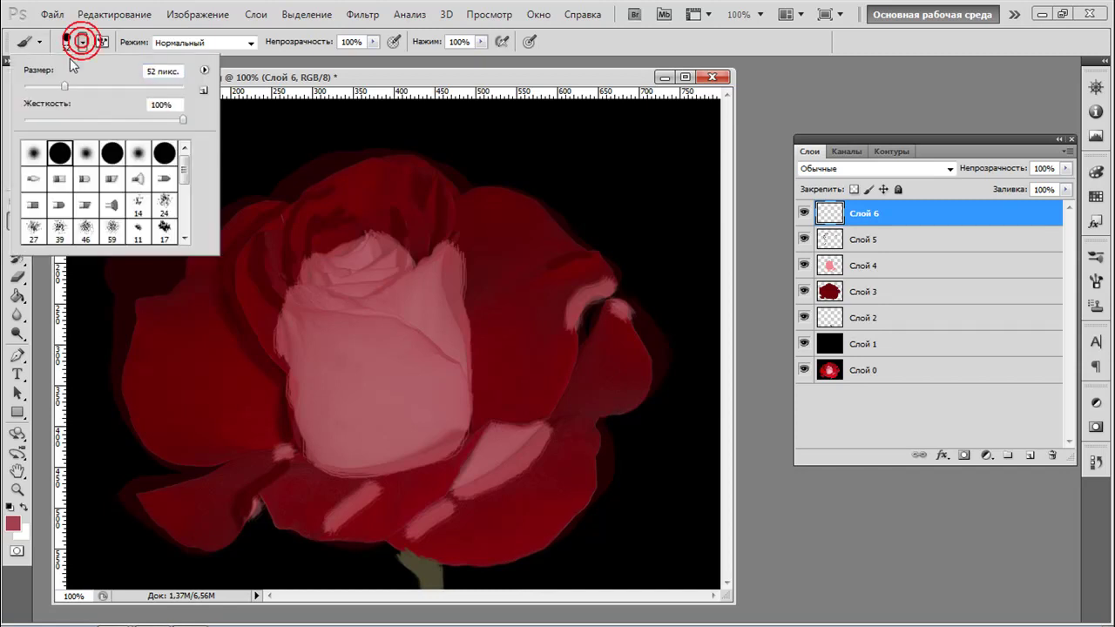
pyautogui.click(31, 157)
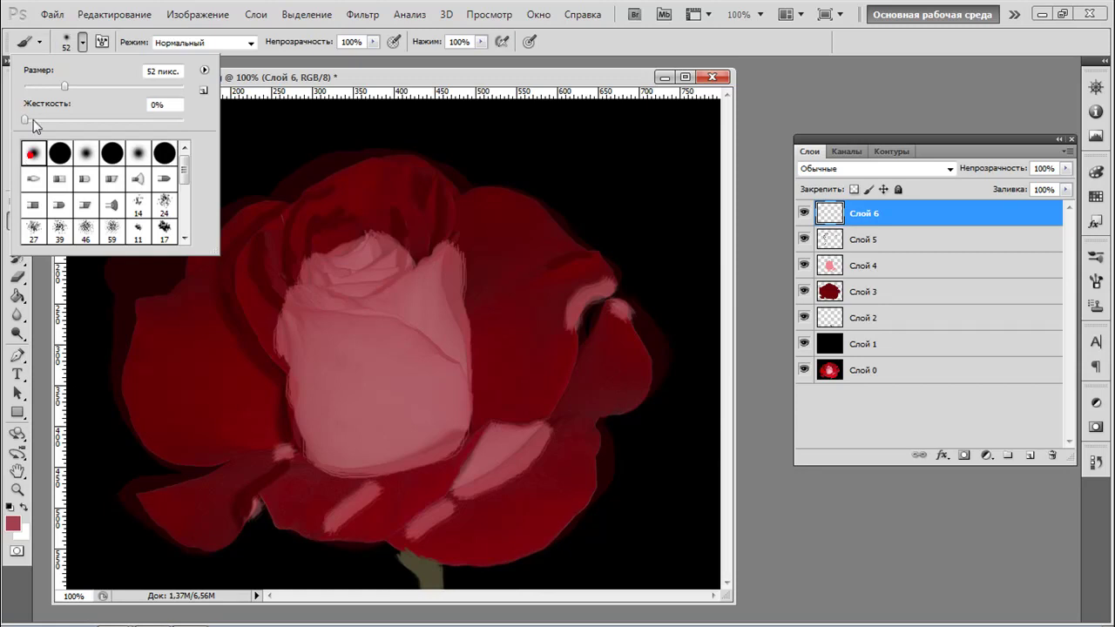
pyautogui.click(36, 88)
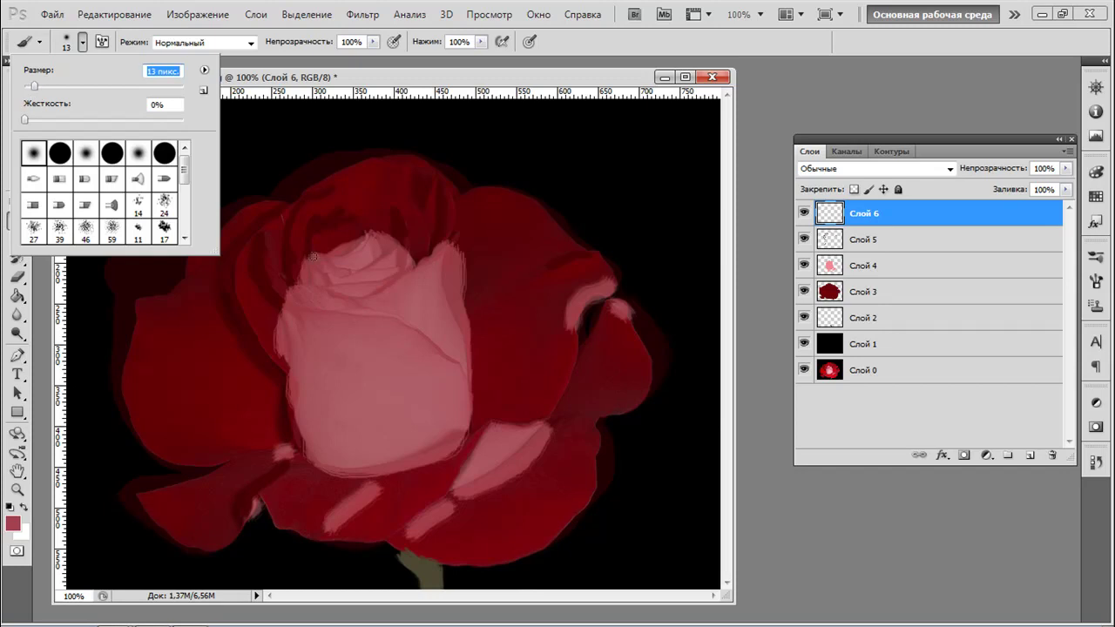
pyautogui.moveTo(34, 87); pyautogui.dragTo(30, 87)
pyautogui.click(41, 86)
pyautogui.click(447, 256)
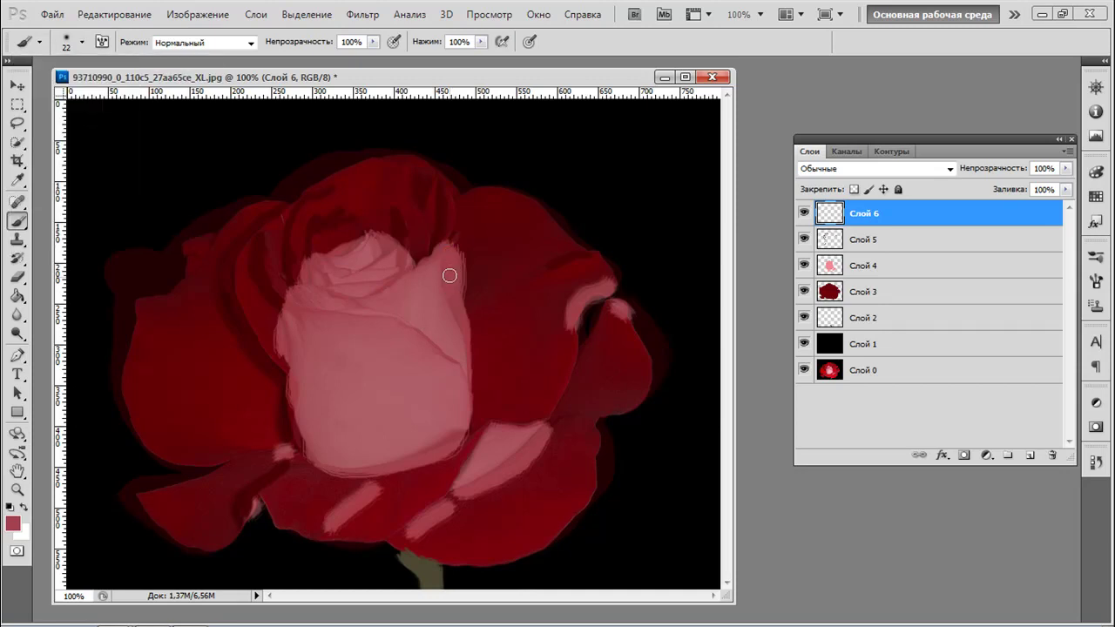
# Paint dusky pink shading on Слой 6 along the central bud's side edges, its diagonal fold and the inner upper petals
pyautogui.moveTo(451, 283)
pyautogui.mouseDown()
pyautogui.moveTo(465, 364)
pyautogui.moveTo(446, 446)
pyautogui.moveTo(457, 441)
pyautogui.moveTo(462, 431)
pyautogui.moveTo(405, 459)
pyautogui.moveTo(301, 445)
pyautogui.mouseUp()
pyautogui.moveTo(296, 374)
pyautogui.mouseDown()
pyautogui.moveTo(293, 428)
pyautogui.moveTo(324, 462)
pyautogui.moveTo(311, 462)
pyautogui.mouseUp()
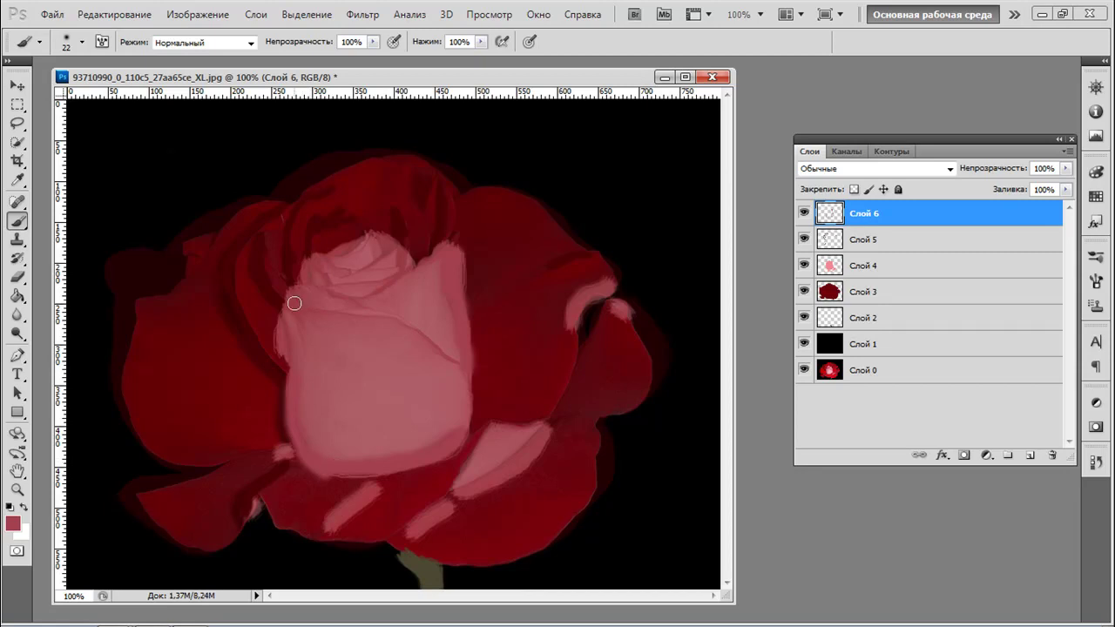
pyautogui.moveTo(294, 305); pyautogui.dragTo(328, 319)
pyautogui.moveTo(397, 325); pyautogui.dragTo(458, 360)
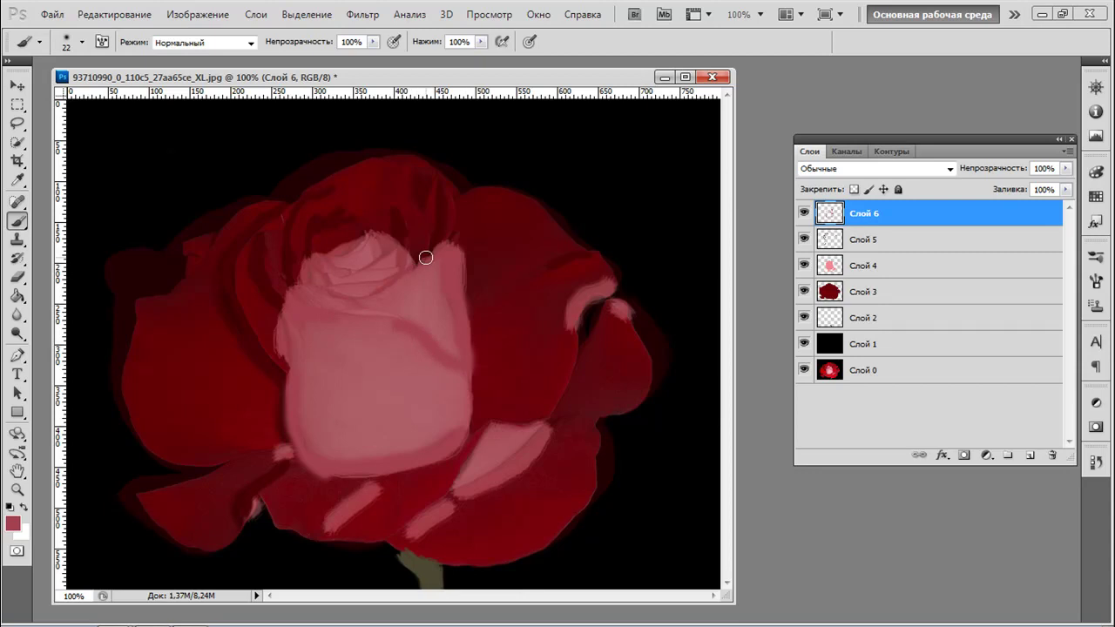
pyautogui.moveTo(316, 279); pyautogui.dragTo(346, 305)
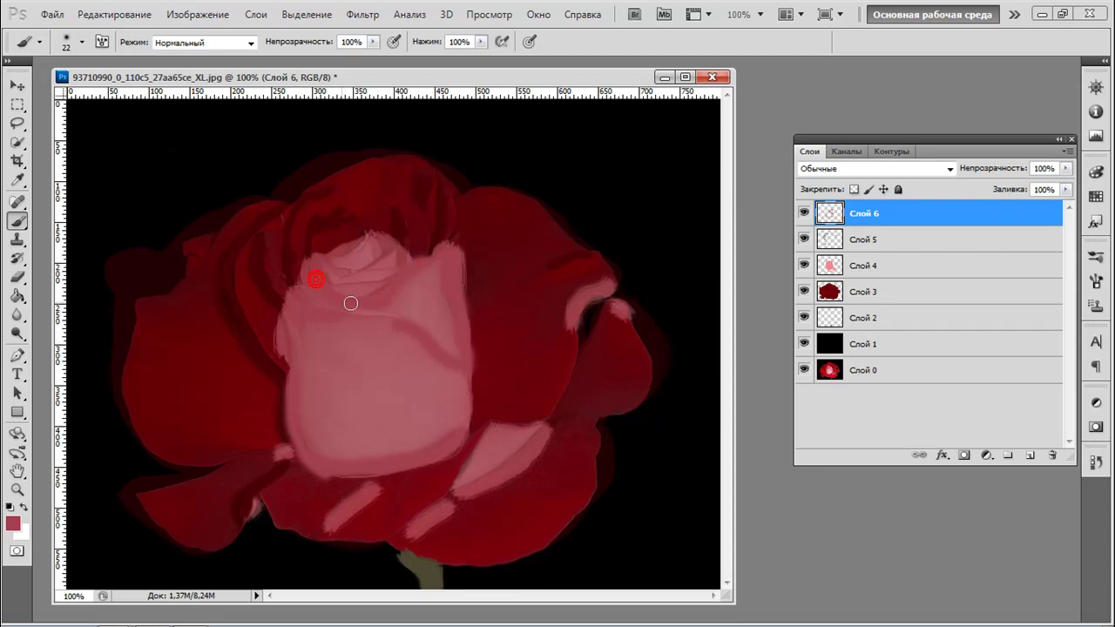
pyautogui.moveTo(320, 265)
pyautogui.mouseDown()
pyautogui.moveTo(339, 271)
pyautogui.moveTo(391, 251)
pyautogui.moveTo(403, 261)
pyautogui.moveTo(357, 269)
pyautogui.moveTo(375, 287)
pyautogui.mouseUp()
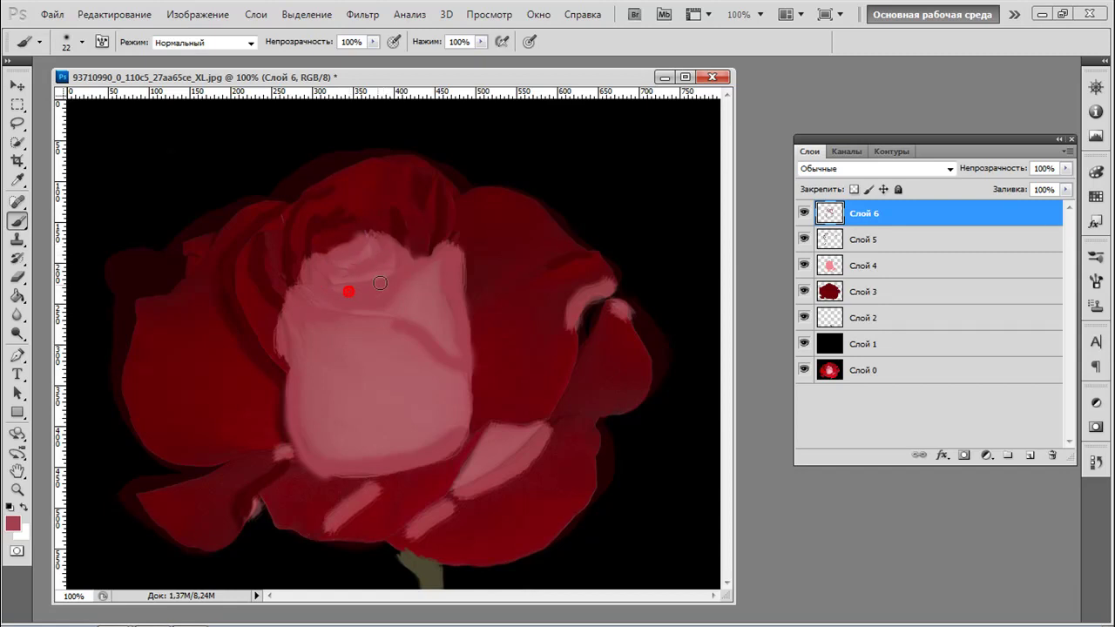
# Shade the large pink patch below the bud and the bud's lower rim and left side with dusky pink on Слой 6
pyautogui.moveTo(518, 456); pyautogui.dragTo(459, 483)
pyautogui.moveTo(293, 411)
pyautogui.mouseDown()
pyautogui.moveTo(308, 441)
pyautogui.moveTo(398, 449)
pyautogui.moveTo(427, 438)
pyautogui.moveTo(471, 384)
pyautogui.moveTo(467, 414)
pyautogui.moveTo(444, 440)
pyautogui.moveTo(417, 448)
pyautogui.mouseUp()
pyautogui.moveTo(467, 380)
pyautogui.mouseDown()
pyautogui.moveTo(465, 413)
pyautogui.moveTo(435, 442)
pyautogui.moveTo(370, 460)
pyautogui.mouseUp()
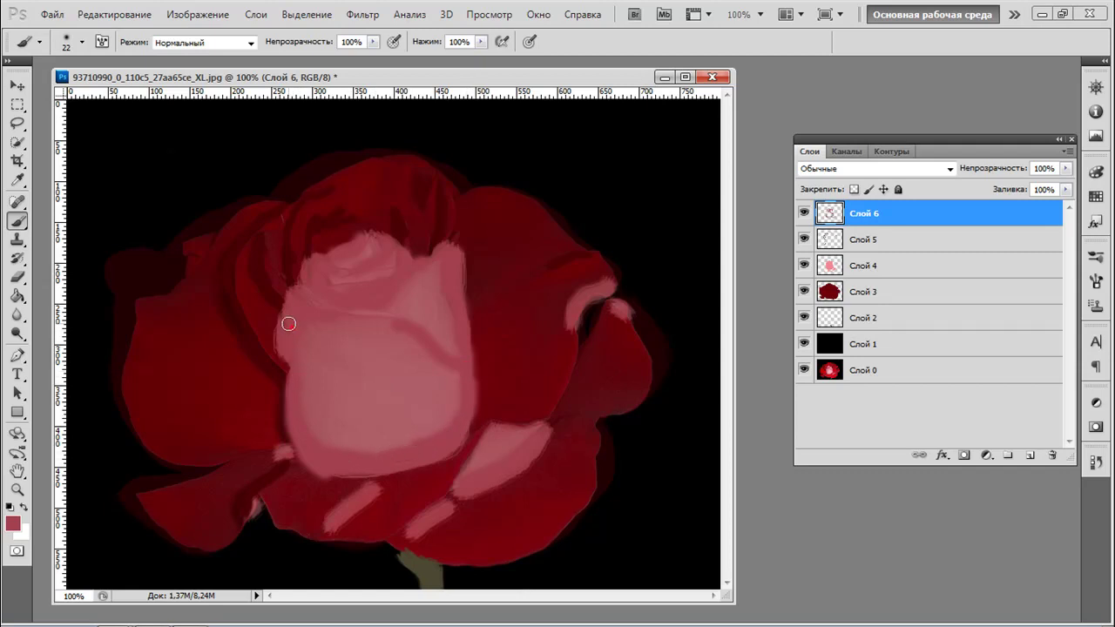
pyautogui.moveTo(288, 323)
pyautogui.mouseDown()
pyautogui.moveTo(308, 365)
pyautogui.moveTo(324, 342)
pyautogui.mouseUp()
pyautogui.moveTo(320, 425)
pyautogui.mouseDown()
pyautogui.moveTo(386, 437)
pyautogui.moveTo(441, 425)
pyautogui.moveTo(378, 449)
pyautogui.moveTo(344, 439)
pyautogui.moveTo(373, 450)
pyautogui.moveTo(437, 415)
pyautogui.mouseUp()
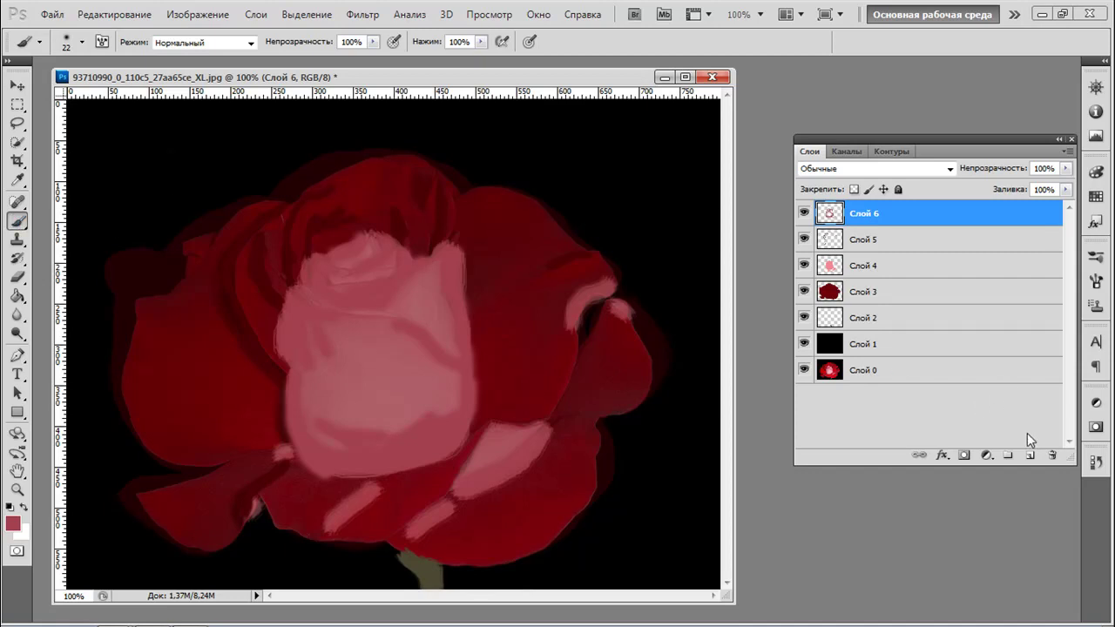
# Add a new layer above Слой 6 and set up the hard round brush with 100% hardness at 4 px
pyautogui.click(1030, 456)
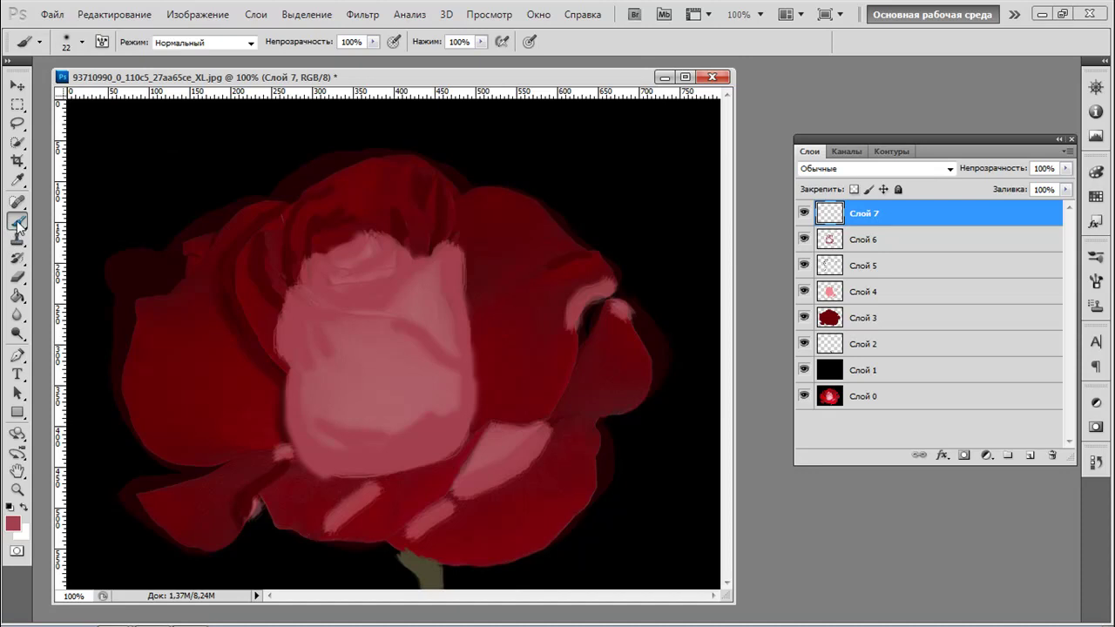
pyautogui.click(82, 42)
pyautogui.click(61, 150)
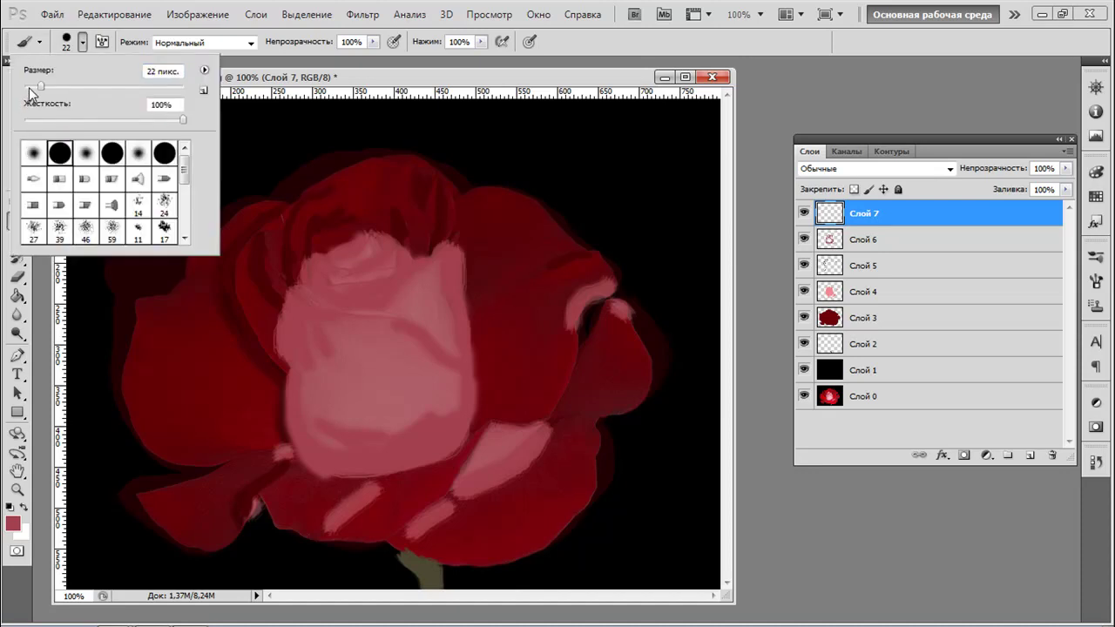
pyautogui.moveTo(31, 88); pyautogui.dragTo(31, 88)
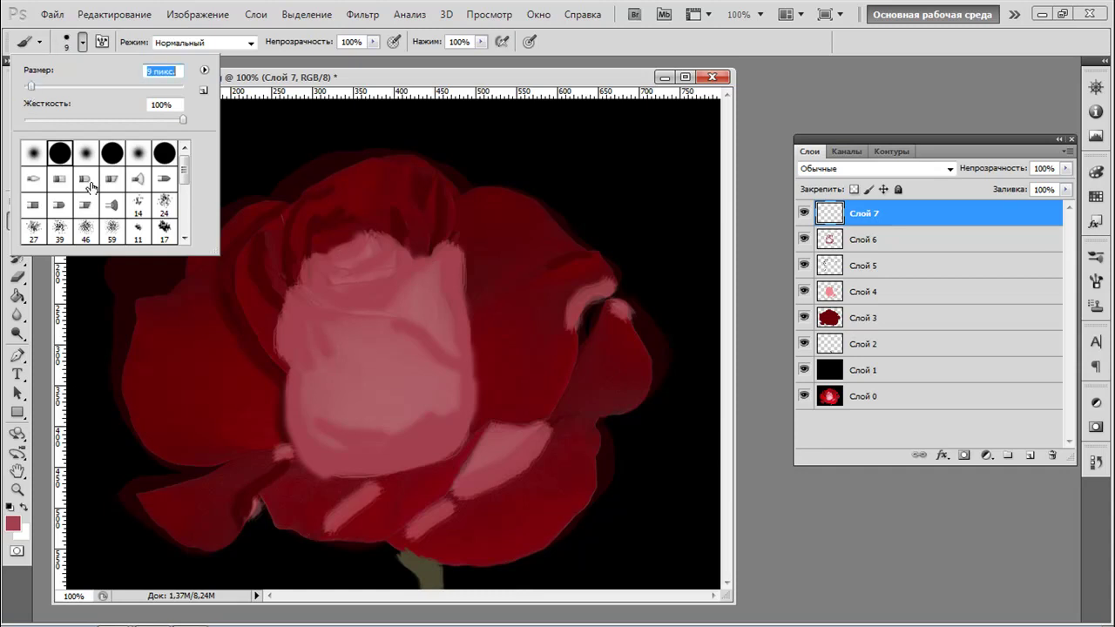
pyautogui.moveTo(35, 91); pyautogui.dragTo(29, 93)
pyautogui.click(362, 235)
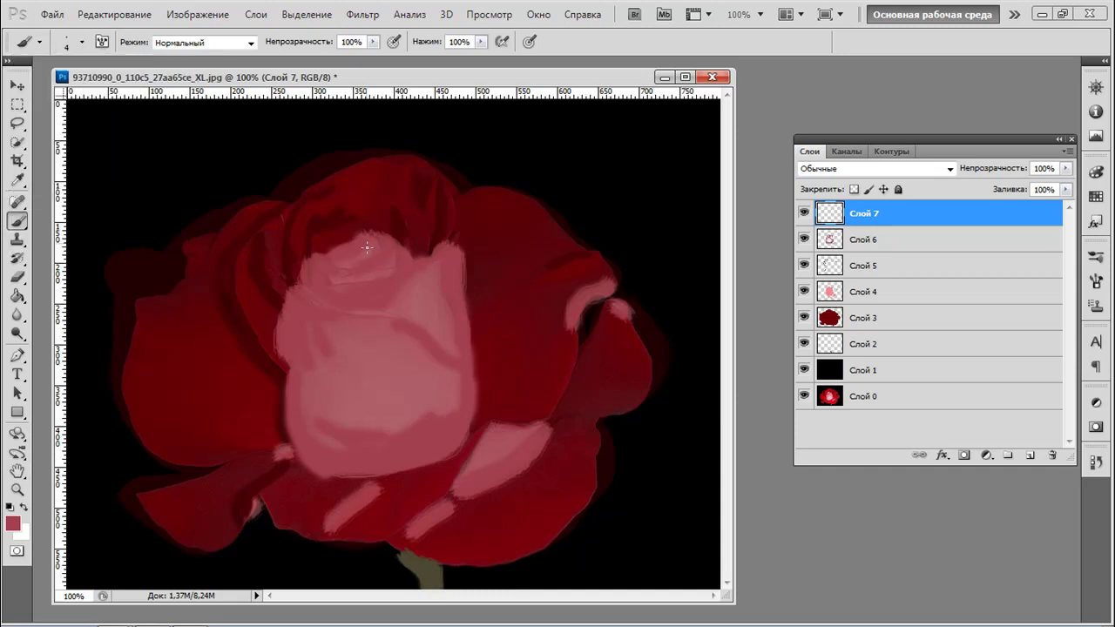
# Outline the central bud on Слой 7 with thin dusky pink lines along its sides, base and upper edge, undoing the last stray stroke
pyautogui.click(323, 259)
pyautogui.moveTo(287, 364); pyautogui.dragTo(298, 397)
pyautogui.moveTo(289, 368)
pyautogui.mouseDown()
pyautogui.moveTo(293, 448)
pyautogui.moveTo(329, 475)
pyautogui.moveTo(281, 398)
pyautogui.moveTo(318, 473)
pyautogui.moveTo(369, 482)
pyautogui.moveTo(429, 469)
pyautogui.moveTo(473, 425)
pyautogui.moveTo(468, 274)
pyautogui.mouseUp()
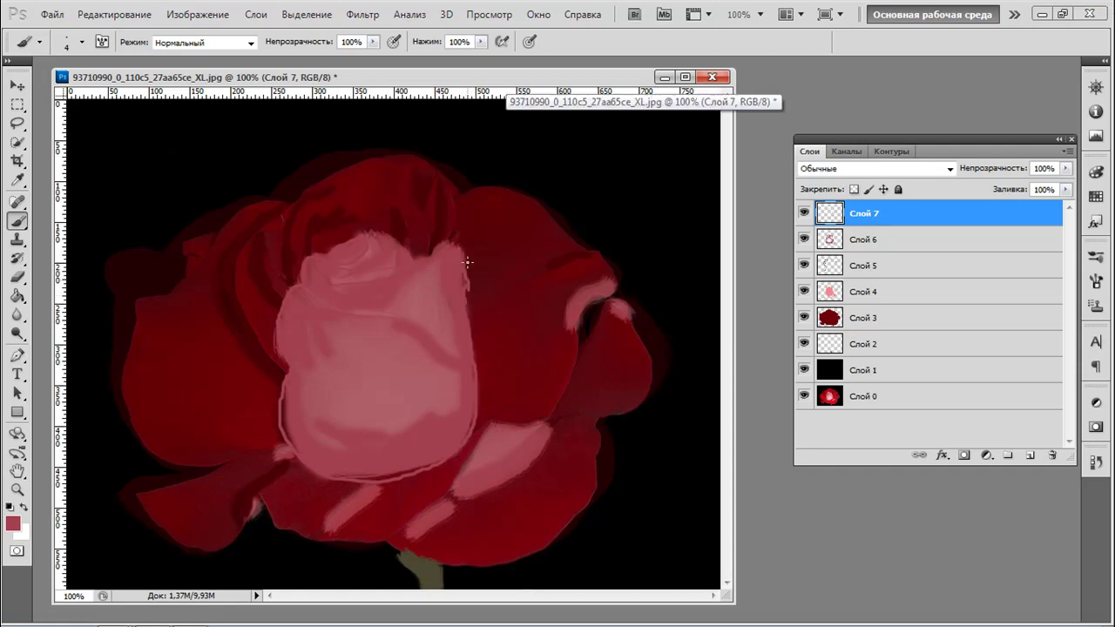
pyautogui.moveTo(467, 290); pyautogui.dragTo(468, 324)
pyautogui.moveTo(462, 264)
pyautogui.mouseDown()
pyautogui.moveTo(422, 258)
pyautogui.moveTo(390, 235)
pyautogui.moveTo(355, 233)
pyautogui.moveTo(317, 256)
pyautogui.mouseUp()
pyautogui.click(391, 249)
pyautogui.hotkey('ctrl', 'z')
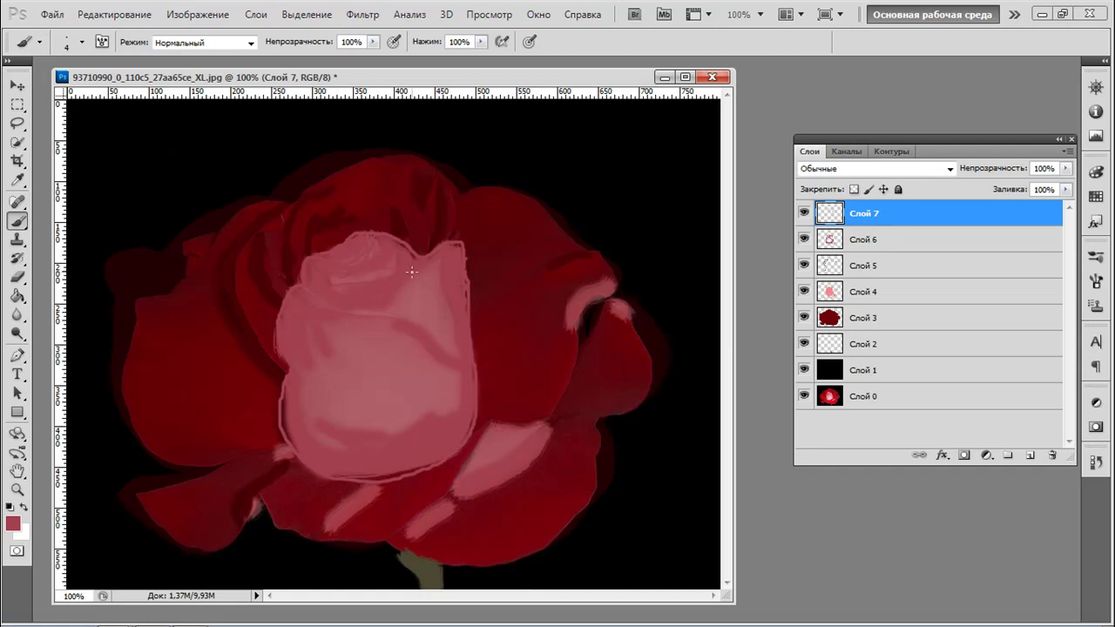
# Draw thin dusky pink fold lines inside the bud on Слой 7, along the diagonal fold, lower curves and upper petals
pyautogui.click(449, 259)
pyautogui.click(298, 422)
pyautogui.click(462, 401)
pyautogui.click(298, 439)
pyautogui.click(461, 391)
pyautogui.click(288, 293)
pyautogui.click(307, 290)
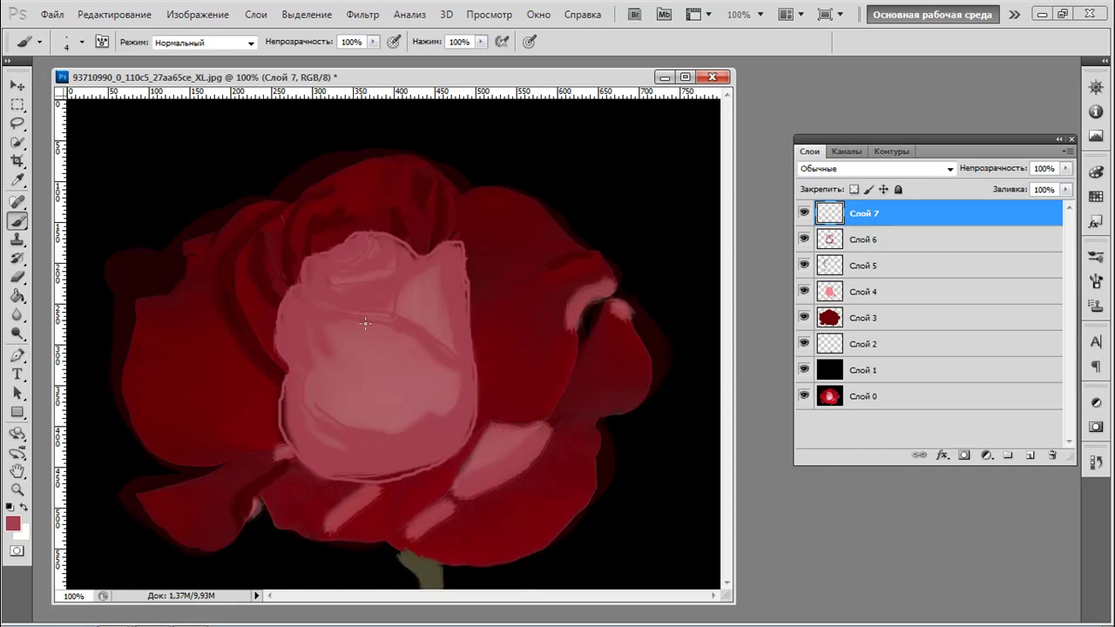
pyautogui.click(318, 284)
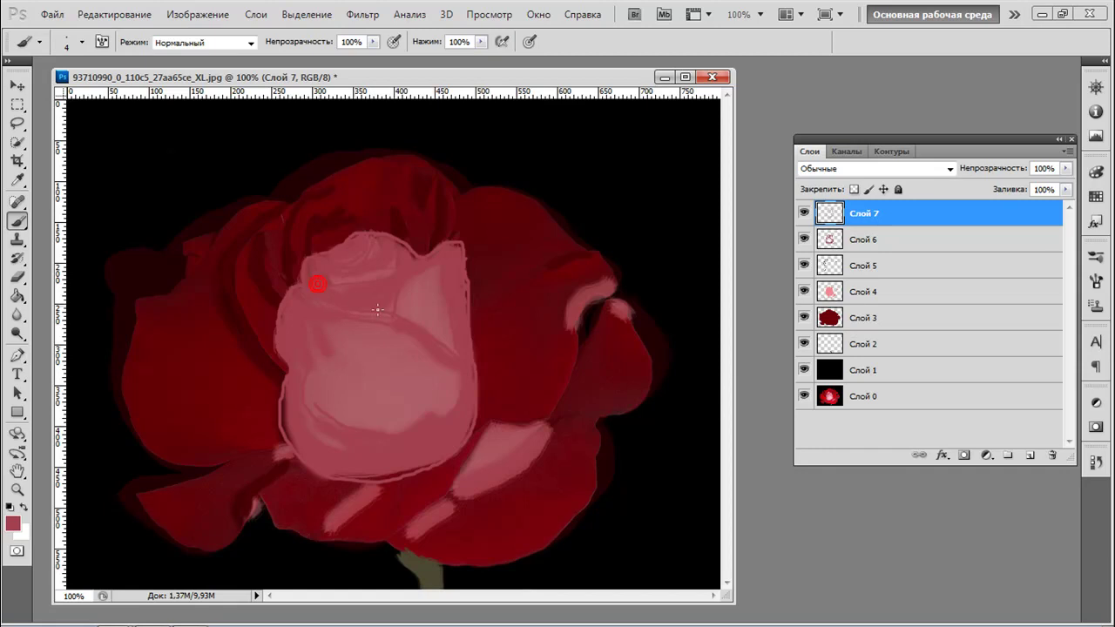
# Add the curved line in the bud's right petal and outline the small pink patches around the lower and right petals on Слой 7
pyautogui.moveTo(428, 272); pyautogui.dragTo(404, 311)
pyautogui.click(428, 258)
pyautogui.moveTo(355, 238); pyautogui.dragTo(319, 249)
pyautogui.moveTo(379, 493); pyautogui.dragTo(341, 520)
pyautogui.click(276, 446)
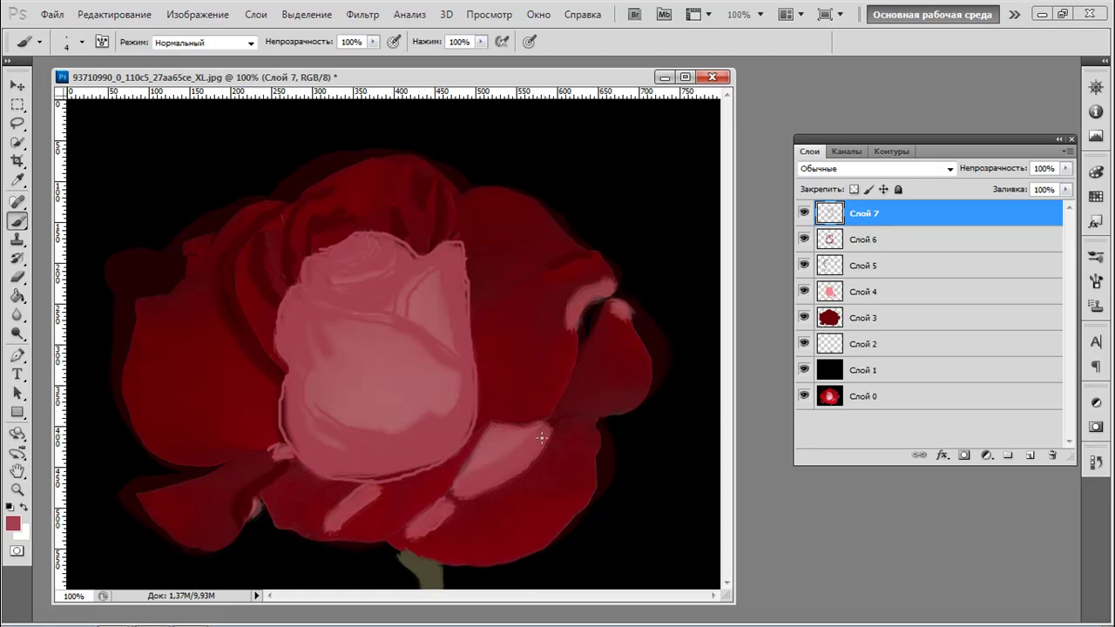
pyautogui.moveTo(548, 427)
pyautogui.mouseDown()
pyautogui.moveTo(520, 473)
pyautogui.moveTo(454, 496)
pyautogui.mouseUp()
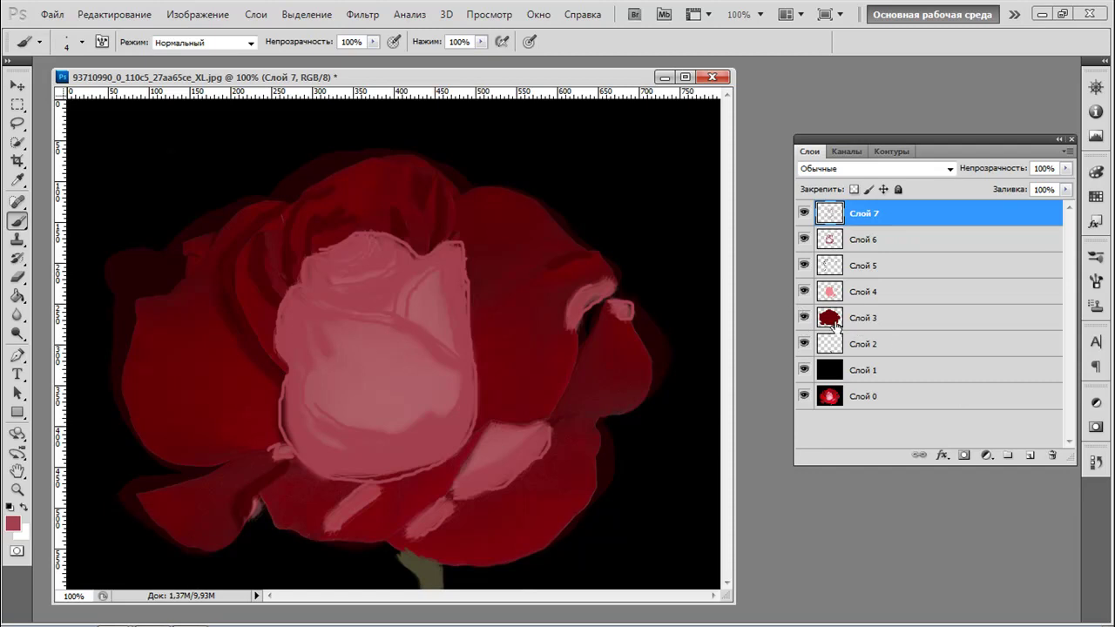
# Raise the opacity of the pink layer Слой 4 to 100%
pyautogui.click(942, 241)
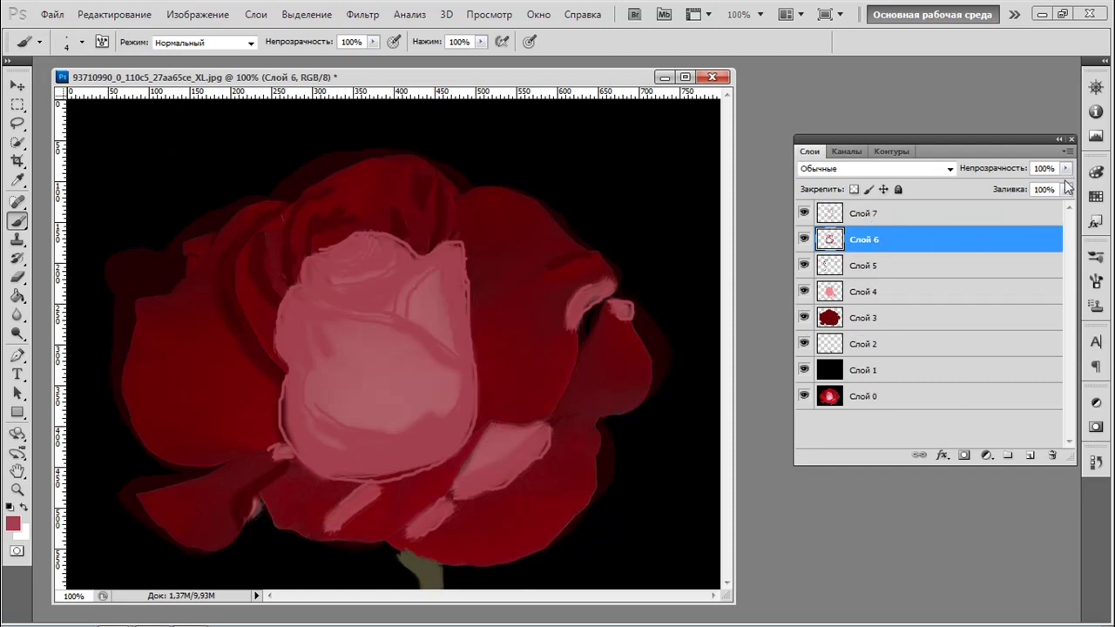
pyautogui.click(920, 263)
pyautogui.click(1066, 170)
pyautogui.click(932, 296)
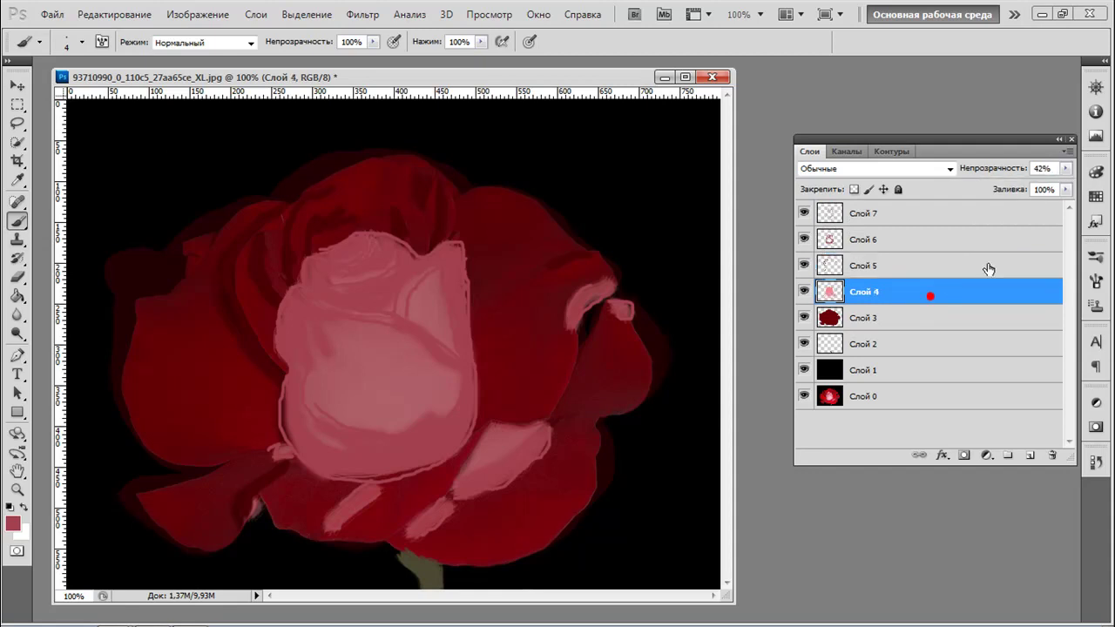
pyautogui.click(1068, 169)
pyautogui.click(1072, 184)
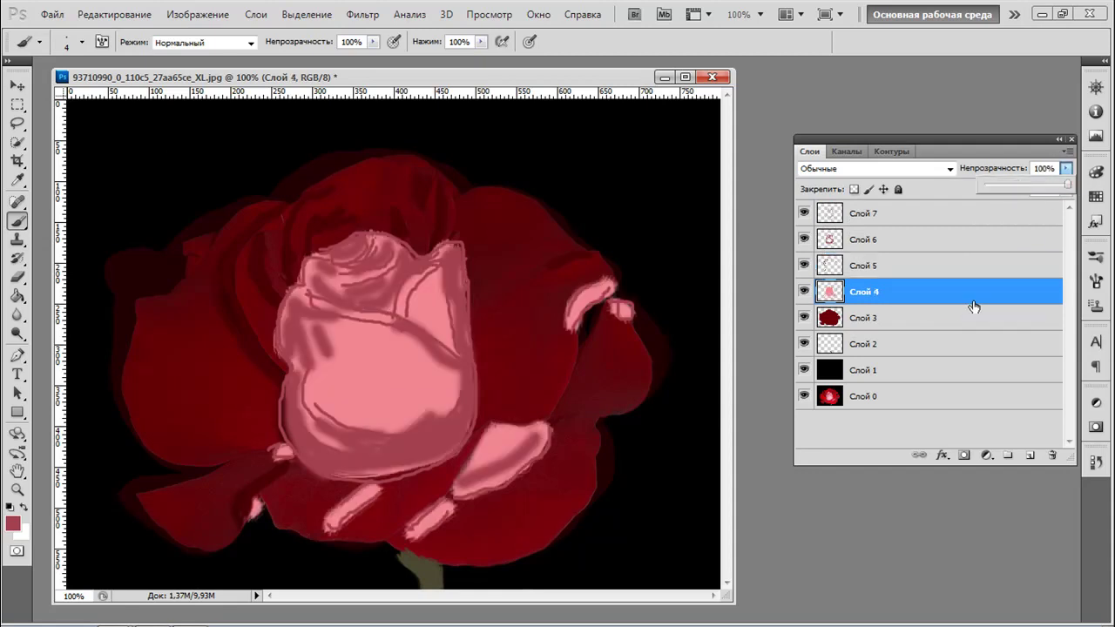
# Raise the opacity of the dark red petal layer Слой 3 to 100%
pyautogui.click(936, 321)
pyautogui.click(1068, 169)
pyautogui.click(1070, 185)
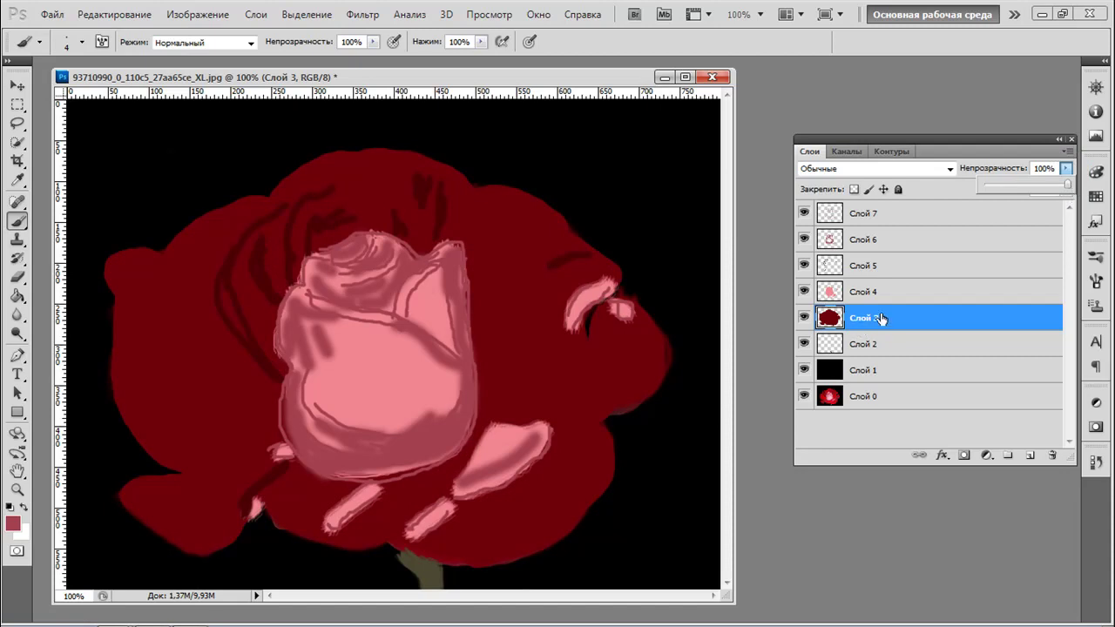
pyautogui.click(900, 221)
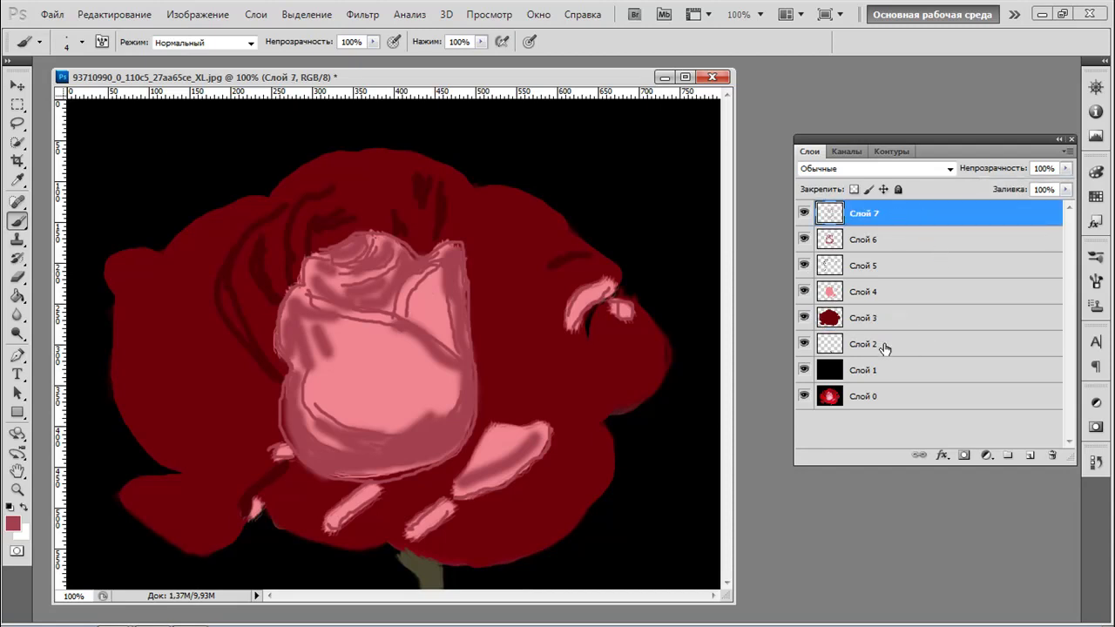
# Set the opacity of the dark red petal layer Слой 3 to 33%
pyautogui.click(943, 321)
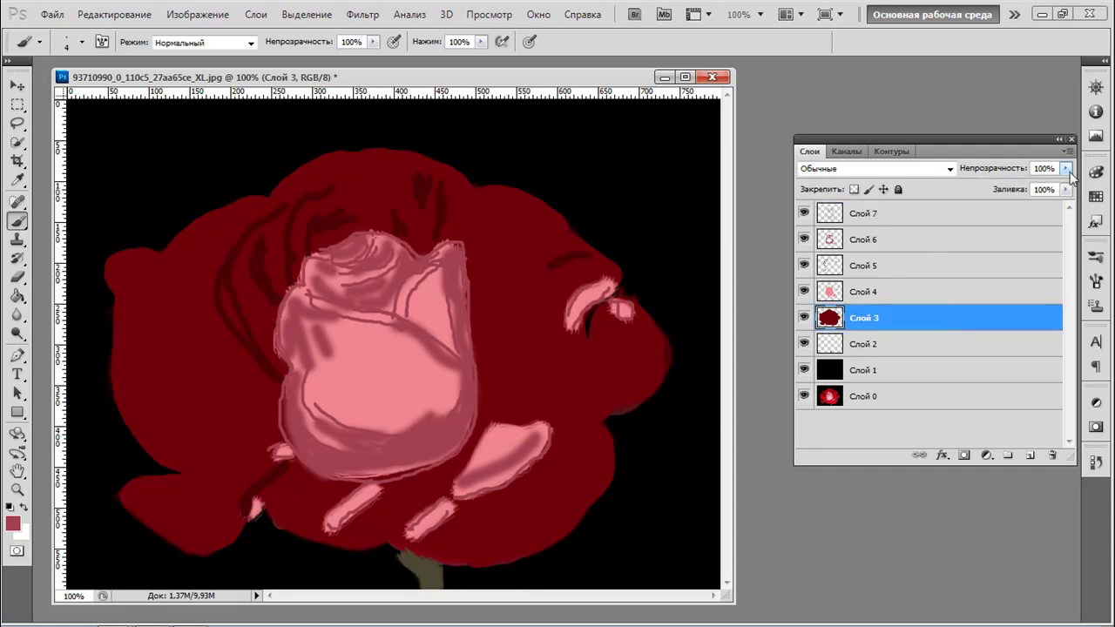
pyautogui.click(1066, 168)
pyautogui.moveTo(1033, 189); pyautogui.dragTo(1010, 189)
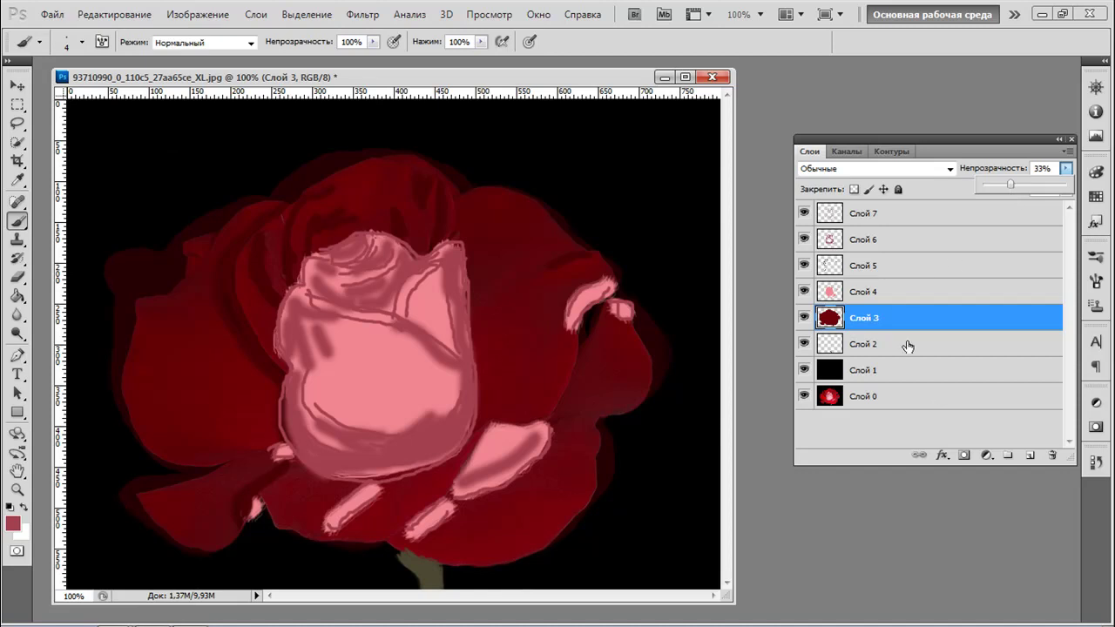
# Add a new layer above Слой 7 and sample very dark red #440005 from the lower left petal as the foreground colour
pyautogui.click(865, 217)
pyautogui.click(866, 217)
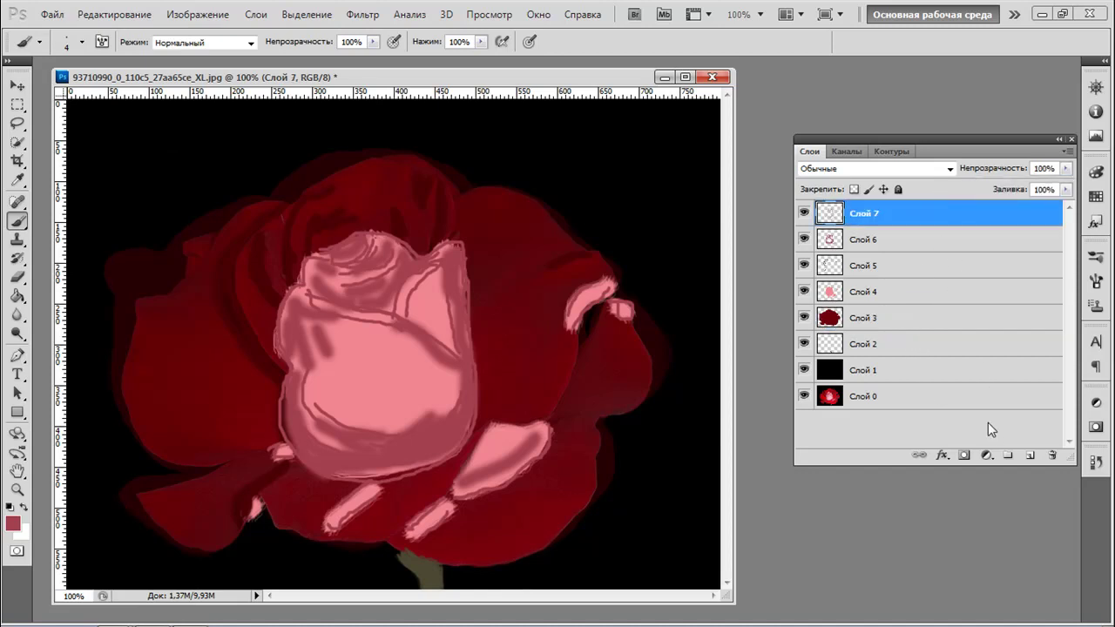
pyautogui.click(1030, 457)
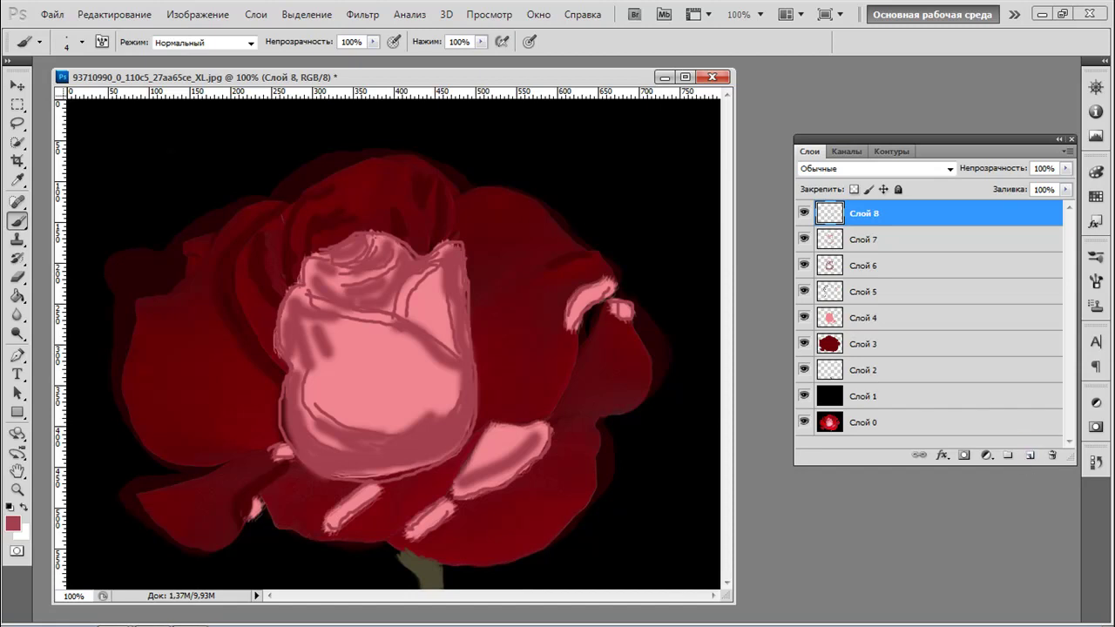
pyautogui.click(13, 525)
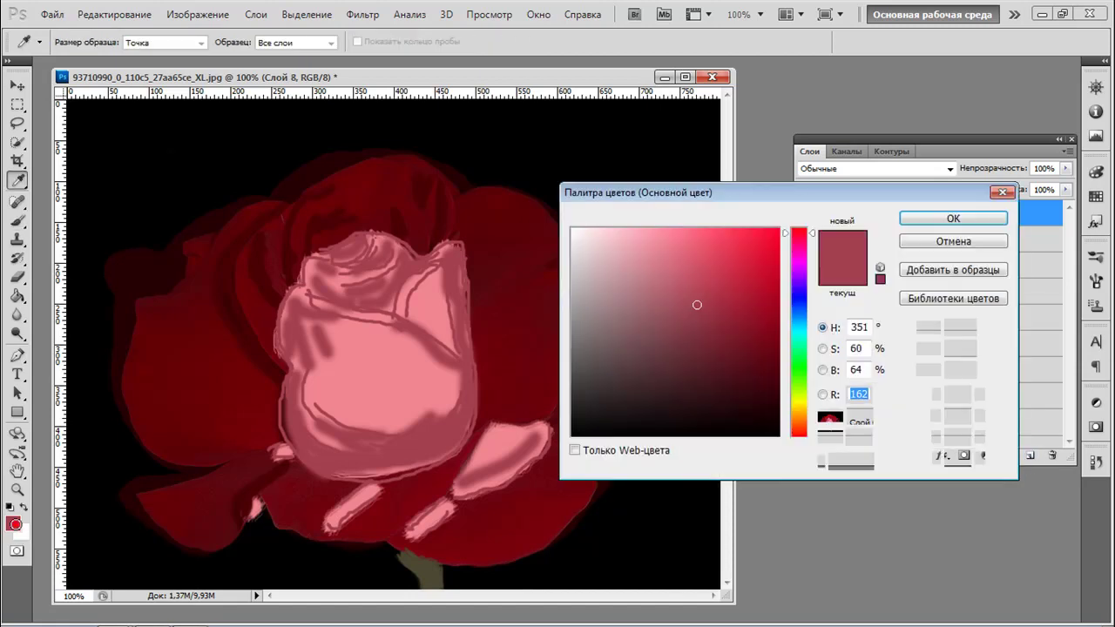
pyautogui.click(237, 495)
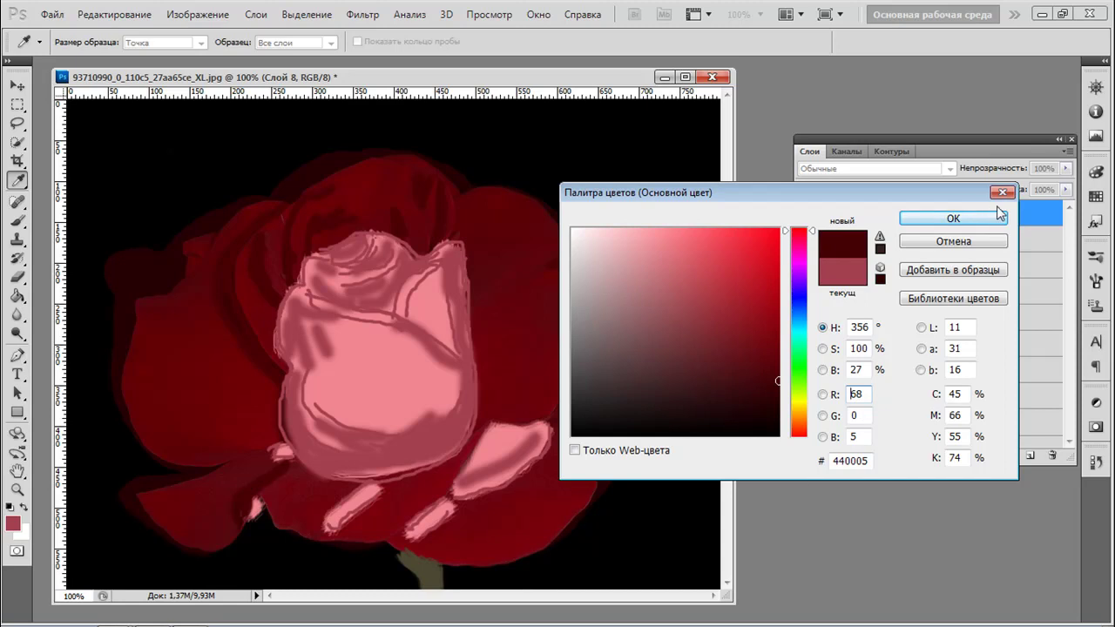
pyautogui.click(955, 219)
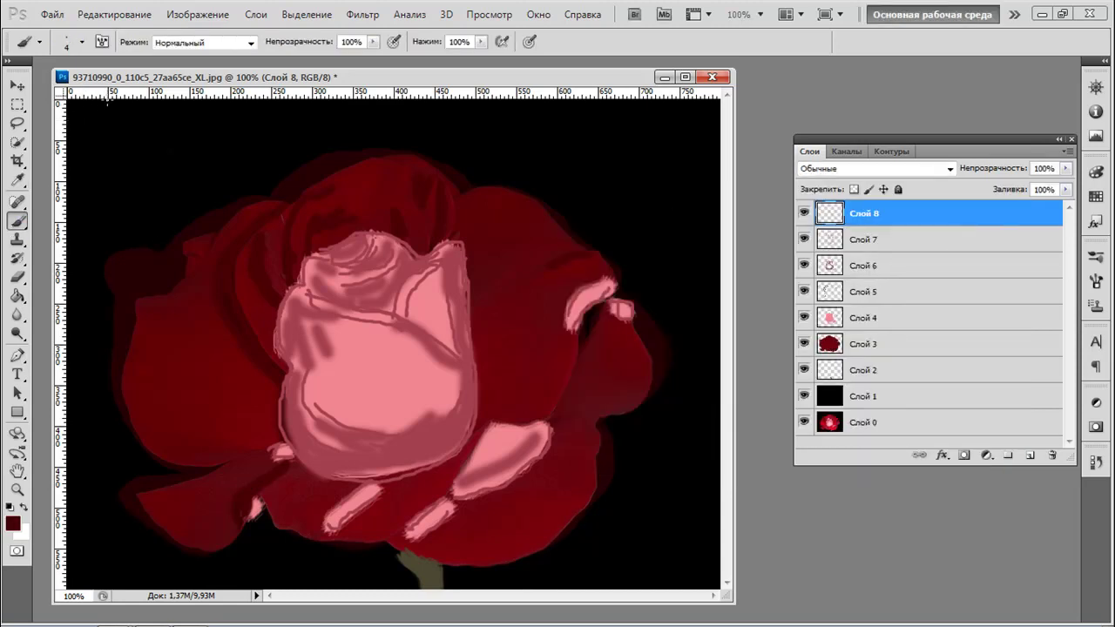
# Set the brush size to 7 px and outline the top and left outer petals in very dark red on Слой 8
pyautogui.click(82, 43)
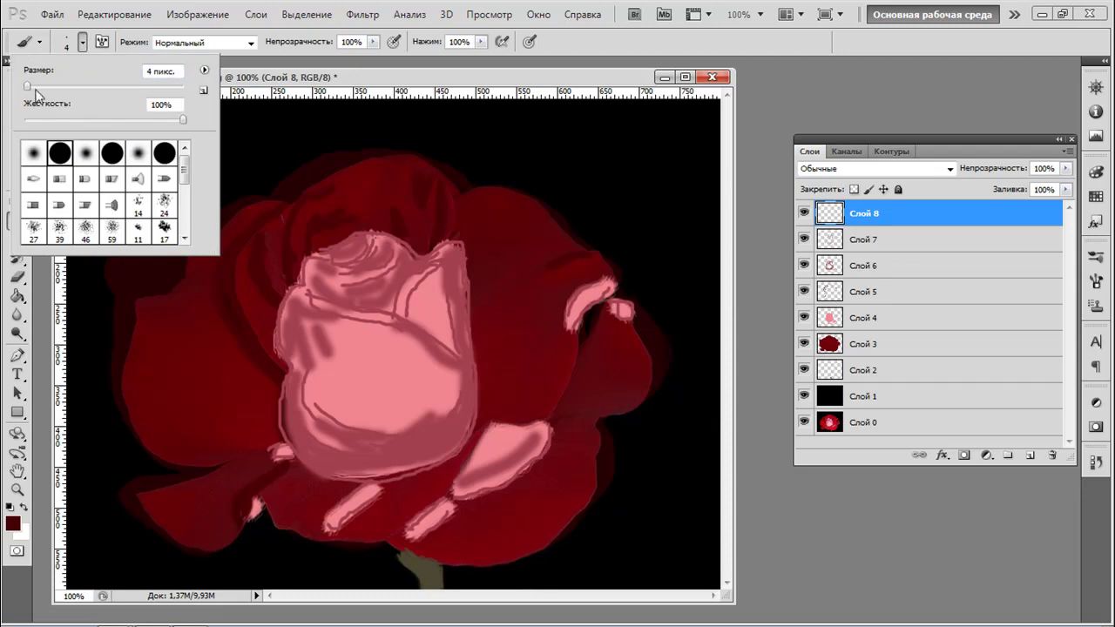
pyautogui.moveTo(34, 88); pyautogui.dragTo(30, 87)
pyautogui.click(469, 187)
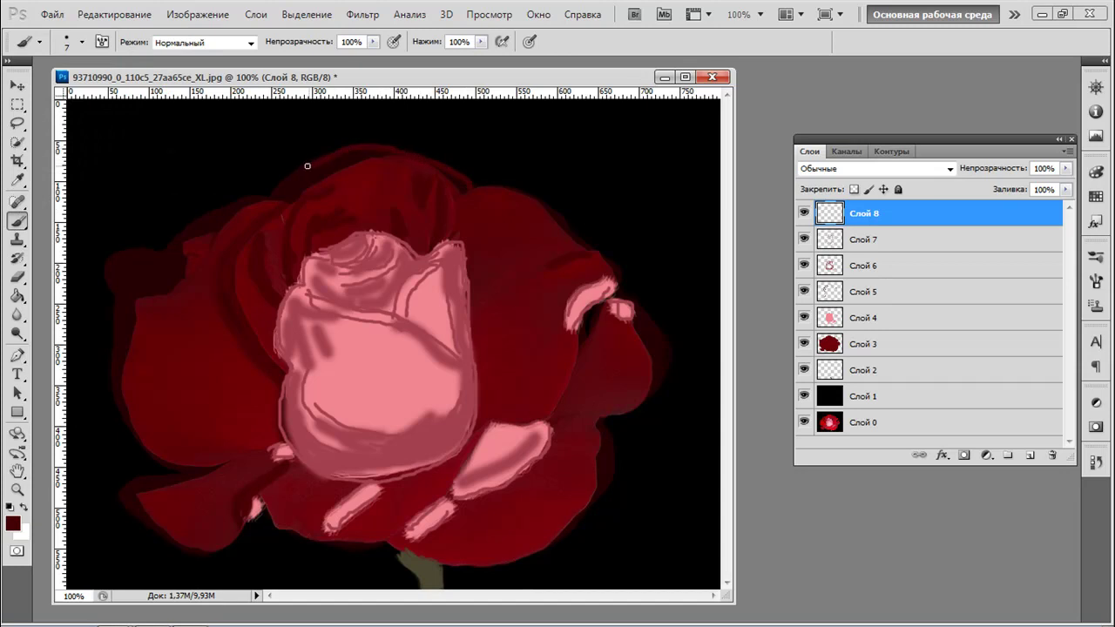
pyautogui.moveTo(279, 190); pyautogui.dragTo(237, 209)
pyautogui.moveTo(166, 253)
pyautogui.mouseDown()
pyautogui.moveTo(117, 260)
pyautogui.moveTo(109, 300)
pyautogui.moveTo(114, 386)
pyautogui.moveTo(130, 428)
pyautogui.moveTo(162, 461)
pyautogui.mouseUp()
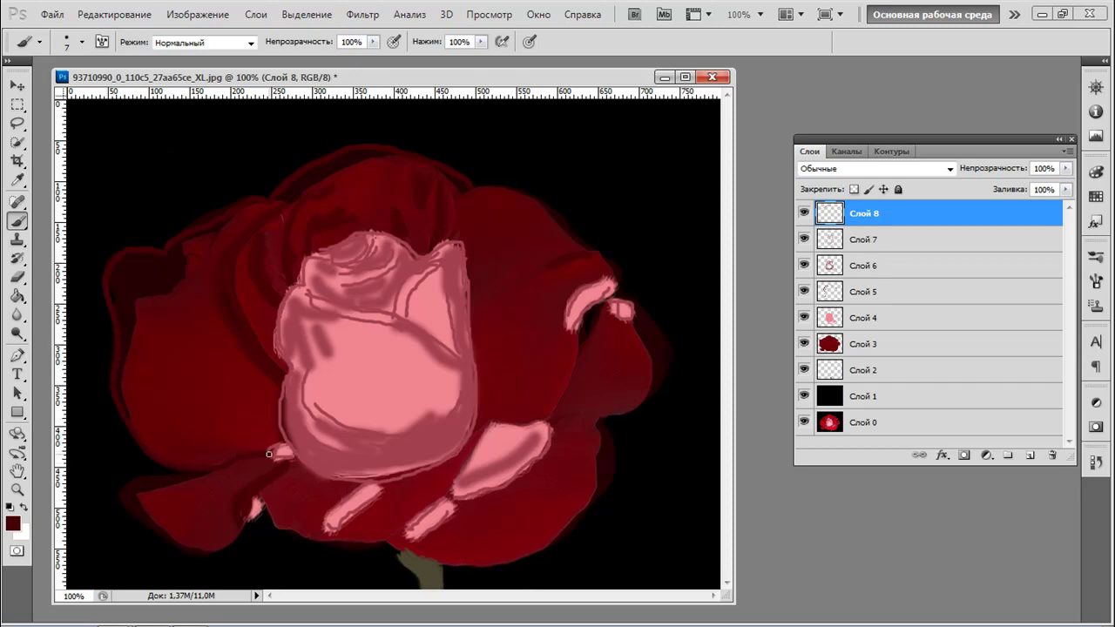
# Continue the very dark red outline around the lower left petal, the bottom petals and the small right petal on Слой 8
pyautogui.moveTo(224, 471)
pyautogui.mouseDown()
pyautogui.moveTo(129, 488)
pyautogui.moveTo(133, 509)
pyautogui.moveTo(191, 550)
pyautogui.moveTo(228, 552)
pyautogui.moveTo(257, 495)
pyautogui.moveTo(244, 525)
pyautogui.moveTo(261, 515)
pyautogui.moveTo(259, 495)
pyautogui.mouseUp()
pyautogui.moveTo(267, 519)
pyautogui.mouseDown()
pyautogui.moveTo(471, 568)
pyautogui.moveTo(519, 558)
pyautogui.moveTo(586, 506)
pyautogui.moveTo(609, 444)
pyautogui.moveTo(600, 427)
pyautogui.mouseUp()
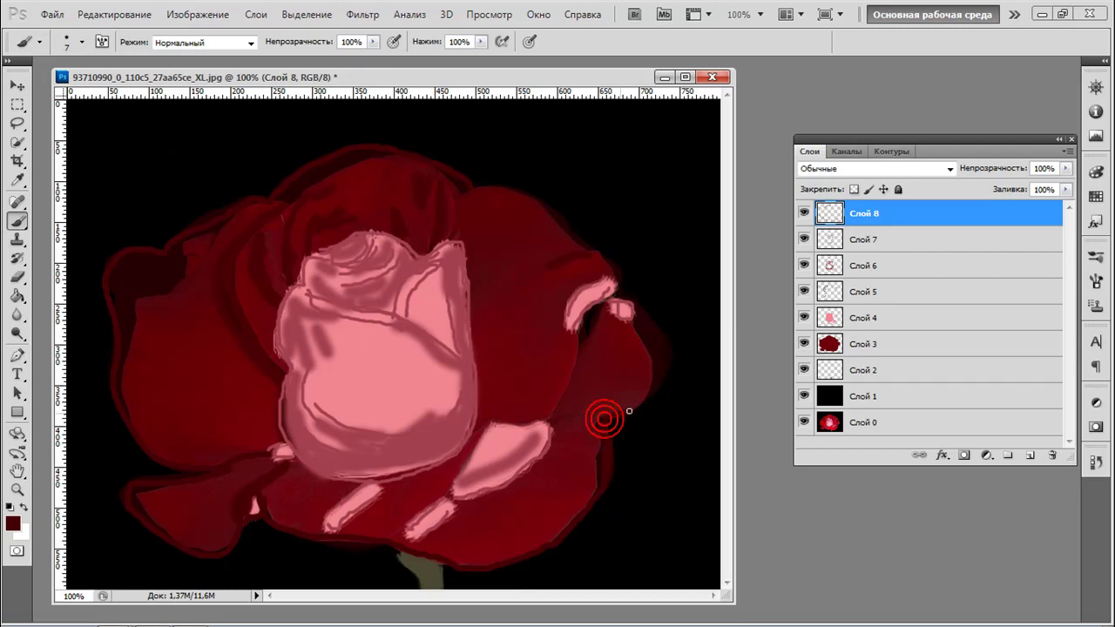
pyautogui.moveTo(664, 351)
pyautogui.mouseDown()
pyautogui.moveTo(654, 322)
pyautogui.moveTo(613, 288)
pyautogui.mouseUp()
pyautogui.click(612, 288)
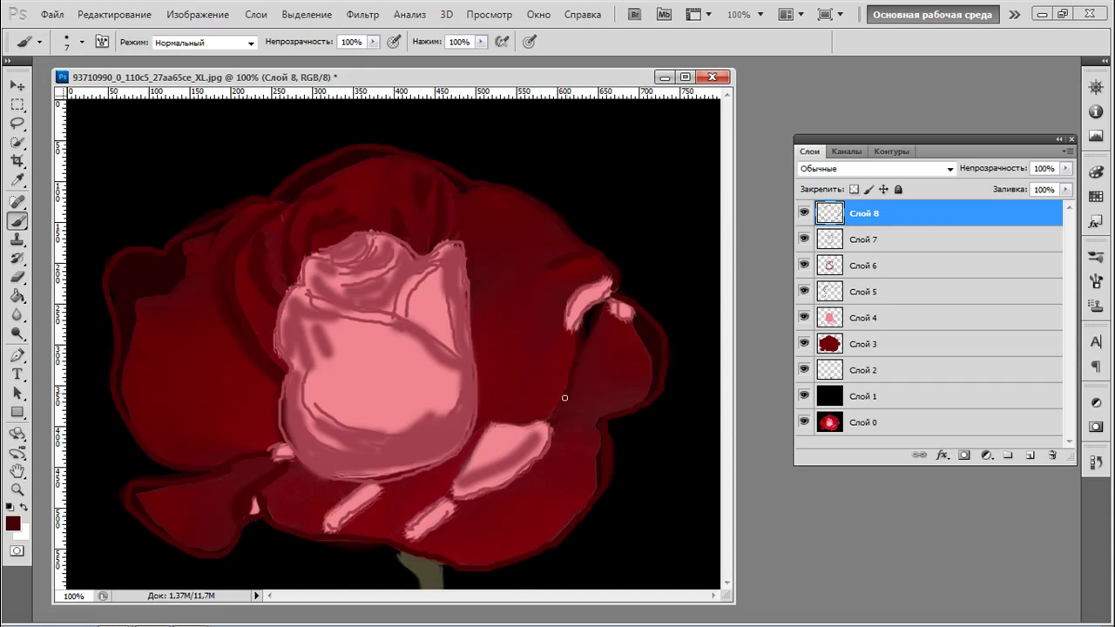
# Draw very dark red lines along the border between the right and lower petals and around the lower pink patches on Слой 8
pyautogui.moveTo(546, 422); pyautogui.dragTo(490, 413)
pyautogui.moveTo(636, 323); pyautogui.dragTo(644, 347)
pyautogui.moveTo(637, 398)
pyautogui.mouseDown()
pyautogui.moveTo(555, 422)
pyautogui.moveTo(593, 432)
pyautogui.moveTo(595, 466)
pyautogui.moveTo(587, 503)
pyautogui.moveTo(559, 527)
pyautogui.moveTo(473, 565)
pyautogui.moveTo(413, 548)
pyautogui.mouseUp()
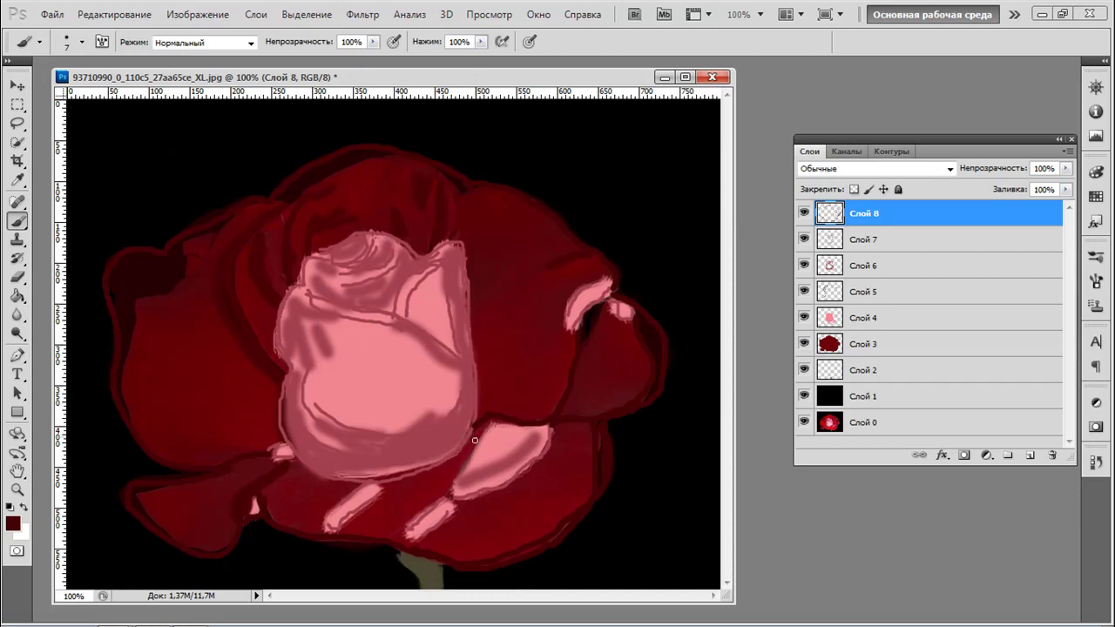
pyautogui.moveTo(554, 433)
pyautogui.mouseDown()
pyautogui.moveTo(523, 482)
pyautogui.moveTo(472, 504)
pyautogui.moveTo(449, 493)
pyautogui.moveTo(462, 508)
pyautogui.moveTo(450, 527)
pyautogui.moveTo(397, 531)
pyautogui.mouseUp()
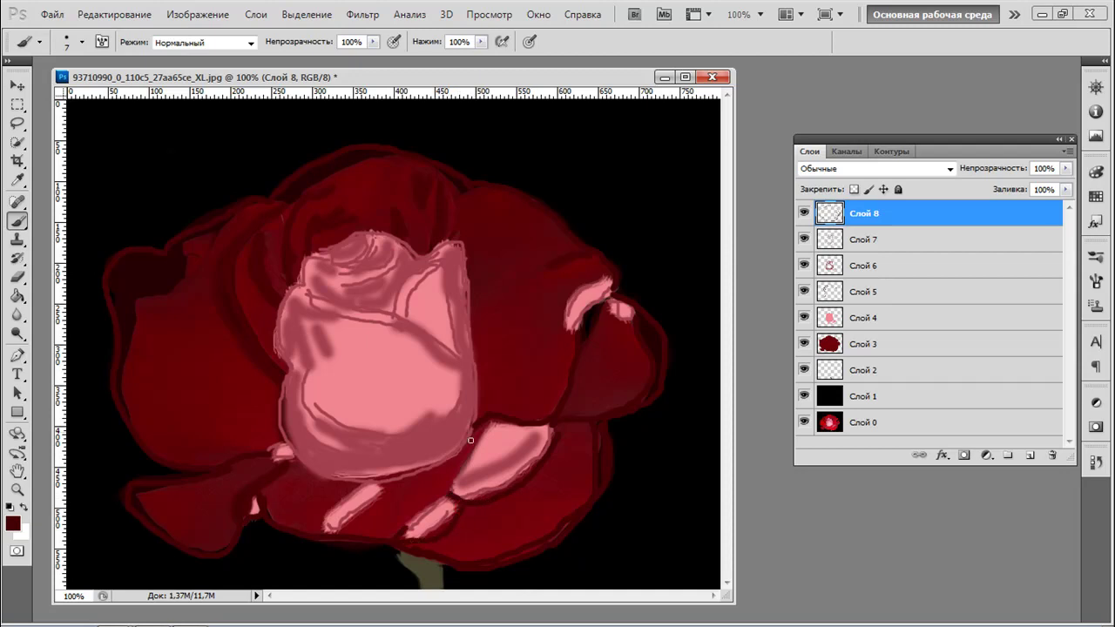
# Draw very dark red lines below the bud, around the lower pink patches and between the inner petals on Слой 8
pyautogui.moveTo(476, 435)
pyautogui.mouseDown()
pyautogui.moveTo(430, 502)
pyautogui.moveTo(374, 537)
pyautogui.mouseUp()
pyautogui.moveTo(402, 483)
pyautogui.mouseDown()
pyautogui.moveTo(367, 516)
pyautogui.moveTo(326, 525)
pyautogui.mouseUp()
pyautogui.moveTo(365, 489); pyautogui.dragTo(318, 531)
pyautogui.moveTo(296, 468); pyautogui.dragTo(267, 492)
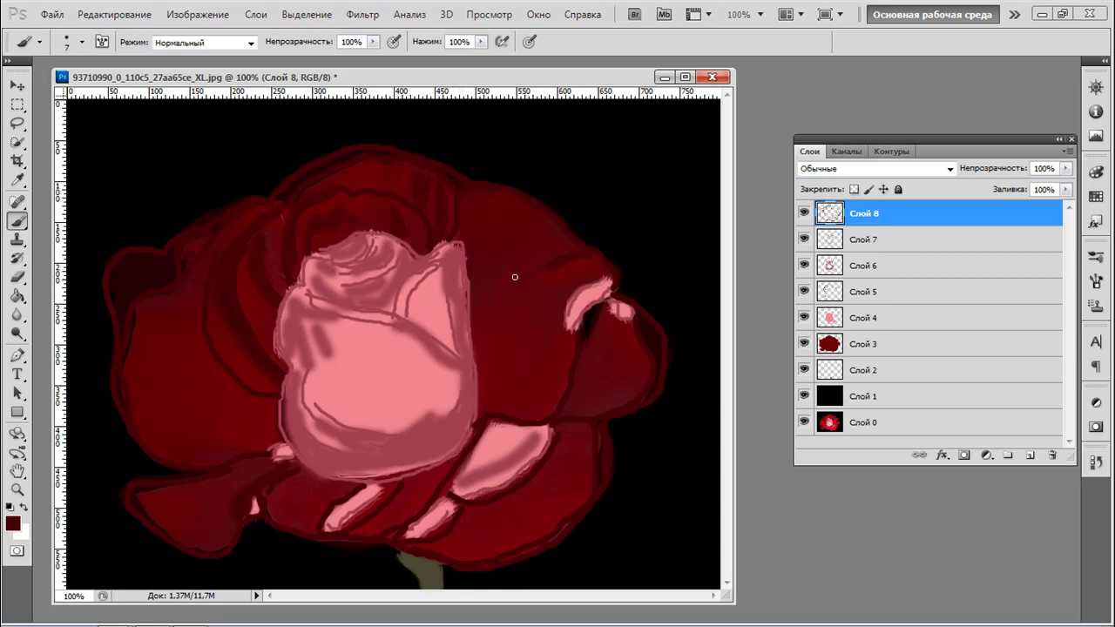
# Draw very dark red fold lines across the right petal and around its pink patches on Слой 8, undoing the last stroke
pyautogui.moveTo(609, 273)
pyautogui.mouseDown()
pyautogui.moveTo(600, 258)
pyautogui.moveTo(548, 266)
pyautogui.mouseUp()
pyautogui.moveTo(599, 277)
pyautogui.mouseDown()
pyautogui.moveTo(576, 294)
pyautogui.moveTo(569, 327)
pyautogui.mouseUp()
pyautogui.moveTo(611, 297)
pyautogui.mouseDown()
pyautogui.moveTo(580, 336)
pyautogui.moveTo(634, 323)
pyautogui.mouseUp()
pyautogui.hotkey('ctrl', 'z')
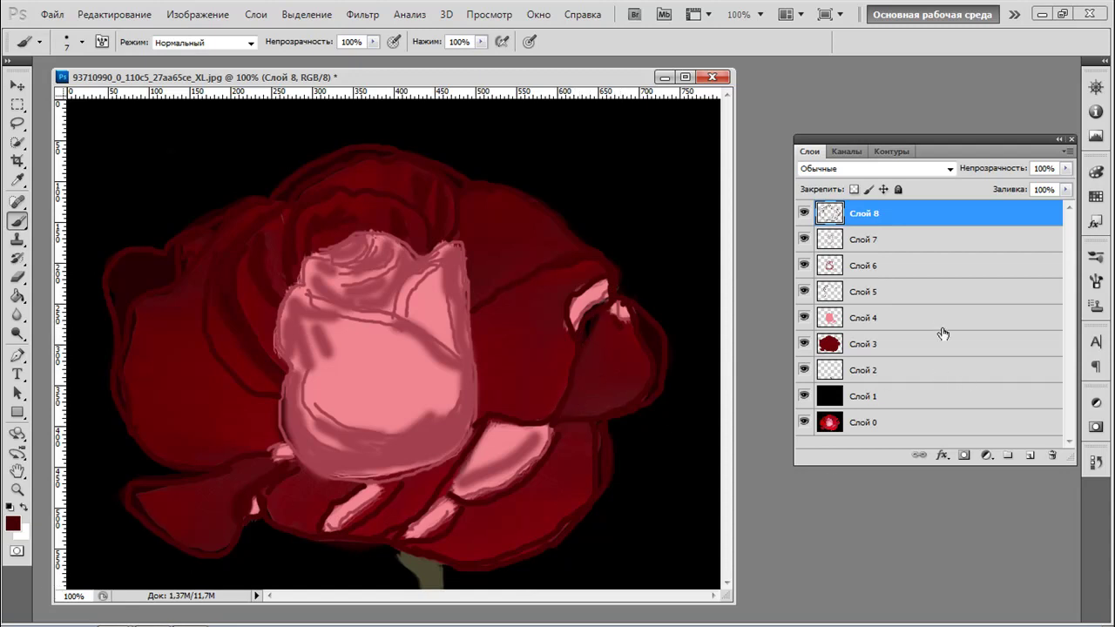
# Add a new layer above Слой 8 and paint short very dark red hatch strokes on the petals around the bud's base
pyautogui.click(1029, 456)
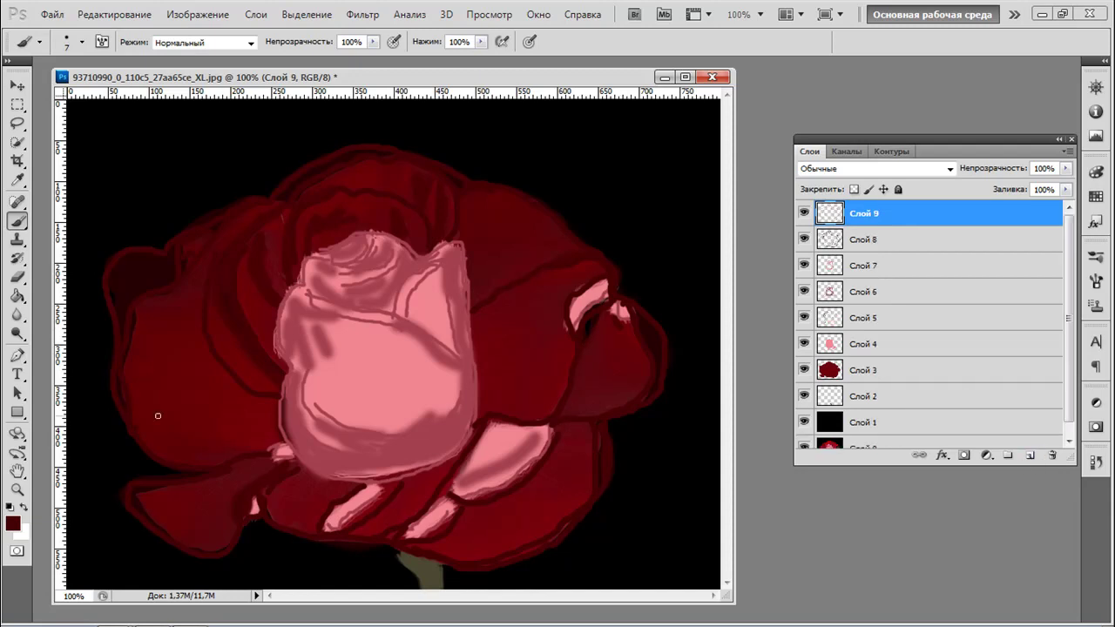
pyautogui.moveTo(277, 444); pyautogui.dragTo(244, 442)
pyautogui.moveTo(253, 418); pyautogui.dragTo(265, 418)
pyautogui.click(260, 405)
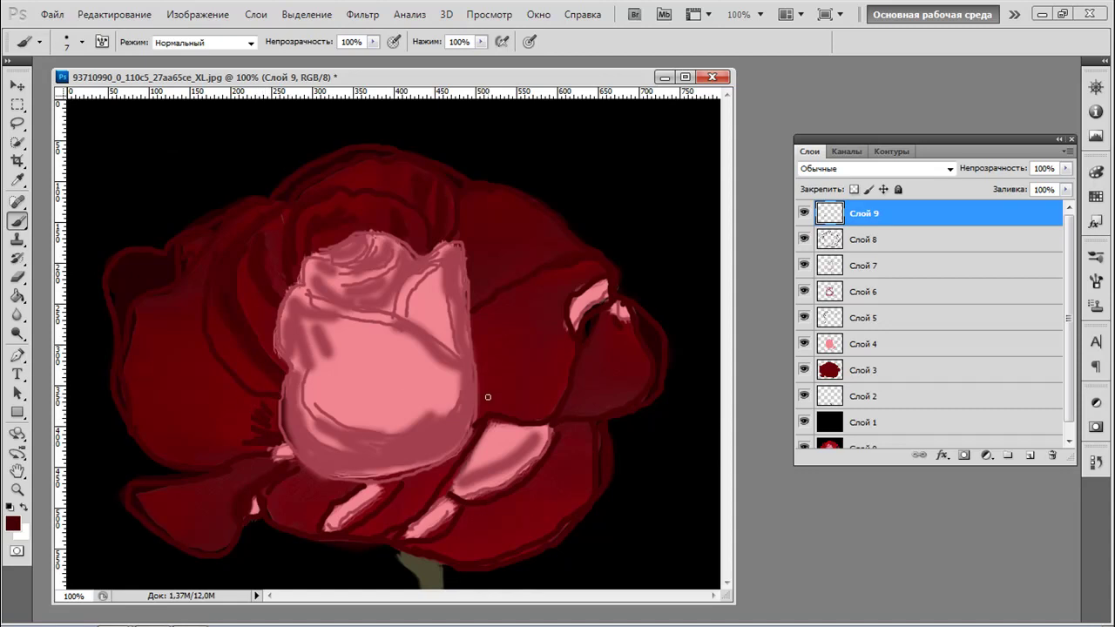
pyautogui.moveTo(490, 385)
pyautogui.mouseDown()
pyautogui.moveTo(483, 396)
pyautogui.moveTo(482, 380)
pyautogui.moveTo(522, 414)
pyautogui.moveTo(500, 393)
pyautogui.mouseUp()
pyautogui.moveTo(443, 469); pyautogui.dragTo(418, 483)
pyautogui.click(315, 483)
# Hide the original photo layer Слой 0 and set the opacity of the black layer Слой 1 to 100%
pyautogui.click(805, 448)
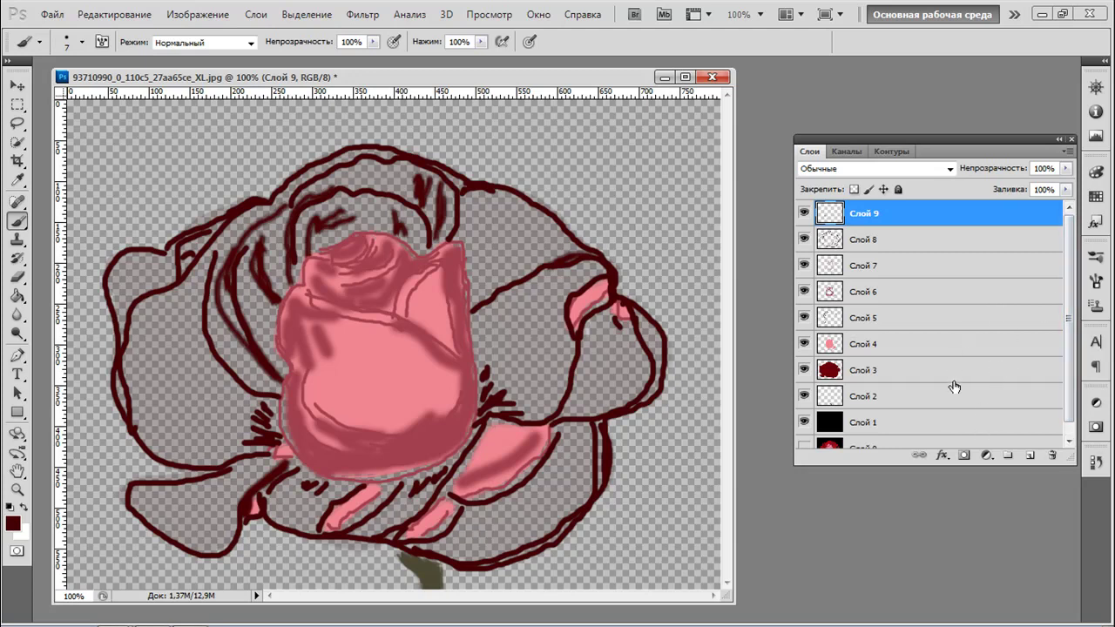
pyautogui.click(958, 424)
pyautogui.click(1065, 168)
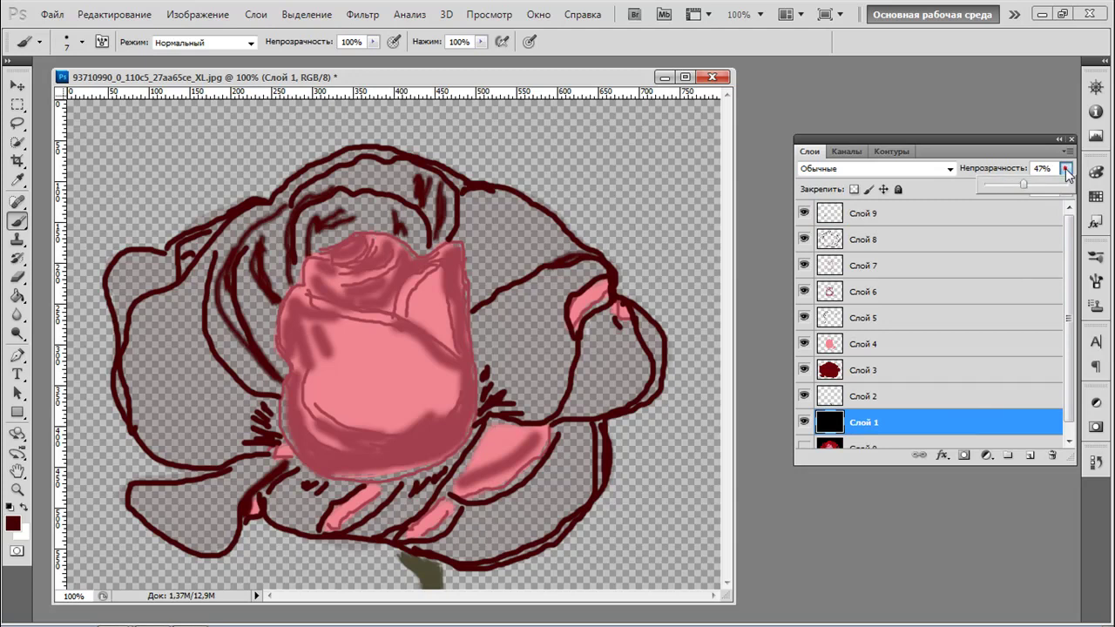
pyautogui.click(1066, 185)
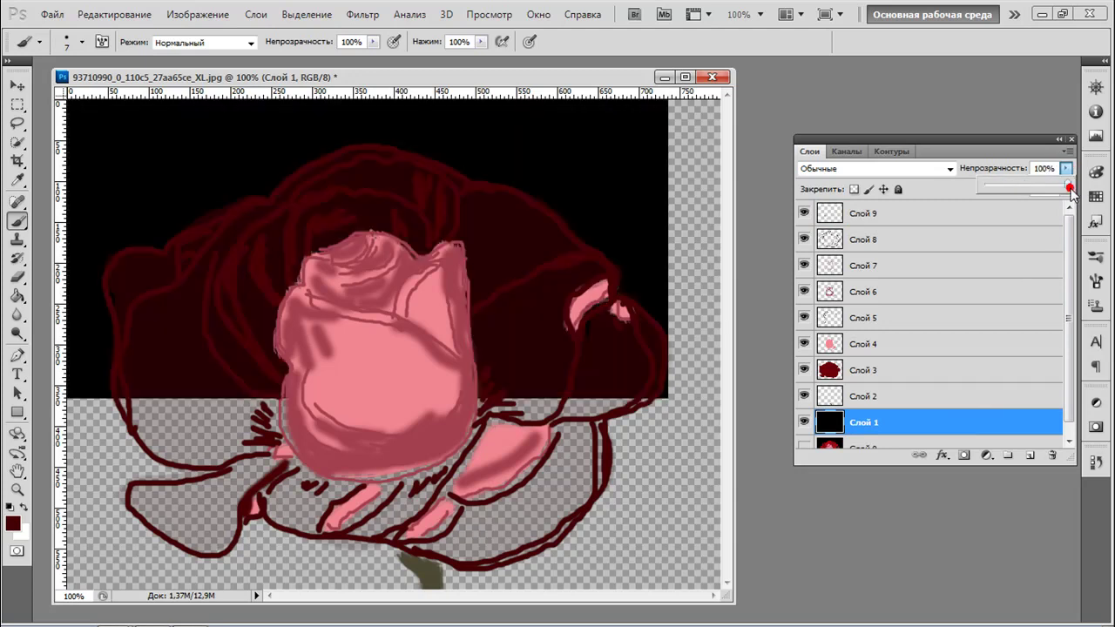
pyautogui.click(914, 392)
pyautogui.click(918, 393)
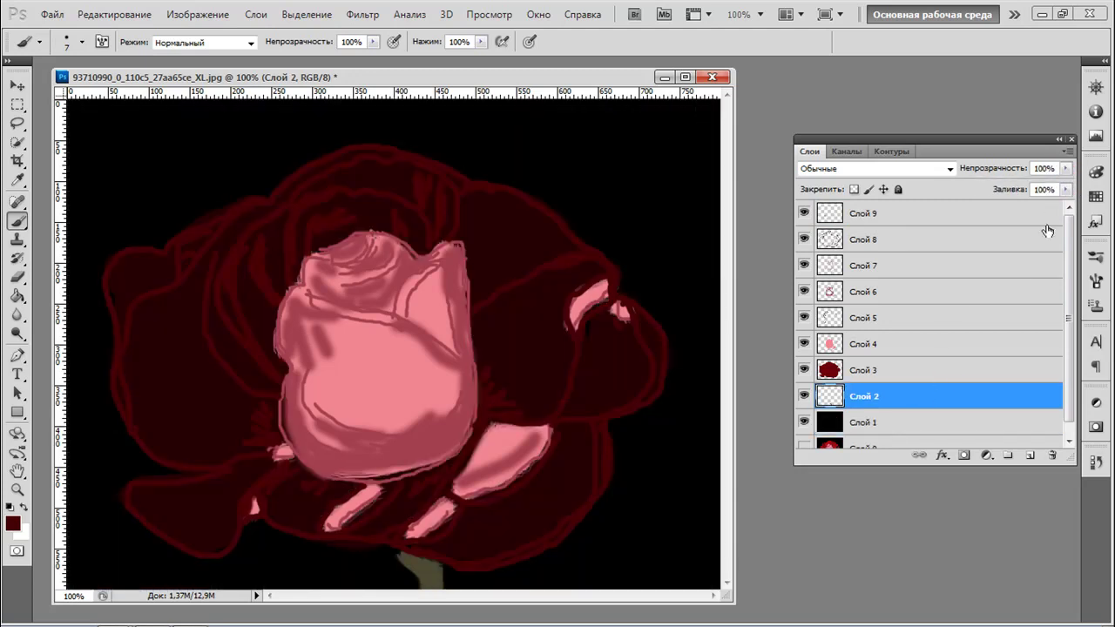
# Set the opacity of the red petal layer Слой 3 to 100%
pyautogui.click(929, 377)
pyautogui.click(1065, 170)
pyautogui.click(1068, 186)
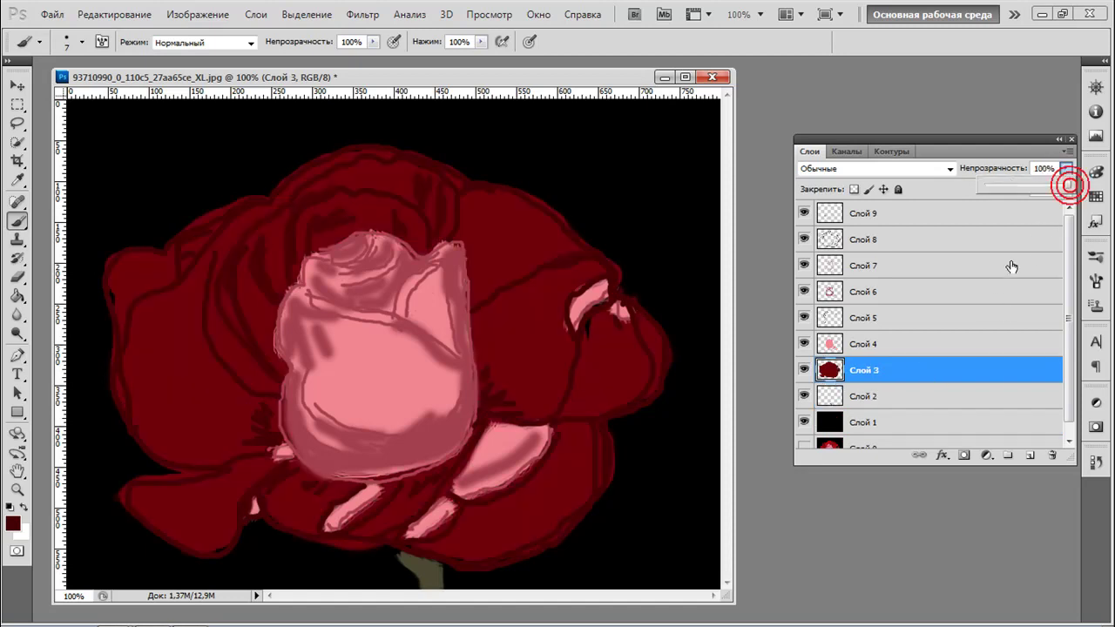
# Check the opacity of each layer from Слой 4 up to Слой 9
pyautogui.click(925, 345)
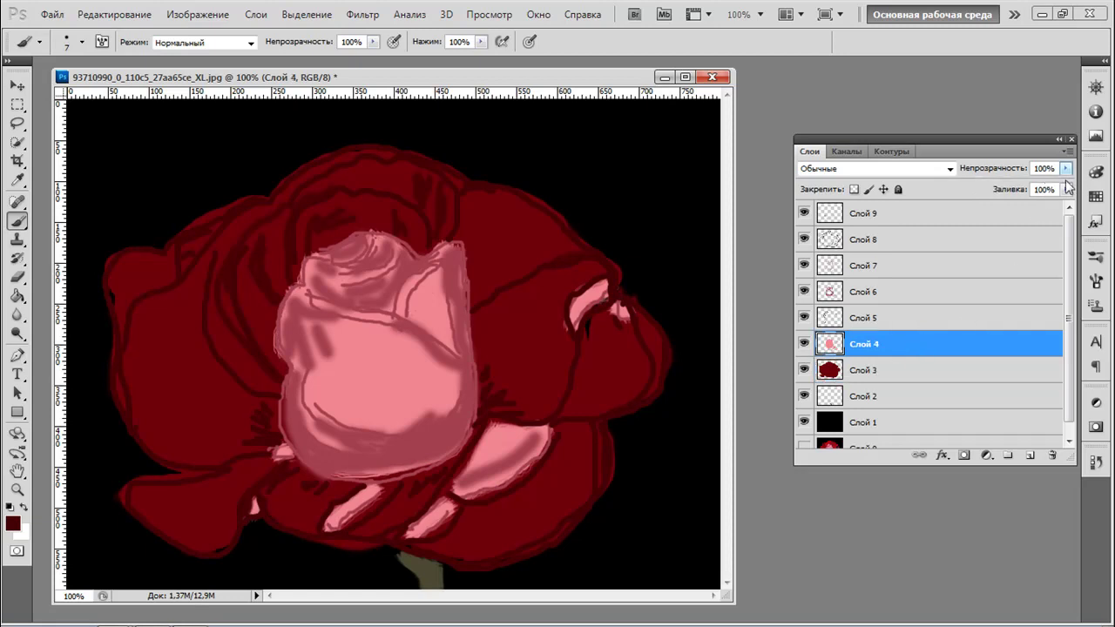
pyautogui.click(934, 318)
pyautogui.click(964, 294)
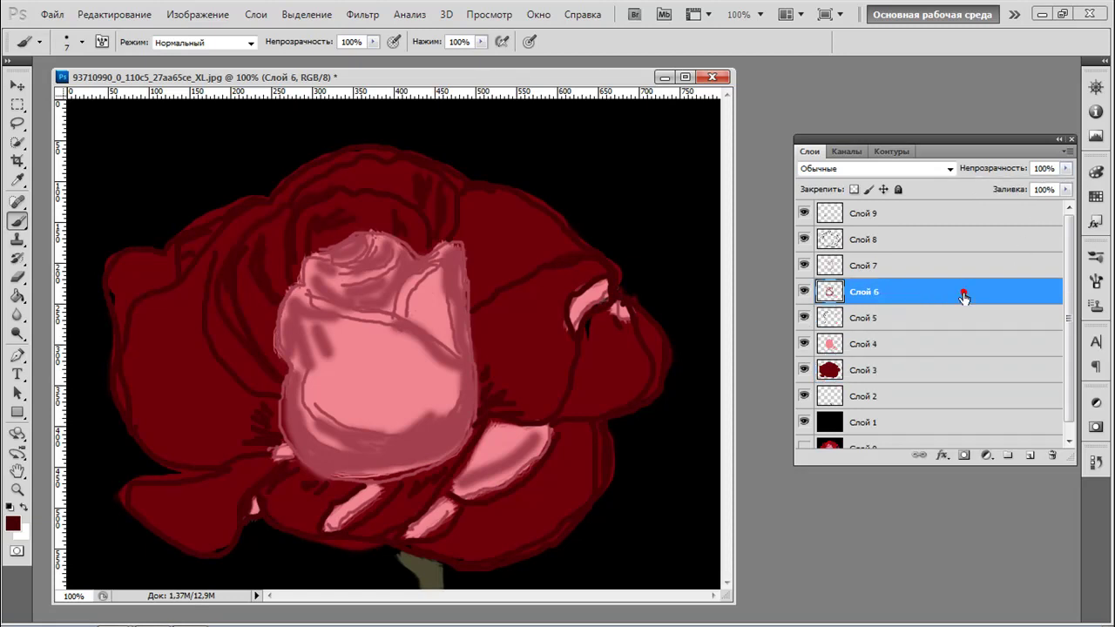
pyautogui.click(938, 267)
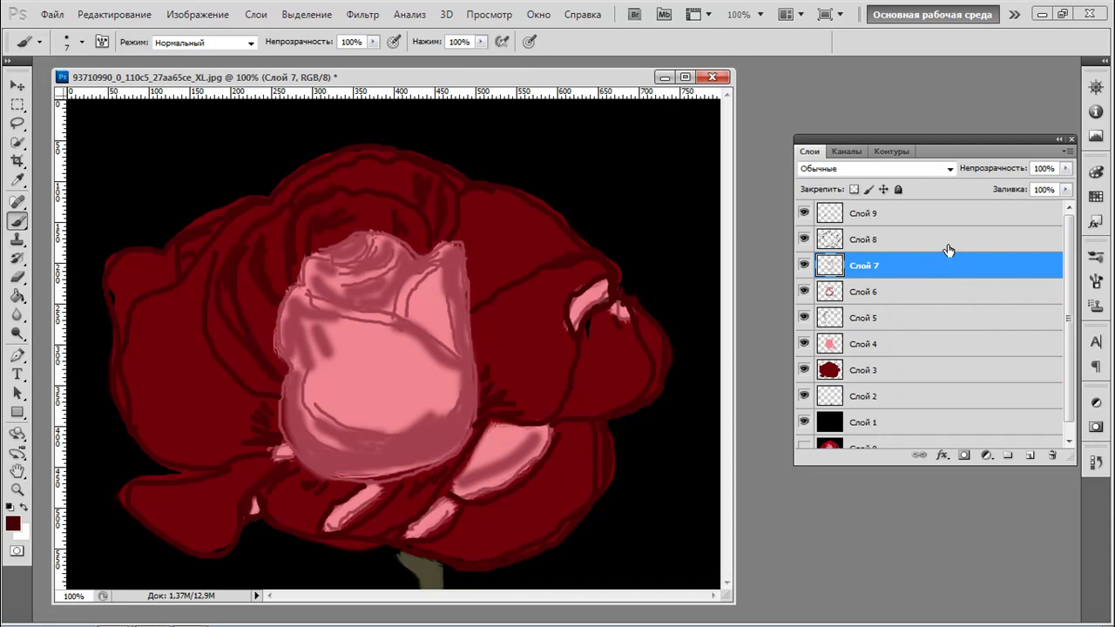
pyautogui.click(949, 243)
pyautogui.click(931, 217)
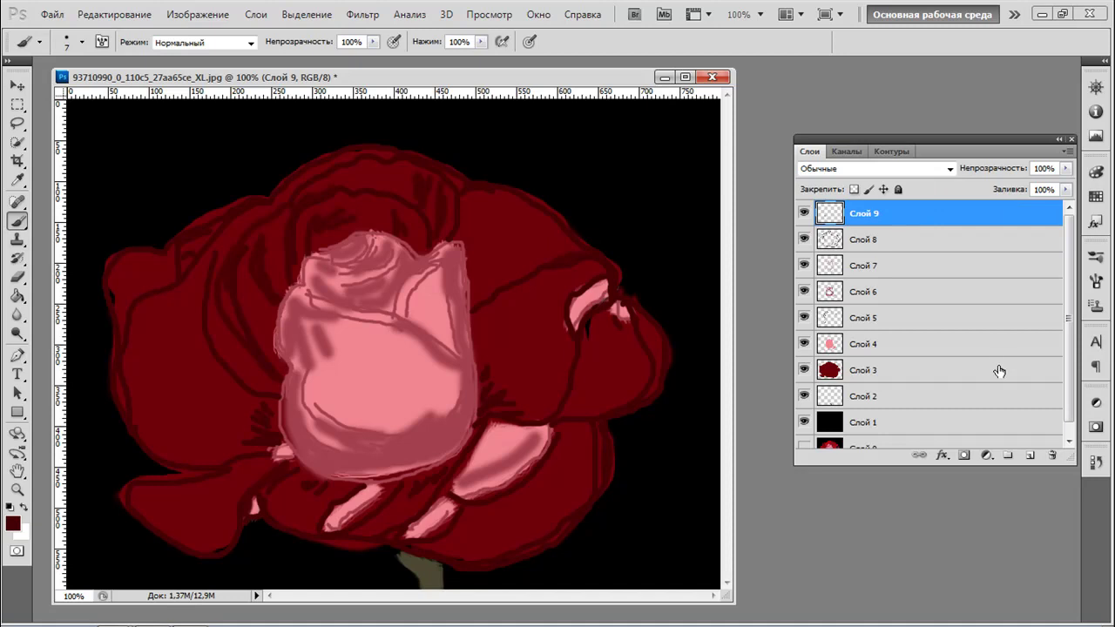
# Select Слой 3 and smudge the edge of the upper left petal with the Smudge tool
pyautogui.click(895, 375)
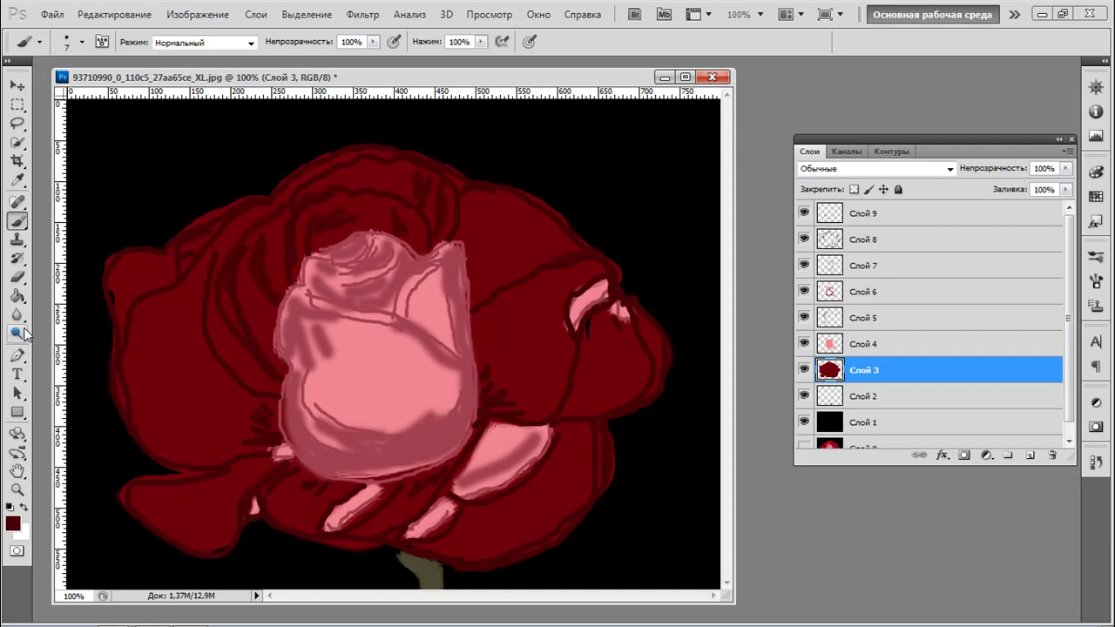
pyautogui.moveTo(17, 315); pyautogui.dragTo(54, 346)
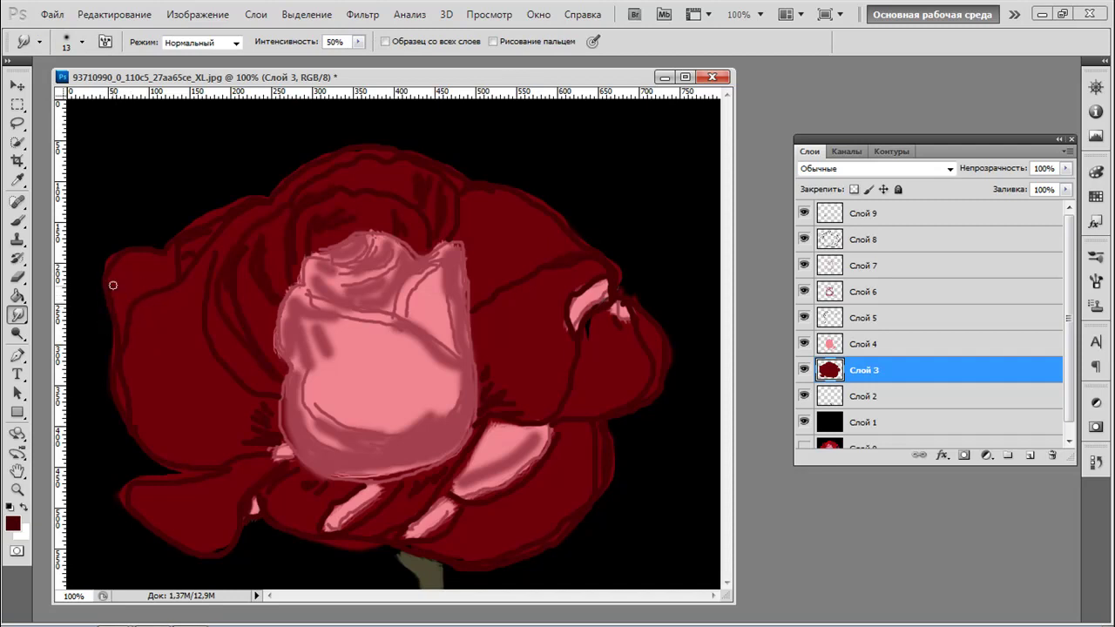
pyautogui.moveTo(111, 301)
pyautogui.mouseDown()
pyautogui.moveTo(119, 277)
pyautogui.moveTo(113, 293)
pyautogui.mouseUp()
pyautogui.click(124, 273)
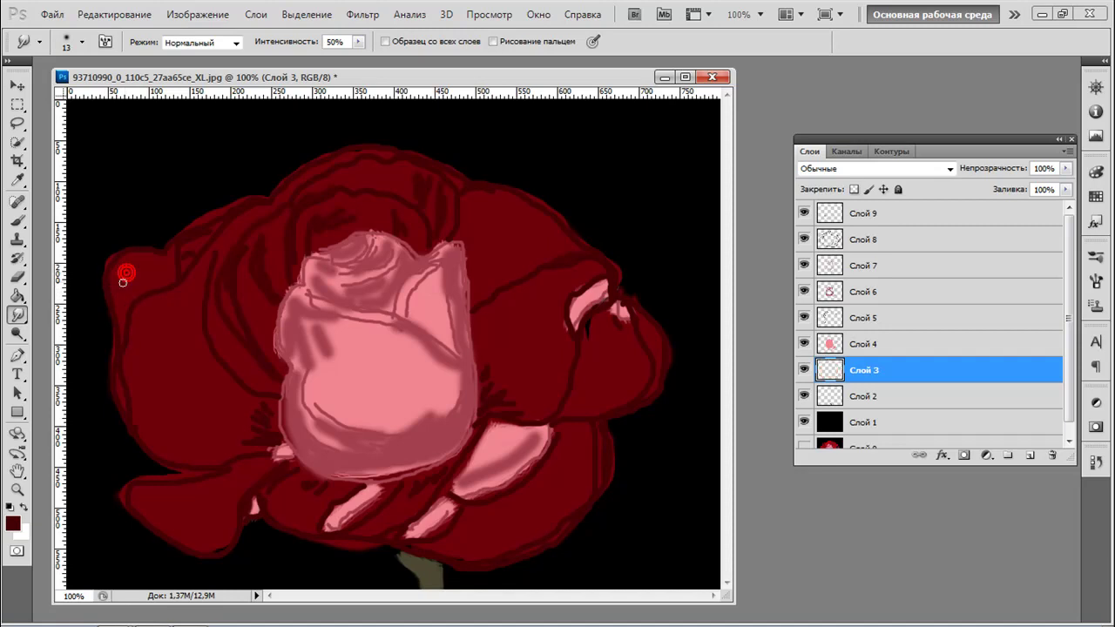
# Set the Smudge brush size to 34 px and smooth the left outer edge of the red petals on Слой 3
pyautogui.click(83, 42)
pyautogui.click(51, 86)
pyautogui.click(122, 288)
pyautogui.moveTo(112, 240); pyautogui.dragTo(107, 263)
pyautogui.click(95, 265)
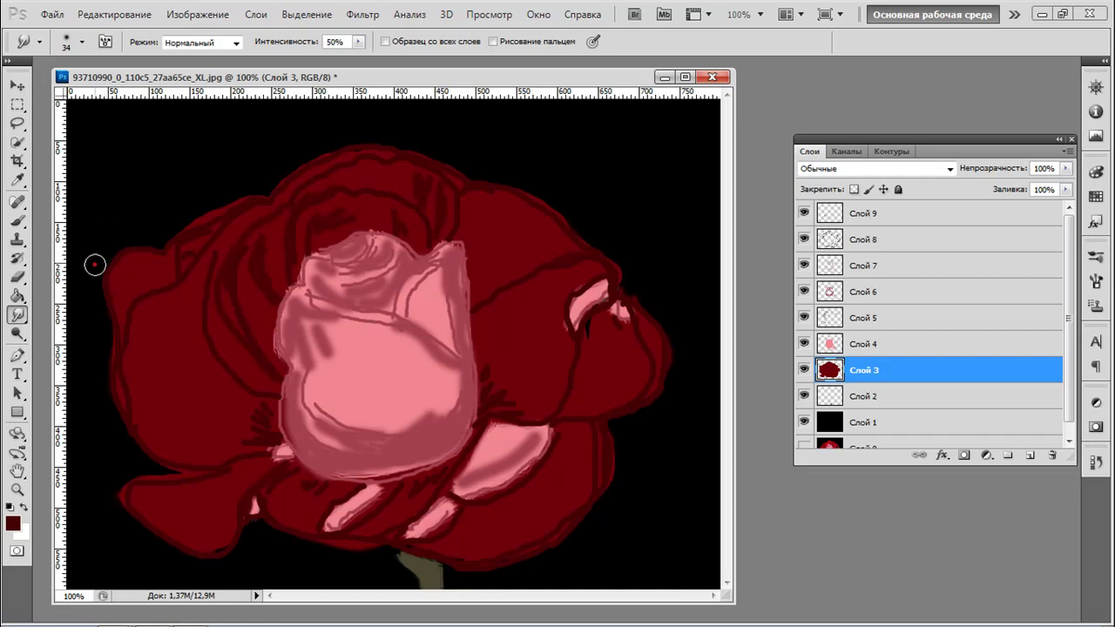
pyautogui.click(110, 358)
# Smudge the upper outer edge of the red petals on Слой 3, from the upper left petal across to the upper right one
pyautogui.click(191, 269)
pyautogui.moveTo(198, 227)
pyautogui.mouseDown()
pyautogui.moveTo(201, 193)
pyautogui.moveTo(246, 182)
pyautogui.moveTo(239, 200)
pyautogui.mouseUp()
pyautogui.moveTo(234, 259)
pyautogui.mouseDown()
pyautogui.moveTo(253, 214)
pyautogui.moveTo(226, 233)
pyautogui.moveTo(240, 219)
pyautogui.mouseUp()
pyautogui.moveTo(243, 232)
pyautogui.mouseDown()
pyautogui.moveTo(291, 165)
pyautogui.moveTo(267, 204)
pyautogui.mouseUp()
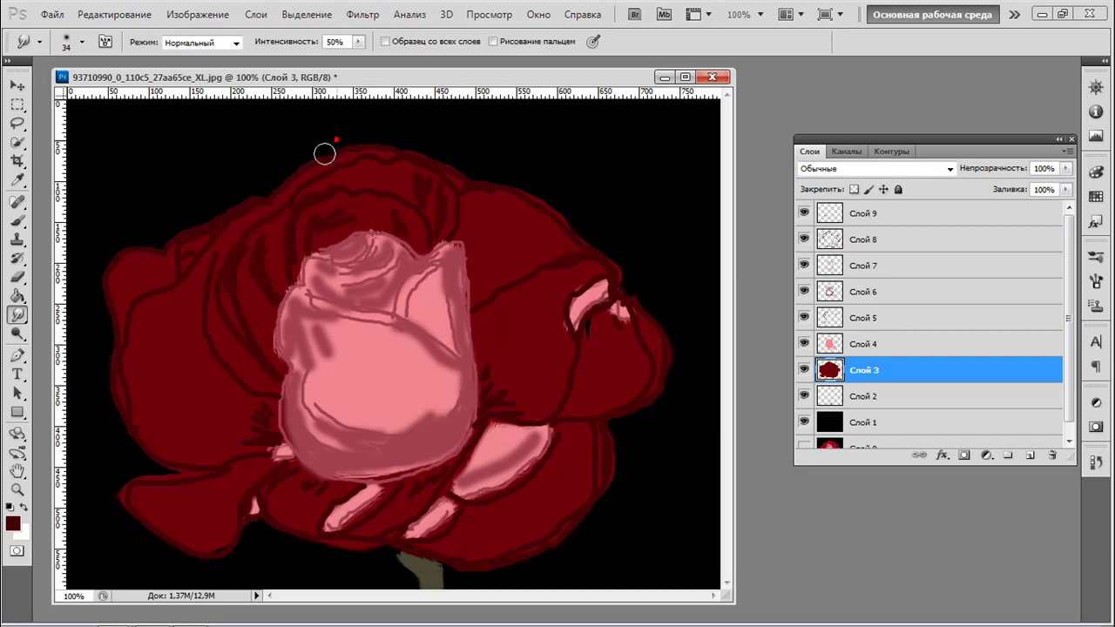
pyautogui.moveTo(324, 179)
pyautogui.mouseDown()
pyautogui.moveTo(351, 152)
pyautogui.moveTo(412, 132)
pyautogui.moveTo(413, 157)
pyautogui.moveTo(431, 147)
pyautogui.moveTo(438, 167)
pyautogui.moveTo(466, 143)
pyautogui.moveTo(464, 179)
pyautogui.moveTo(498, 160)
pyautogui.moveTo(520, 169)
pyautogui.moveTo(549, 221)
pyautogui.moveTo(552, 205)
pyautogui.moveTo(567, 208)
pyautogui.moveTo(587, 246)
pyautogui.mouseUp()
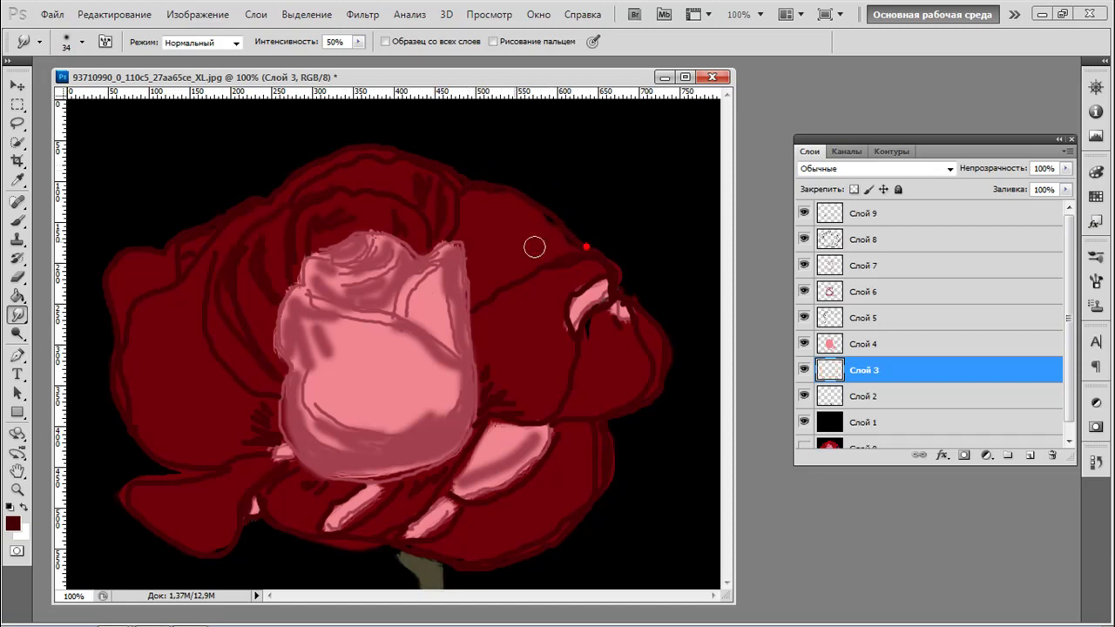
pyautogui.moveTo(444, 188)
pyautogui.mouseDown()
pyautogui.moveTo(479, 196)
pyautogui.moveTo(463, 212)
pyautogui.moveTo(503, 198)
pyautogui.moveTo(483, 225)
pyautogui.moveTo(508, 212)
pyautogui.moveTo(571, 239)
pyautogui.moveTo(484, 211)
pyautogui.moveTo(560, 234)
pyautogui.mouseUp()
pyautogui.click(463, 214)
# Smudge the outer edges of the small right petal and lower petals on Слой 3, and the stem on Слой 2
pyautogui.moveTo(627, 269)
pyautogui.mouseDown()
pyautogui.moveTo(631, 302)
pyautogui.moveTo(649, 302)
pyautogui.moveTo(667, 333)
pyautogui.mouseUp()
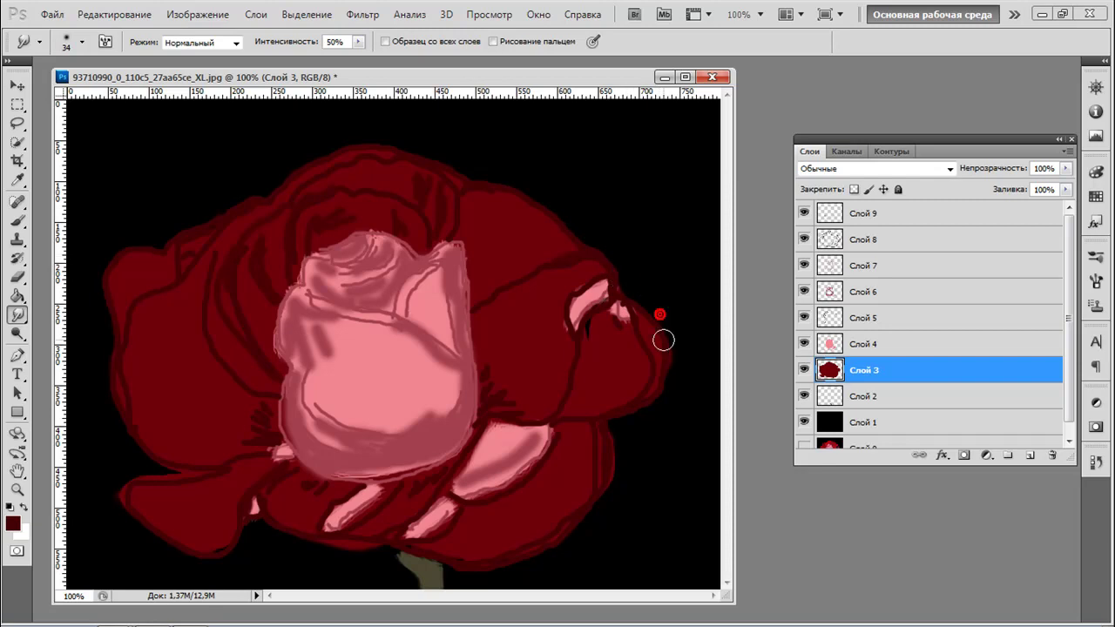
pyautogui.moveTo(584, 336); pyautogui.dragTo(606, 347)
pyautogui.moveTo(680, 344)
pyautogui.mouseDown()
pyautogui.moveTo(615, 476)
pyautogui.moveTo(552, 556)
pyautogui.moveTo(492, 573)
pyautogui.moveTo(460, 568)
pyautogui.moveTo(455, 559)
pyautogui.moveTo(509, 542)
pyautogui.moveTo(438, 558)
pyautogui.moveTo(454, 541)
pyautogui.moveTo(402, 542)
pyautogui.moveTo(354, 532)
pyautogui.mouseUp()
pyautogui.moveTo(213, 527); pyautogui.dragTo(217, 555)
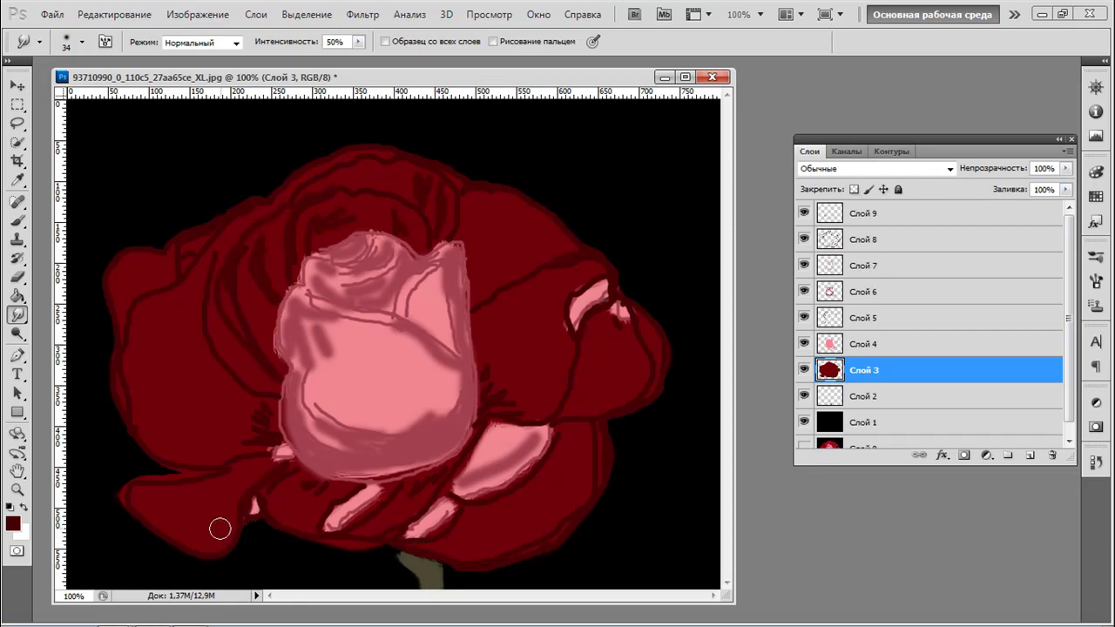
pyautogui.click(876, 402)
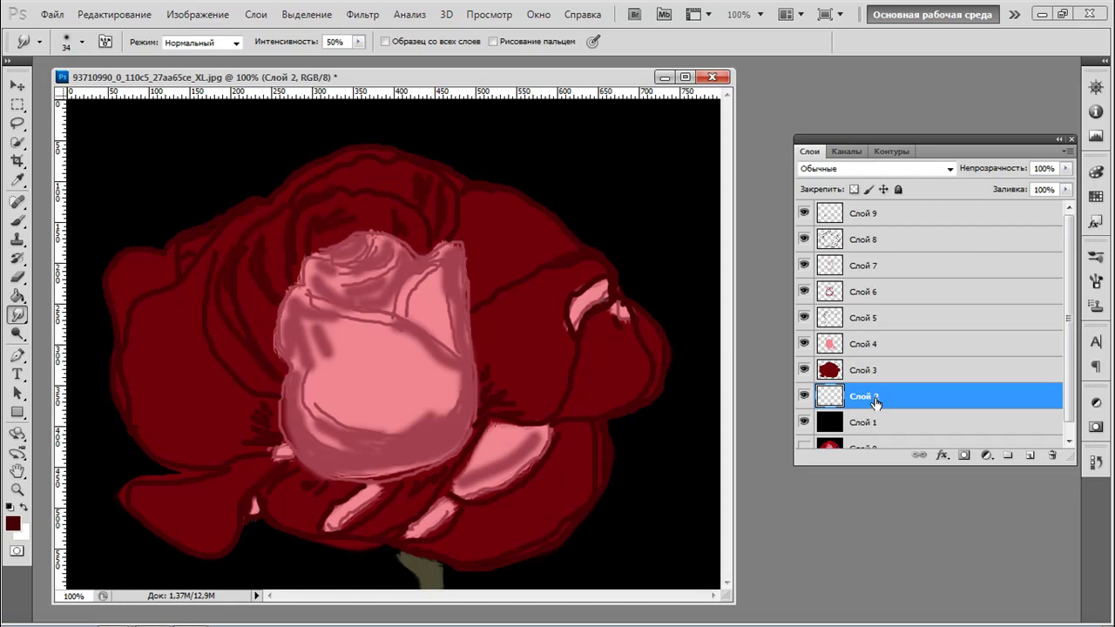
pyautogui.moveTo(404, 567)
pyautogui.mouseDown()
pyautogui.moveTo(401, 538)
pyautogui.moveTo(418, 567)
pyautogui.moveTo(392, 554)
pyautogui.moveTo(442, 578)
pyautogui.moveTo(442, 554)
pyautogui.moveTo(430, 577)
pyautogui.moveTo(443, 562)
pyautogui.mouseUp()
# Select Слой 4 and smudge the left, bottom and lower right edges of the pink bud
pyautogui.click(900, 347)
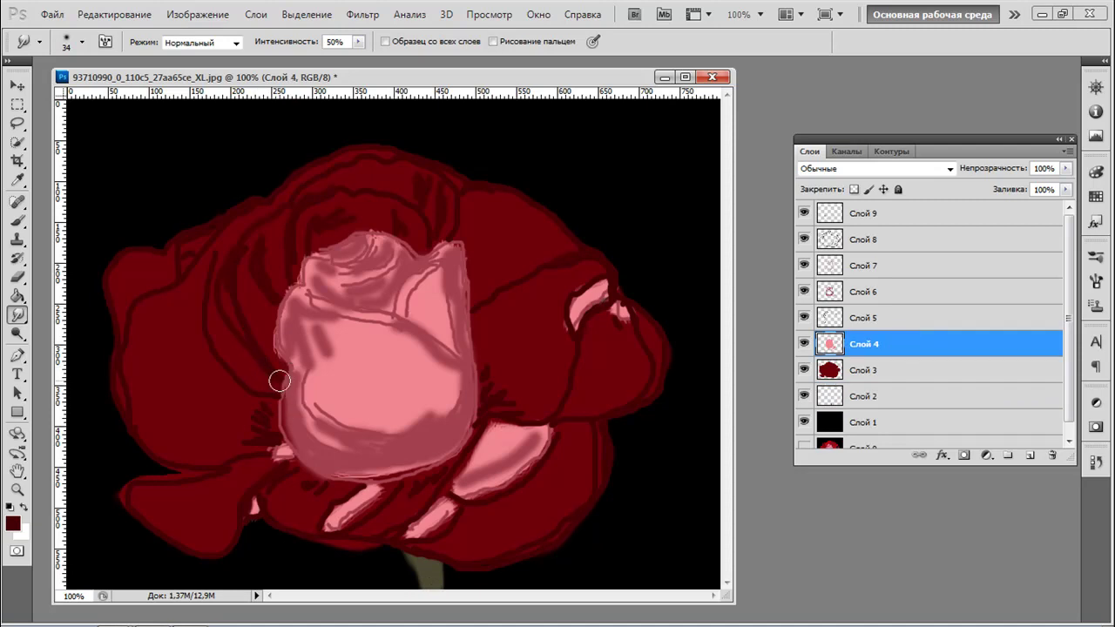
pyautogui.moveTo(302, 399)
pyautogui.mouseDown()
pyautogui.moveTo(281, 421)
pyautogui.moveTo(309, 388)
pyautogui.moveTo(281, 423)
pyautogui.moveTo(298, 399)
pyautogui.moveTo(297, 455)
pyautogui.moveTo(304, 410)
pyautogui.mouseUp()
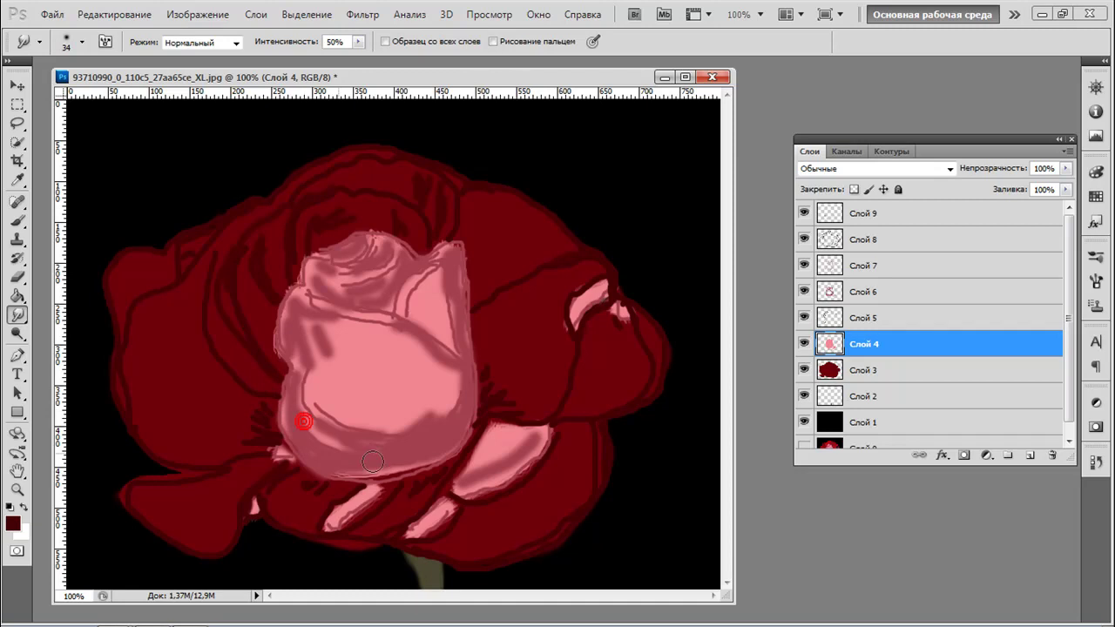
pyautogui.moveTo(398, 447)
pyautogui.mouseDown()
pyautogui.moveTo(361, 476)
pyautogui.moveTo(339, 453)
pyautogui.moveTo(327, 459)
pyautogui.moveTo(354, 474)
pyautogui.mouseUp()
pyautogui.moveTo(424, 427); pyautogui.dragTo(412, 458)
pyautogui.moveTo(468, 410)
pyautogui.mouseDown()
pyautogui.moveTo(446, 458)
pyautogui.moveTo(473, 403)
pyautogui.moveTo(473, 435)
pyautogui.mouseUp()
pyautogui.moveTo(484, 390)
pyautogui.mouseDown()
pyautogui.moveTo(486, 410)
pyautogui.moveTo(454, 442)
pyautogui.mouseUp()
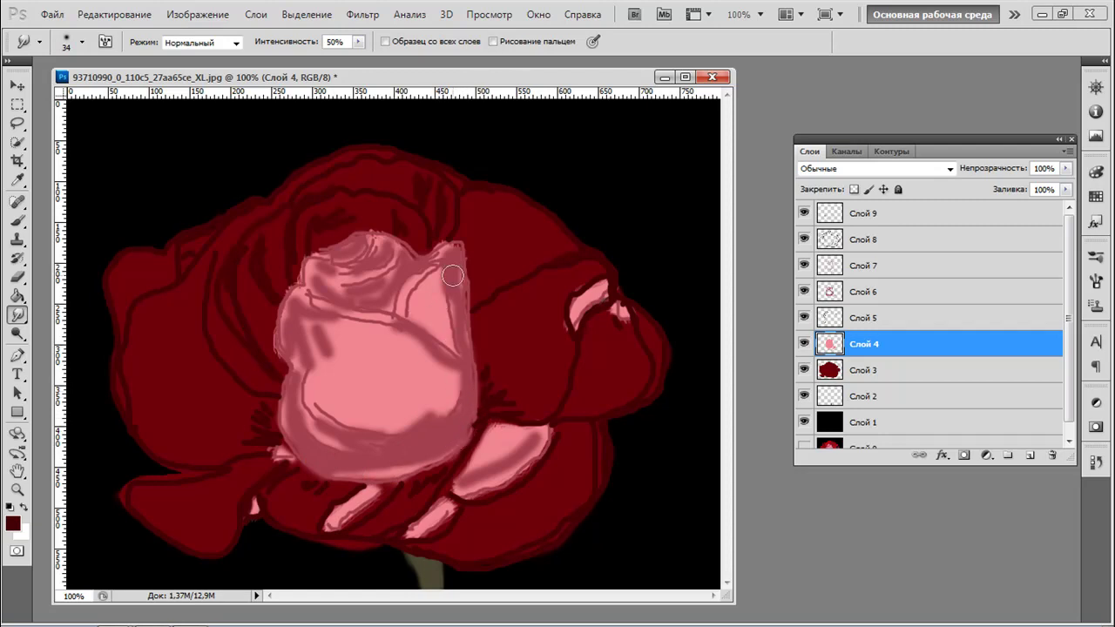
# Smudge the upper part and upper left edge of the pink bud on Слой 4
pyautogui.moveTo(429, 312)
pyautogui.mouseDown()
pyautogui.moveTo(449, 235)
pyautogui.moveTo(456, 245)
pyautogui.moveTo(448, 232)
pyautogui.moveTo(429, 249)
pyautogui.moveTo(397, 235)
pyautogui.moveTo(389, 292)
pyautogui.moveTo(393, 244)
pyautogui.mouseUp()
pyautogui.moveTo(416, 282)
pyautogui.mouseDown()
pyautogui.moveTo(401, 255)
pyautogui.moveTo(414, 252)
pyautogui.moveTo(409, 262)
pyautogui.moveTo(366, 240)
pyautogui.moveTo(369, 227)
pyautogui.moveTo(281, 281)
pyautogui.mouseUp()
pyautogui.moveTo(273, 358); pyautogui.dragTo(269, 349)
pyautogui.click(271, 351)
pyautogui.moveTo(326, 223)
pyautogui.mouseDown()
pyautogui.moveTo(316, 238)
pyautogui.moveTo(323, 232)
pyautogui.mouseUp()
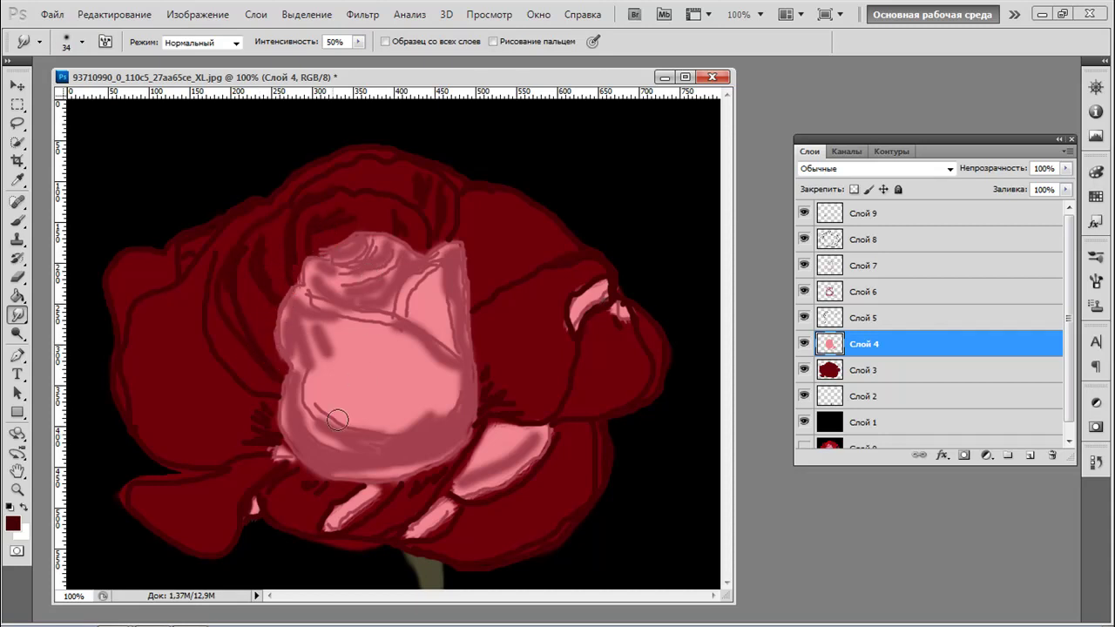
# Smudge the two small pink patches left below the bud and the pink patch directly beneath it on Слой 4
pyautogui.moveTo(263, 448); pyautogui.dragTo(288, 473)
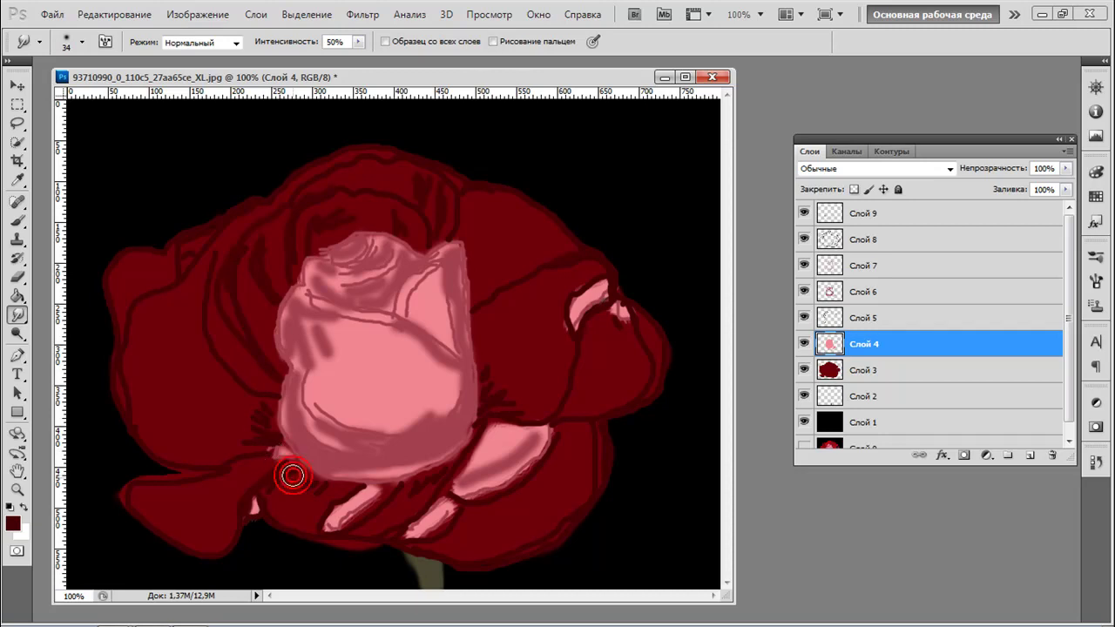
pyautogui.moveTo(259, 528); pyautogui.dragTo(250, 505)
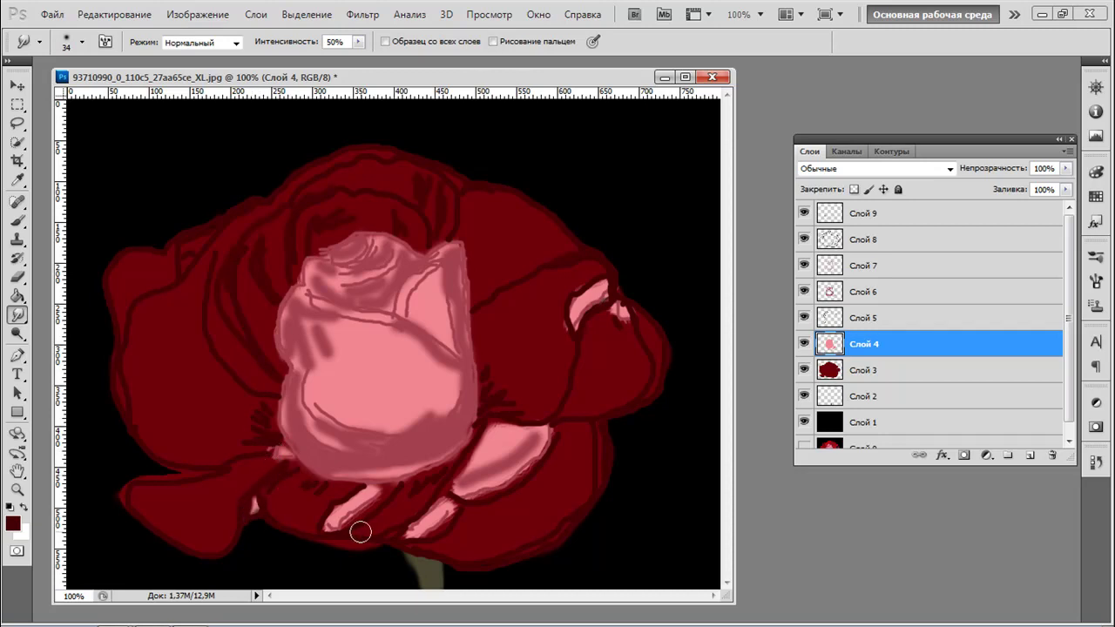
pyautogui.moveTo(376, 489)
pyautogui.mouseDown()
pyautogui.moveTo(405, 475)
pyautogui.moveTo(406, 440)
pyautogui.moveTo(373, 475)
pyautogui.moveTo(442, 447)
pyautogui.moveTo(471, 417)
pyautogui.mouseUp()
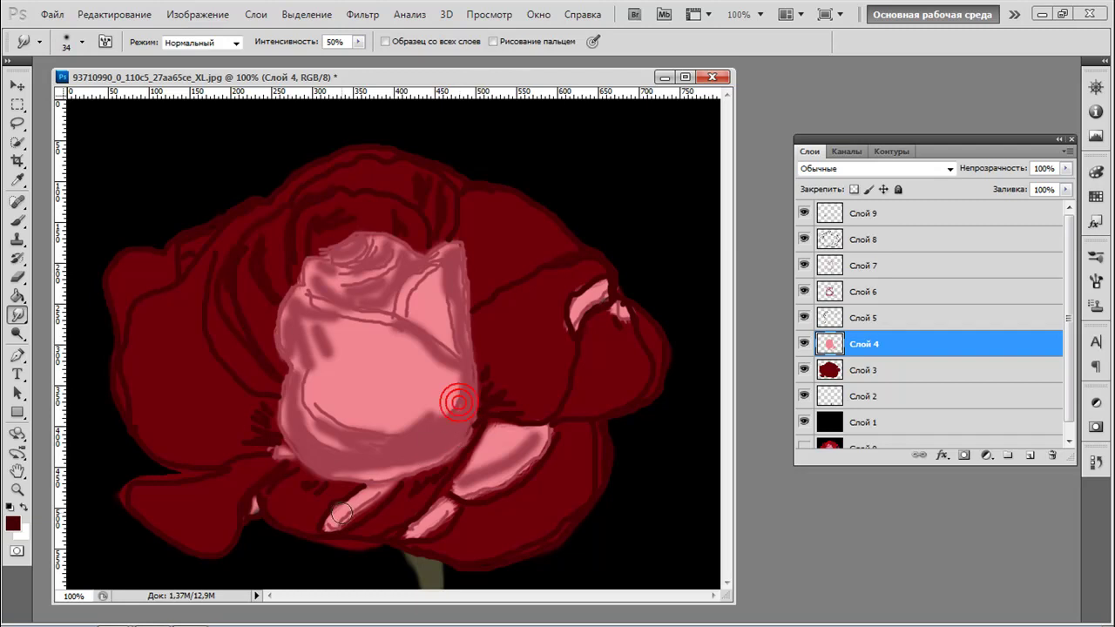
pyautogui.moveTo(373, 503)
pyautogui.mouseDown()
pyautogui.moveTo(348, 528)
pyautogui.moveTo(364, 512)
pyautogui.moveTo(336, 530)
pyautogui.moveTo(392, 484)
pyautogui.mouseUp()
# Smudge the pink patches on the lower right petals and on the right petal's folded edge on Слой 4
pyautogui.moveTo(445, 515)
pyautogui.mouseDown()
pyautogui.moveTo(405, 535)
pyautogui.moveTo(440, 514)
pyautogui.moveTo(455, 477)
pyautogui.moveTo(440, 503)
pyautogui.mouseUp()
pyautogui.moveTo(495, 448)
pyautogui.mouseDown()
pyautogui.moveTo(434, 522)
pyautogui.moveTo(473, 495)
pyautogui.moveTo(476, 483)
pyautogui.moveTo(428, 526)
pyautogui.moveTo(462, 492)
pyautogui.moveTo(467, 467)
pyautogui.moveTo(438, 501)
pyautogui.moveTo(452, 513)
pyautogui.moveTo(475, 487)
pyautogui.moveTo(429, 526)
pyautogui.moveTo(453, 513)
pyautogui.moveTo(430, 539)
pyautogui.moveTo(437, 510)
pyautogui.moveTo(441, 538)
pyautogui.moveTo(452, 506)
pyautogui.moveTo(442, 535)
pyautogui.moveTo(385, 538)
pyautogui.mouseUp()
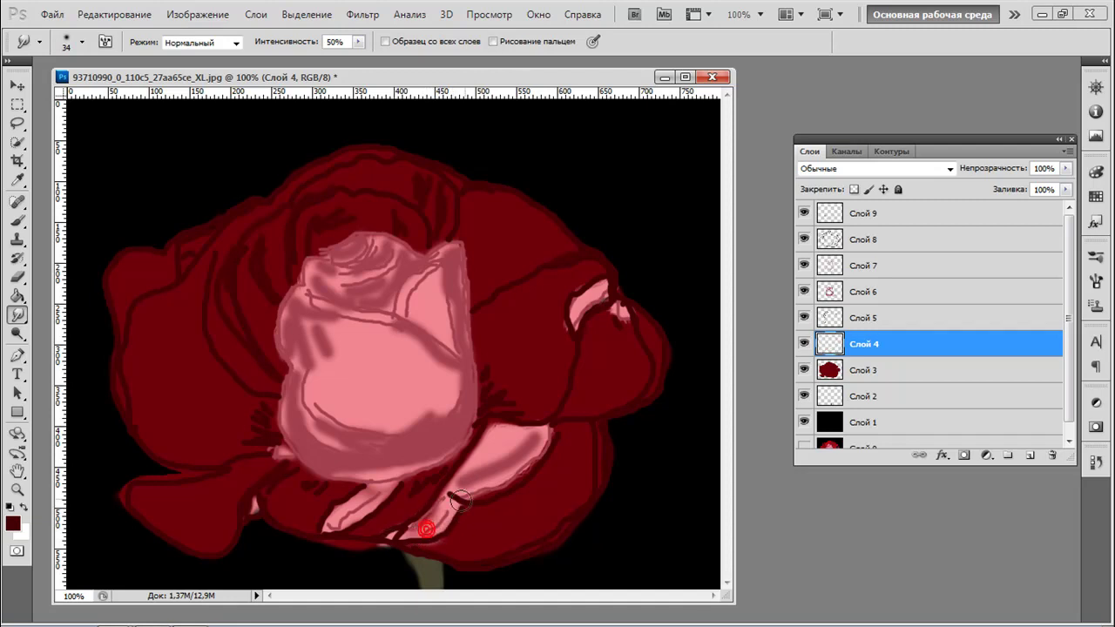
pyautogui.moveTo(473, 527)
pyautogui.mouseDown()
pyautogui.moveTo(547, 429)
pyautogui.moveTo(491, 421)
pyautogui.moveTo(514, 427)
pyautogui.moveTo(483, 514)
pyautogui.mouseUp()
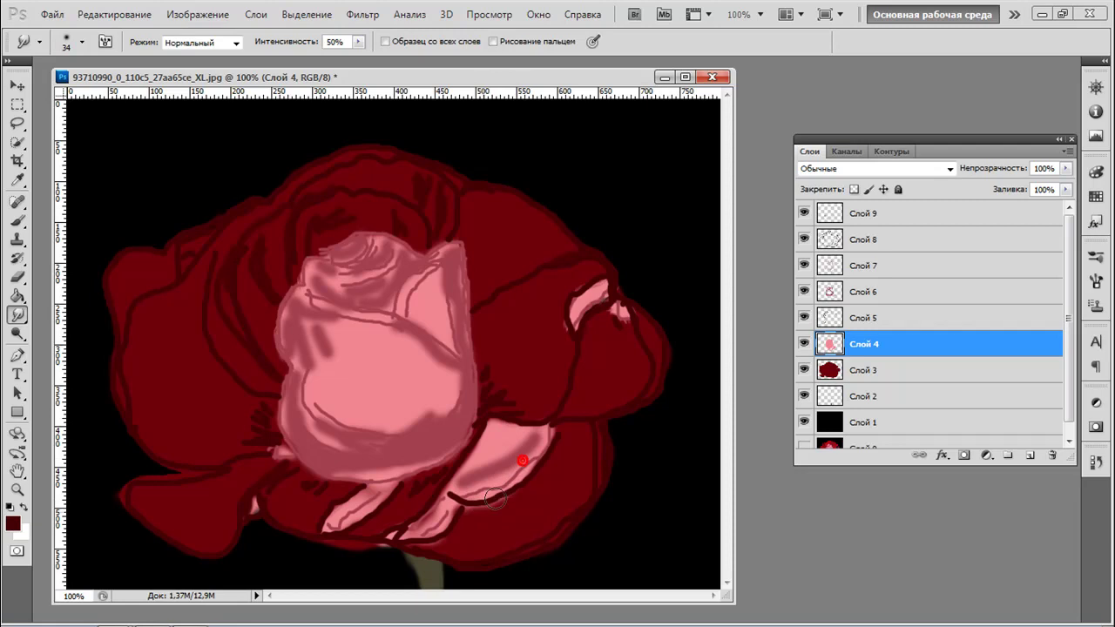
pyautogui.moveTo(539, 450)
pyautogui.mouseDown()
pyautogui.moveTo(561, 422)
pyautogui.moveTo(514, 499)
pyautogui.moveTo(552, 438)
pyautogui.moveTo(551, 453)
pyautogui.moveTo(541, 429)
pyautogui.moveTo(563, 415)
pyautogui.moveTo(544, 457)
pyautogui.moveTo(577, 421)
pyautogui.mouseUp()
pyautogui.moveTo(595, 288)
pyautogui.mouseDown()
pyautogui.moveTo(565, 313)
pyautogui.moveTo(575, 343)
pyautogui.moveTo(571, 304)
pyautogui.moveTo(571, 349)
pyautogui.moveTo(558, 314)
pyautogui.moveTo(568, 322)
pyautogui.moveTo(558, 347)
pyautogui.moveTo(568, 359)
pyautogui.moveTo(562, 336)
pyautogui.moveTo(592, 375)
pyautogui.moveTo(583, 347)
pyautogui.moveTo(566, 369)
pyautogui.moveTo(571, 342)
pyautogui.moveTo(576, 358)
pyautogui.moveTo(608, 324)
pyautogui.mouseUp()
# Select Слой 5 and smudge the dark strokes on the inner petals left of the pink bud with a 14 px Smudge brush
pyautogui.click(891, 317)
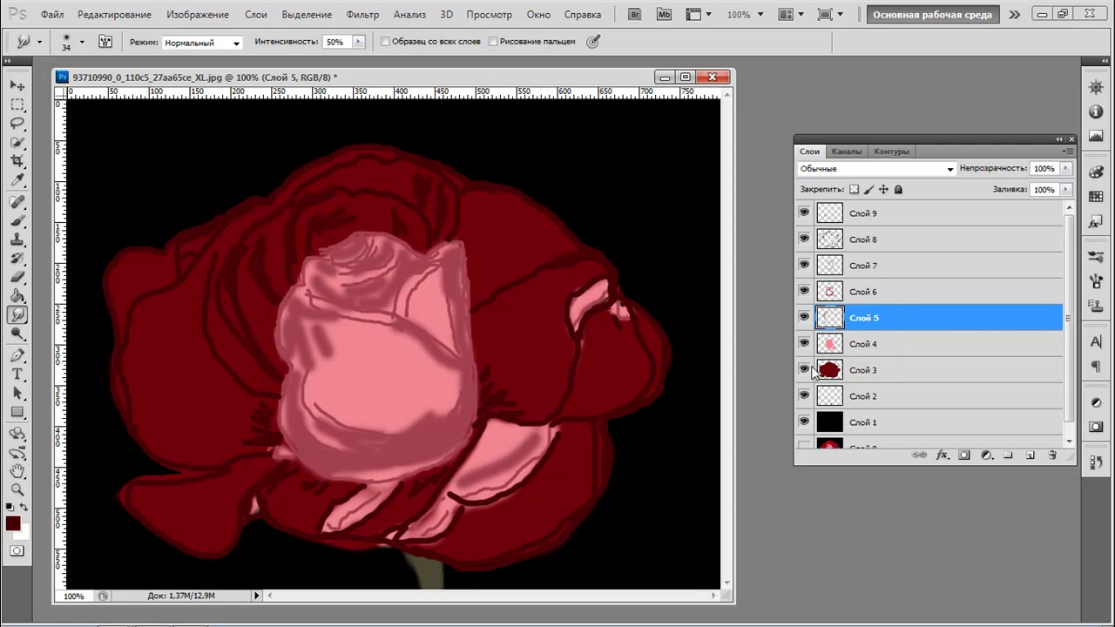
pyautogui.moveTo(306, 317)
pyautogui.mouseDown()
pyautogui.moveTo(311, 371)
pyautogui.moveTo(299, 315)
pyautogui.moveTo(326, 363)
pyautogui.mouseUp()
pyautogui.click(803, 318)
pyautogui.click(803, 318)
pyautogui.click(82, 41)
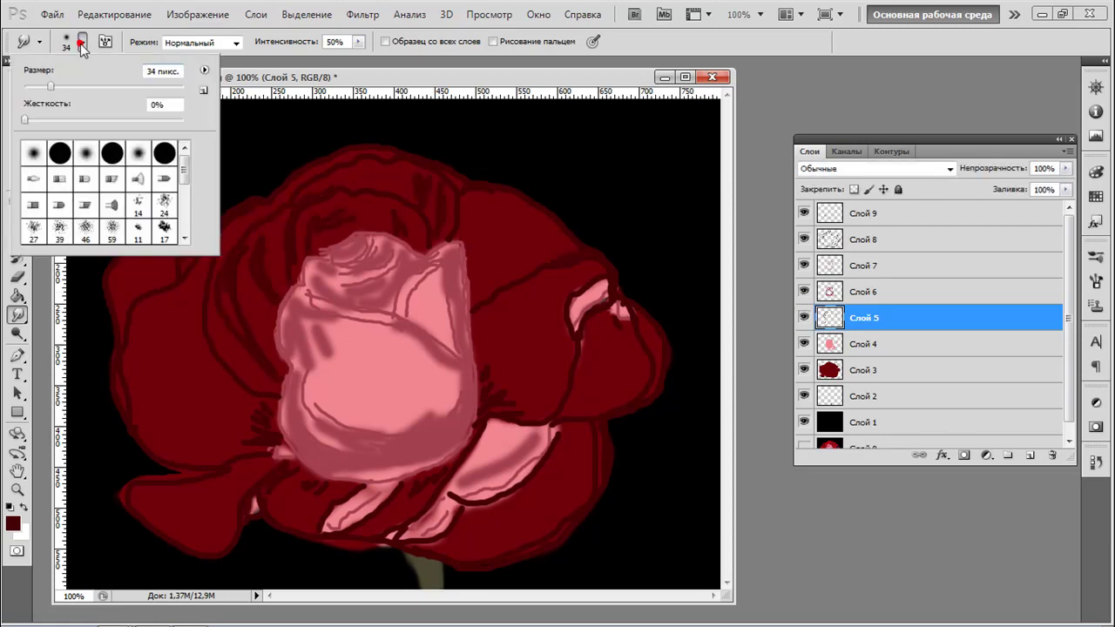
pyautogui.click(36, 87)
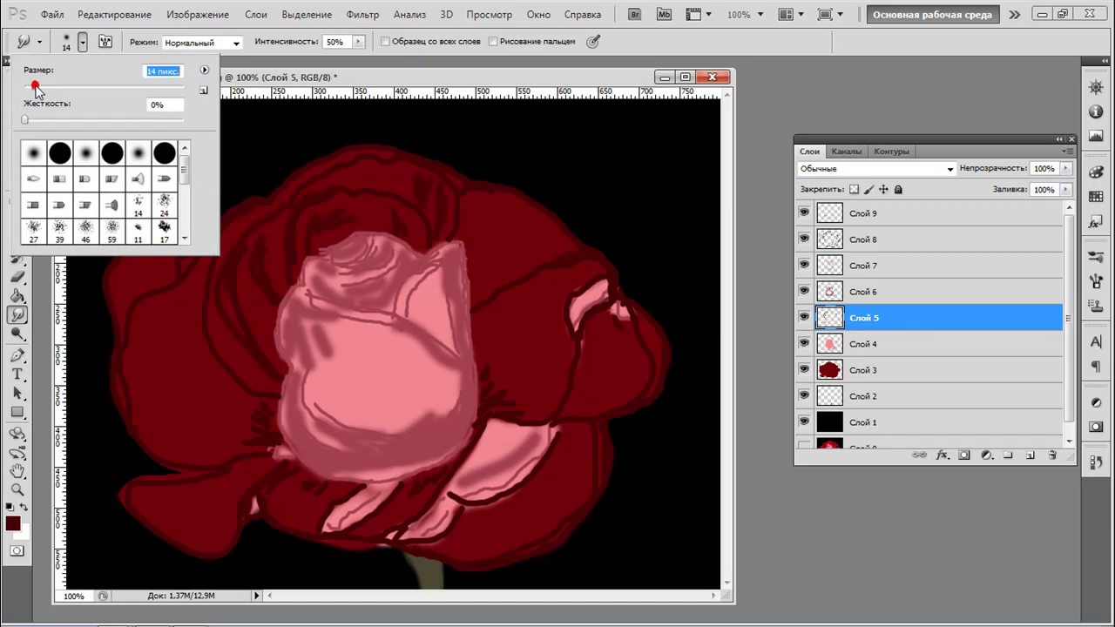
pyautogui.click(239, 289)
pyautogui.moveTo(239, 266); pyautogui.dragTo(233, 307)
pyautogui.click(230, 310)
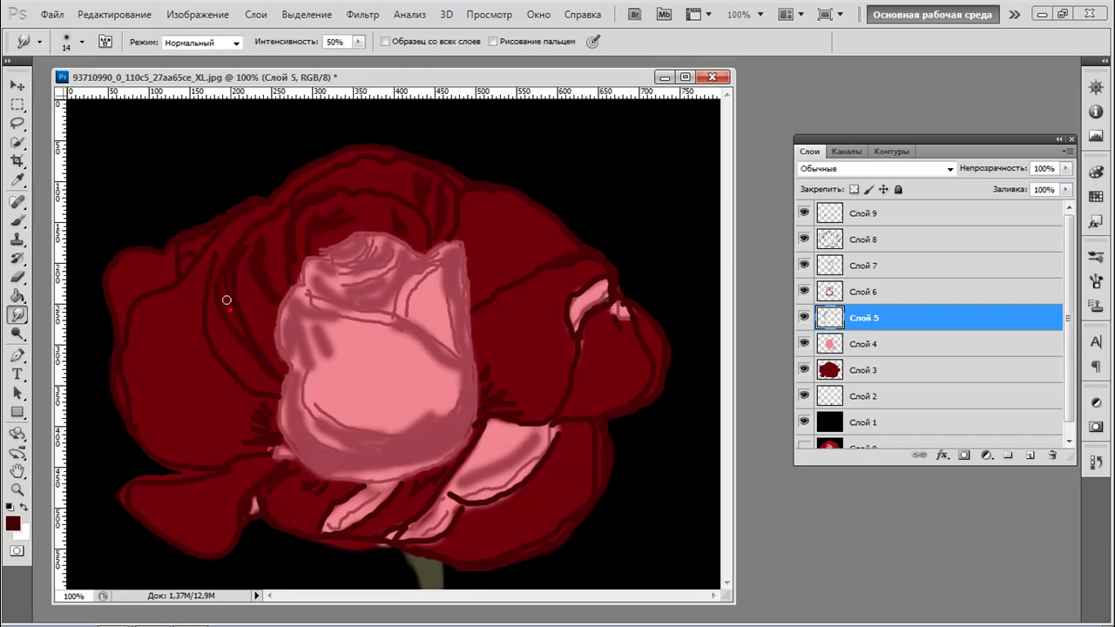
pyautogui.moveTo(236, 258); pyautogui.dragTo(224, 308)
pyautogui.moveTo(261, 267); pyautogui.dragTo(263, 284)
pyautogui.moveTo(276, 246)
pyautogui.mouseDown()
pyautogui.moveTo(273, 304)
pyautogui.moveTo(256, 266)
pyautogui.moveTo(273, 315)
pyautogui.mouseUp()
# Smudge the long curved dark strokes down the inner left petals and beside the bud's lower left edge on Слой 5
pyautogui.moveTo(234, 311)
pyautogui.mouseDown()
pyautogui.moveTo(254, 395)
pyautogui.moveTo(274, 394)
pyautogui.mouseUp()
pyautogui.moveTo(223, 299); pyautogui.dragTo(246, 375)
pyautogui.moveTo(217, 255); pyautogui.dragTo(215, 259)
pyautogui.moveTo(210, 264); pyautogui.dragTo(217, 245)
pyautogui.moveTo(244, 395); pyautogui.dragTo(282, 432)
pyautogui.moveTo(245, 394); pyautogui.dragTo(232, 301)
pyautogui.moveTo(220, 313); pyautogui.dragTo(236, 336)
pyautogui.moveTo(264, 264)
pyautogui.mouseDown()
pyautogui.moveTo(277, 332)
pyautogui.moveTo(278, 284)
pyautogui.mouseUp()
pyautogui.moveTo(270, 244); pyautogui.dragTo(281, 318)
pyautogui.moveTo(255, 225); pyautogui.dragTo(245, 270)
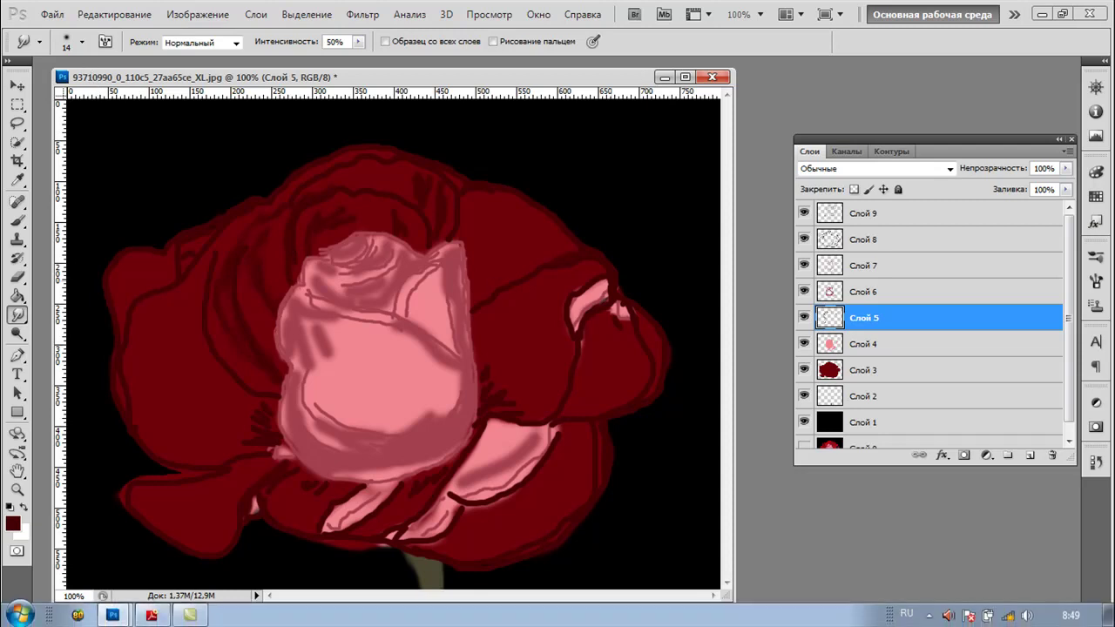
# Set the Smudge brush to hard round, 30 px with 100% hardness, and blend the dark strokes directly above the bud on Слой 5
pyautogui.click(83, 43)
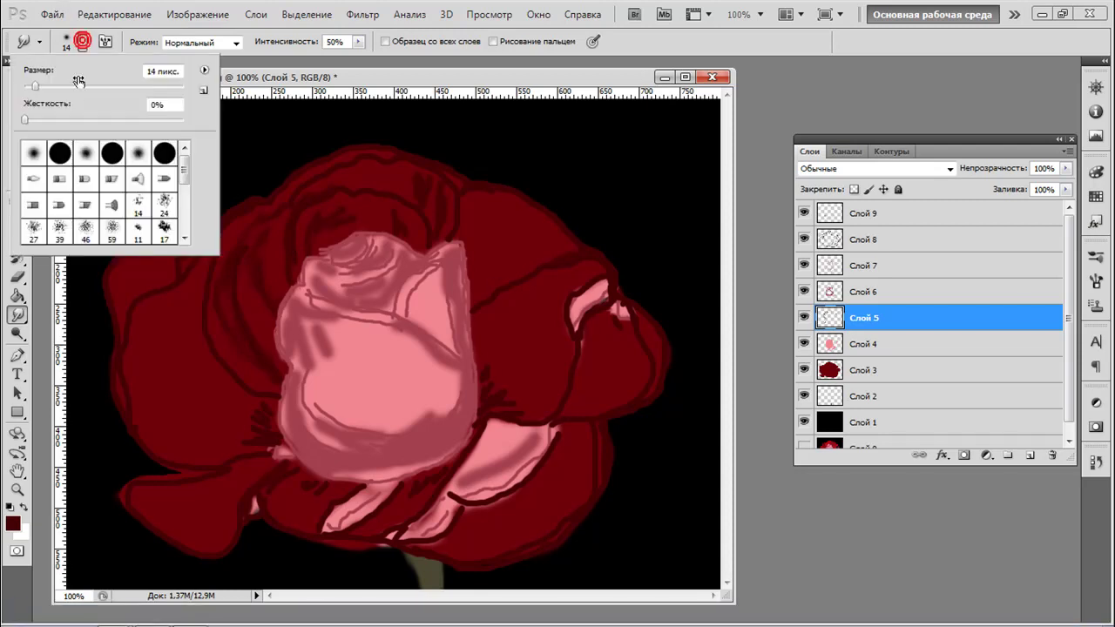
pyautogui.click(48, 86)
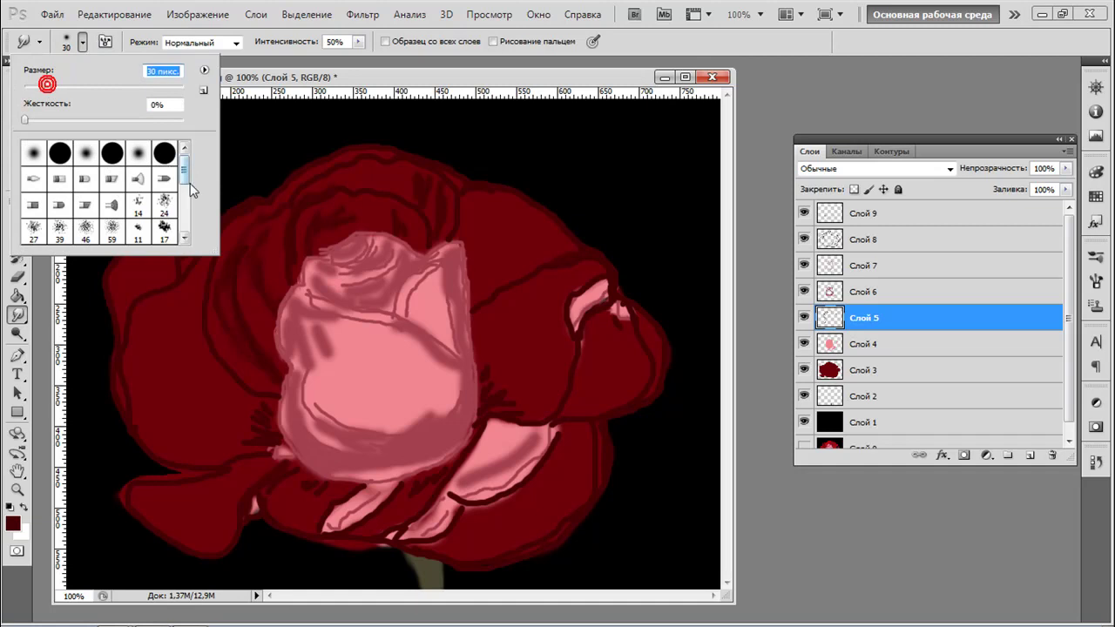
pyautogui.click(61, 158)
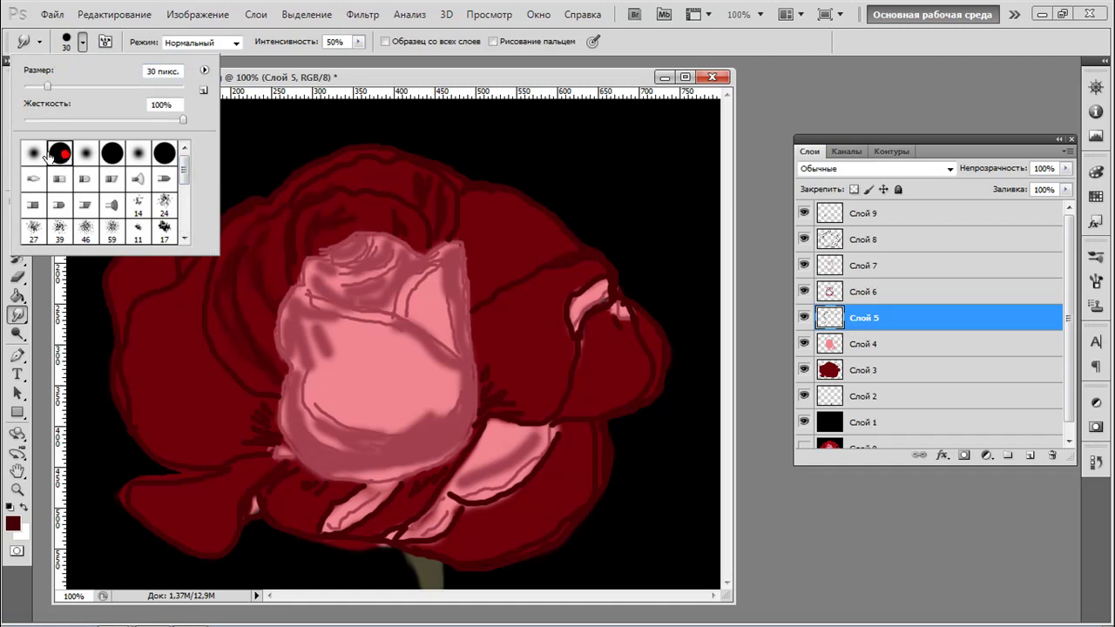
pyautogui.click(331, 200)
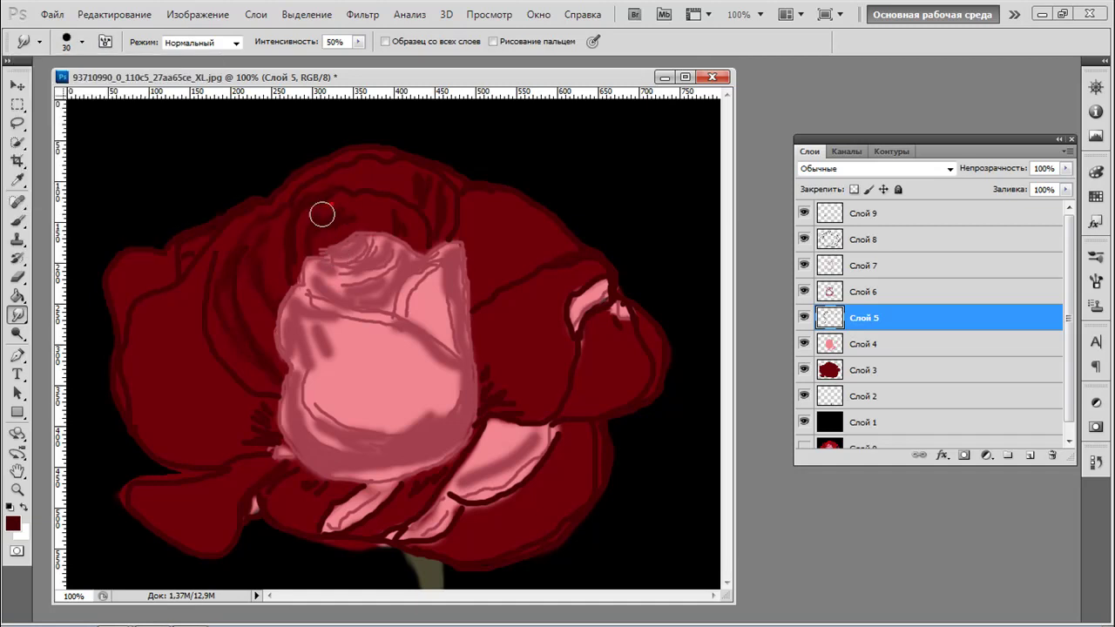
pyautogui.moveTo(317, 239); pyautogui.dragTo(351, 220)
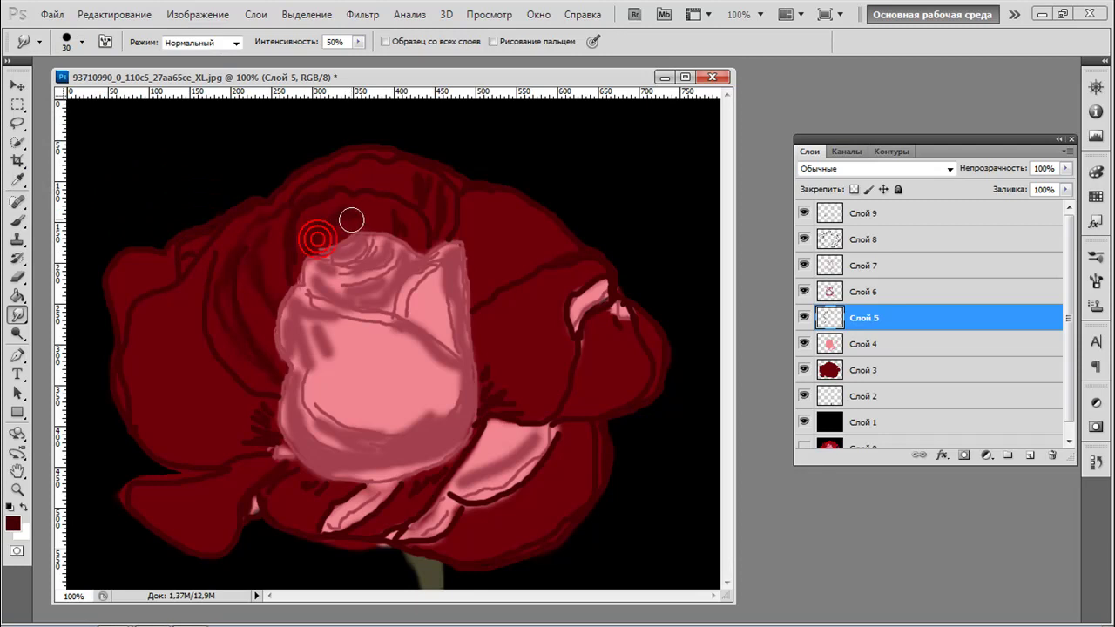
pyautogui.moveTo(332, 207); pyautogui.dragTo(346, 209)
pyautogui.moveTo(393, 239)
pyautogui.mouseDown()
pyautogui.moveTo(397, 228)
pyautogui.moveTo(394, 237)
pyautogui.mouseUp()
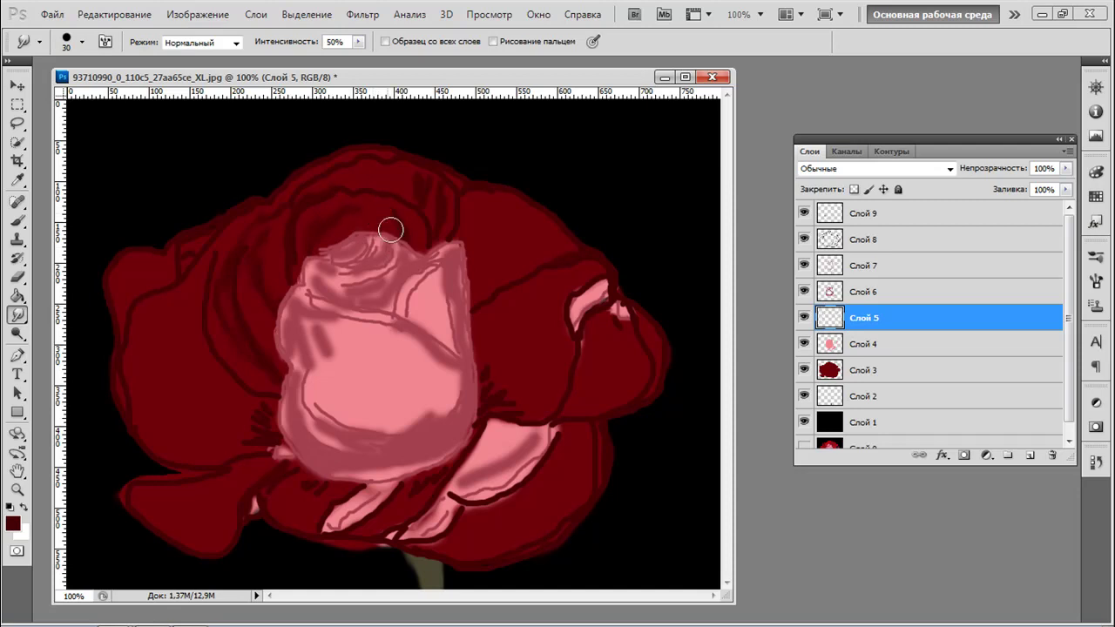
pyautogui.moveTo(361, 200)
pyautogui.mouseDown()
pyautogui.moveTo(332, 218)
pyautogui.moveTo(324, 212)
pyautogui.moveTo(311, 237)
pyautogui.moveTo(363, 200)
pyautogui.mouseUp()
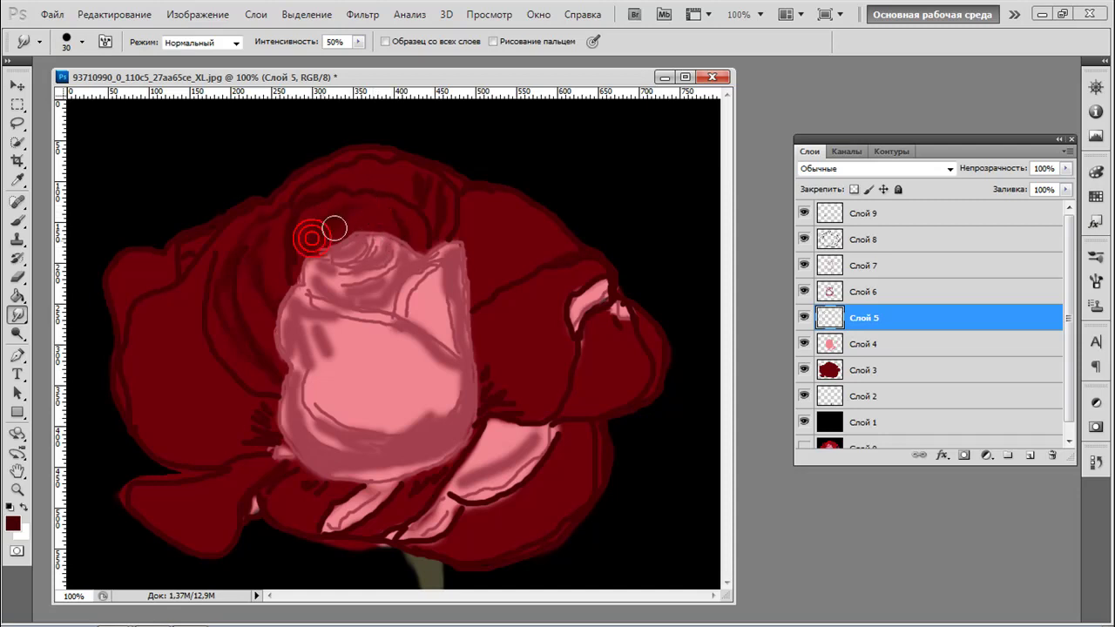
# Smudge the dark strokes left of the bud, beside its lower right edge and below it on Слой 5, checking the layer's contribution
pyautogui.moveTo(269, 281); pyautogui.dragTo(275, 240)
pyautogui.moveTo(239, 307)
pyautogui.mouseDown()
pyautogui.moveTo(245, 244)
pyautogui.moveTo(275, 368)
pyautogui.mouseUp()
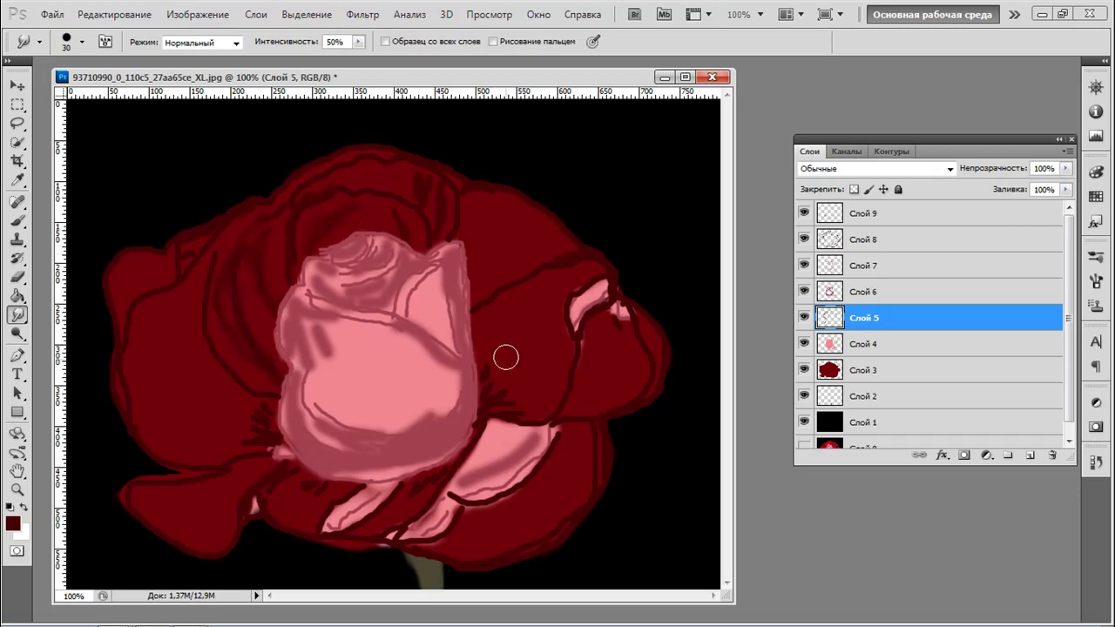
pyautogui.moveTo(483, 388)
pyautogui.mouseDown()
pyautogui.moveTo(505, 366)
pyautogui.moveTo(498, 404)
pyautogui.moveTo(389, 523)
pyautogui.mouseUp()
pyautogui.moveTo(465, 459); pyautogui.dragTo(394, 522)
pyautogui.moveTo(287, 468); pyautogui.dragTo(258, 477)
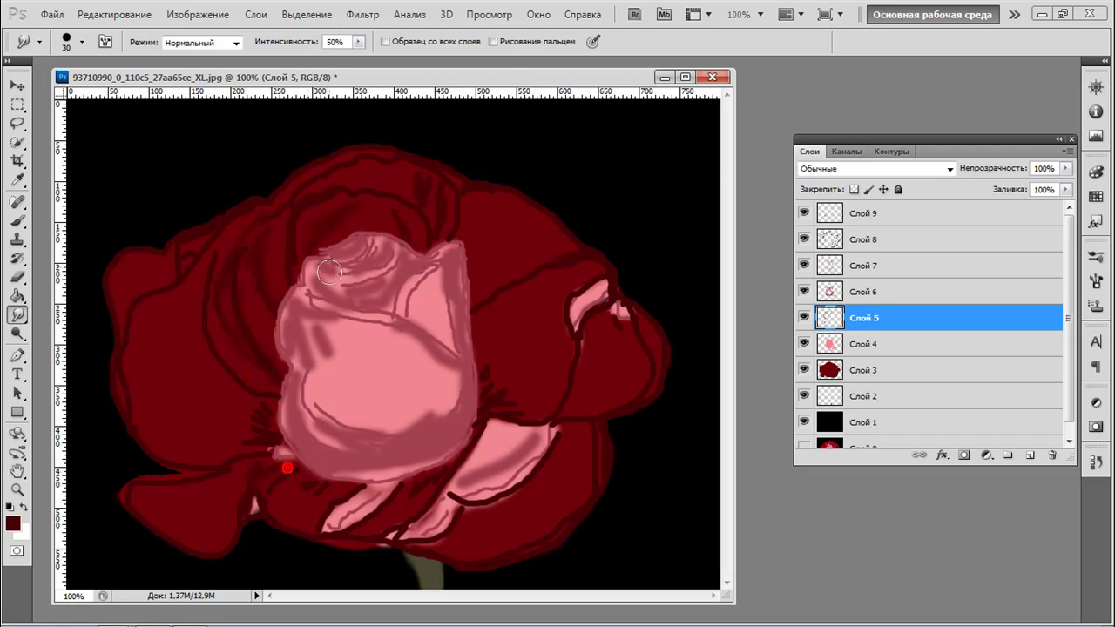
pyautogui.click(803, 318)
pyautogui.click(803, 318)
# Smudge the dark strokes above the bud's right side and along the right and far left petals on Слой 5
pyautogui.moveTo(424, 177)
pyautogui.mouseDown()
pyautogui.moveTo(434, 215)
pyautogui.moveTo(432, 186)
pyautogui.moveTo(406, 180)
pyautogui.moveTo(437, 228)
pyautogui.moveTo(411, 243)
pyautogui.moveTo(388, 216)
pyautogui.moveTo(412, 239)
pyautogui.moveTo(396, 222)
pyautogui.moveTo(394, 175)
pyautogui.moveTo(432, 204)
pyautogui.moveTo(435, 222)
pyautogui.moveTo(342, 212)
pyautogui.moveTo(386, 217)
pyautogui.mouseUp()
pyautogui.moveTo(572, 252); pyautogui.dragTo(491, 304)
pyautogui.moveTo(538, 247); pyautogui.dragTo(483, 309)
pyautogui.moveTo(554, 275); pyautogui.dragTo(502, 314)
pyautogui.moveTo(525, 262); pyautogui.dragTo(493, 314)
pyautogui.moveTo(567, 271)
pyautogui.mouseDown()
pyautogui.moveTo(486, 318)
pyautogui.moveTo(483, 369)
pyautogui.mouseUp()
pyautogui.moveTo(619, 313); pyautogui.dragTo(628, 369)
pyautogui.moveTo(220, 459)
pyautogui.mouseDown()
pyautogui.moveTo(147, 405)
pyautogui.moveTo(132, 371)
pyautogui.mouseUp()
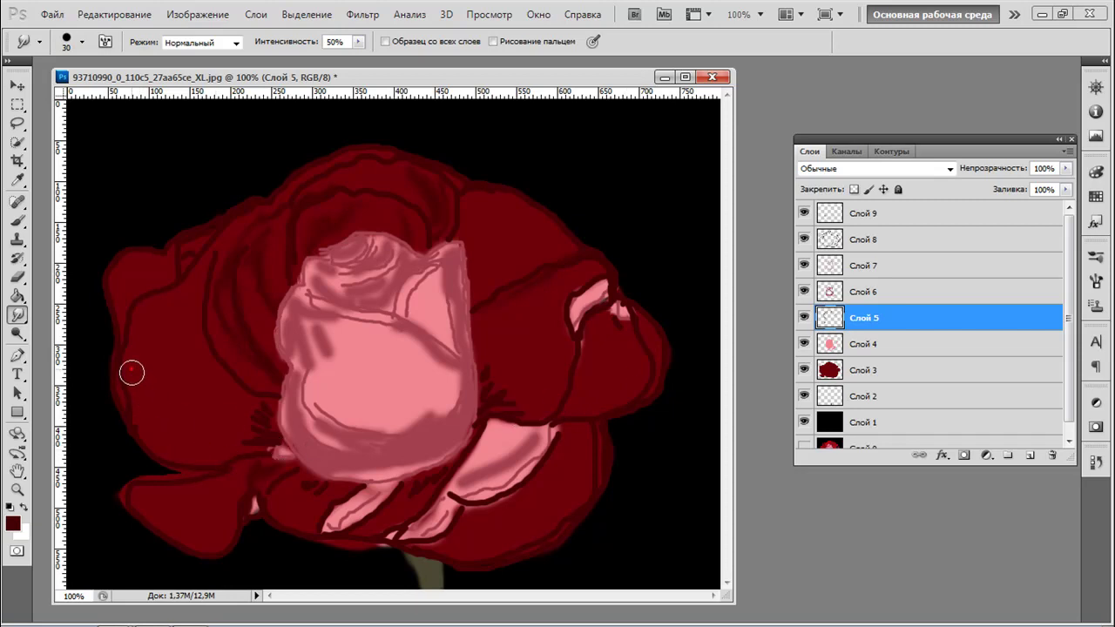
# Select Слой 6 and smudge the dark pink shading along the bottom of the bud
pyautogui.click(910, 291)
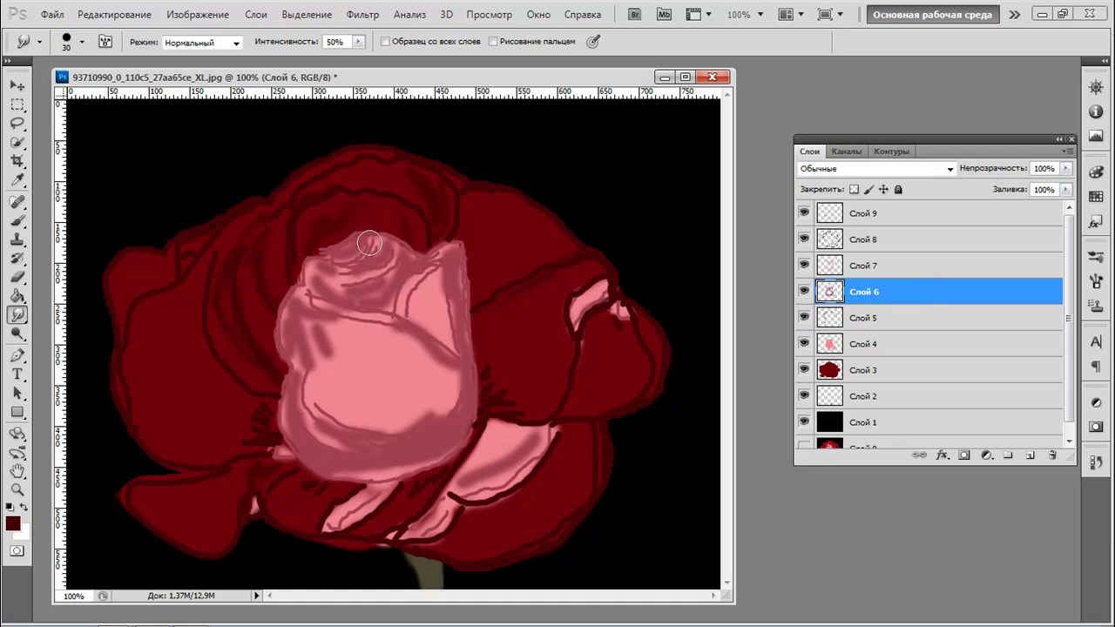
pyautogui.moveTo(311, 409)
pyautogui.mouseDown()
pyautogui.moveTo(333, 446)
pyautogui.moveTo(372, 441)
pyautogui.moveTo(310, 437)
pyautogui.mouseUp()
pyautogui.moveTo(389, 456); pyautogui.dragTo(349, 467)
pyautogui.moveTo(445, 433)
pyautogui.mouseDown()
pyautogui.moveTo(351, 471)
pyautogui.moveTo(435, 427)
pyautogui.moveTo(403, 401)
pyautogui.moveTo(375, 440)
pyautogui.mouseUp()
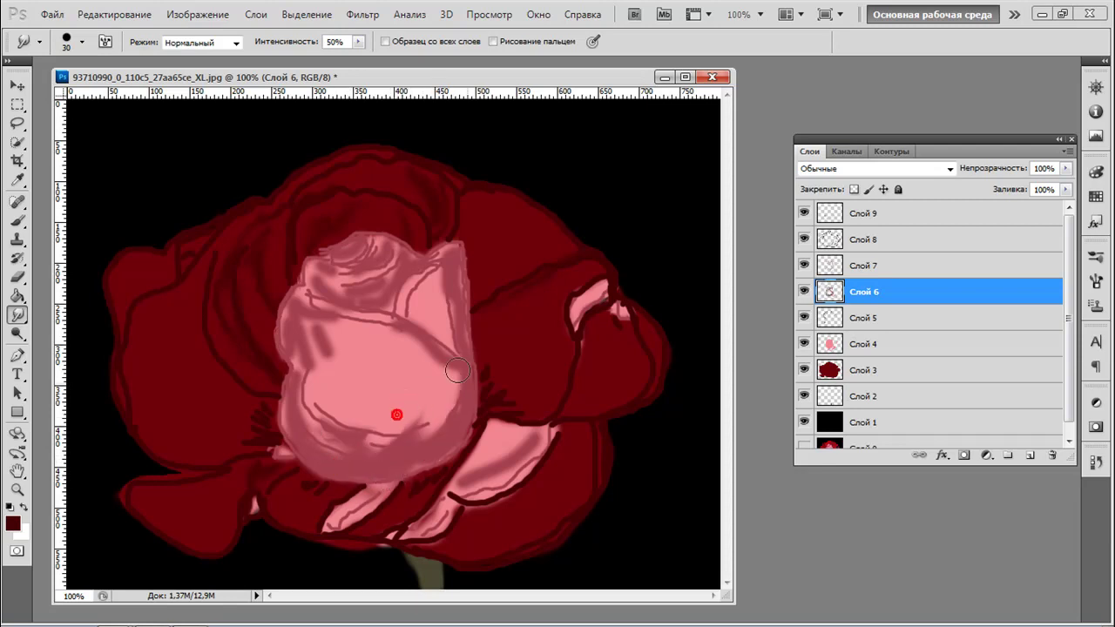
# Smudge the dark pink shading on the right side of the bud and its upright right petal on Слой 6
pyautogui.moveTo(454, 341); pyautogui.dragTo(455, 398)
pyautogui.moveTo(451, 289); pyautogui.dragTo(439, 374)
pyautogui.moveTo(455, 254)
pyautogui.mouseDown()
pyautogui.moveTo(457, 293)
pyautogui.moveTo(451, 246)
pyautogui.mouseUp()
pyautogui.moveTo(442, 294)
pyautogui.mouseDown()
pyautogui.moveTo(415, 377)
pyautogui.moveTo(444, 357)
pyautogui.mouseUp()
pyautogui.moveTo(418, 408)
pyautogui.mouseDown()
pyautogui.moveTo(416, 361)
pyautogui.moveTo(419, 421)
pyautogui.moveTo(422, 337)
pyautogui.moveTo(429, 432)
pyautogui.moveTo(427, 372)
pyautogui.moveTo(404, 421)
pyautogui.mouseUp()
pyautogui.moveTo(403, 366); pyautogui.dragTo(404, 406)
pyautogui.moveTo(429, 380); pyautogui.dragTo(432, 358)
# Smudge the shading on the bud's upper left side, upper crease and inner top petals on Слой 6
pyautogui.moveTo(313, 324); pyautogui.dragTo(339, 378)
pyautogui.moveTo(347, 307); pyautogui.dragTo(313, 383)
pyautogui.moveTo(302, 306)
pyautogui.mouseDown()
pyautogui.moveTo(323, 431)
pyautogui.moveTo(316, 424)
pyautogui.moveTo(372, 432)
pyautogui.moveTo(427, 419)
pyautogui.mouseUp()
pyautogui.moveTo(323, 275); pyautogui.dragTo(361, 307)
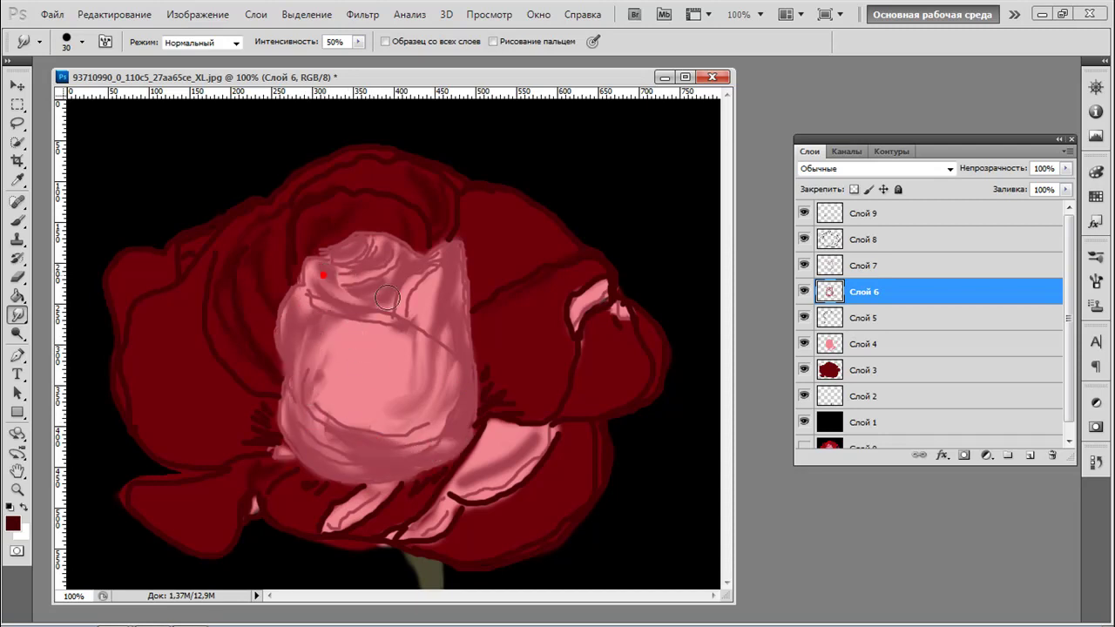
pyautogui.moveTo(401, 274); pyautogui.dragTo(366, 308)
pyautogui.moveTo(378, 257)
pyautogui.mouseDown()
pyautogui.moveTo(351, 268)
pyautogui.moveTo(361, 251)
pyautogui.moveTo(407, 317)
pyautogui.moveTo(426, 313)
pyautogui.mouseUp()
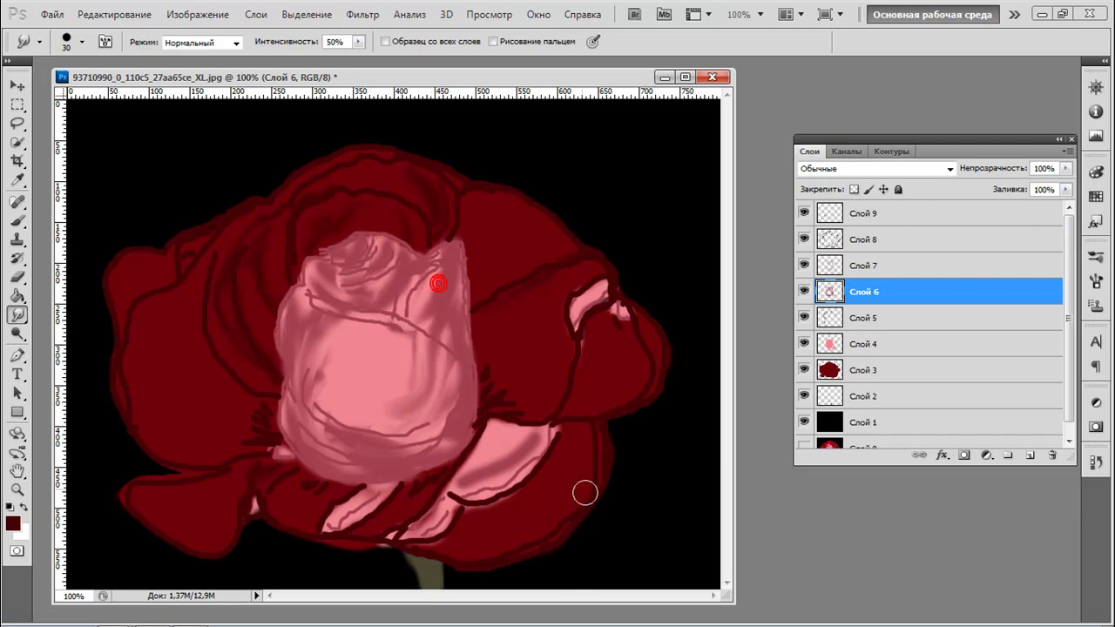
# Smudge the shading on the pink patches of the lower petals and the right petal's folded edge on Слой 6
pyautogui.moveTo(538, 435)
pyautogui.mouseDown()
pyautogui.moveTo(518, 471)
pyautogui.moveTo(552, 427)
pyautogui.moveTo(444, 499)
pyautogui.moveTo(495, 466)
pyautogui.moveTo(474, 509)
pyautogui.moveTo(455, 493)
pyautogui.moveTo(508, 497)
pyautogui.mouseUp()
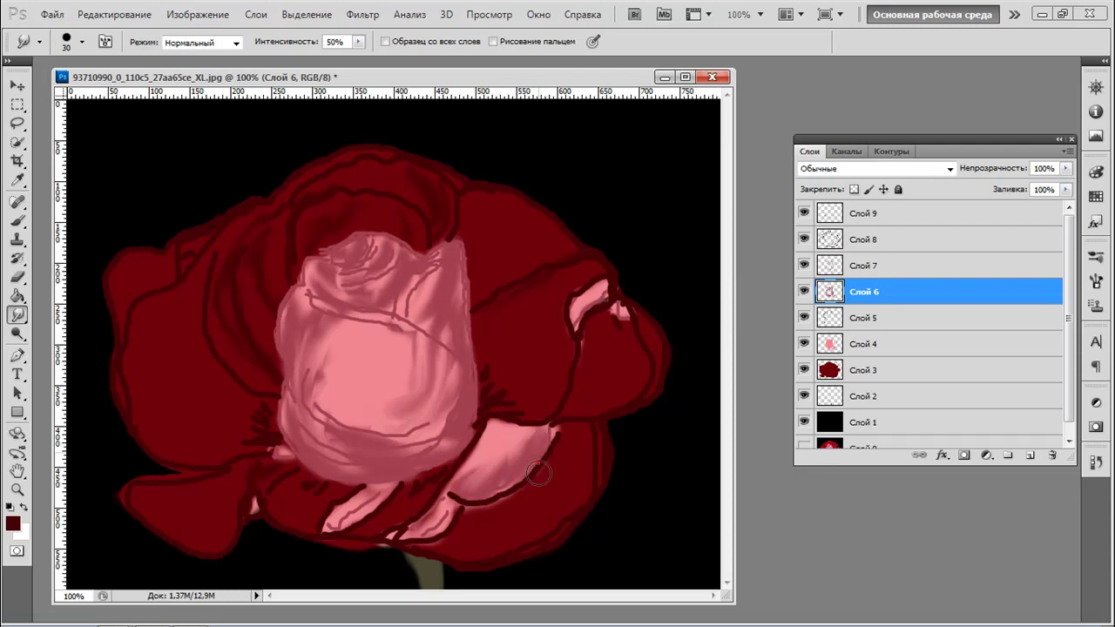
pyautogui.moveTo(623, 306)
pyautogui.mouseDown()
pyautogui.moveTo(581, 323)
pyautogui.moveTo(598, 286)
pyautogui.moveTo(584, 322)
pyautogui.moveTo(631, 307)
pyautogui.moveTo(619, 331)
pyautogui.moveTo(617, 302)
pyautogui.mouseUp()
pyautogui.click(617, 304)
pyautogui.moveTo(443, 500)
pyautogui.mouseDown()
pyautogui.moveTo(409, 528)
pyautogui.moveTo(439, 515)
pyautogui.moveTo(423, 531)
pyautogui.moveTo(378, 516)
pyautogui.moveTo(381, 497)
pyautogui.moveTo(343, 520)
pyautogui.moveTo(357, 505)
pyautogui.moveTo(344, 507)
pyautogui.moveTo(374, 499)
pyautogui.mouseUp()
pyautogui.click(256, 503)
pyautogui.click(277, 471)
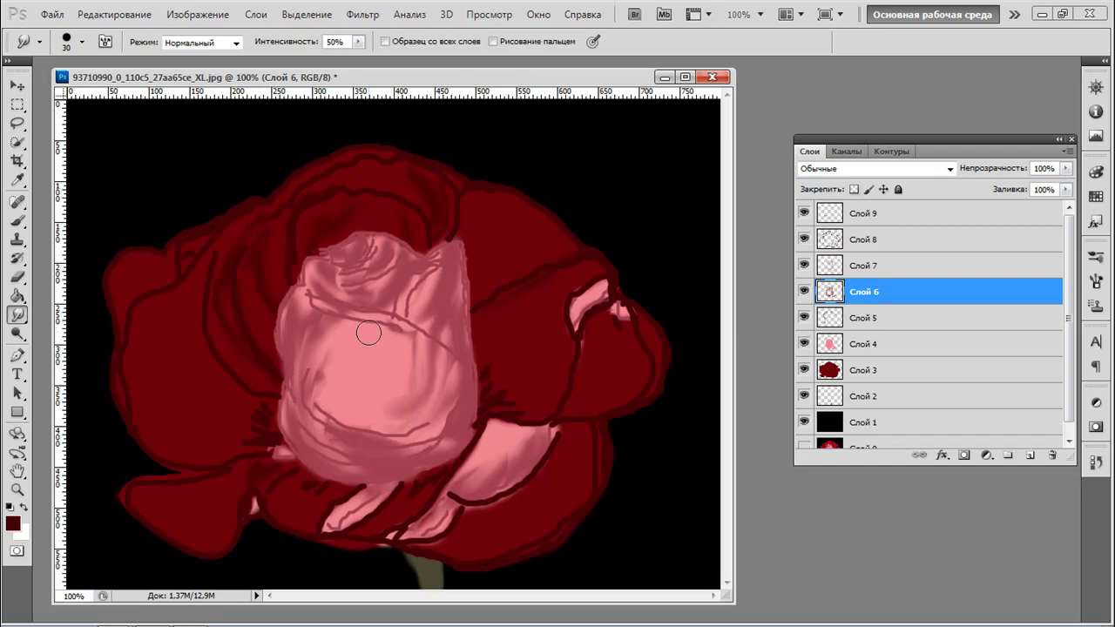
# Blend the shading around the bud's light center and near its top again on Слой 6
pyautogui.moveTo(438, 351); pyautogui.dragTo(406, 418)
pyautogui.moveTo(403, 361)
pyautogui.mouseDown()
pyautogui.moveTo(420, 414)
pyautogui.moveTo(429, 365)
pyautogui.moveTo(446, 402)
pyautogui.moveTo(433, 359)
pyautogui.moveTo(396, 417)
pyautogui.moveTo(361, 438)
pyautogui.moveTo(350, 423)
pyautogui.moveTo(326, 422)
pyautogui.moveTo(380, 452)
pyautogui.moveTo(331, 349)
pyautogui.moveTo(291, 384)
pyautogui.moveTo(312, 417)
pyautogui.moveTo(291, 368)
pyautogui.moveTo(315, 355)
pyautogui.moveTo(319, 298)
pyautogui.moveTo(296, 318)
pyautogui.moveTo(327, 296)
pyautogui.moveTo(305, 327)
pyautogui.moveTo(314, 298)
pyautogui.mouseUp()
pyautogui.moveTo(405, 280)
pyautogui.mouseDown()
pyautogui.moveTo(403, 290)
pyautogui.moveTo(410, 277)
pyautogui.mouseUp()
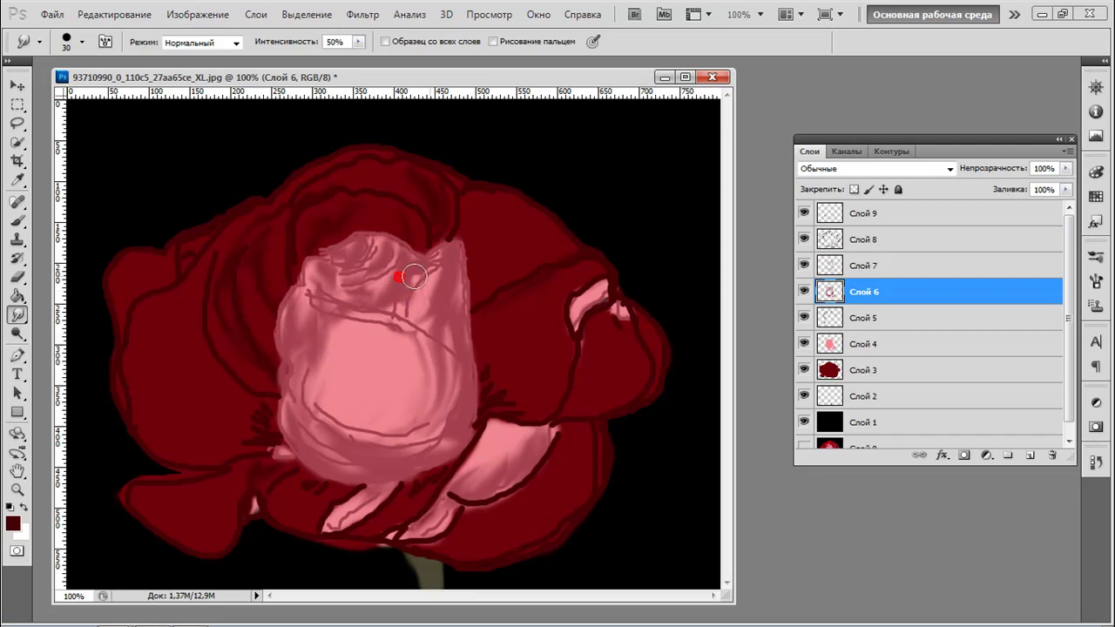
pyautogui.moveTo(408, 329)
pyautogui.mouseDown()
pyautogui.moveTo(400, 301)
pyautogui.moveTo(410, 281)
pyautogui.moveTo(424, 386)
pyautogui.moveTo(439, 412)
pyautogui.moveTo(441, 392)
pyautogui.mouseUp()
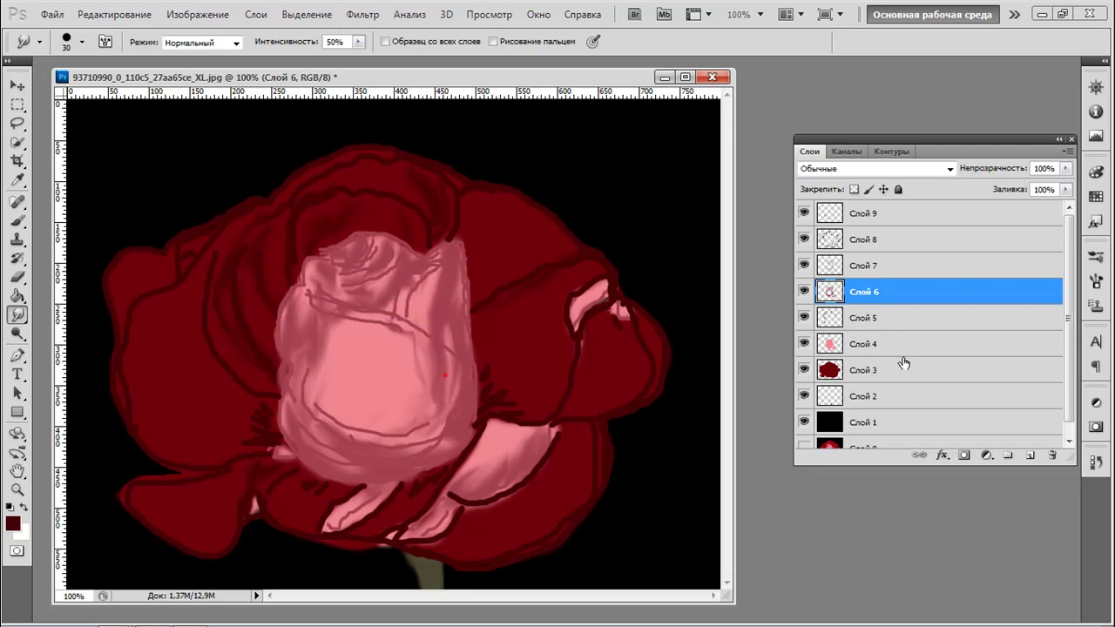
# Select Слой 7 and smudge the crease line across the upper bud with a soft round 10 px Smudge brush
pyautogui.click(903, 266)
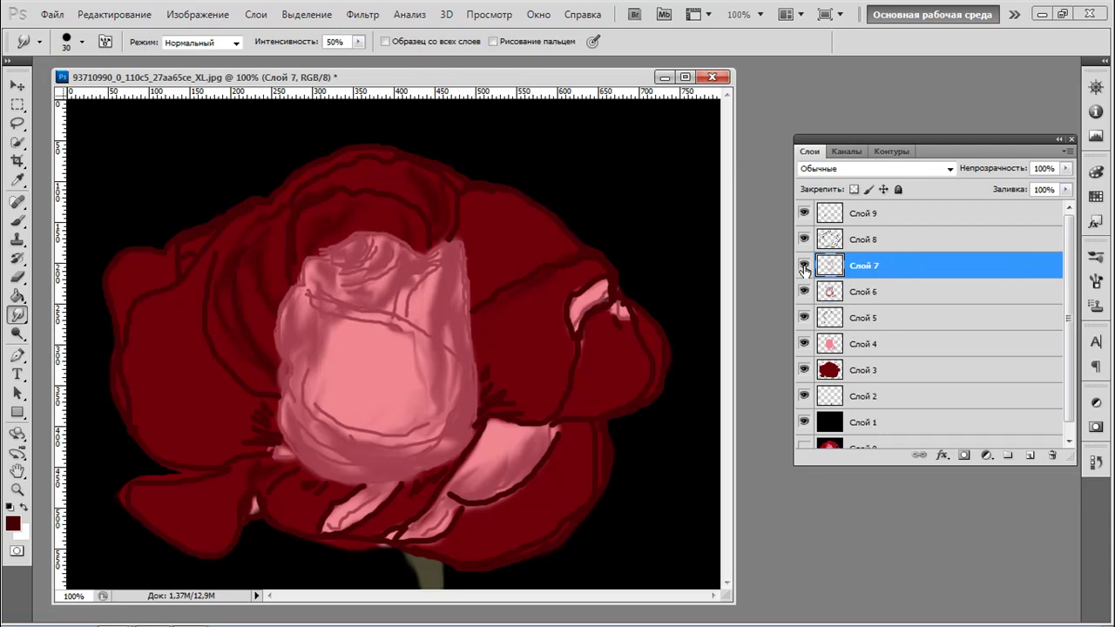
pyautogui.click(804, 266)
pyautogui.click(804, 266)
pyautogui.click(83, 42)
pyautogui.moveTo(35, 87); pyautogui.dragTo(31, 87)
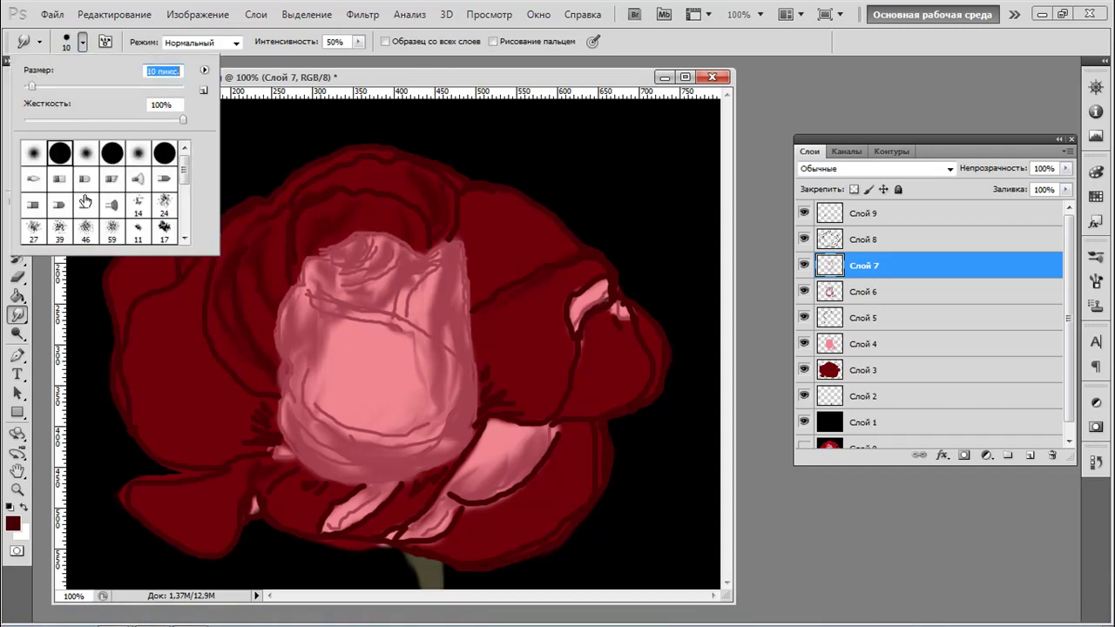
pyautogui.click(33, 156)
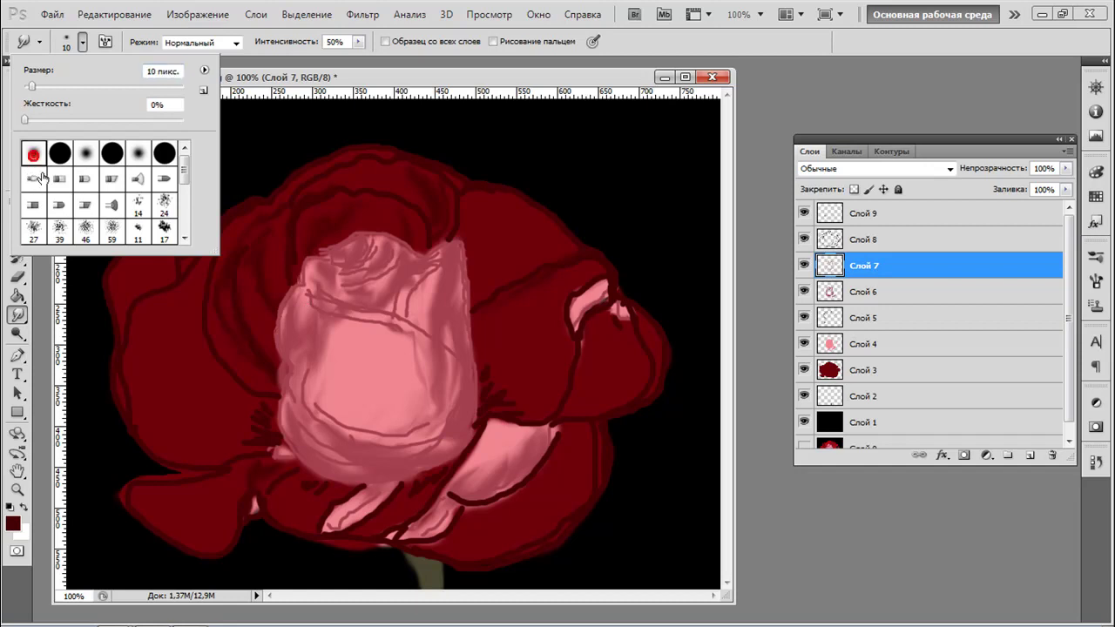
pyautogui.click(308, 293)
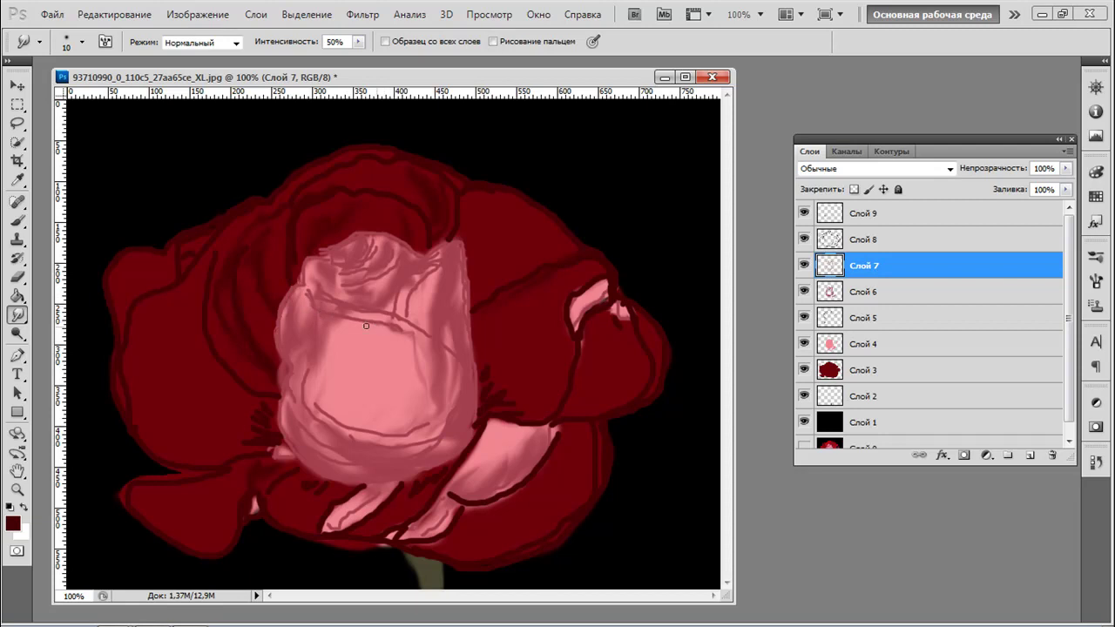
pyautogui.moveTo(359, 321); pyautogui.dragTo(410, 335)
# Switch to the hard round Smudge brush with 100% hardness and smudge the bud's upper left and lower contour lines on Слой 7
pyautogui.click(81, 41)
pyautogui.click(59, 153)
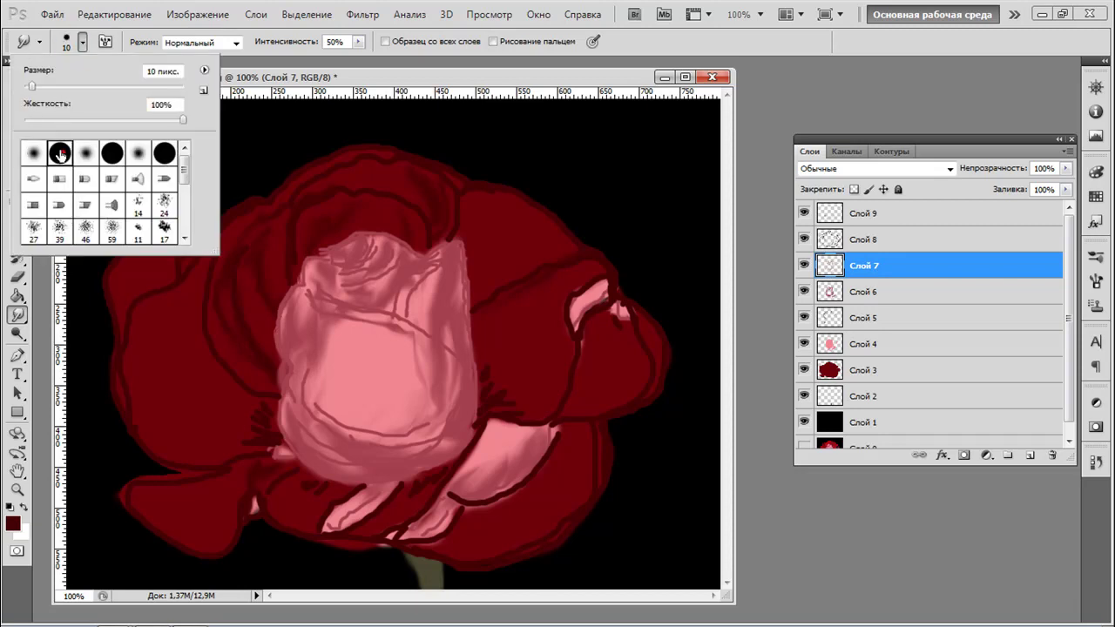
pyautogui.click(308, 296)
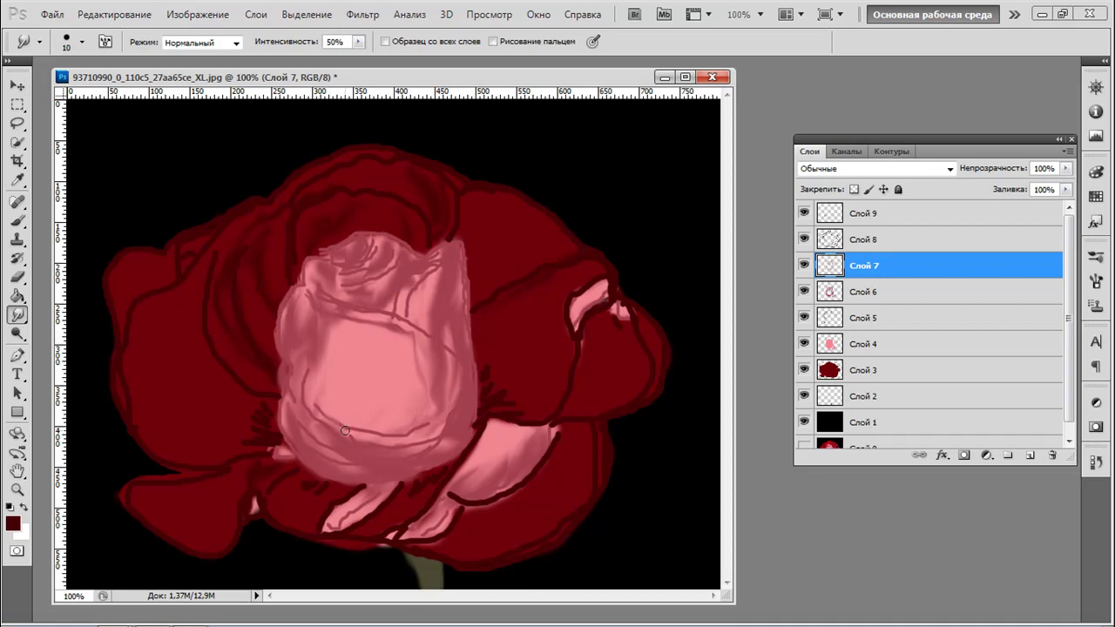
pyautogui.moveTo(316, 406)
pyautogui.mouseDown()
pyautogui.moveTo(349, 430)
pyautogui.moveTo(432, 426)
pyautogui.mouseUp()
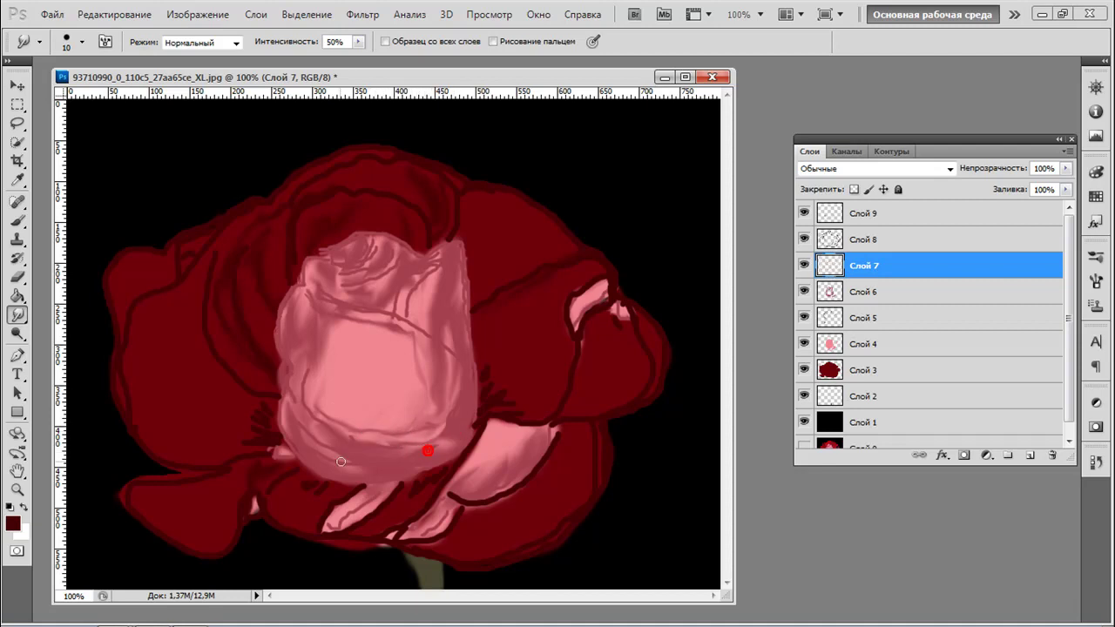
pyautogui.moveTo(306, 431)
pyautogui.mouseDown()
pyautogui.moveTo(343, 465)
pyautogui.moveTo(278, 438)
pyautogui.moveTo(288, 443)
pyautogui.mouseUp()
pyautogui.moveTo(307, 383)
pyautogui.mouseDown()
pyautogui.moveTo(300, 411)
pyautogui.moveTo(314, 410)
pyautogui.mouseUp()
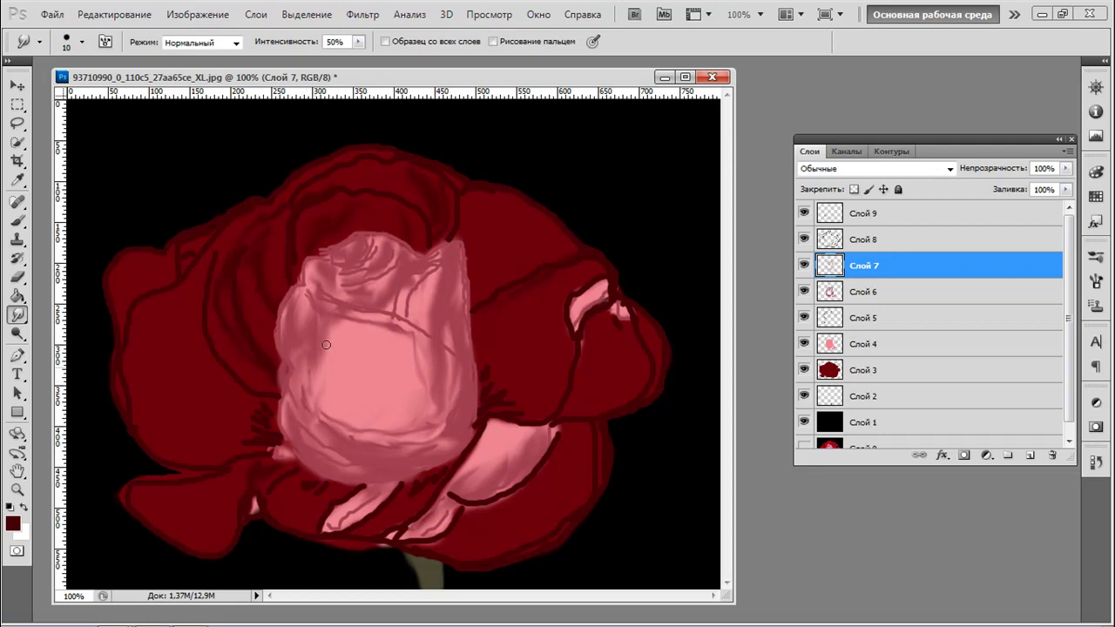
# Smudge the upper crease line and the fine lines among the bud's top petals on Слой 7
pyautogui.moveTo(373, 307); pyautogui.dragTo(415, 333)
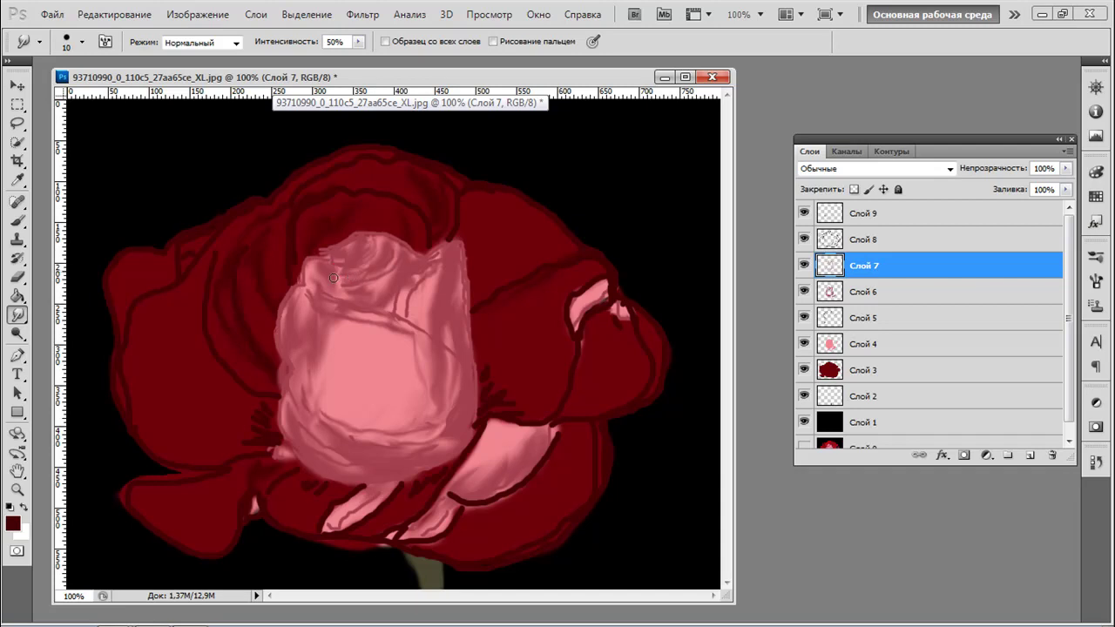
pyautogui.moveTo(342, 284)
pyautogui.mouseDown()
pyautogui.moveTo(392, 274)
pyautogui.moveTo(401, 288)
pyautogui.moveTo(436, 259)
pyautogui.mouseUp()
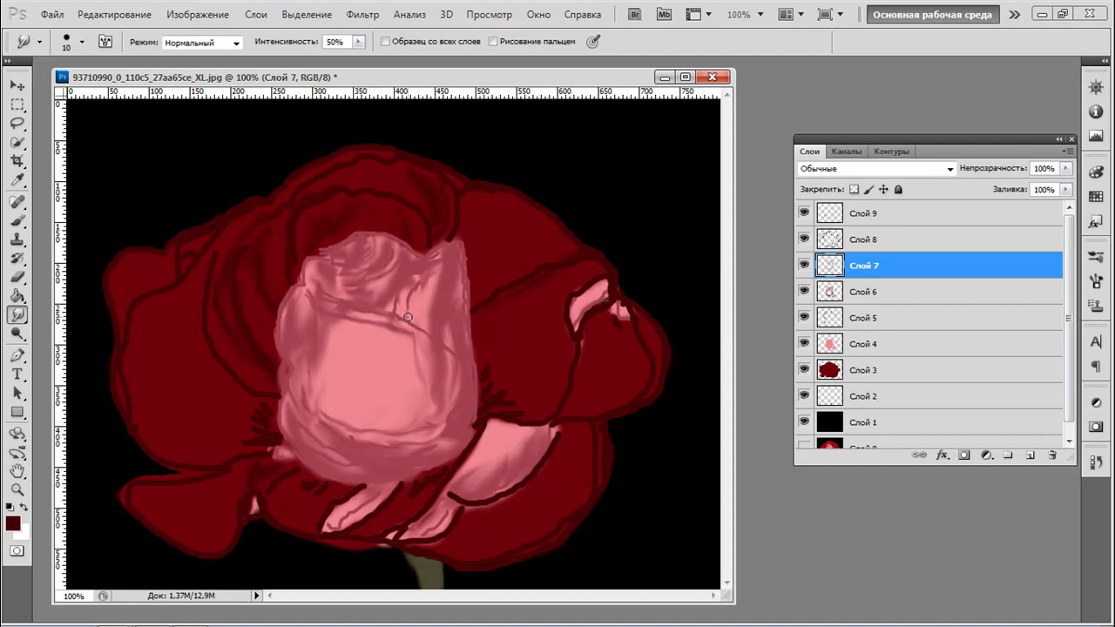
pyautogui.moveTo(400, 303); pyautogui.dragTo(396, 309)
# Smudge the outlines on the bud's right and left edges and the lines on the pink patches beneath it on Слой 7
pyautogui.moveTo(467, 254); pyautogui.dragTo(468, 287)
pyautogui.moveTo(472, 371); pyautogui.dragTo(475, 382)
pyautogui.moveTo(283, 384); pyautogui.dragTo(281, 363)
pyautogui.moveTo(286, 409)
pyautogui.mouseDown()
pyautogui.moveTo(286, 284)
pyautogui.moveTo(345, 253)
pyautogui.moveTo(392, 263)
pyautogui.mouseUp()
pyautogui.moveTo(380, 489); pyautogui.dragTo(345, 519)
pyautogui.moveTo(442, 503); pyautogui.dragTo(428, 525)
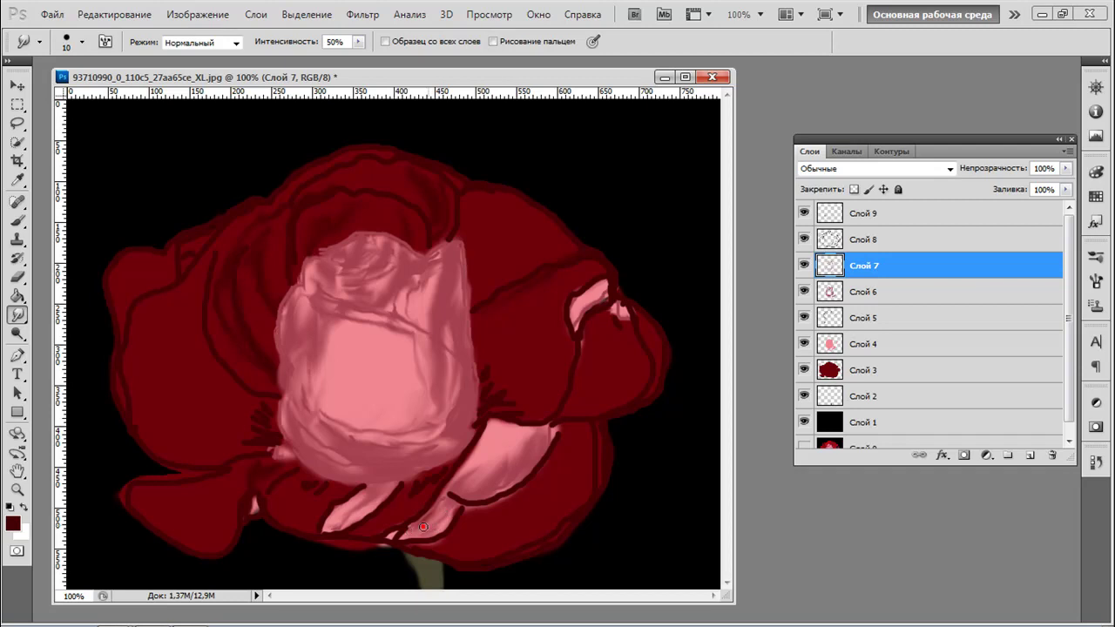
# Select Слой 8 and smudge the dark outlines of the left petals and the lower-left petal
pyautogui.click(899, 247)
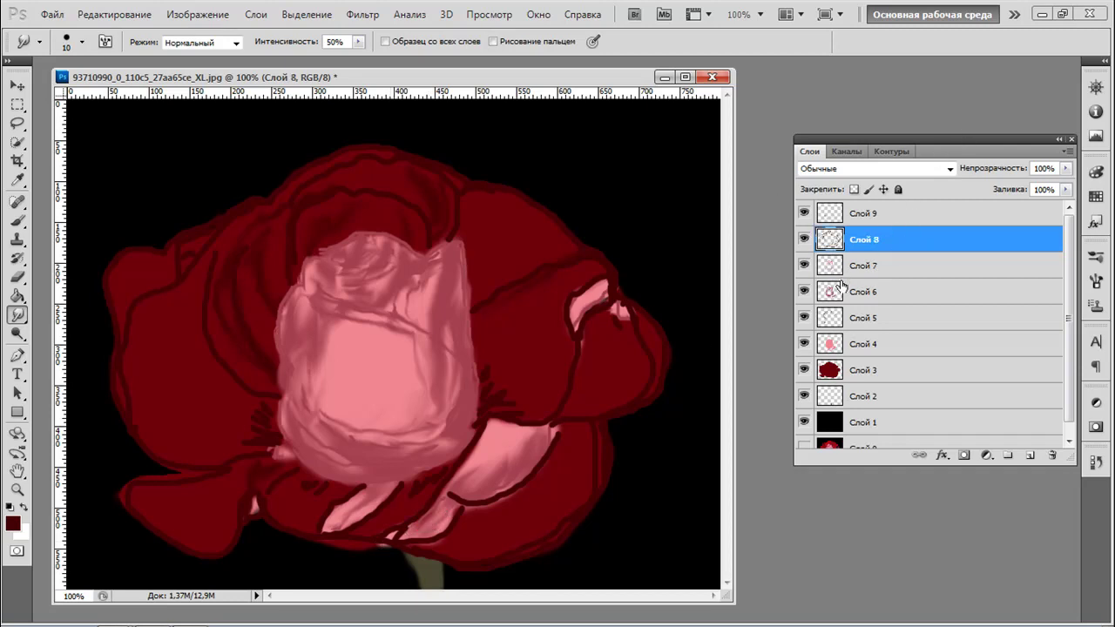
pyautogui.click(804, 239)
pyautogui.click(804, 240)
pyautogui.moveTo(153, 295)
pyautogui.mouseDown()
pyautogui.moveTo(118, 326)
pyautogui.moveTo(120, 346)
pyautogui.mouseUp()
pyautogui.moveTo(186, 245)
pyautogui.mouseDown()
pyautogui.moveTo(178, 287)
pyautogui.moveTo(201, 254)
pyautogui.mouseUp()
pyautogui.click(125, 364)
pyautogui.moveTo(197, 488)
pyautogui.mouseDown()
pyautogui.moveTo(159, 482)
pyautogui.moveTo(213, 472)
pyautogui.moveTo(157, 479)
pyautogui.moveTo(127, 500)
pyautogui.moveTo(128, 488)
pyautogui.moveTo(127, 508)
pyautogui.moveTo(185, 545)
pyautogui.moveTo(227, 542)
pyautogui.mouseUp()
pyautogui.moveTo(262, 484); pyautogui.dragTo(269, 519)
pyautogui.click(291, 472)
# Smudge the dark contour lines around the small pink patches on the right petal's upper fold on Слой 8
pyautogui.moveTo(610, 278)
pyautogui.mouseDown()
pyautogui.moveTo(573, 284)
pyautogui.moveTo(562, 301)
pyautogui.moveTo(589, 273)
pyautogui.moveTo(562, 320)
pyautogui.moveTo(572, 343)
pyautogui.moveTo(568, 304)
pyautogui.moveTo(575, 336)
pyautogui.mouseUp()
pyautogui.moveTo(614, 285); pyautogui.dragTo(577, 341)
pyautogui.moveTo(609, 266); pyautogui.dragTo(637, 315)
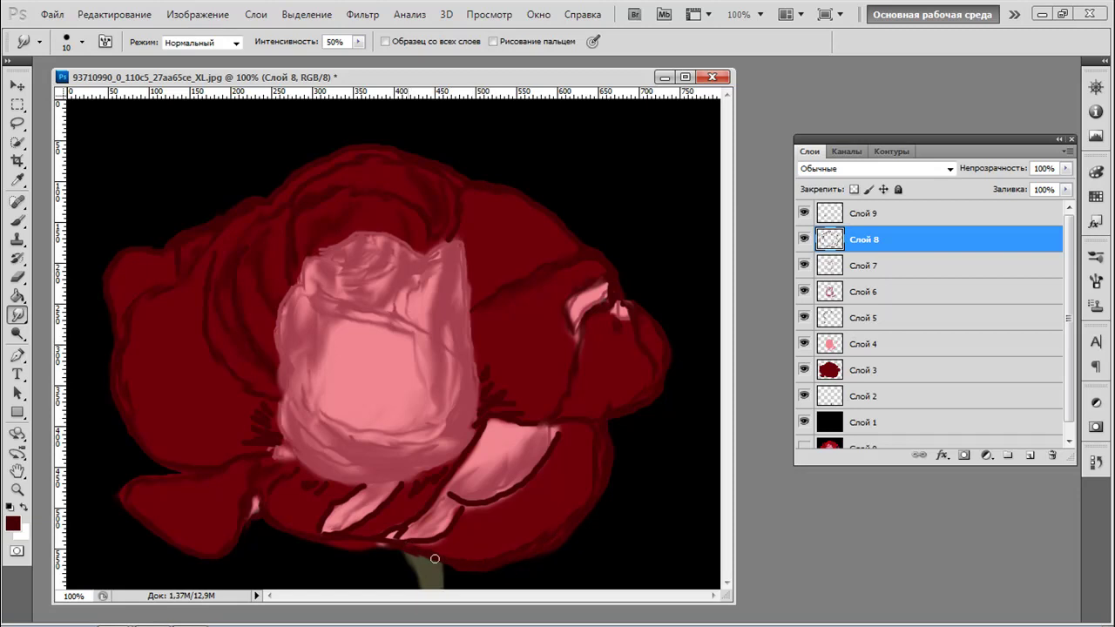
# Smudge the dark lines bordering the pink patches beneath the bud on Слой 8
pyautogui.moveTo(539, 456)
pyautogui.mouseDown()
pyautogui.moveTo(557, 419)
pyautogui.moveTo(549, 412)
pyautogui.moveTo(568, 417)
pyautogui.mouseUp()
pyautogui.moveTo(489, 412); pyautogui.dragTo(538, 418)
pyautogui.moveTo(458, 467)
pyautogui.mouseDown()
pyautogui.moveTo(401, 533)
pyautogui.moveTo(379, 536)
pyautogui.moveTo(401, 527)
pyautogui.moveTo(386, 534)
pyautogui.moveTo(412, 538)
pyautogui.moveTo(513, 489)
pyautogui.moveTo(495, 509)
pyautogui.moveTo(458, 505)
pyautogui.moveTo(503, 494)
pyautogui.moveTo(550, 439)
pyautogui.moveTo(525, 486)
pyautogui.mouseUp()
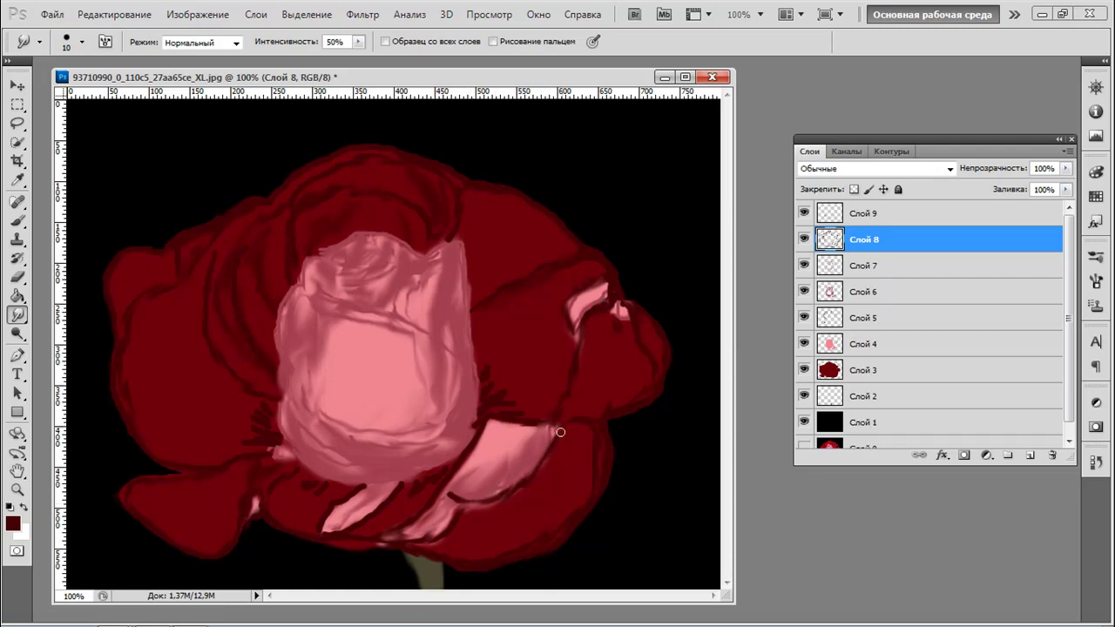
pyautogui.moveTo(453, 497)
pyautogui.mouseDown()
pyautogui.moveTo(483, 506)
pyautogui.moveTo(443, 497)
pyautogui.moveTo(467, 506)
pyautogui.moveTo(506, 494)
pyautogui.moveTo(514, 472)
pyautogui.moveTo(480, 495)
pyautogui.moveTo(543, 478)
pyautogui.moveTo(496, 503)
pyautogui.moveTo(535, 497)
pyautogui.moveTo(490, 504)
pyautogui.mouseUp()
pyautogui.moveTo(381, 534); pyautogui.dragTo(332, 542)
pyautogui.moveTo(392, 523); pyautogui.dragTo(360, 543)
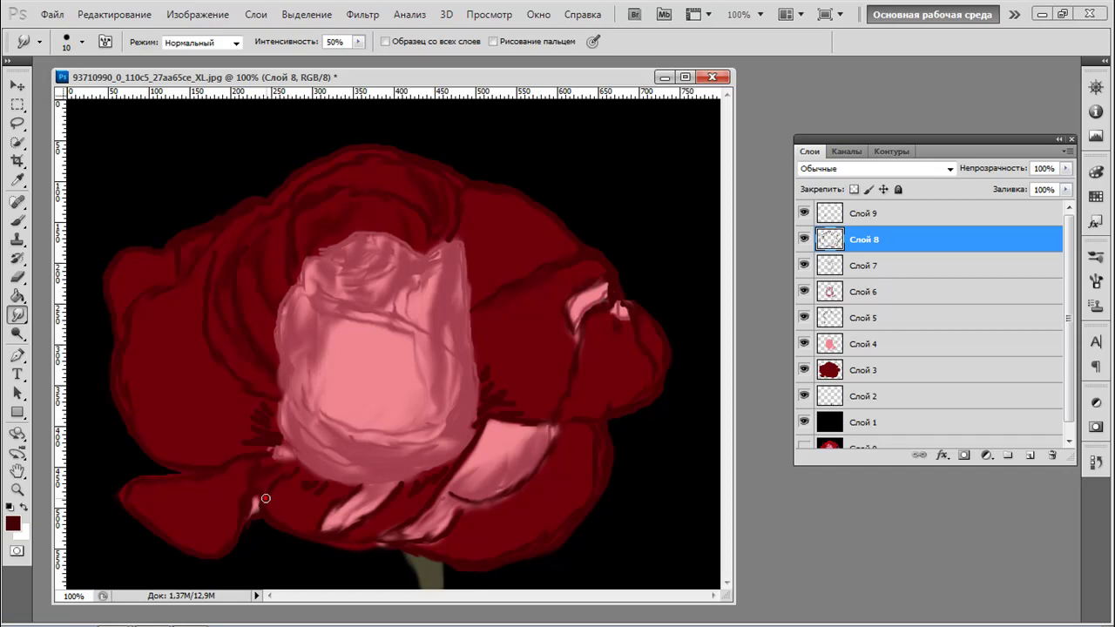
# Smudge the dark lines by the small lower-left pink patch and along both sides of the bud's base on Слой 8
pyautogui.moveTo(261, 491); pyautogui.dragTo(279, 478)
pyautogui.moveTo(259, 427); pyautogui.dragTo(272, 428)
pyautogui.moveTo(490, 372)
pyautogui.mouseDown()
pyautogui.moveTo(486, 402)
pyautogui.moveTo(494, 384)
pyautogui.moveTo(487, 399)
pyautogui.moveTo(495, 395)
pyautogui.moveTo(482, 419)
pyautogui.moveTo(504, 395)
pyautogui.moveTo(475, 425)
pyautogui.mouseUp()
pyautogui.moveTo(473, 425)
pyautogui.mouseDown()
pyautogui.moveTo(472, 414)
pyautogui.moveTo(461, 452)
pyautogui.moveTo(444, 441)
pyautogui.mouseUp()
# Select Слой 9 and smudge the short dark hatch strokes around the base of the bud
pyautogui.click(890, 296)
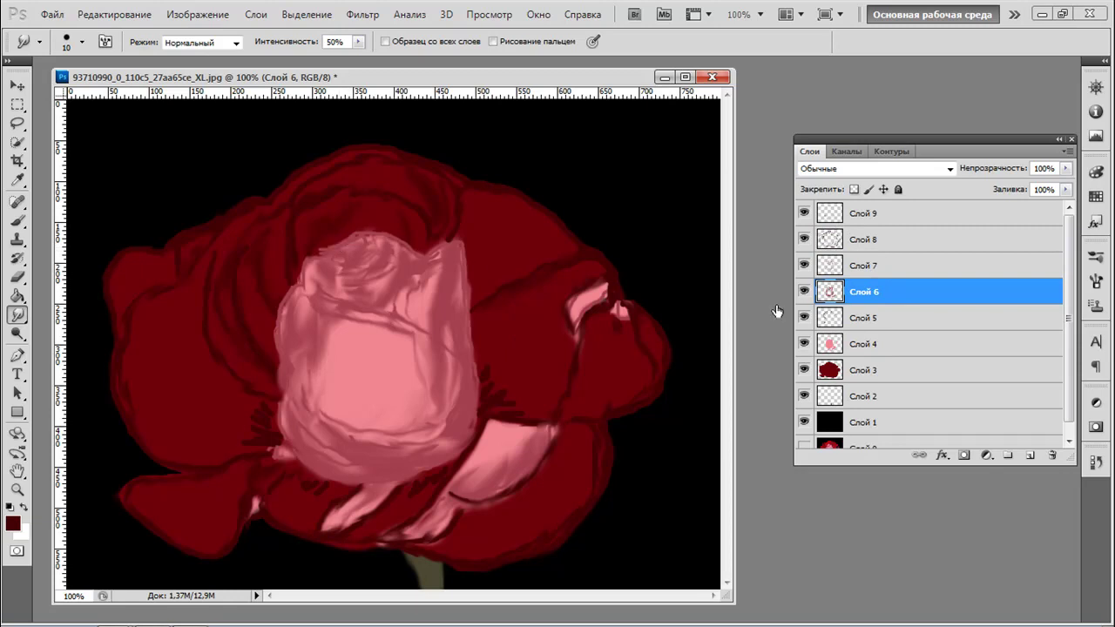
pyautogui.click(881, 244)
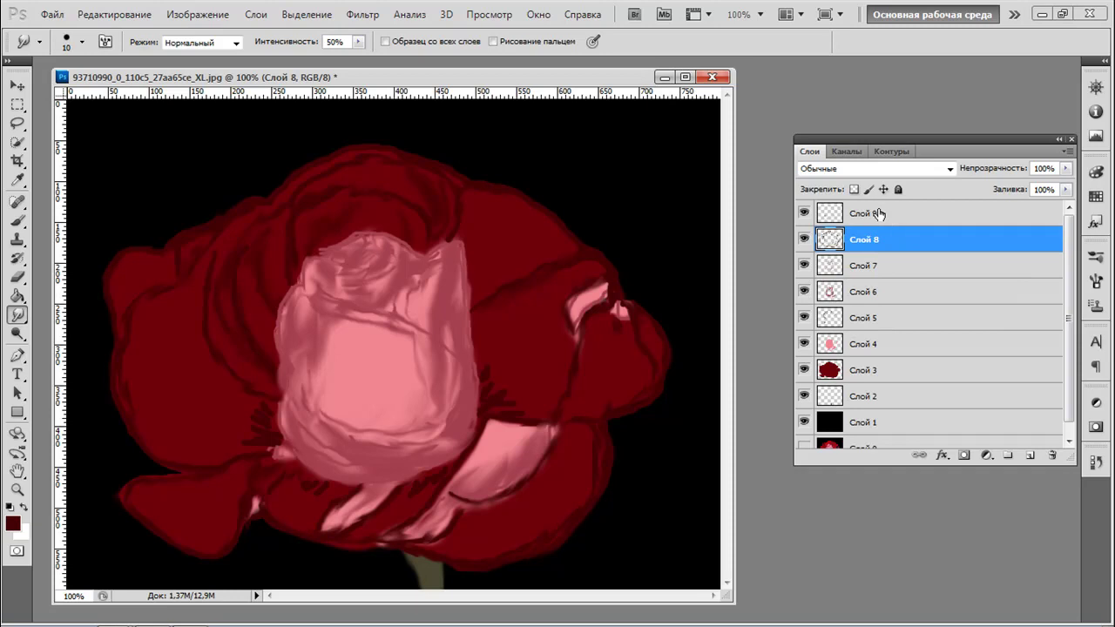
pyautogui.click(878, 211)
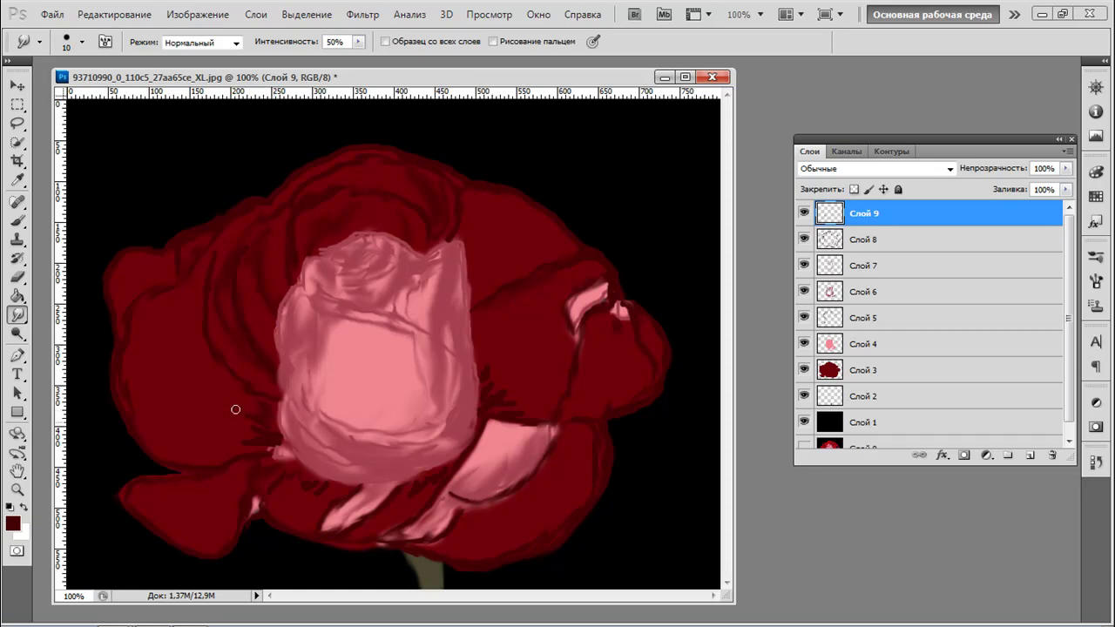
pyautogui.click(277, 443)
pyautogui.click(258, 453)
pyautogui.click(309, 480)
pyautogui.click(424, 480)
# Show the rose photo on Слой 0 and hide the black Слой 1, leaving Слой 2 visible
pyautogui.scroll(-1, 884, 411)
pyautogui.click(803, 435)
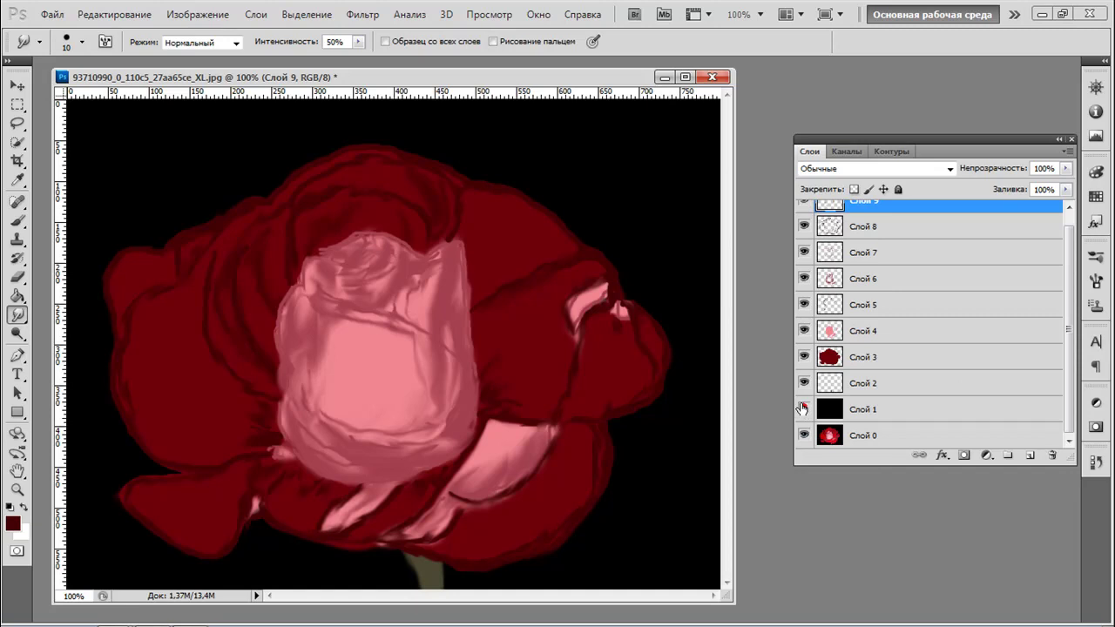
pyautogui.click(803, 409)
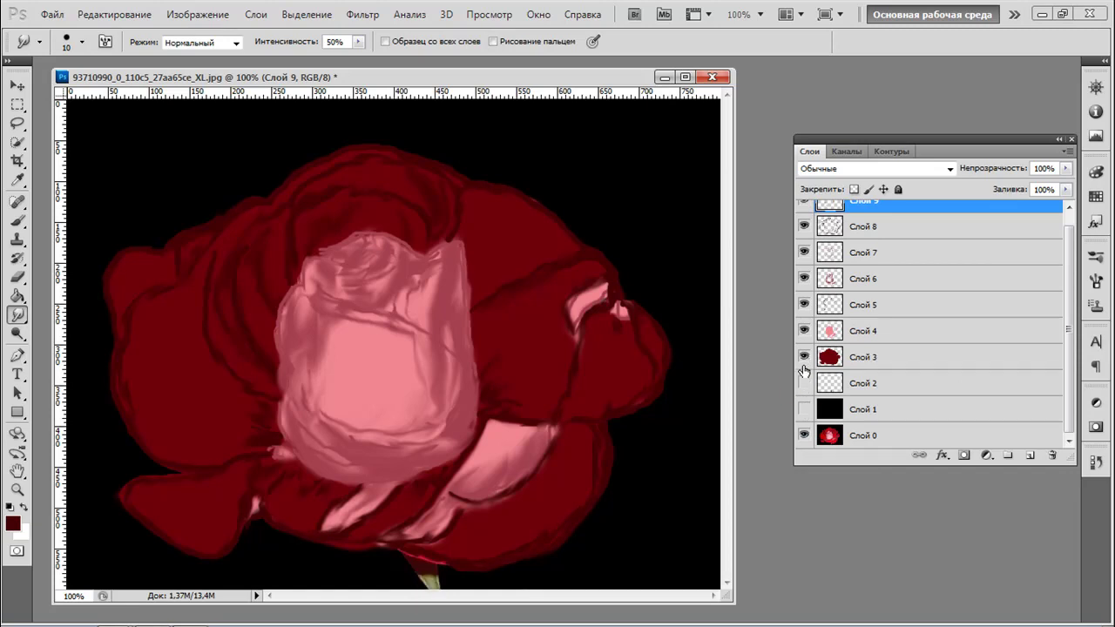
pyautogui.click(803, 383)
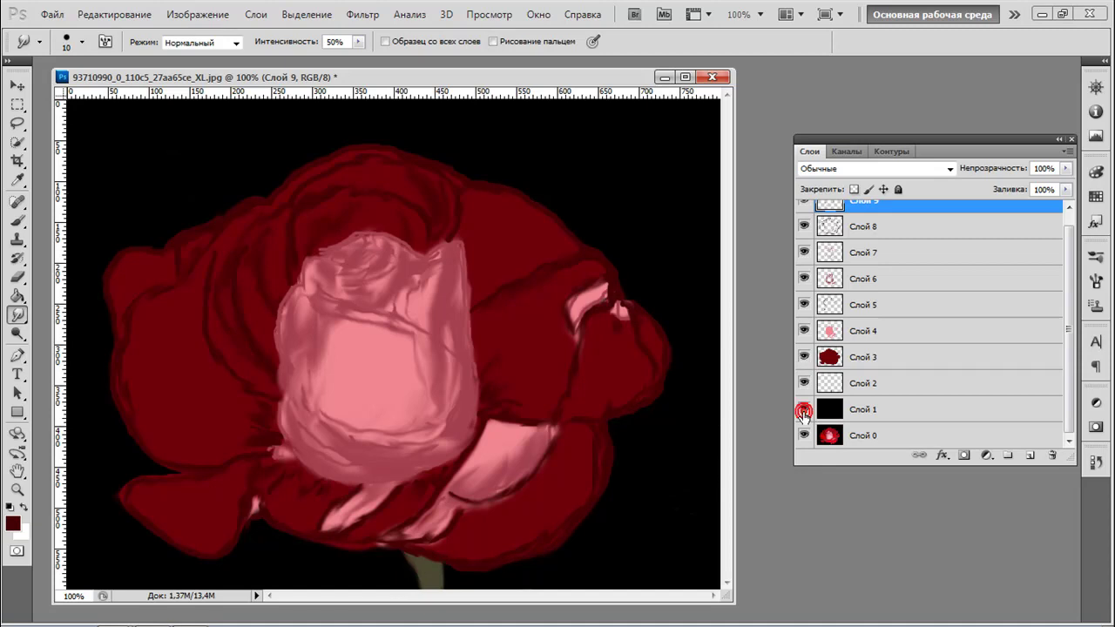
# Set the opacity of Слой 3 to 51% and of Слой 4 to 50%
pyautogui.click(954, 358)
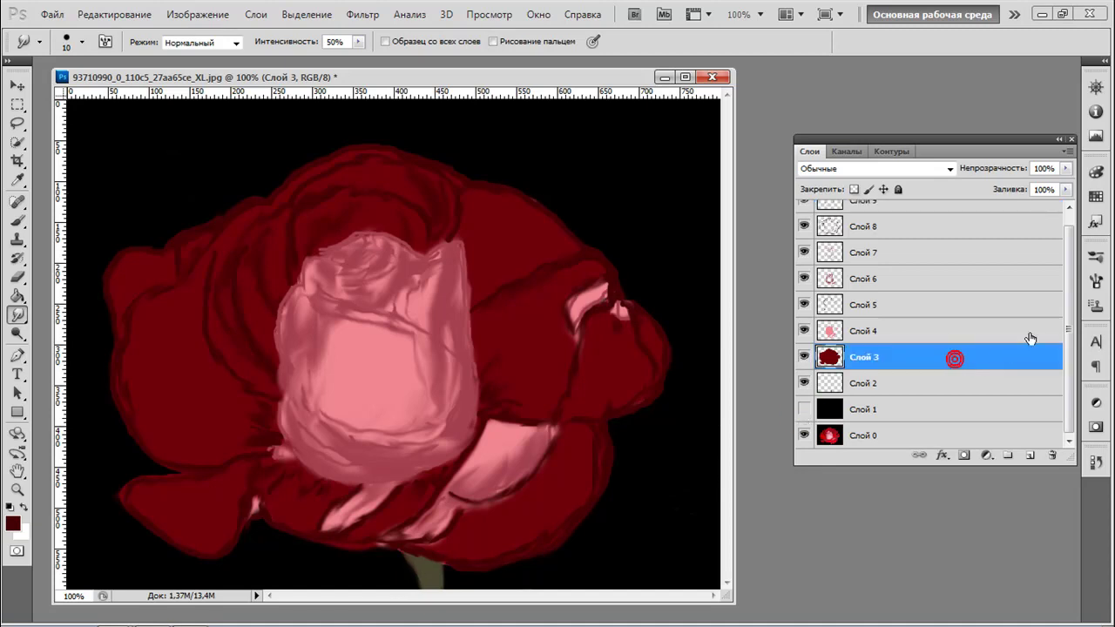
pyautogui.click(1066, 169)
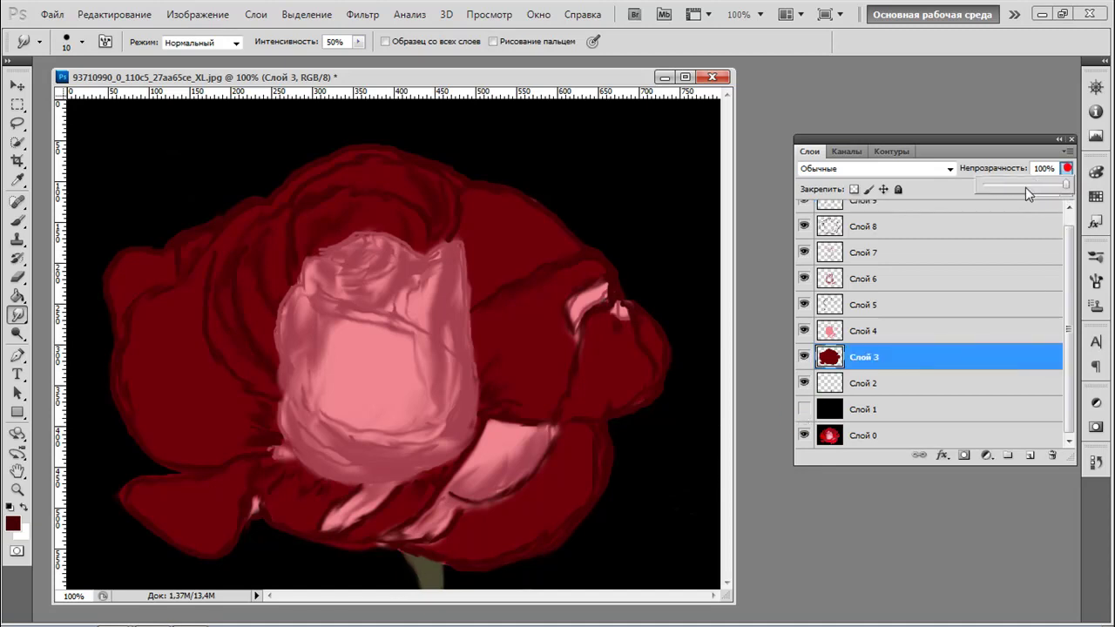
pyautogui.click(1025, 187)
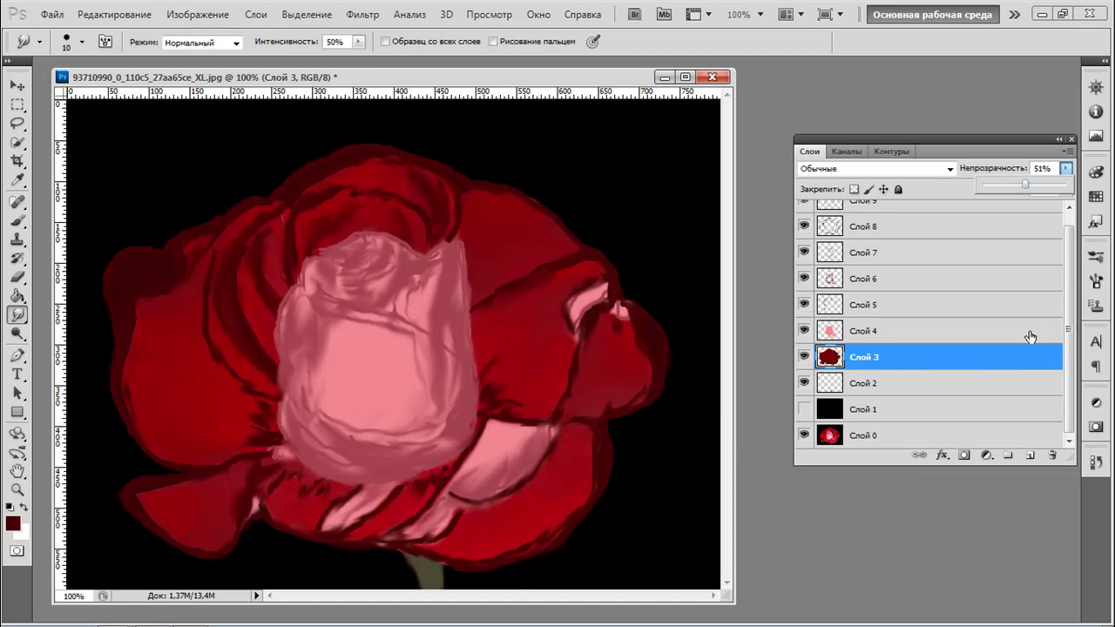
pyautogui.click(994, 331)
pyautogui.click(1067, 169)
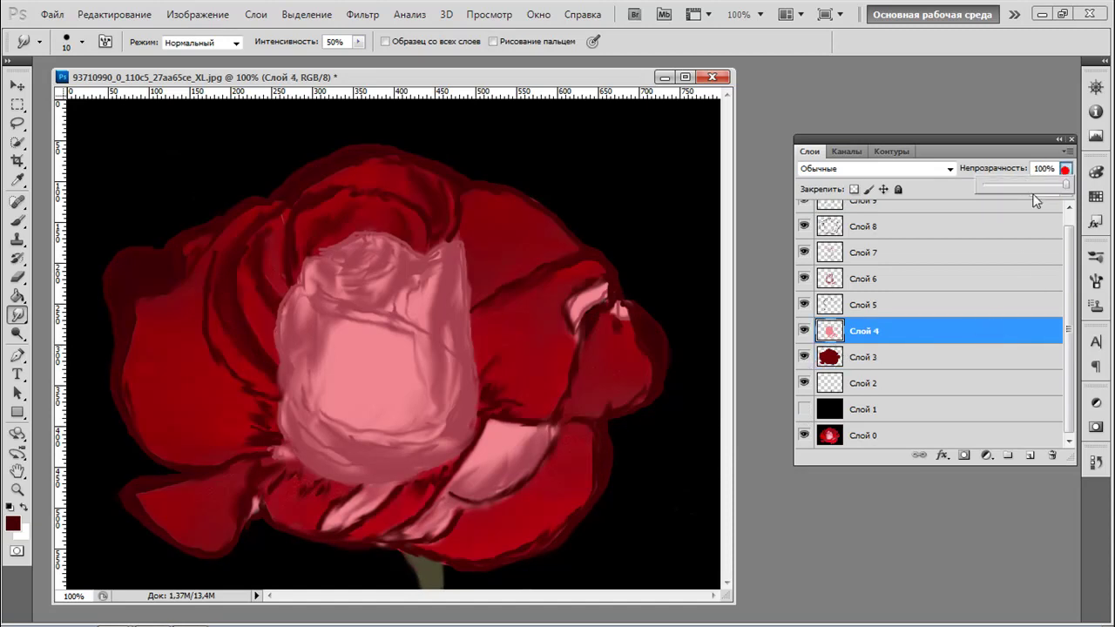
pyautogui.click(1024, 187)
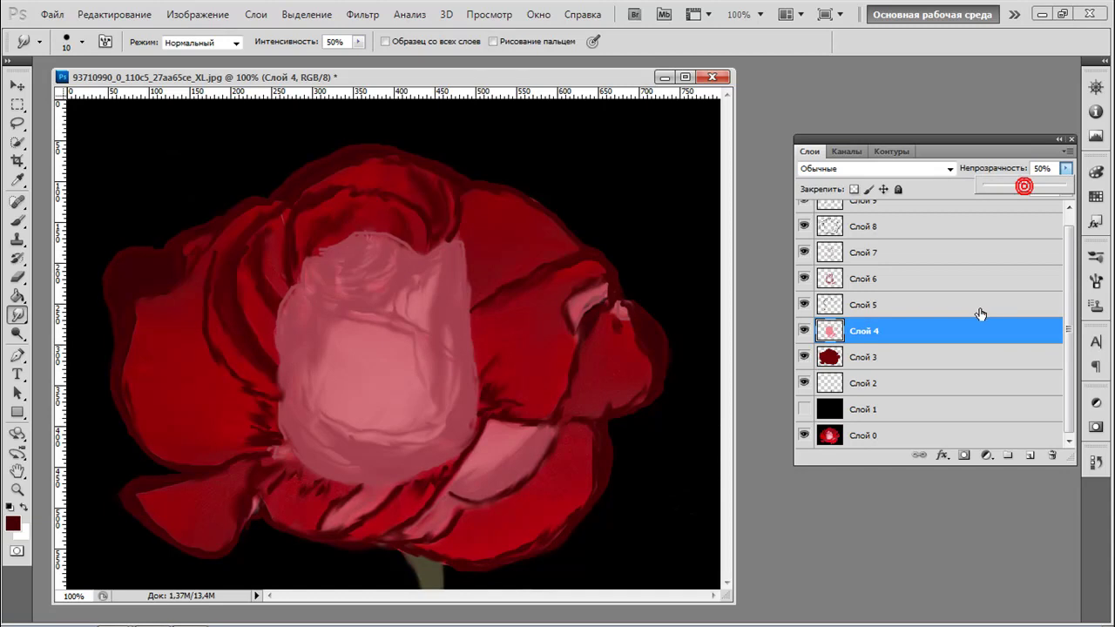
# Reduce the opacity of Слой 5 to about half and set Слой 6 to 54%
pyautogui.click(980, 304)
pyautogui.click(1067, 169)
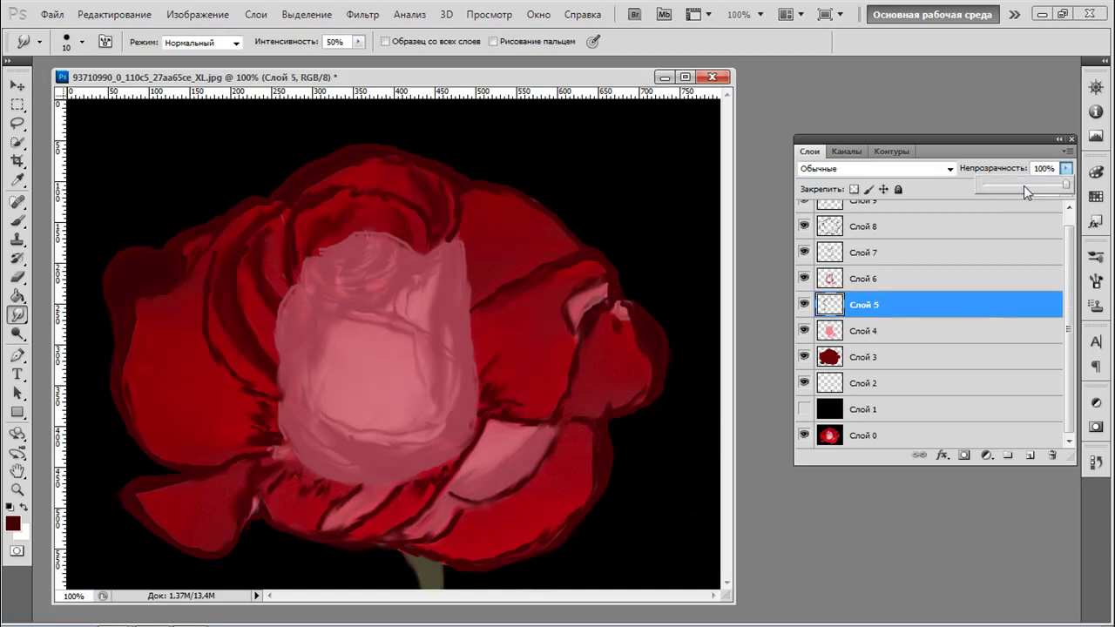
pyautogui.click(1023, 186)
pyautogui.click(987, 281)
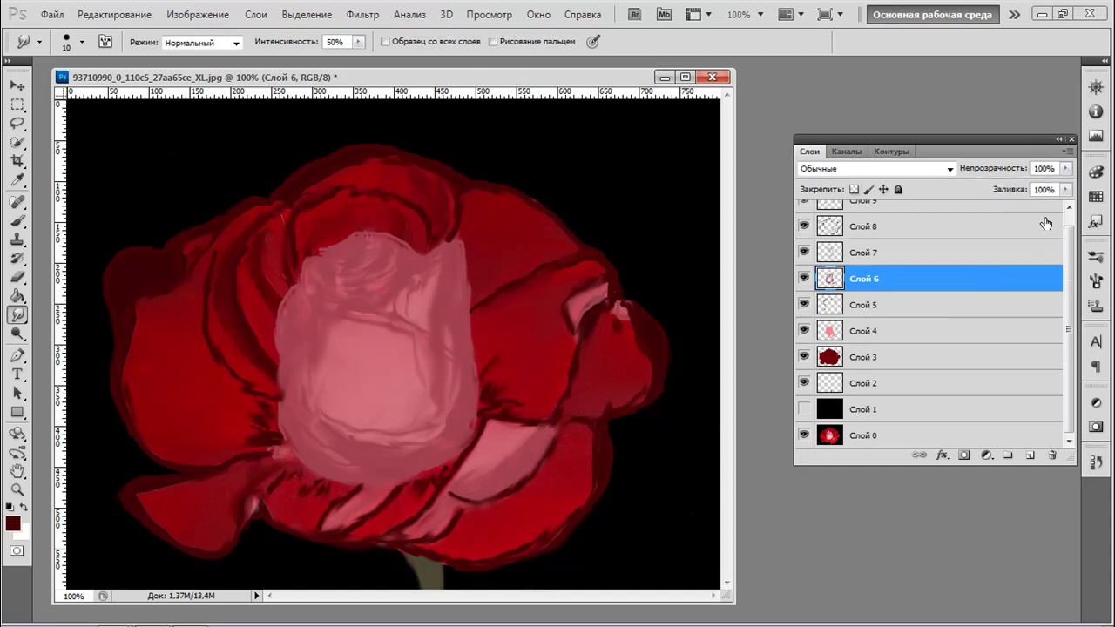
pyautogui.click(1067, 170)
pyautogui.click(1020, 184)
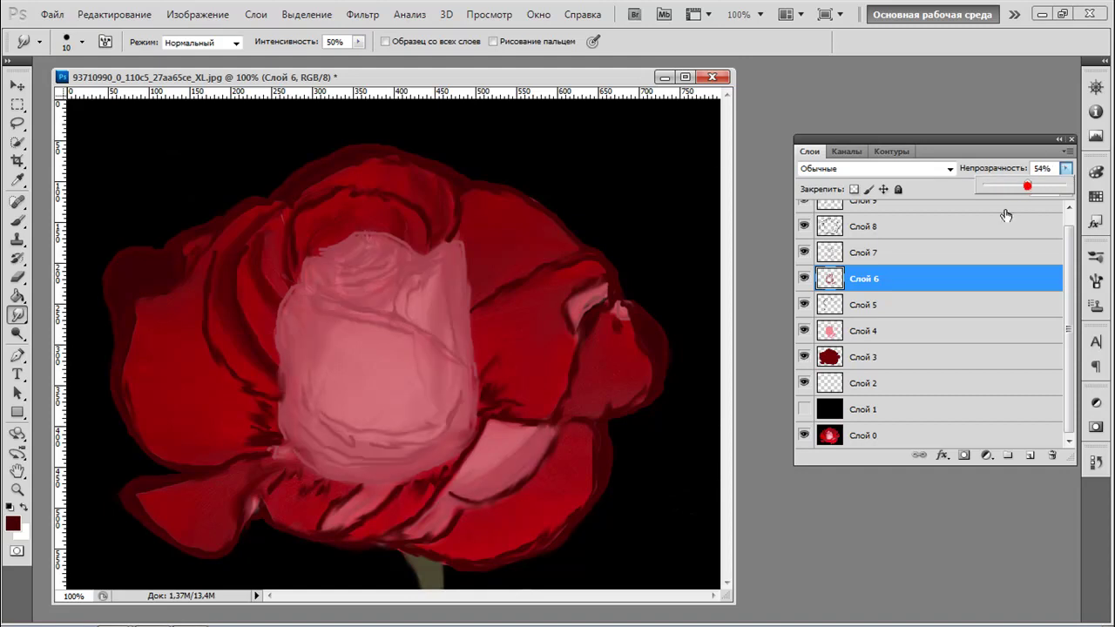
# Reduce the opacity of Слой 7 and Слой 8 to about half each
pyautogui.click(980, 255)
pyautogui.click(1065, 168)
pyautogui.click(1022, 185)
pyautogui.click(958, 224)
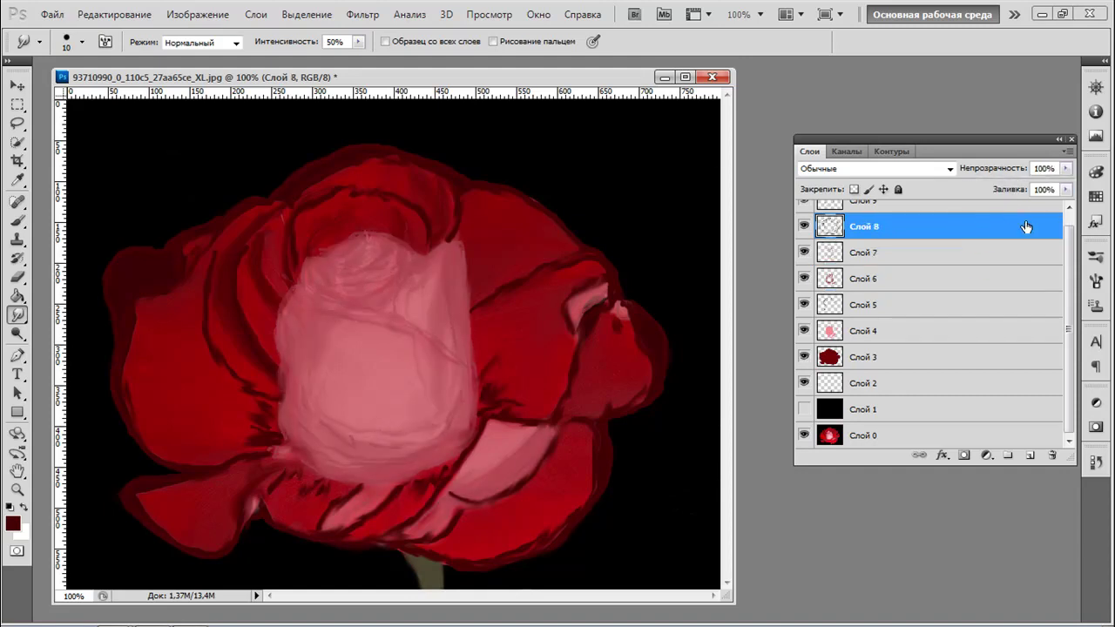
pyautogui.scroll(1, 1045, 252)
pyautogui.click(1065, 168)
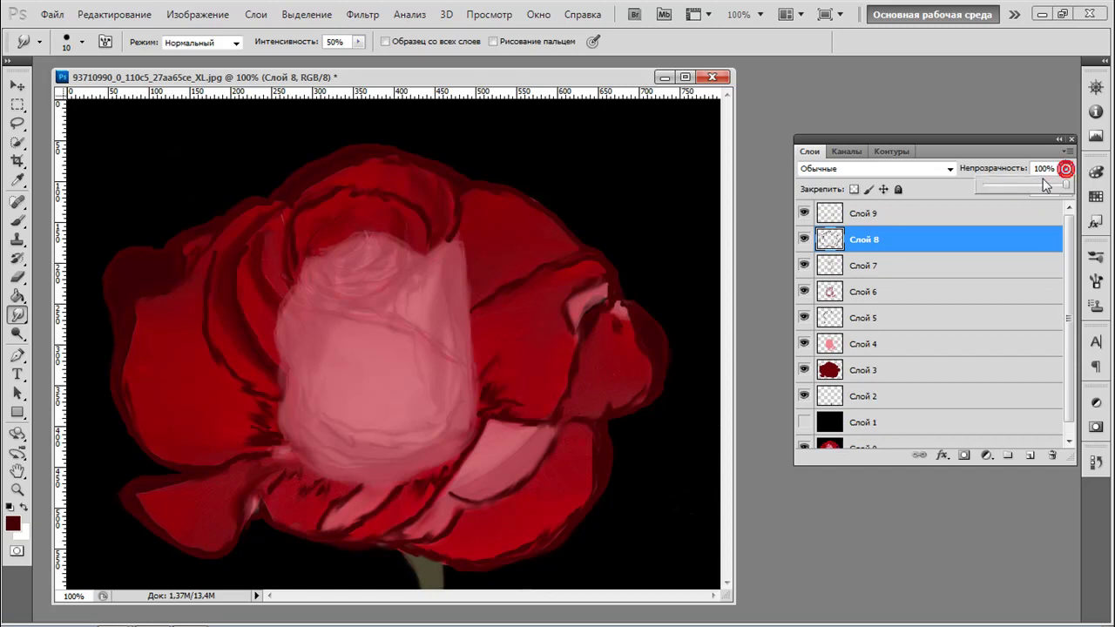
pyautogui.click(1022, 184)
# Set the opacity of Слой 9 to 48%
pyautogui.click(988, 221)
pyautogui.click(988, 218)
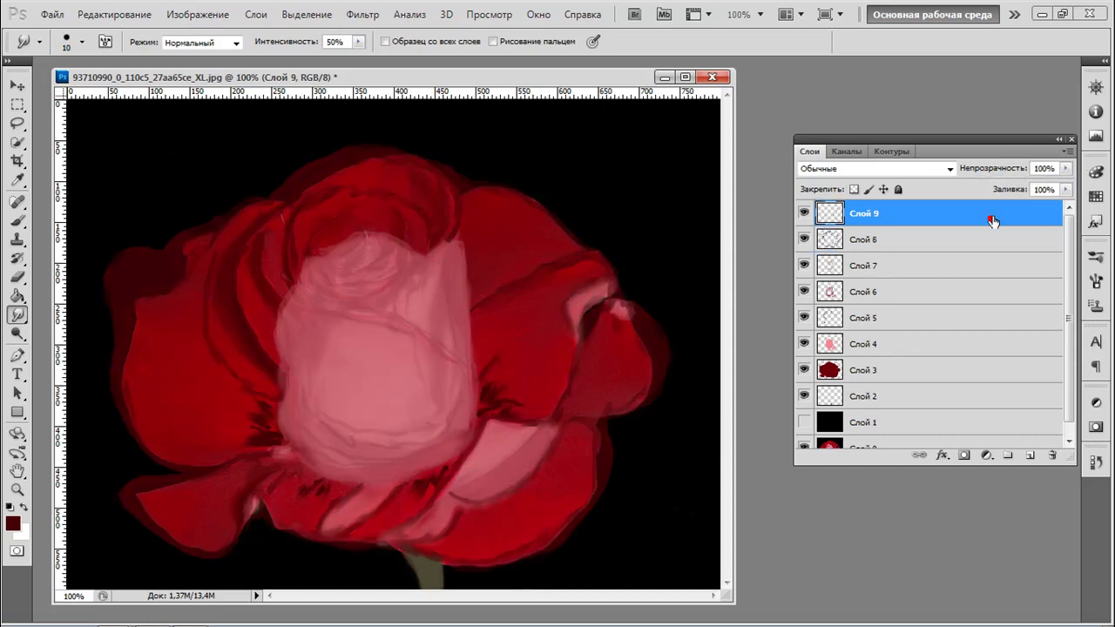
pyautogui.click(1065, 169)
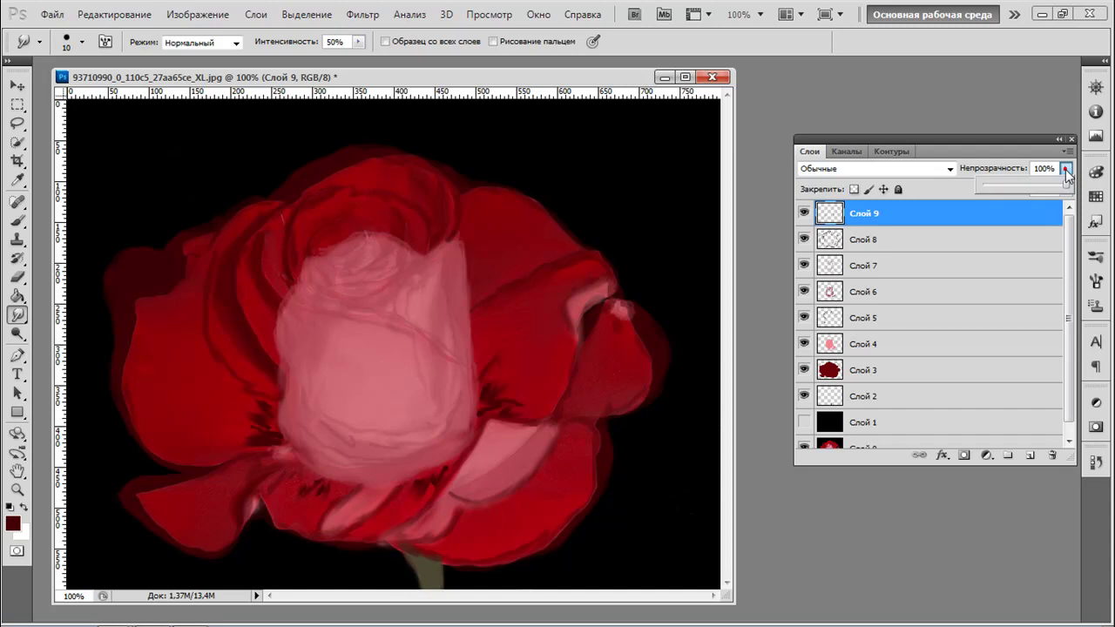
pyautogui.click(1023, 186)
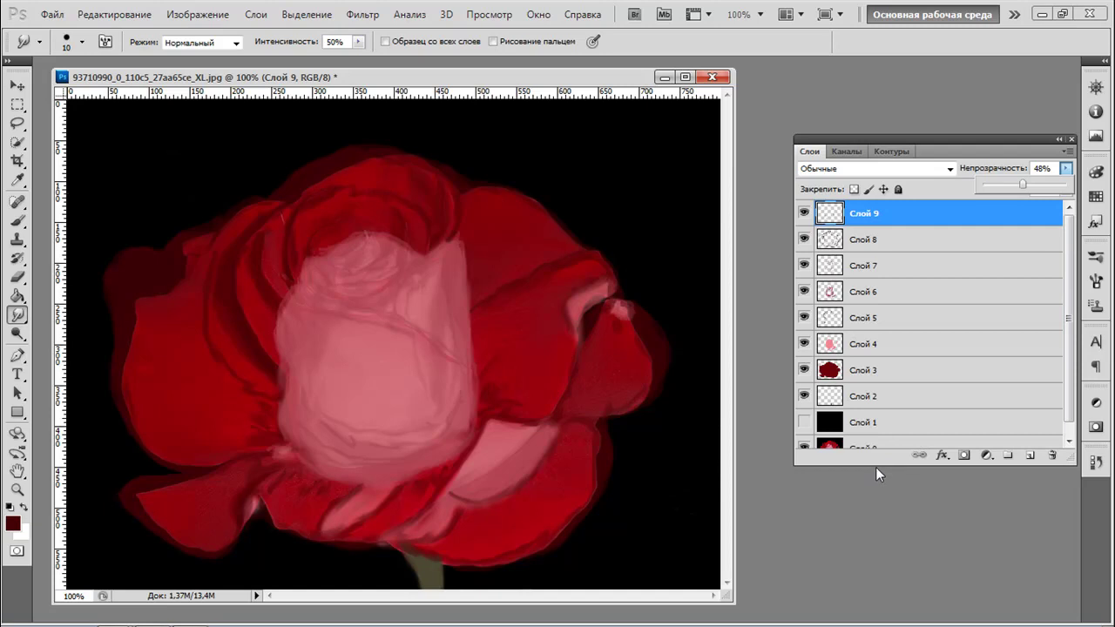
# Select Слой 2 and set the foreground colour to a darker shade of the olive sampled from the stem
pyautogui.moveTo(876, 459); pyautogui.dragTo(895, 507)
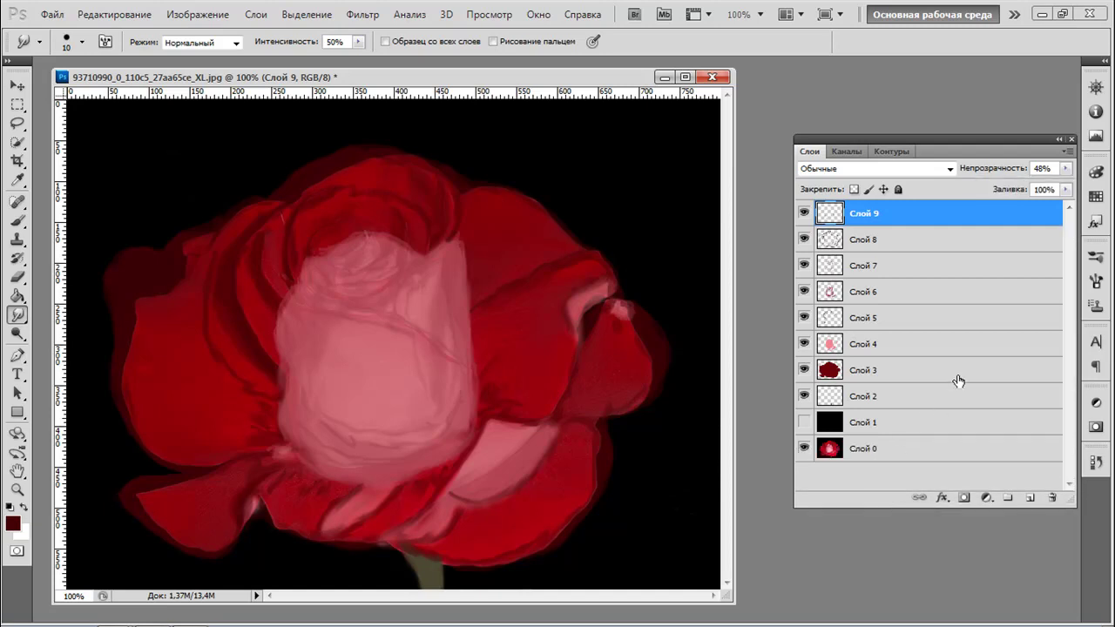
pyautogui.click(921, 396)
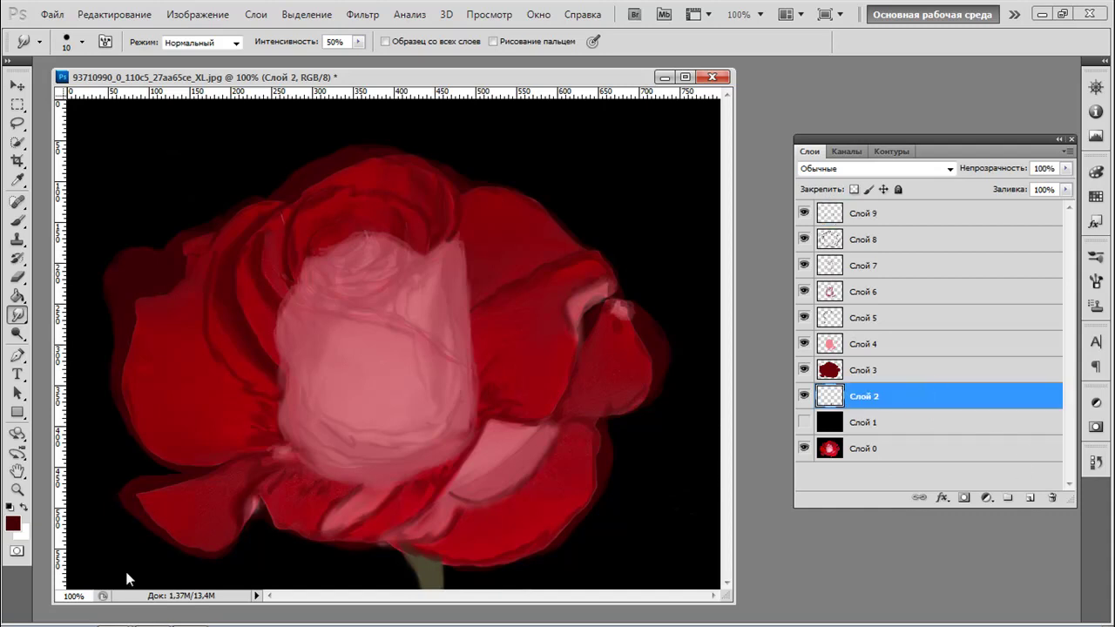
pyautogui.click(14, 525)
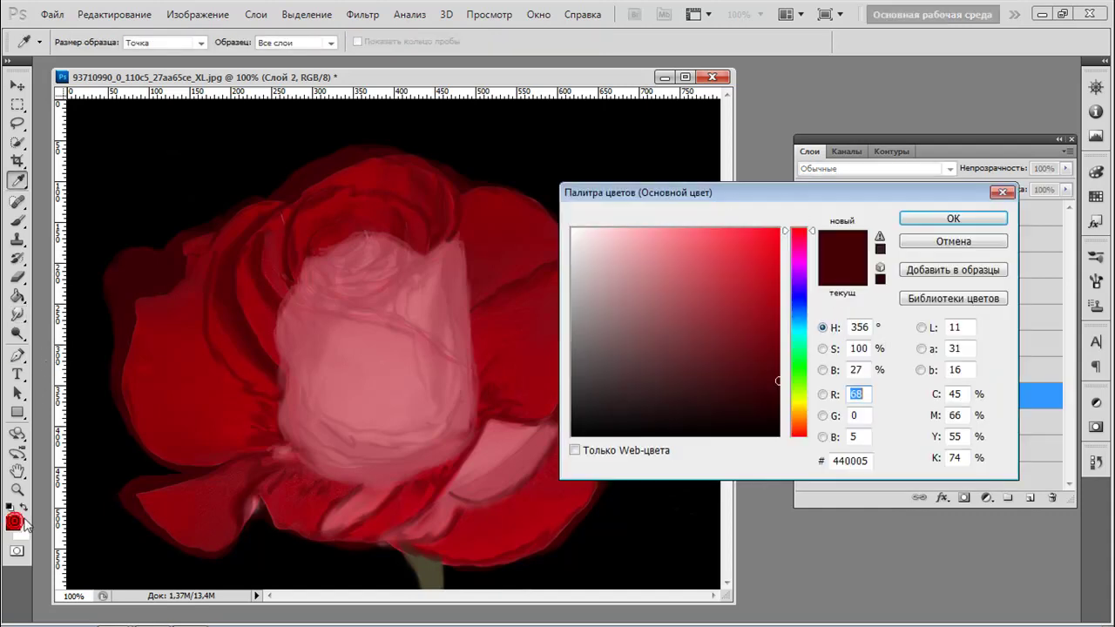
pyautogui.click(431, 581)
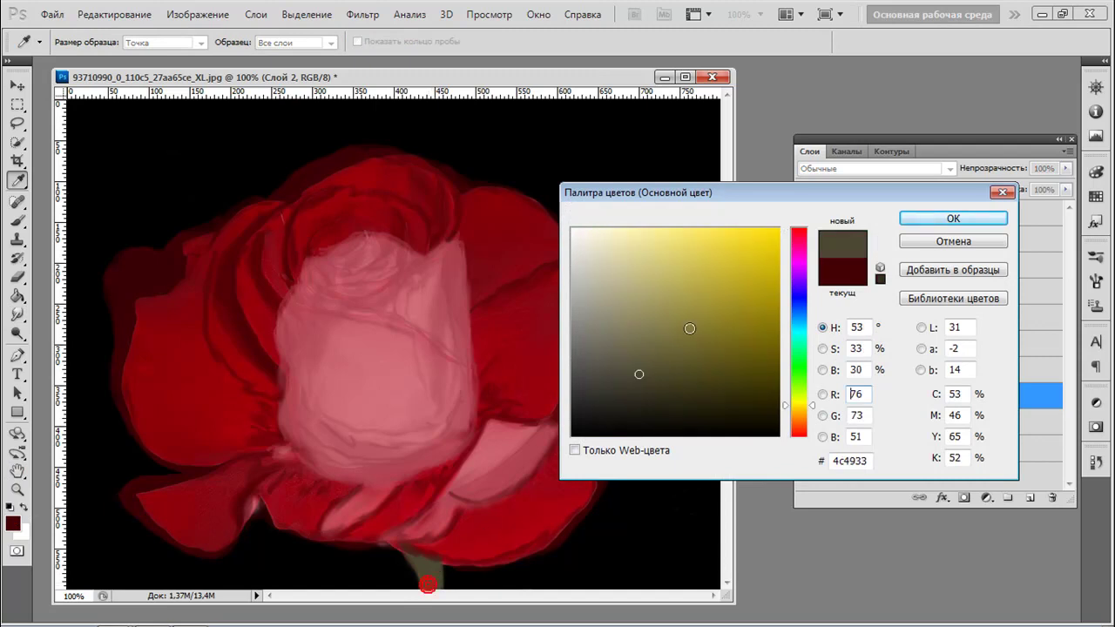
pyautogui.click(636, 404)
pyautogui.click(921, 228)
# Paint dark shading along the edges of the stem on Слой 2 with a 7 px brush
pyautogui.click(18, 314)
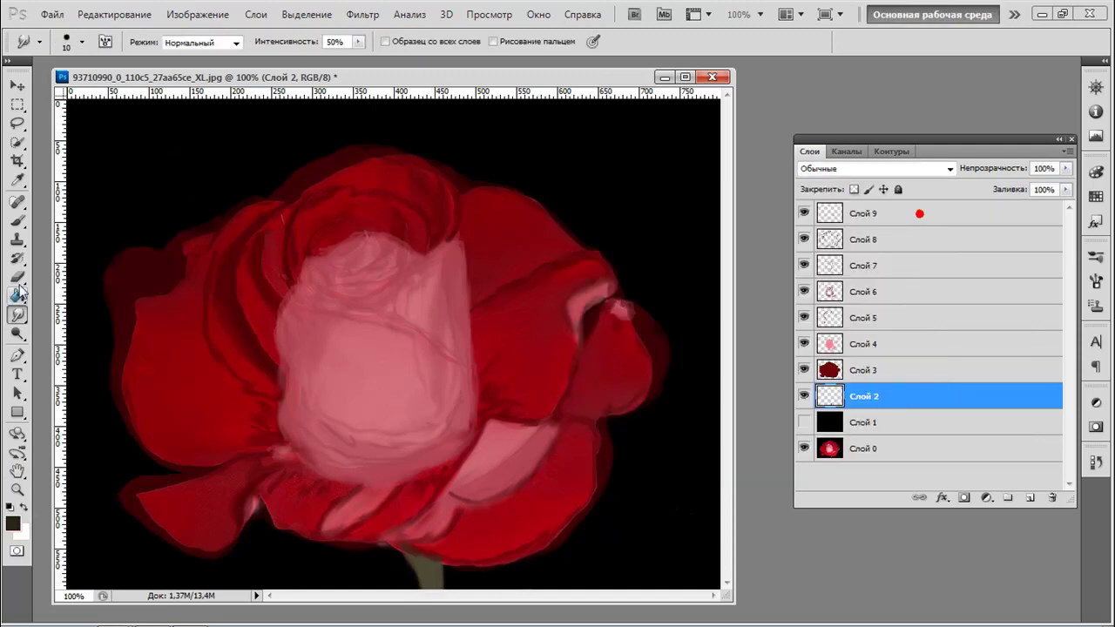
pyautogui.click(17, 219)
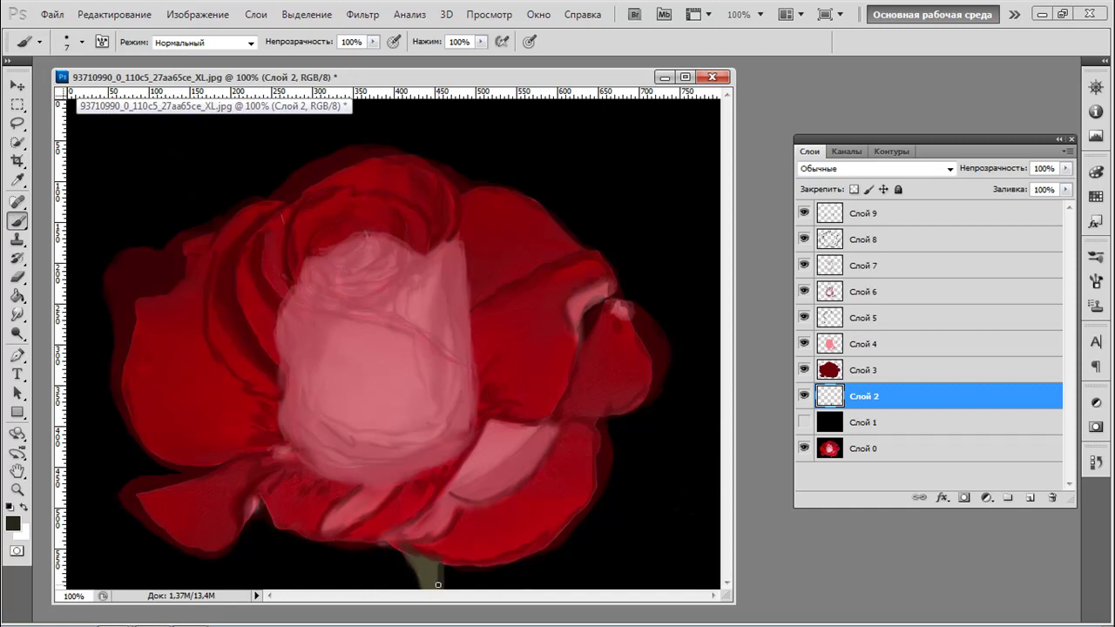
pyautogui.moveTo(412, 570); pyautogui.dragTo(416, 581)
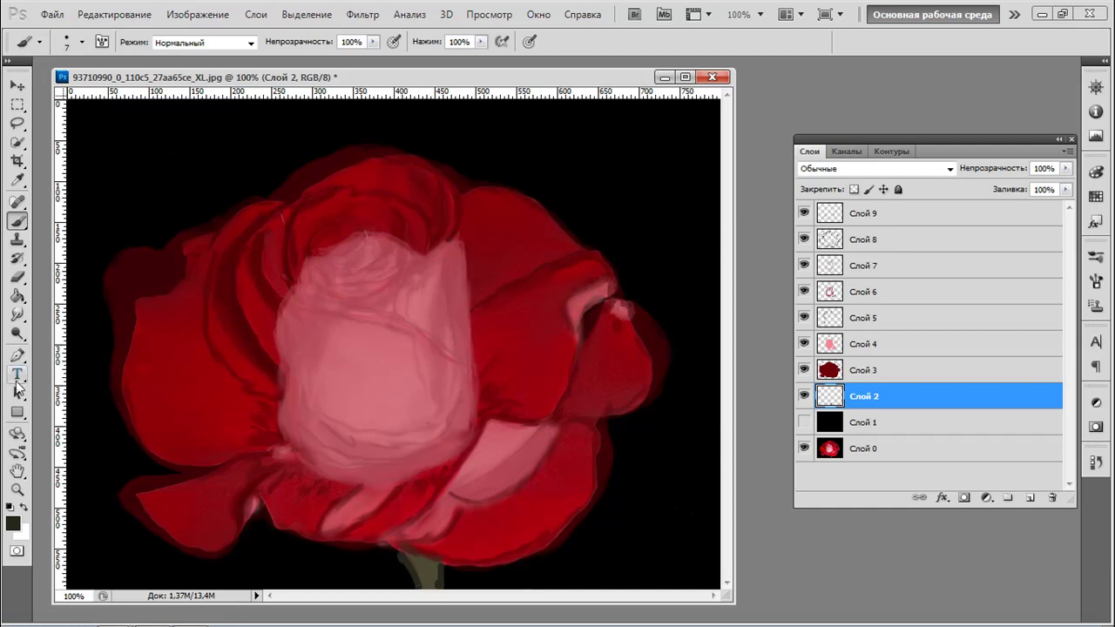
# Blend the dark stem shading on Слой 2 with the 10 px Smudge tool
pyautogui.click(16, 315)
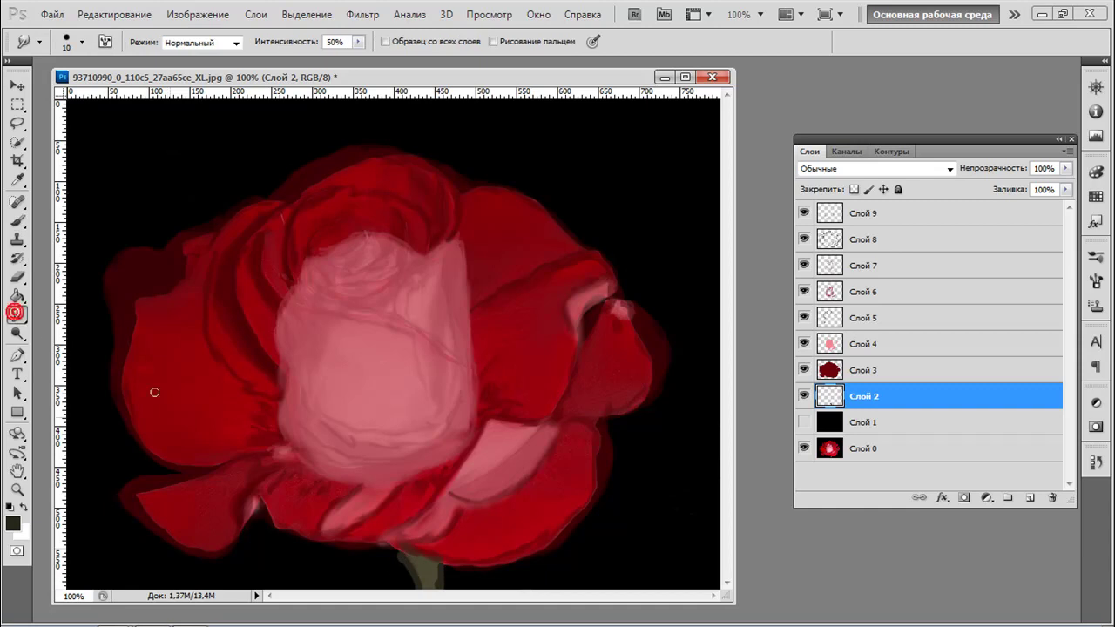
pyautogui.moveTo(399, 558); pyautogui.dragTo(410, 577)
pyautogui.moveTo(431, 563)
pyautogui.mouseDown()
pyautogui.moveTo(436, 588)
pyautogui.moveTo(425, 562)
pyautogui.moveTo(436, 589)
pyautogui.moveTo(428, 569)
pyautogui.moveTo(425, 584)
pyautogui.moveTo(438, 552)
pyautogui.moveTo(402, 546)
pyautogui.mouseUp()
# Hide the photo on Слой 0 and show the black Слой 1, with Слой 2 as the selected layer
pyautogui.click(805, 448)
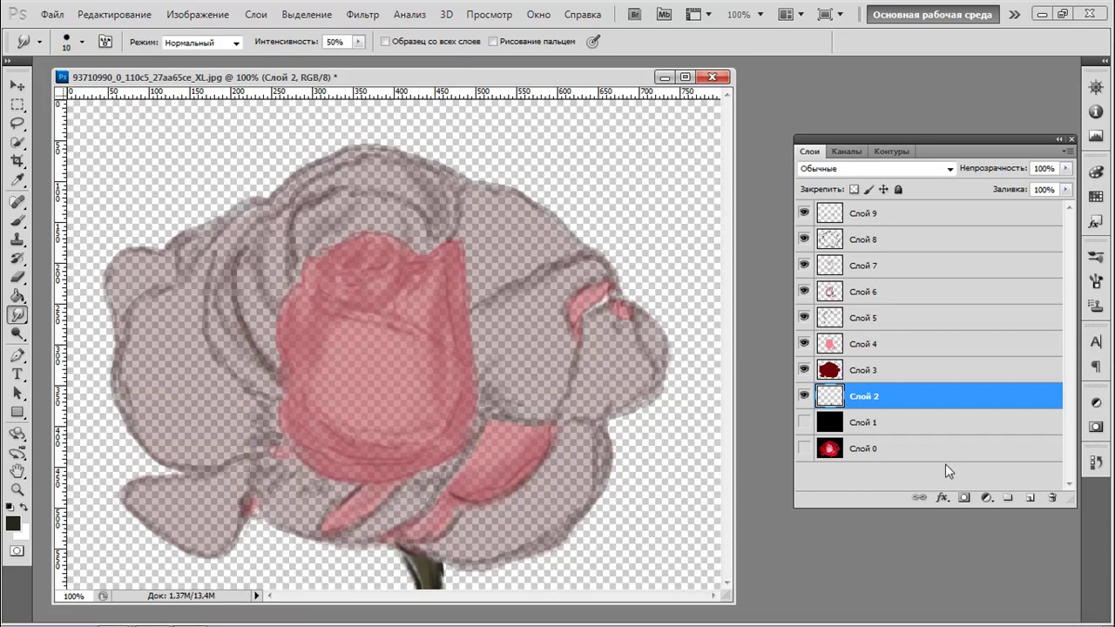
pyautogui.click(803, 422)
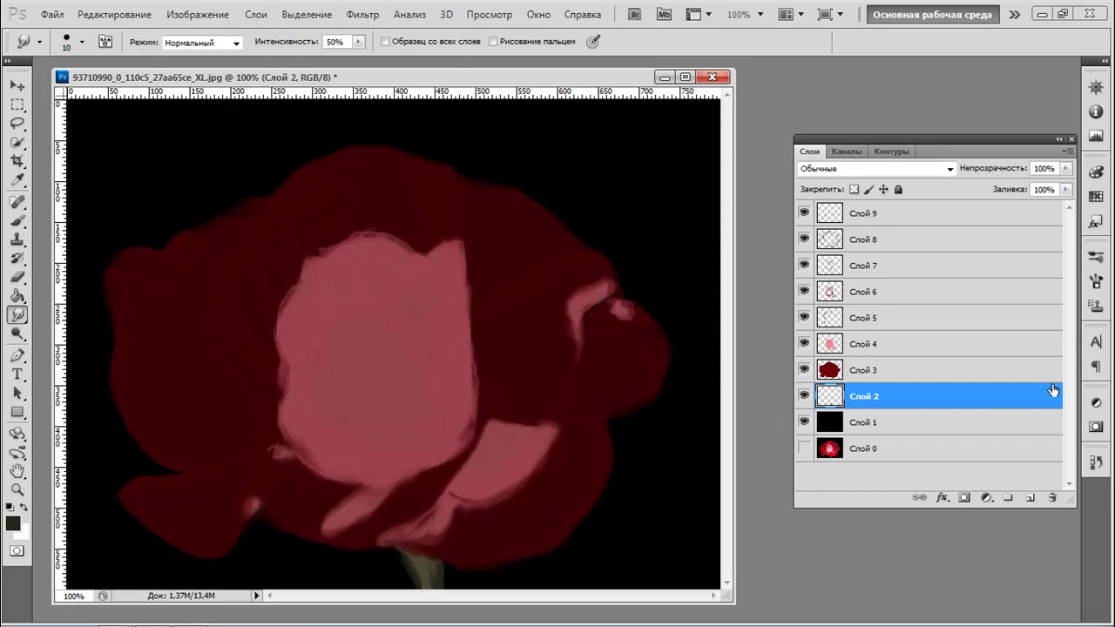
pyautogui.click(981, 431)
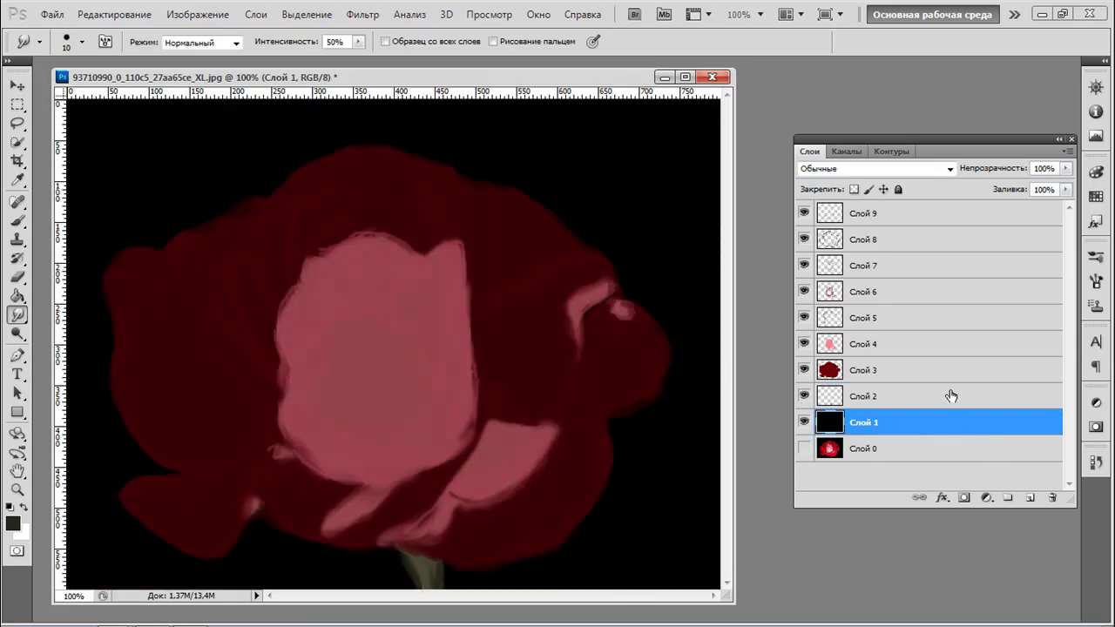
pyautogui.click(946, 396)
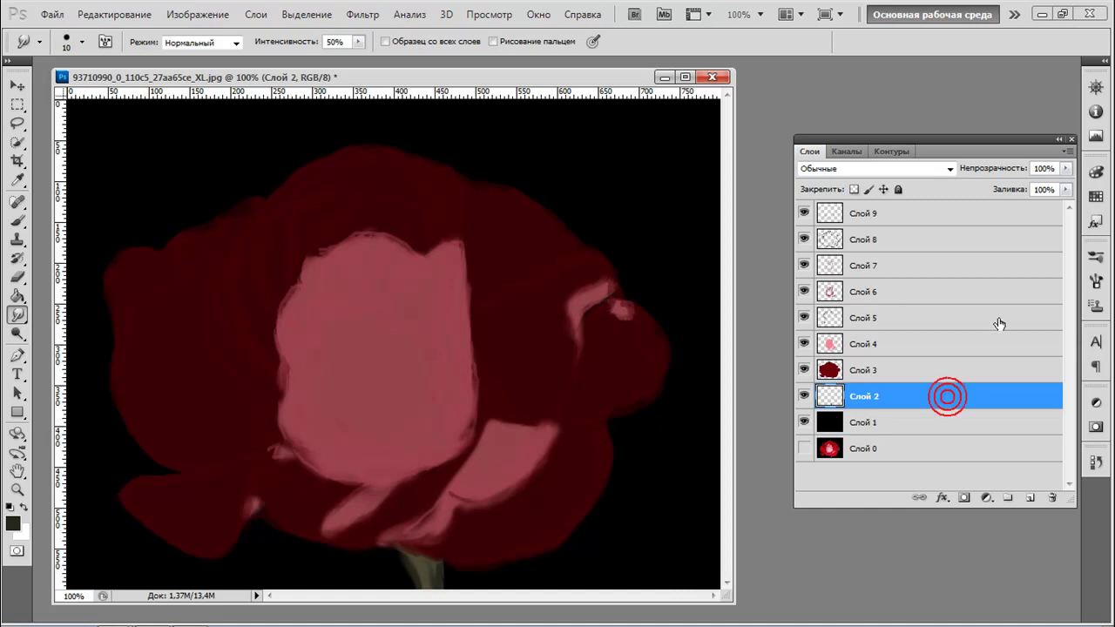
# Raise the opacity of Слой 3 and Слой 4 to 100%
pyautogui.click(1065, 170)
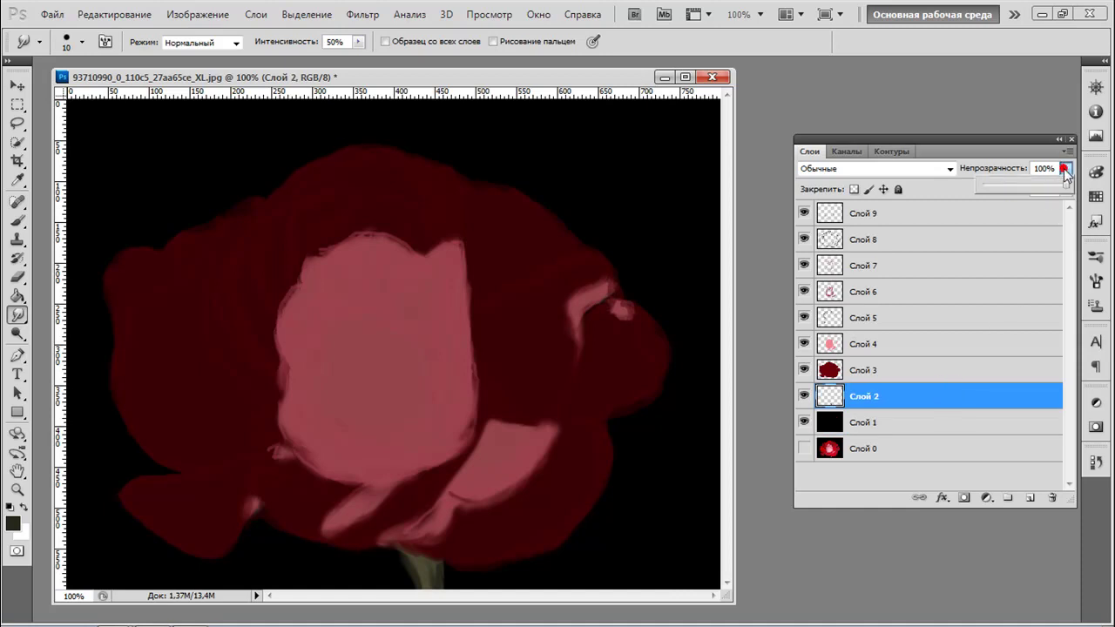
pyautogui.click(943, 371)
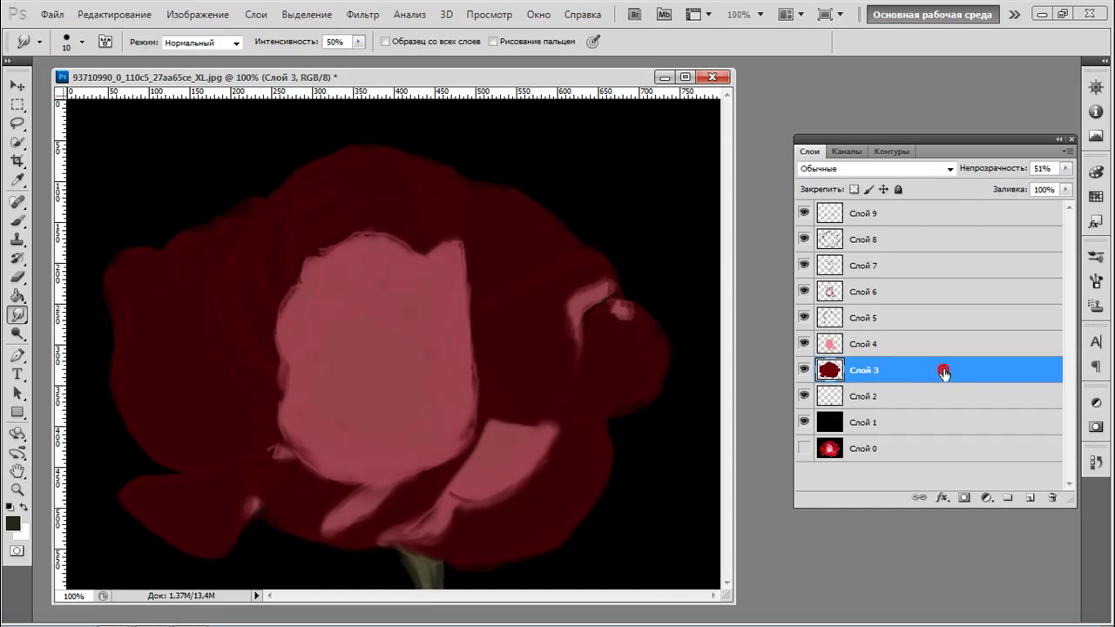
pyautogui.click(1066, 169)
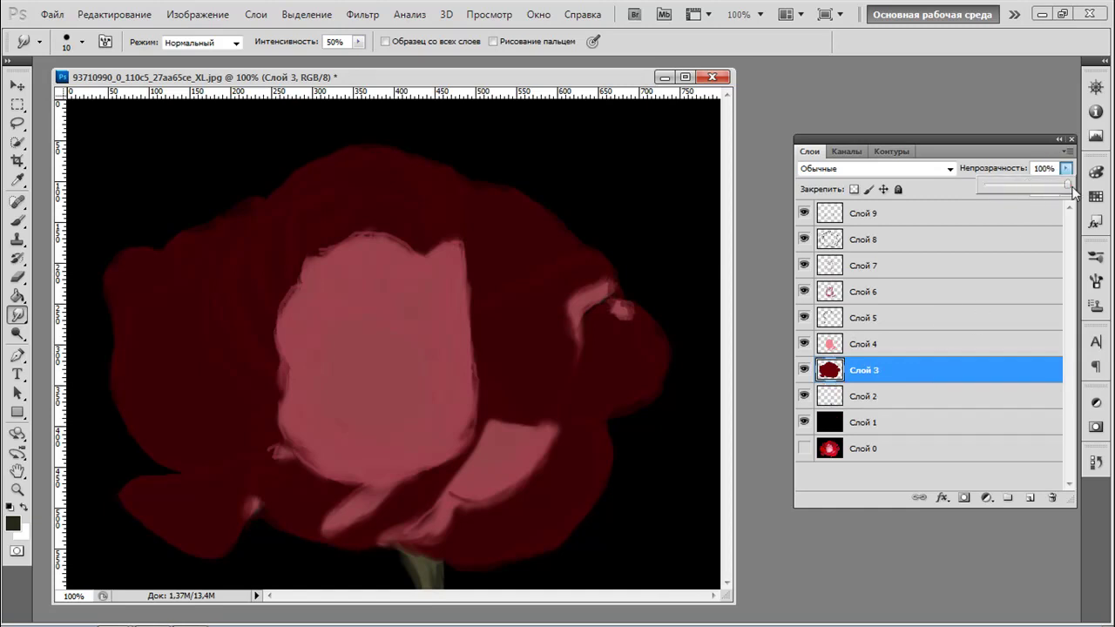
pyautogui.click(902, 344)
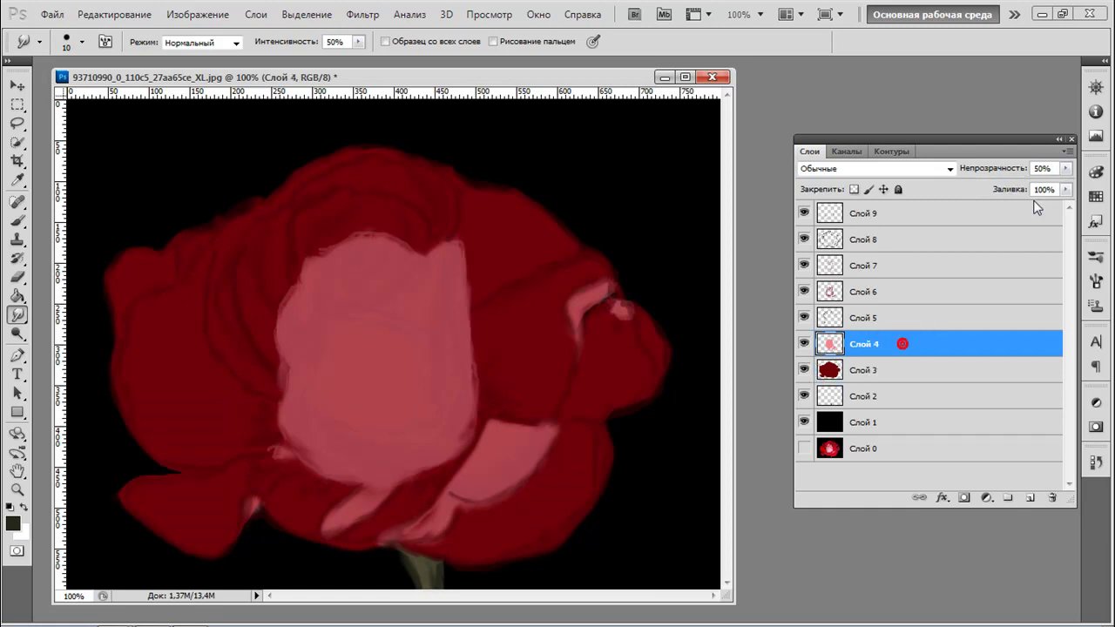
pyautogui.click(1066, 168)
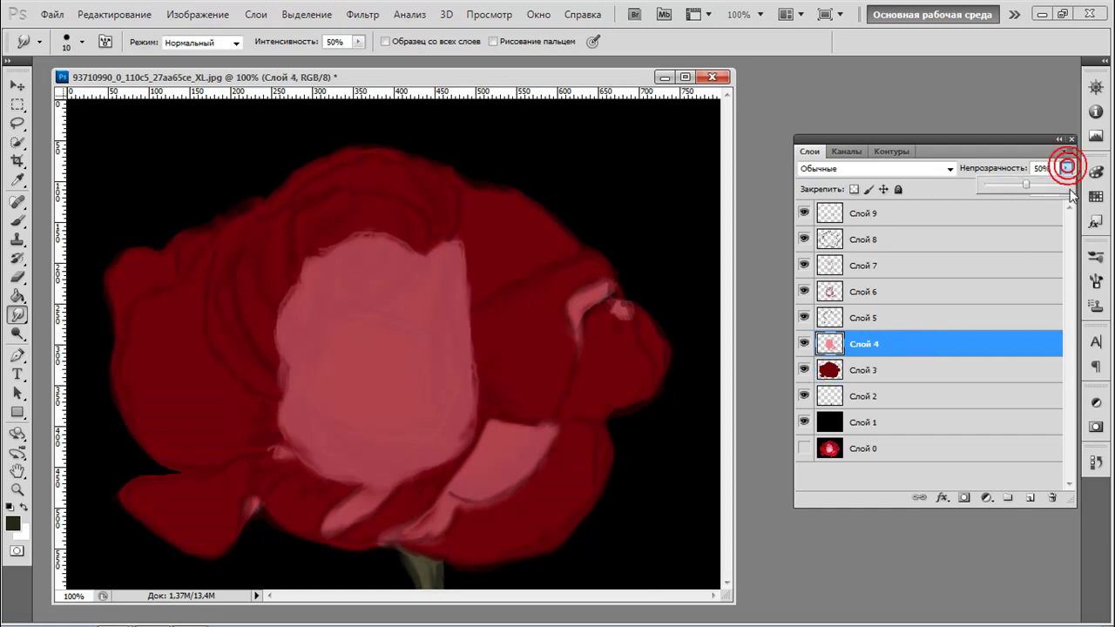
pyautogui.click(1070, 186)
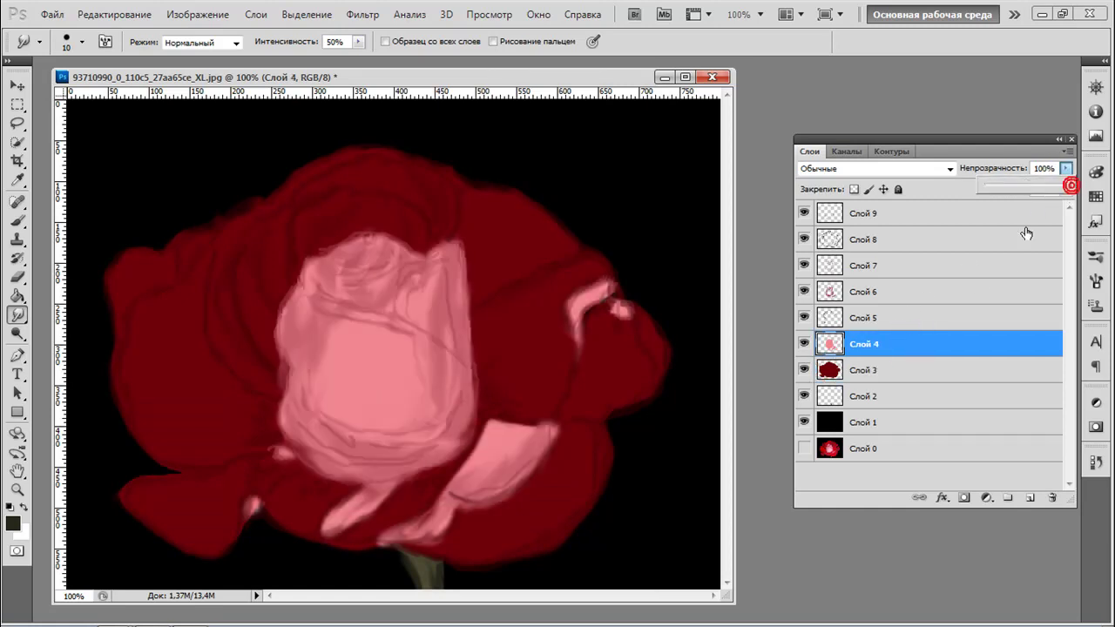
# Raise the opacity of Слой 5 and Слой 6 to 100%
pyautogui.click(887, 319)
pyautogui.click(1066, 169)
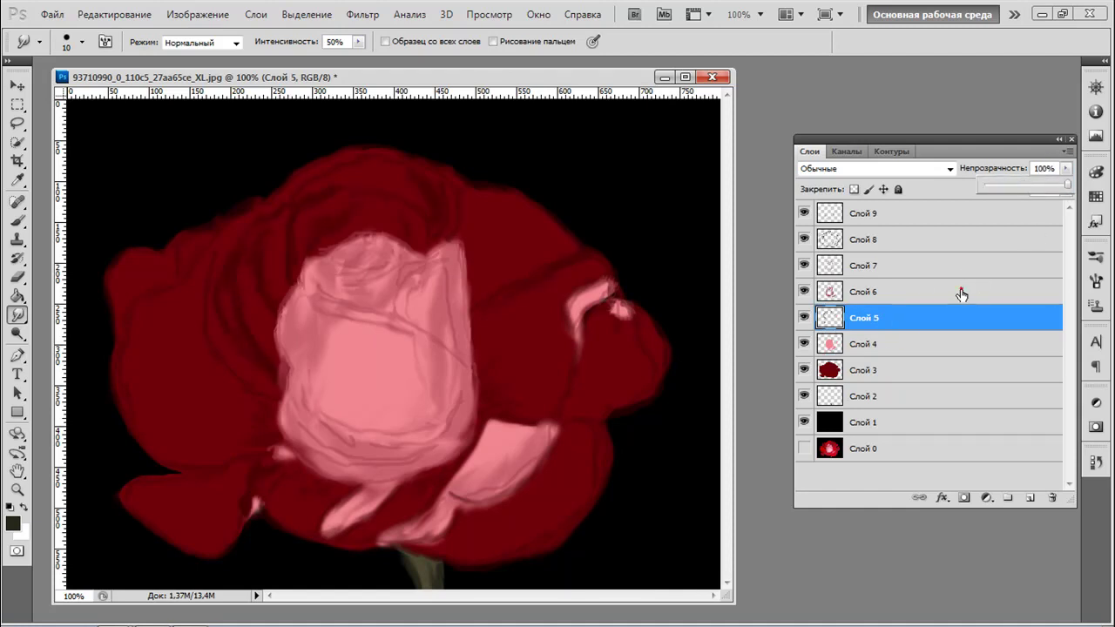
pyautogui.click(958, 292)
pyautogui.click(1066, 169)
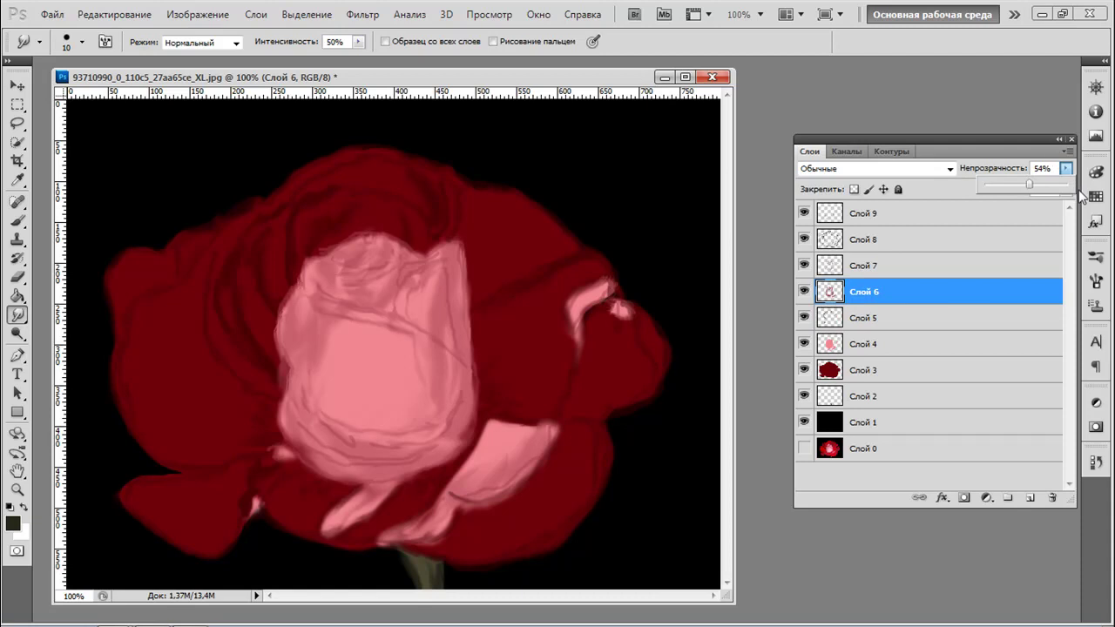
pyautogui.click(1070, 186)
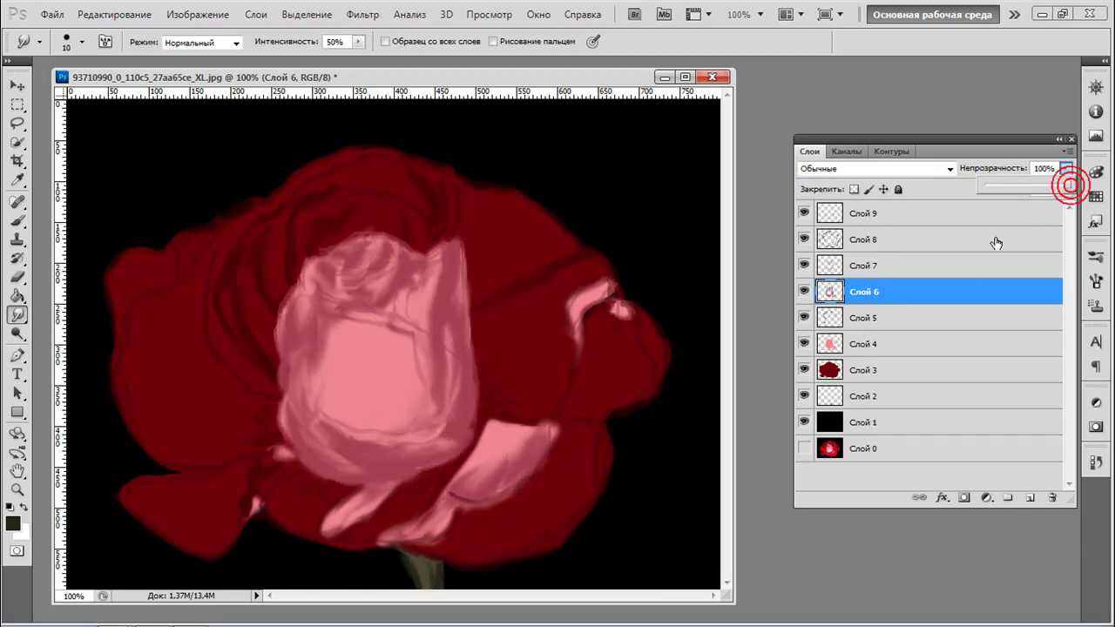
# Set the opacity of Слой 7, Слой 8 and Слой 9 to 100%
pyautogui.click(916, 264)
pyautogui.click(1067, 169)
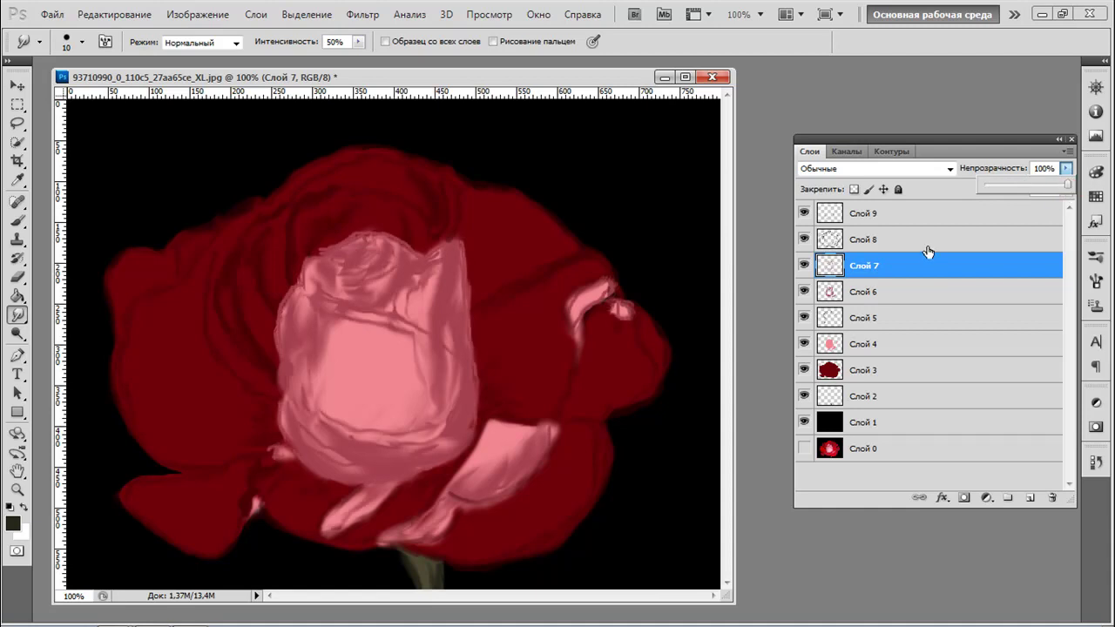
pyautogui.click(927, 245)
pyautogui.click(1065, 168)
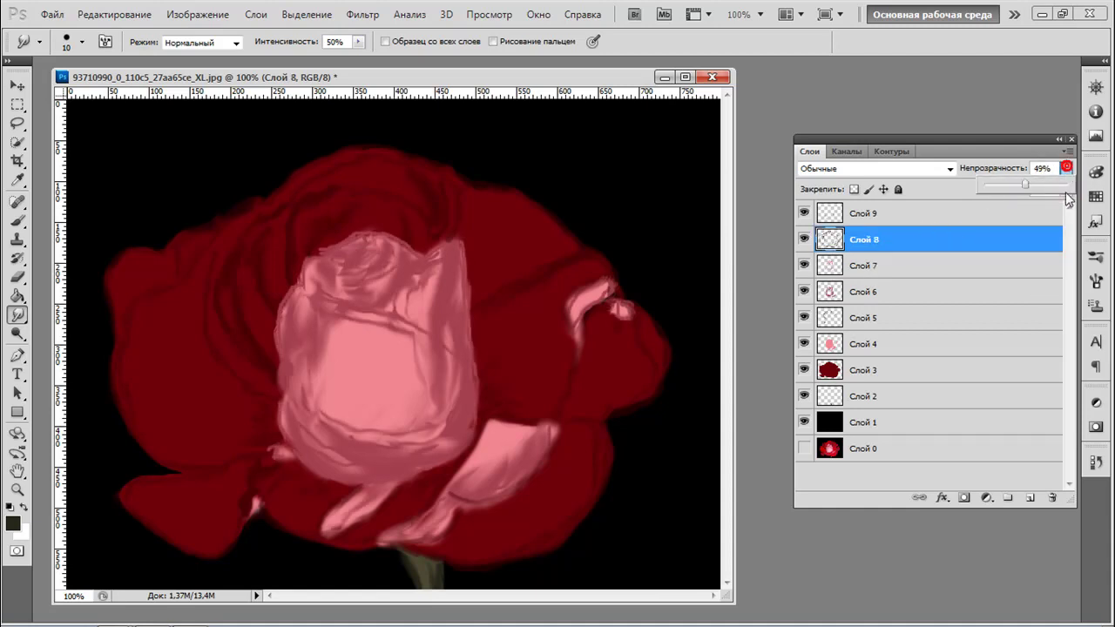
pyautogui.click(1069, 186)
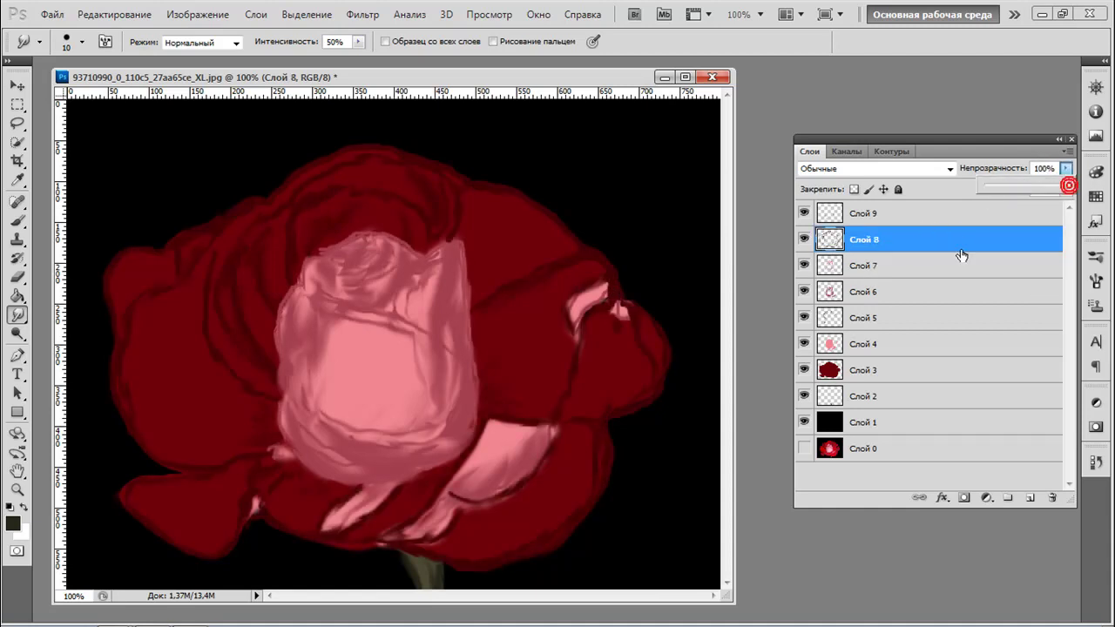
pyautogui.click(911, 212)
pyautogui.click(1066, 168)
pyautogui.click(1070, 192)
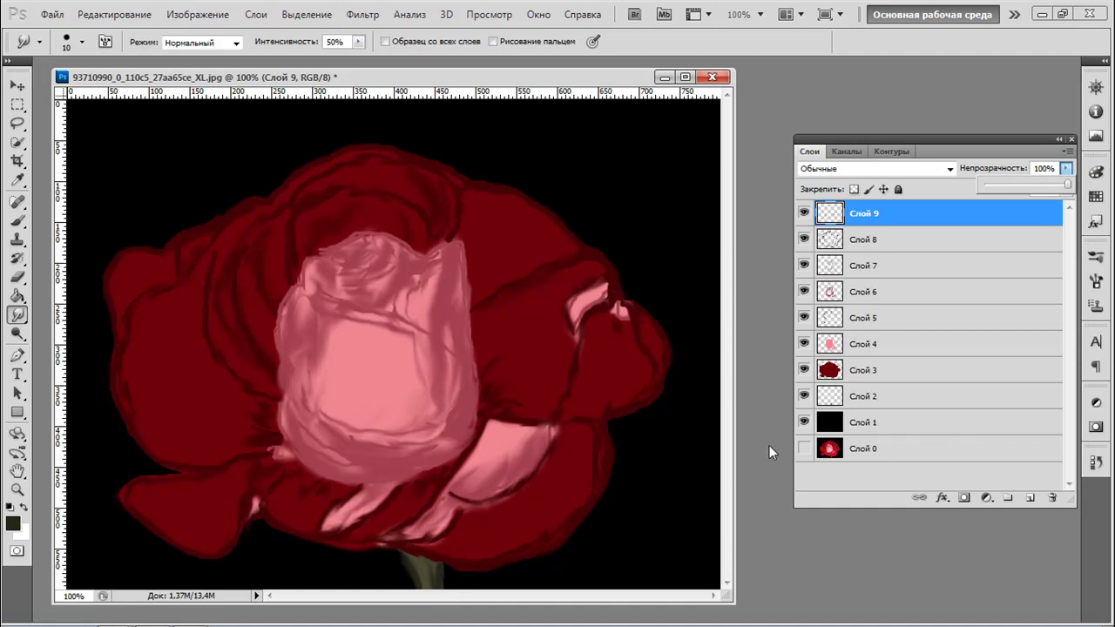
# Change the blending mode of Слой 4 to Мягкий свет
pyautogui.click(909, 346)
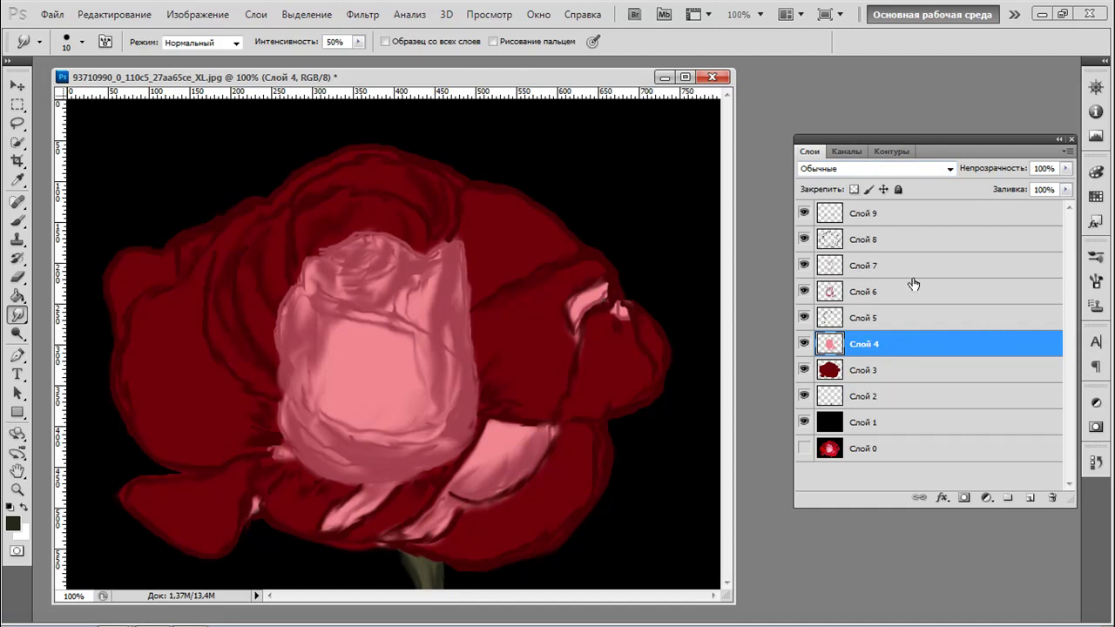
pyautogui.click(950, 169)
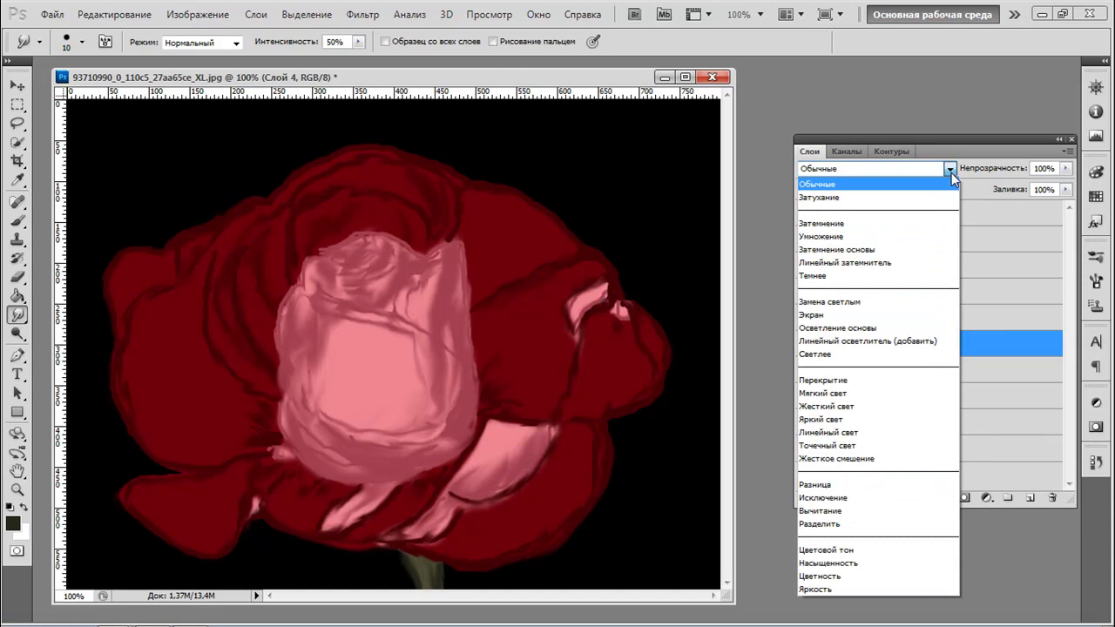
pyautogui.click(871, 397)
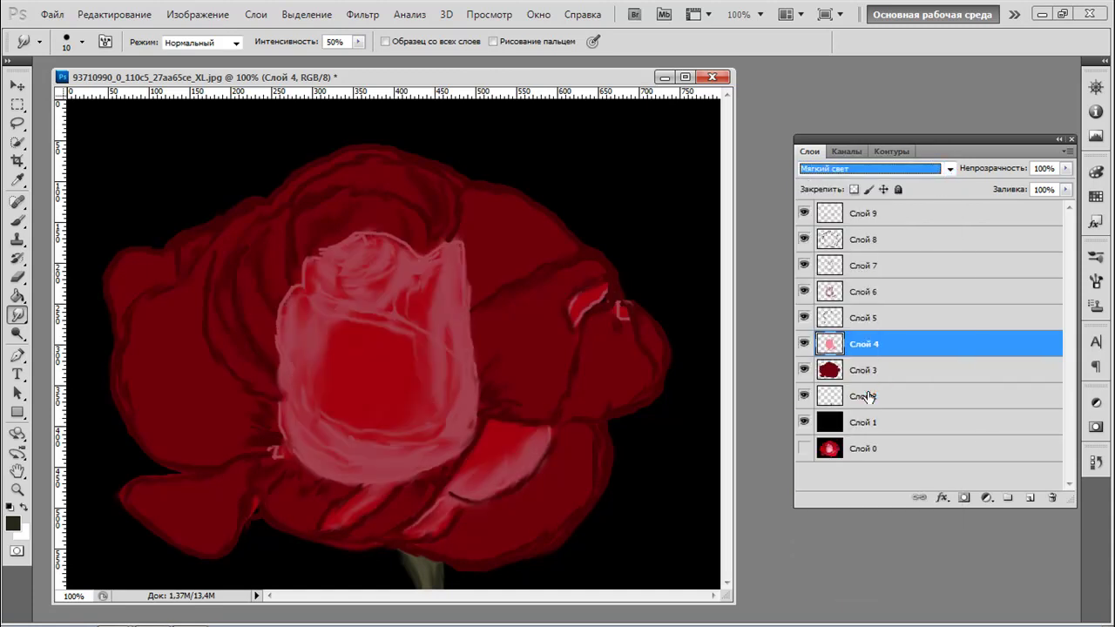
# Try the Перекрытие and Экран blending modes on Слой 4 and return it to Мягкий свет
pyautogui.click(949, 169)
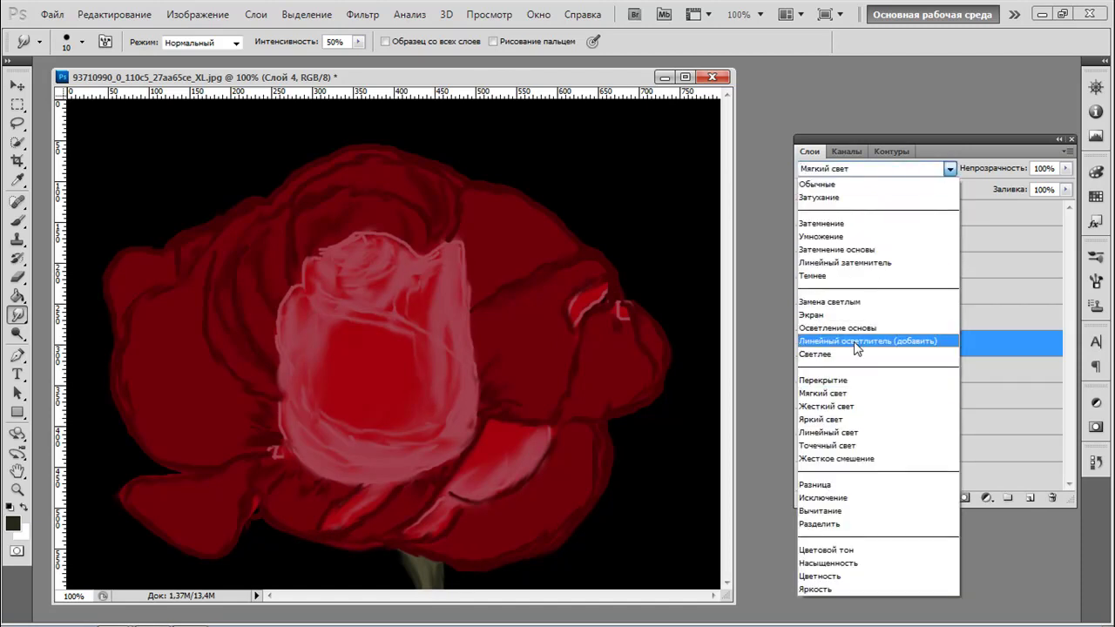
pyautogui.click(857, 380)
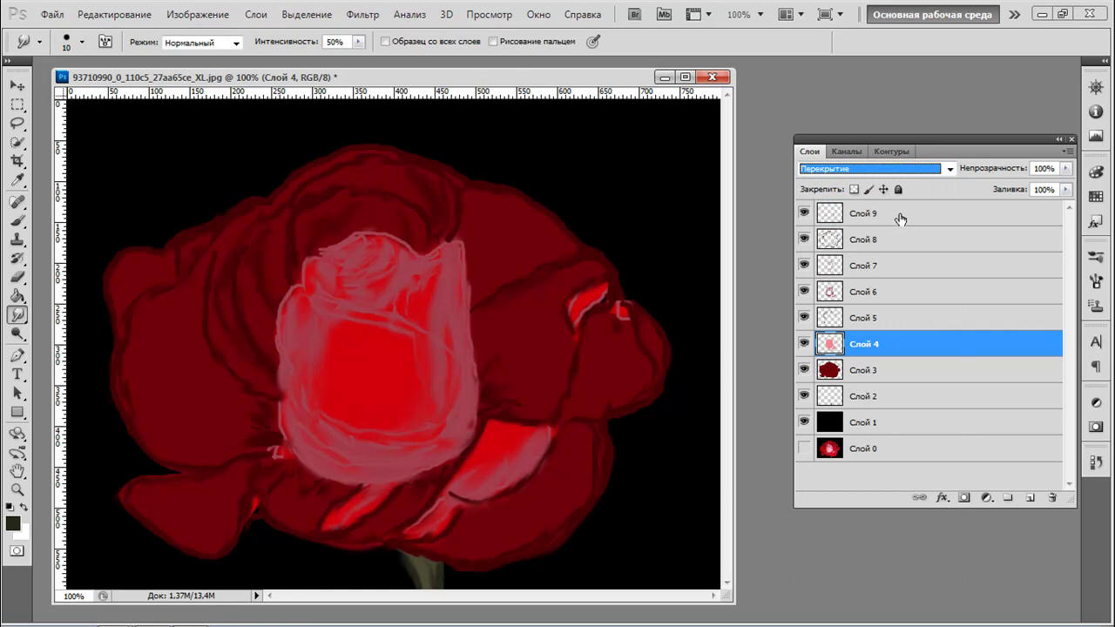
pyautogui.click(950, 169)
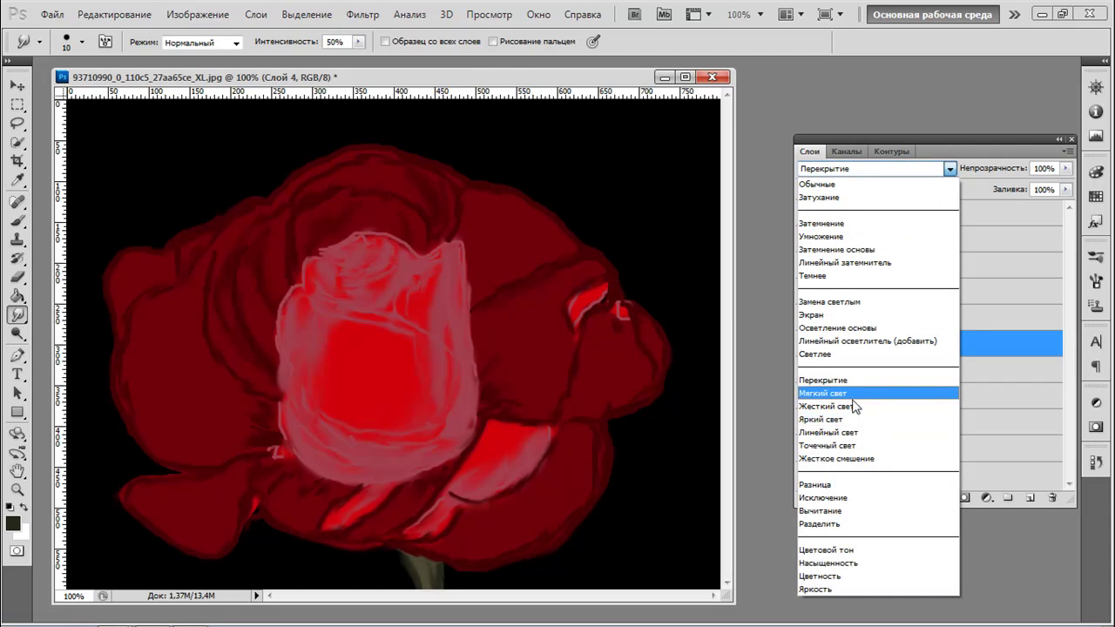
pyautogui.click(839, 314)
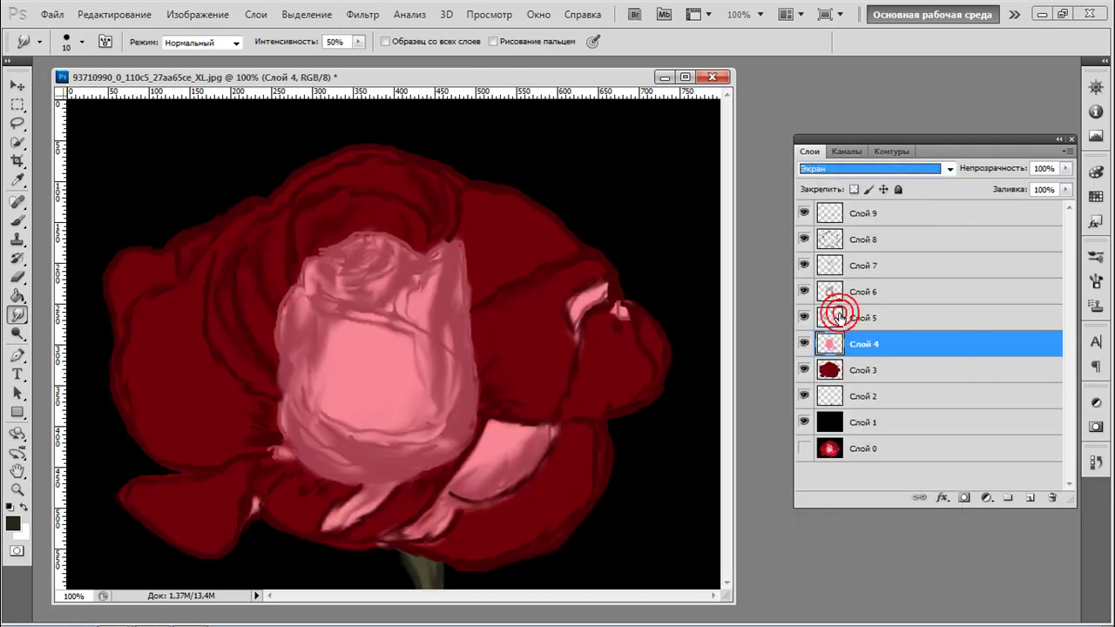
pyautogui.click(950, 168)
pyautogui.click(846, 394)
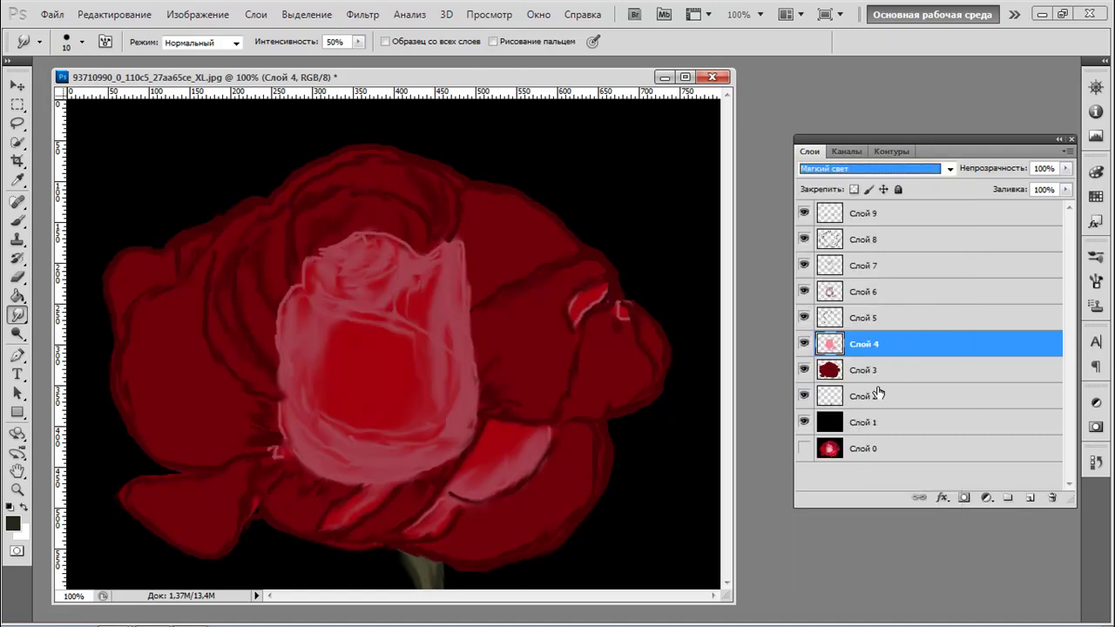
# Try the Мягкий свет blending mode on Слой 6 and set it back to Обычные
pyautogui.click(874, 295)
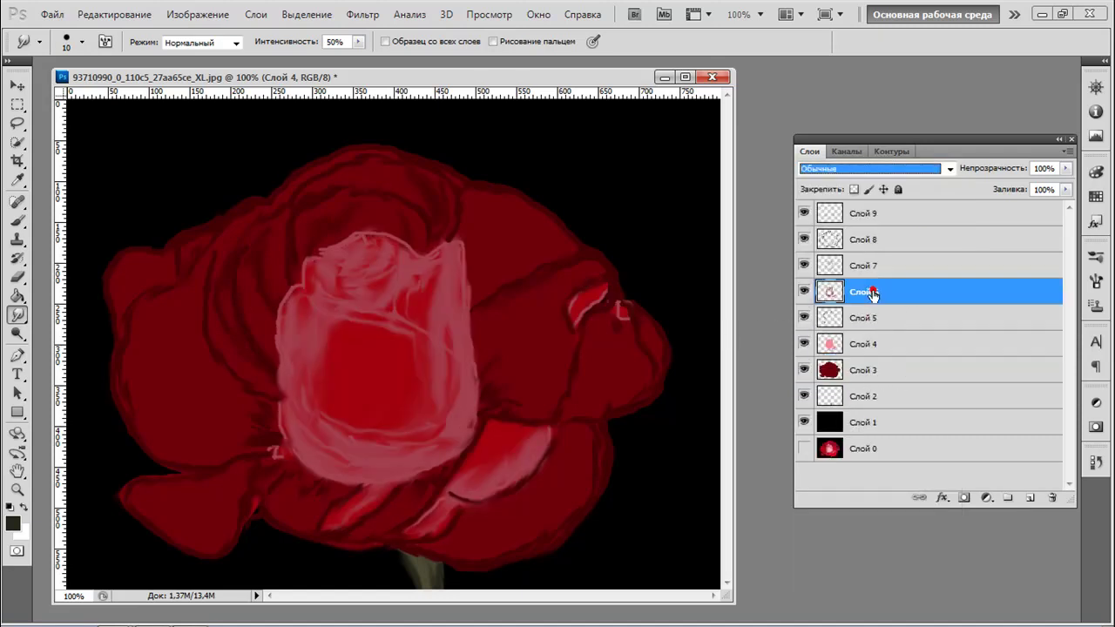
pyautogui.click(951, 169)
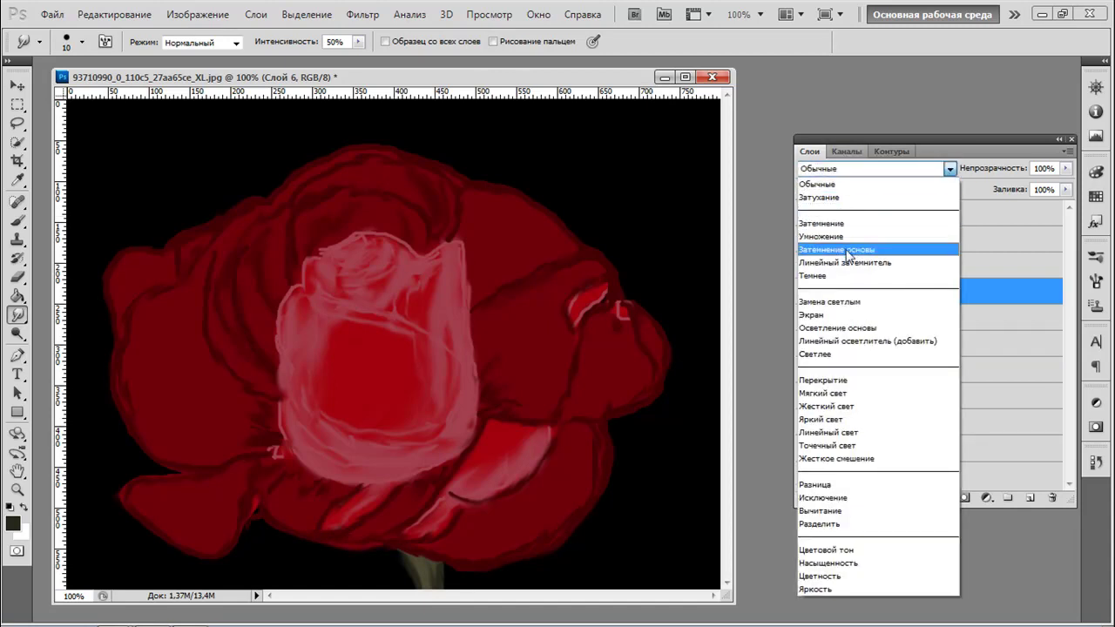
pyautogui.click(848, 393)
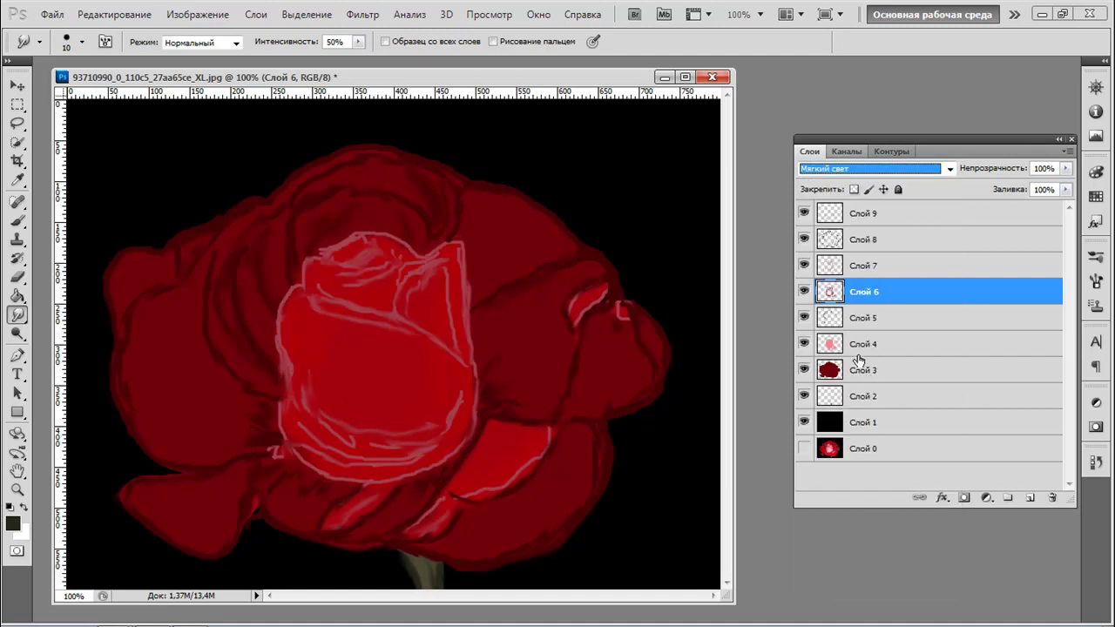
pyautogui.click(950, 169)
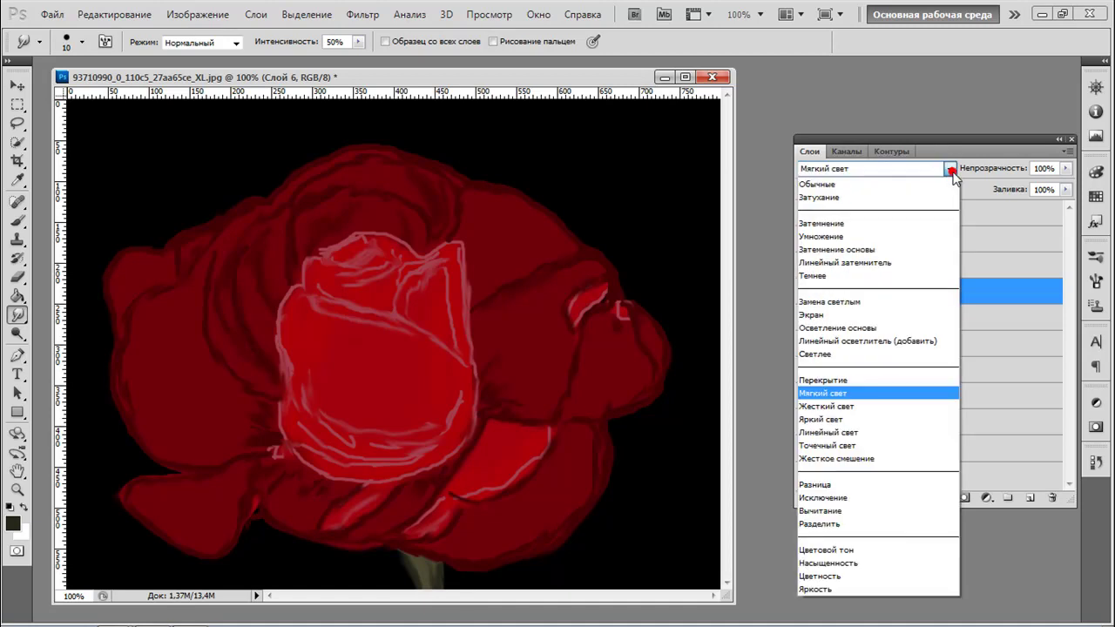
pyautogui.click(860, 185)
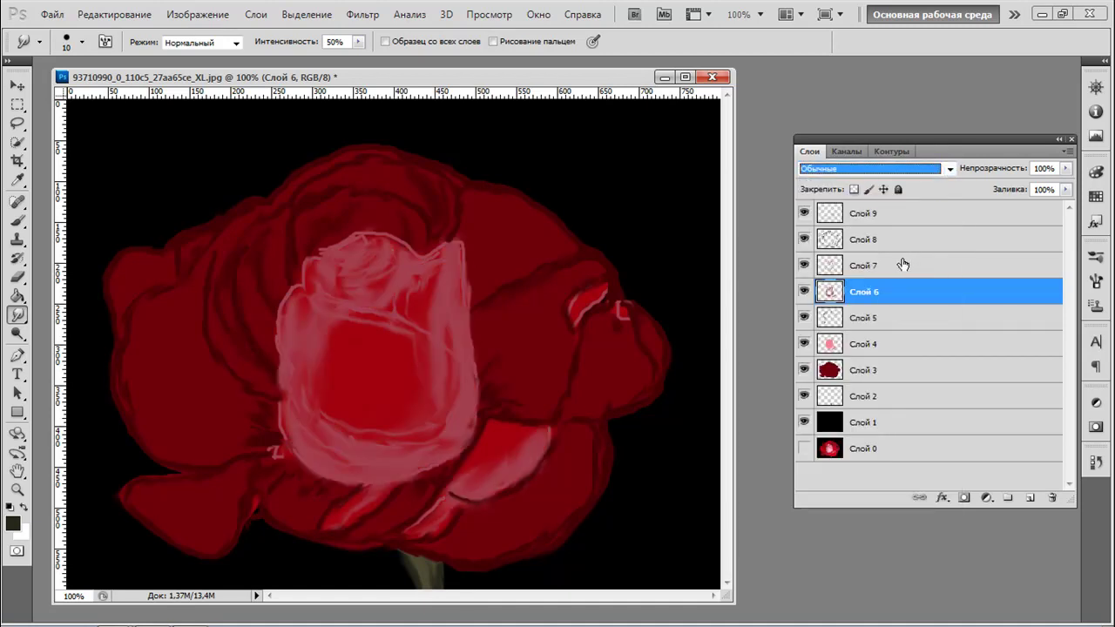
# Hide and show Слой 5, Слой 6 and Слой 7 one by one to examine what each contributes to the painting
pyautogui.click(884, 324)
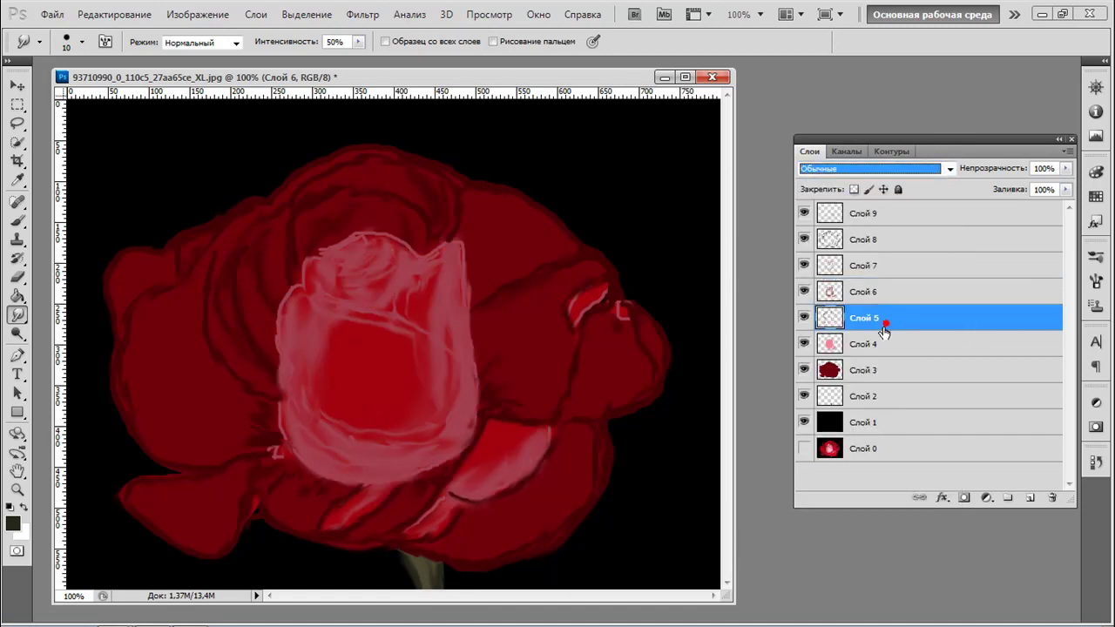
pyautogui.click(804, 318)
pyautogui.click(804, 319)
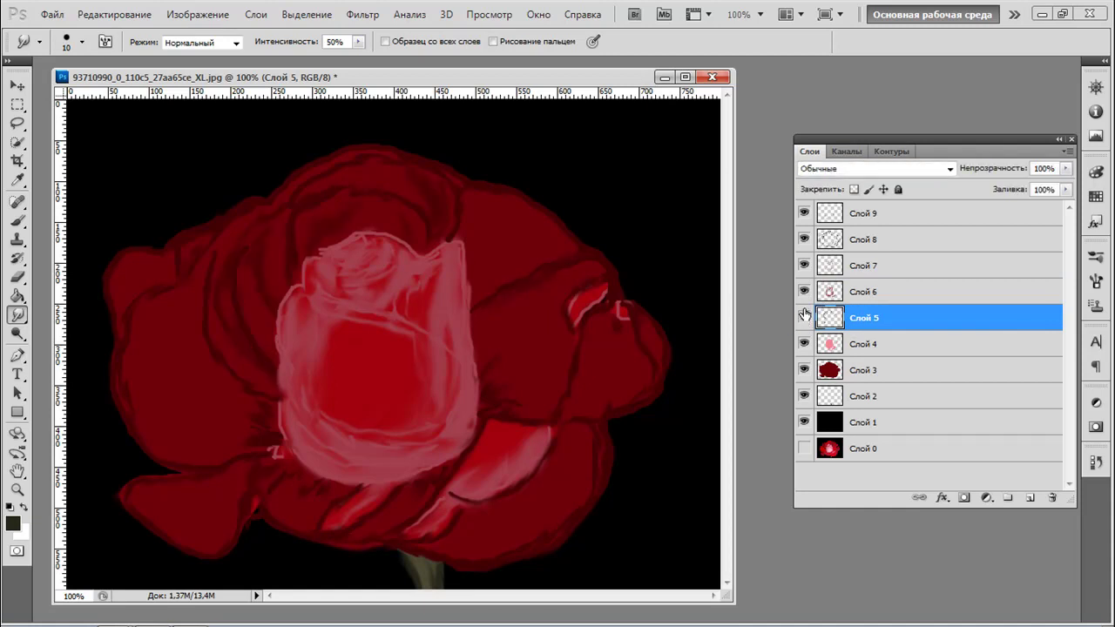
pyautogui.click(805, 292)
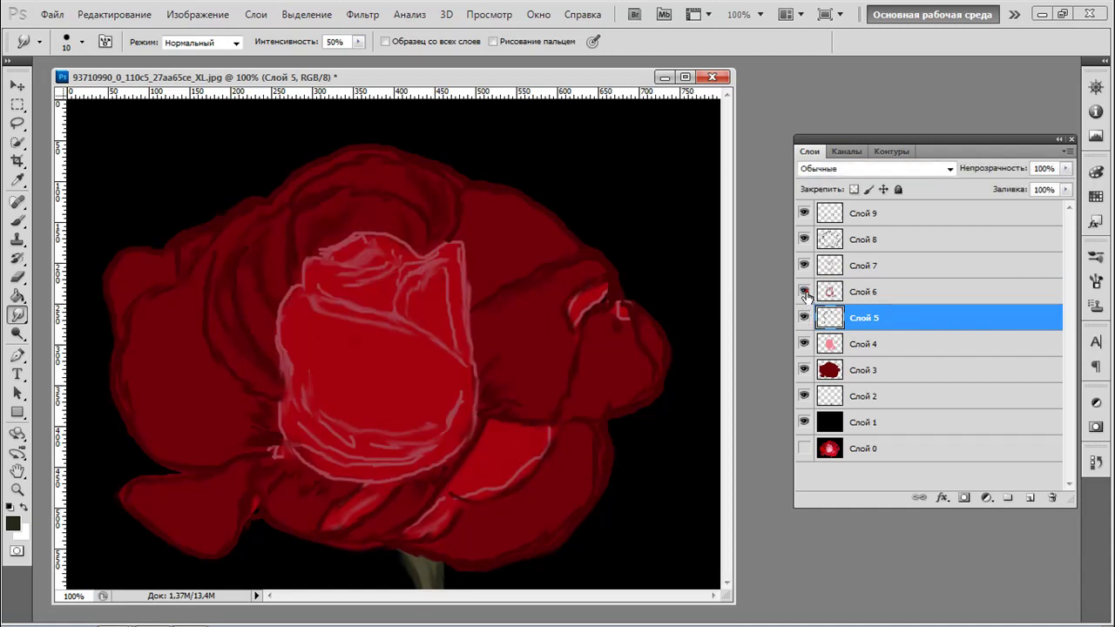
pyautogui.click(804, 293)
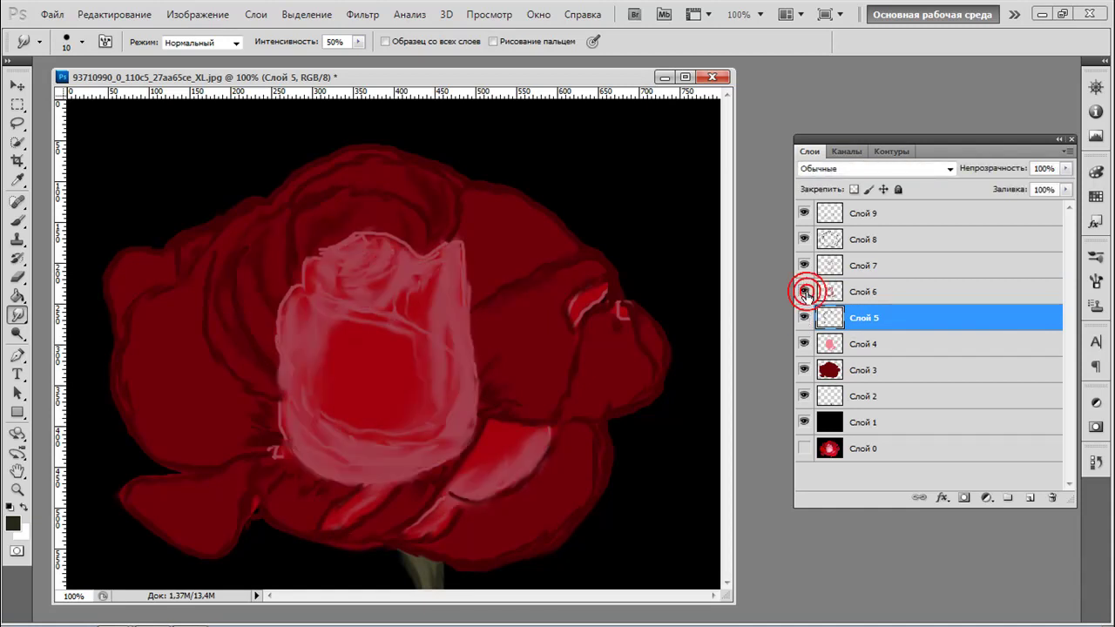
pyautogui.click(881, 293)
pyautogui.click(805, 292)
pyautogui.click(805, 293)
pyautogui.click(803, 265)
pyautogui.click(803, 266)
# Change the blending mode of Слой 7 to Мягкий свет
pyautogui.click(875, 267)
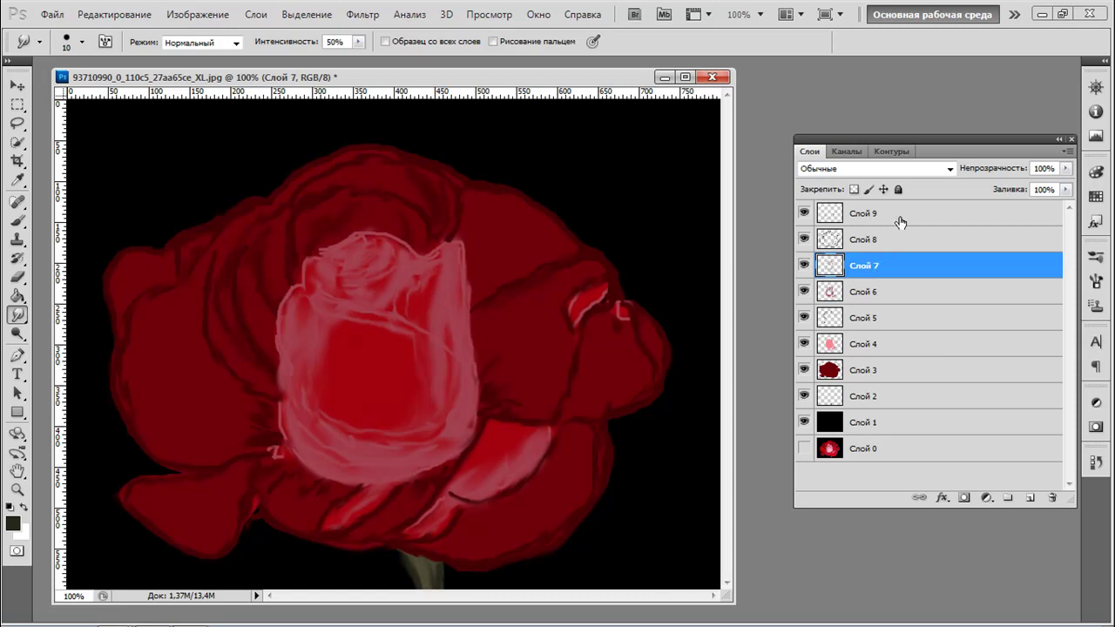
pyautogui.click(951, 169)
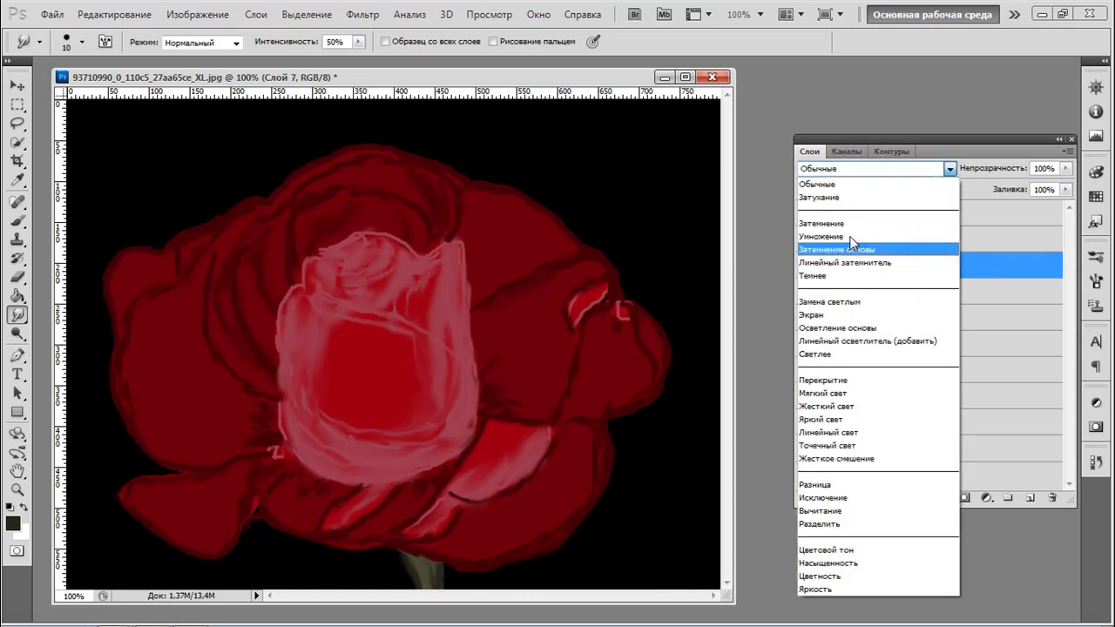
pyautogui.click(846, 397)
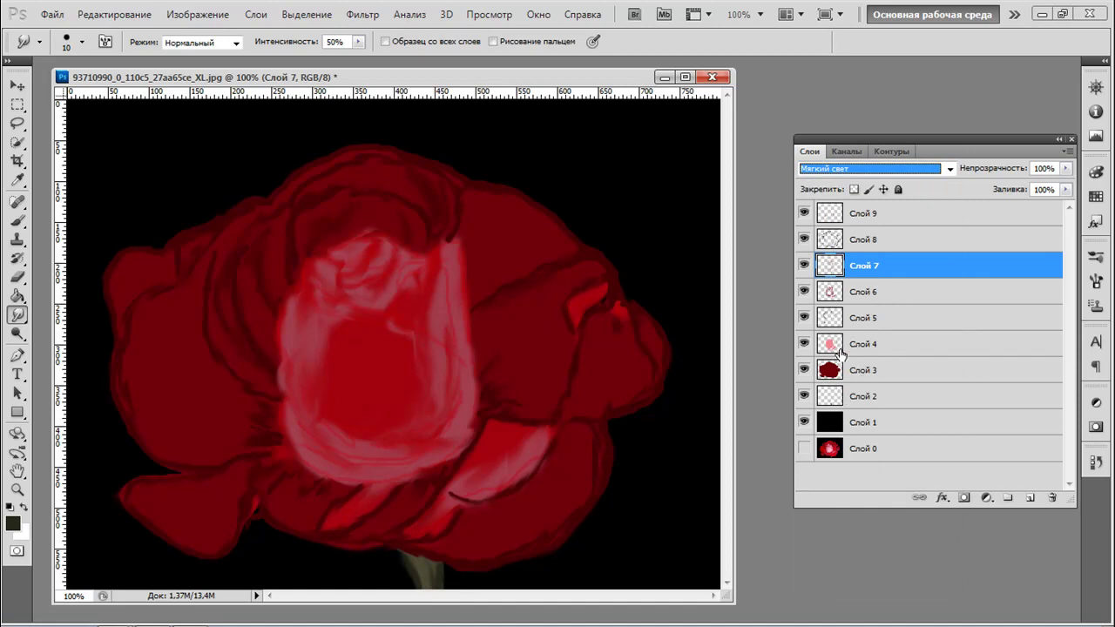
# Try the Мягкий свет blending mode on Слой 6 again and return the layer to Обычные
pyautogui.click(885, 320)
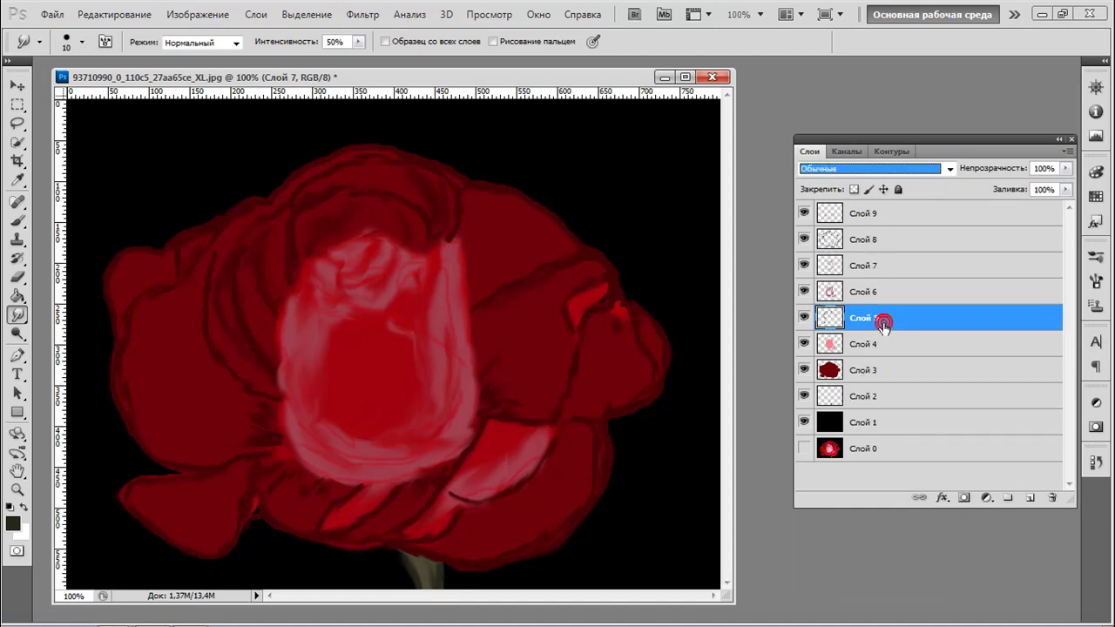
pyautogui.click(884, 293)
pyautogui.click(950, 170)
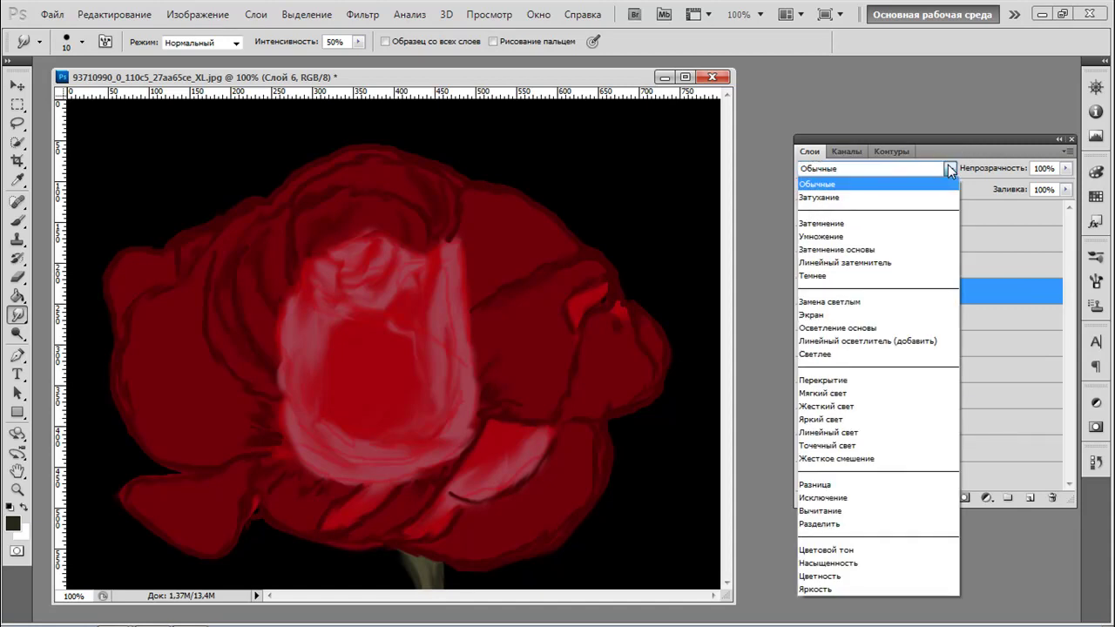
pyautogui.click(847, 394)
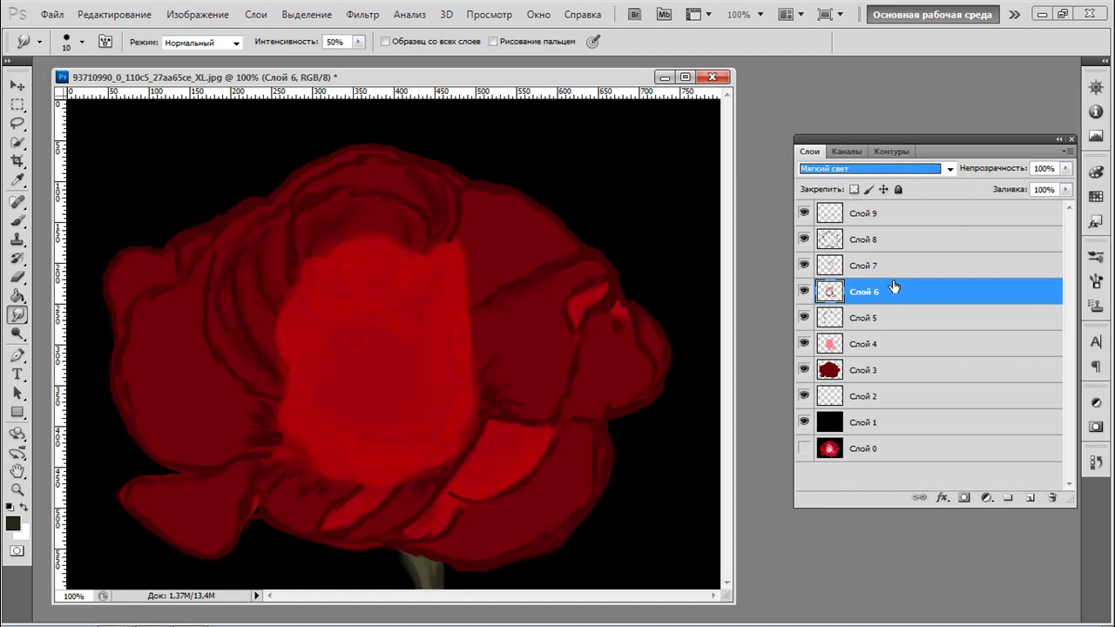
pyautogui.click(950, 168)
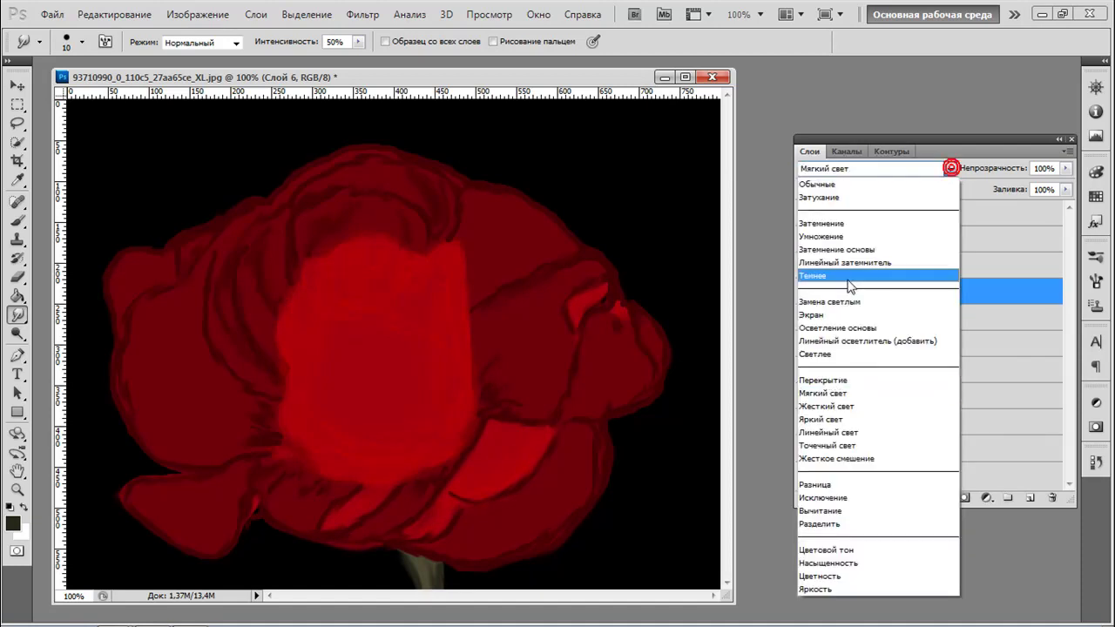
pyautogui.click(827, 183)
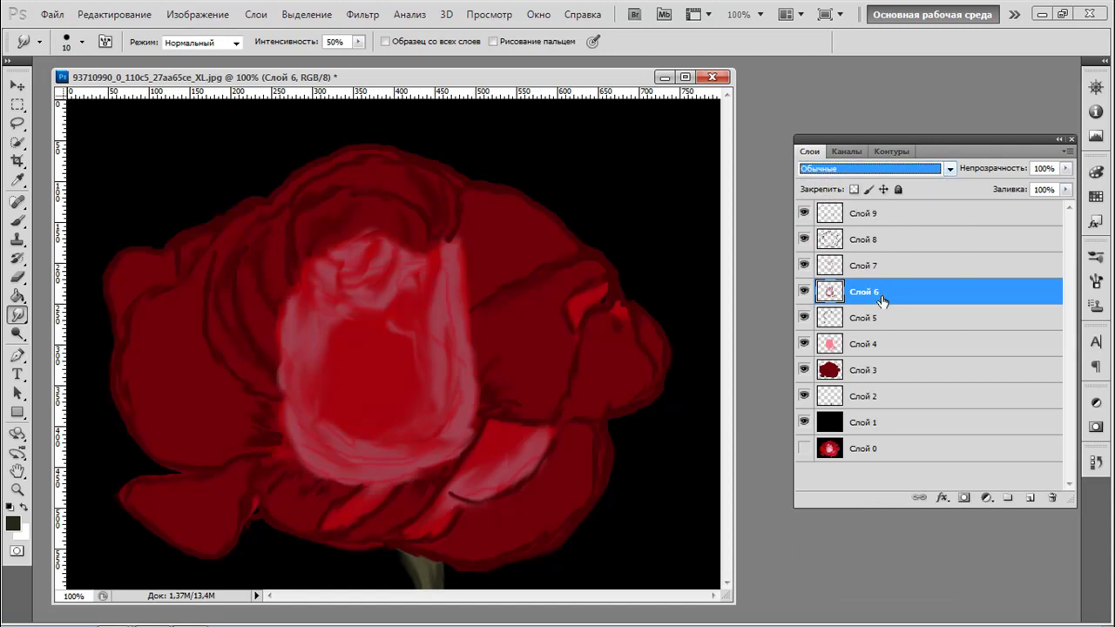
# Set the blending modes of Слой 4 and Слой 7 back to Обычные
pyautogui.click(906, 345)
pyautogui.click(949, 170)
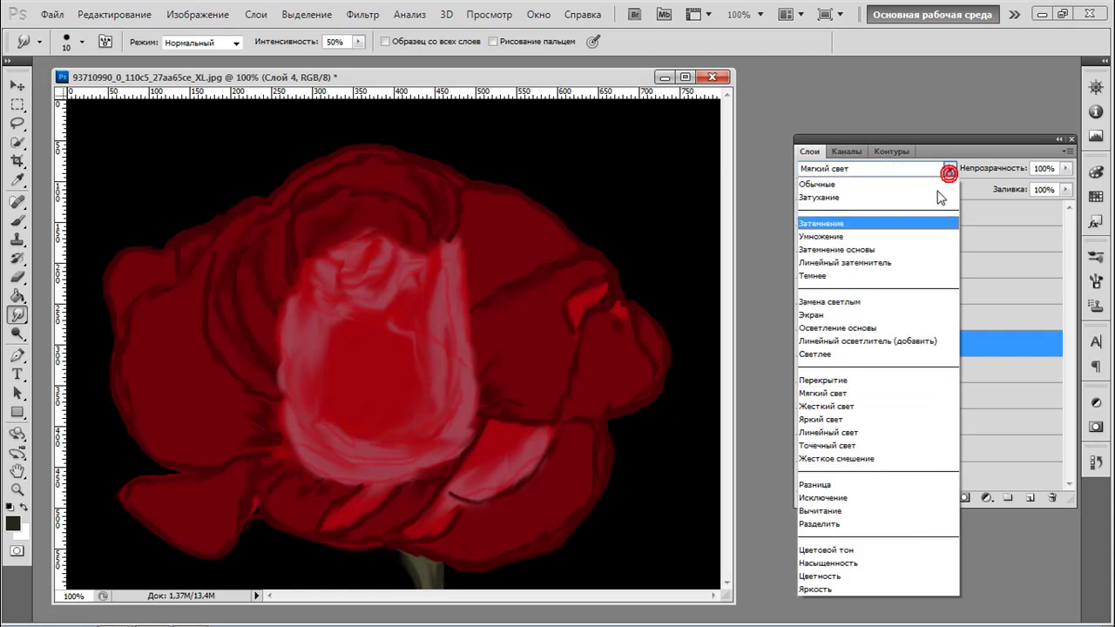
pyautogui.click(827, 184)
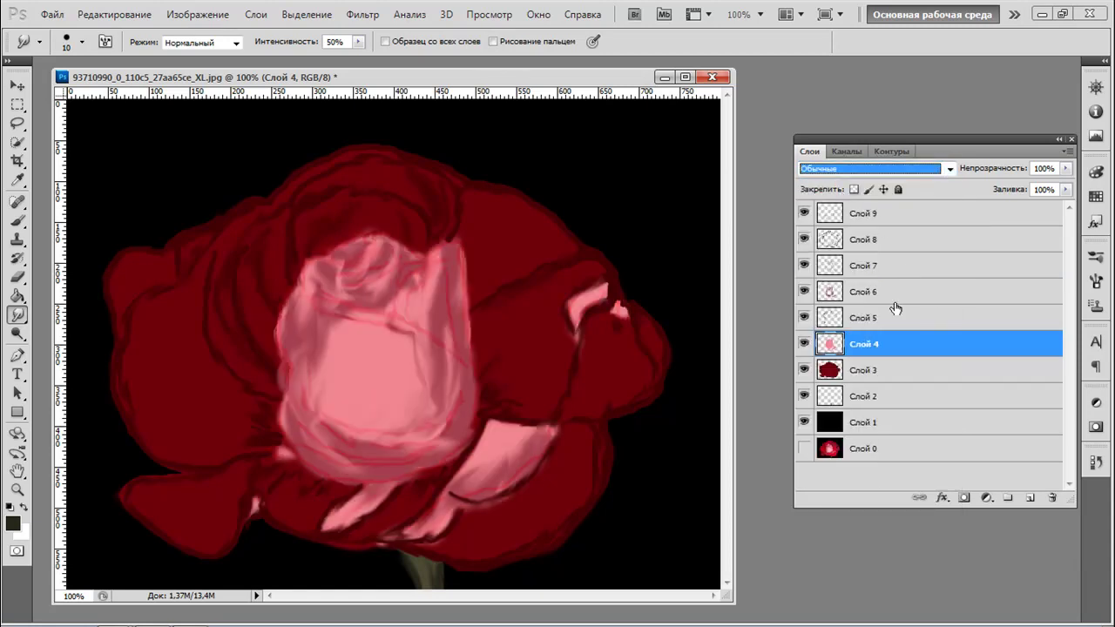
pyautogui.click(892, 265)
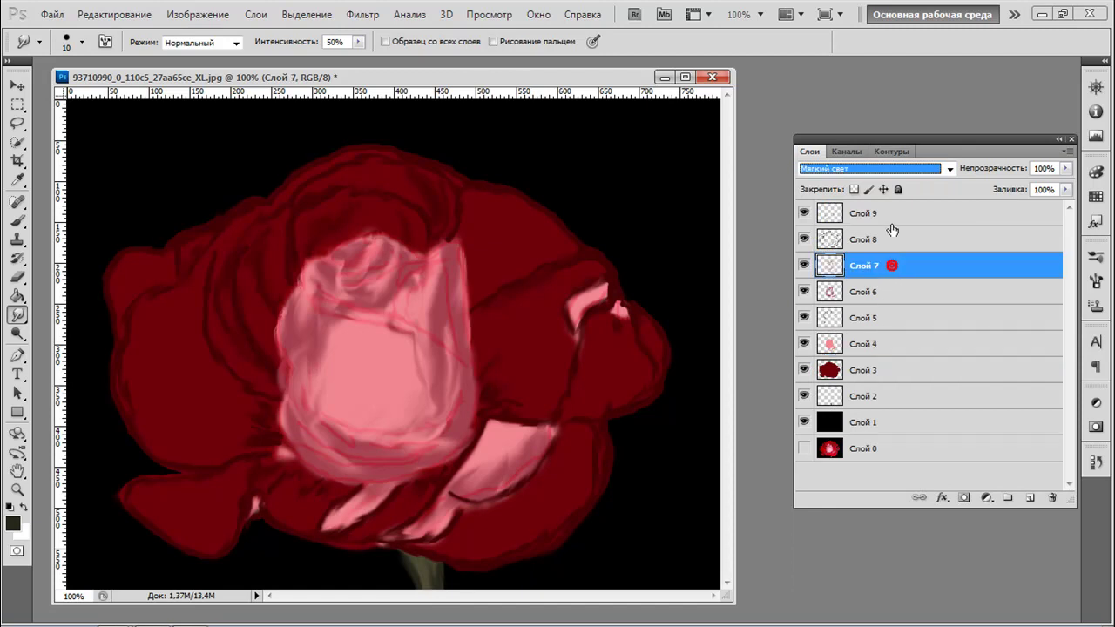
pyautogui.click(949, 168)
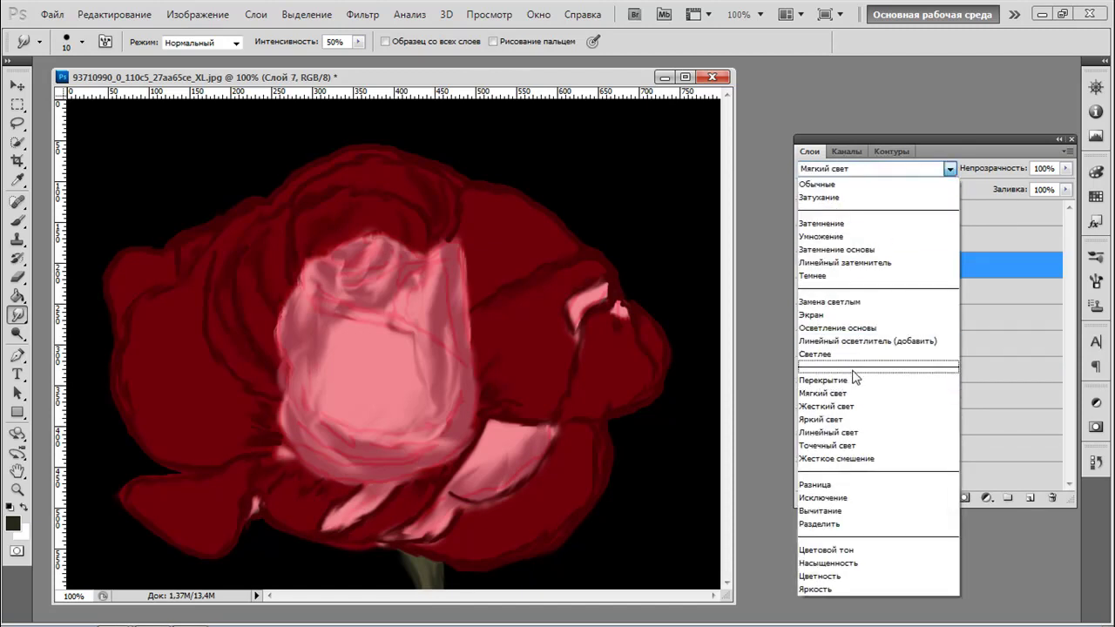
pyautogui.click(821, 184)
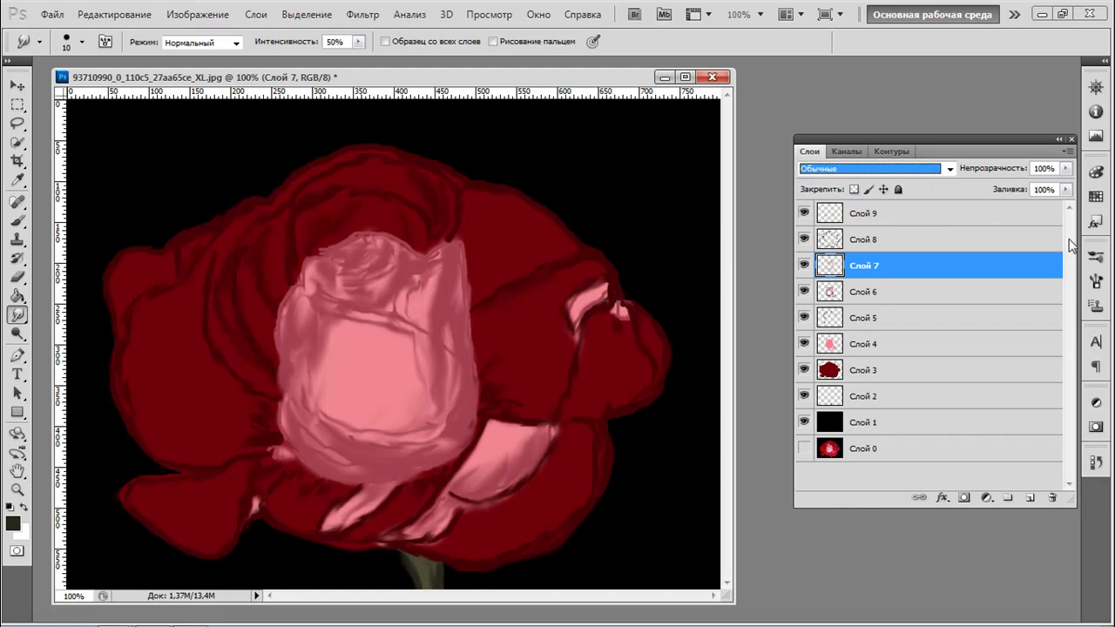
# Lower the opacity of Слой 7 to 77% and of Слой 6 to 70%
pyautogui.moveTo(1065, 168); pyautogui.dragTo(1052, 190)
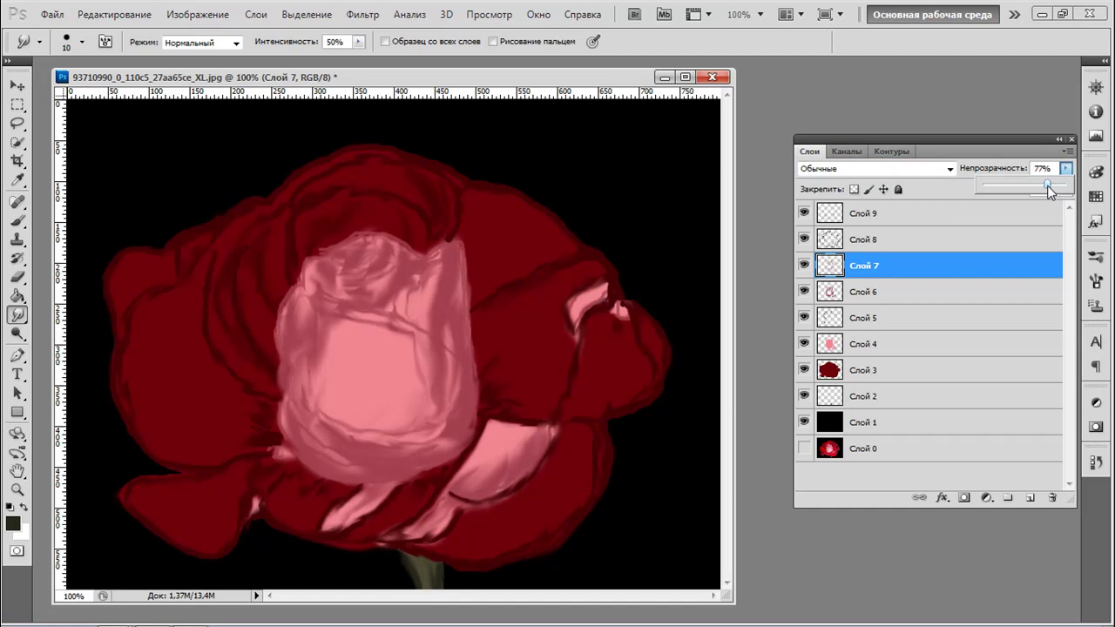
pyautogui.click(909, 291)
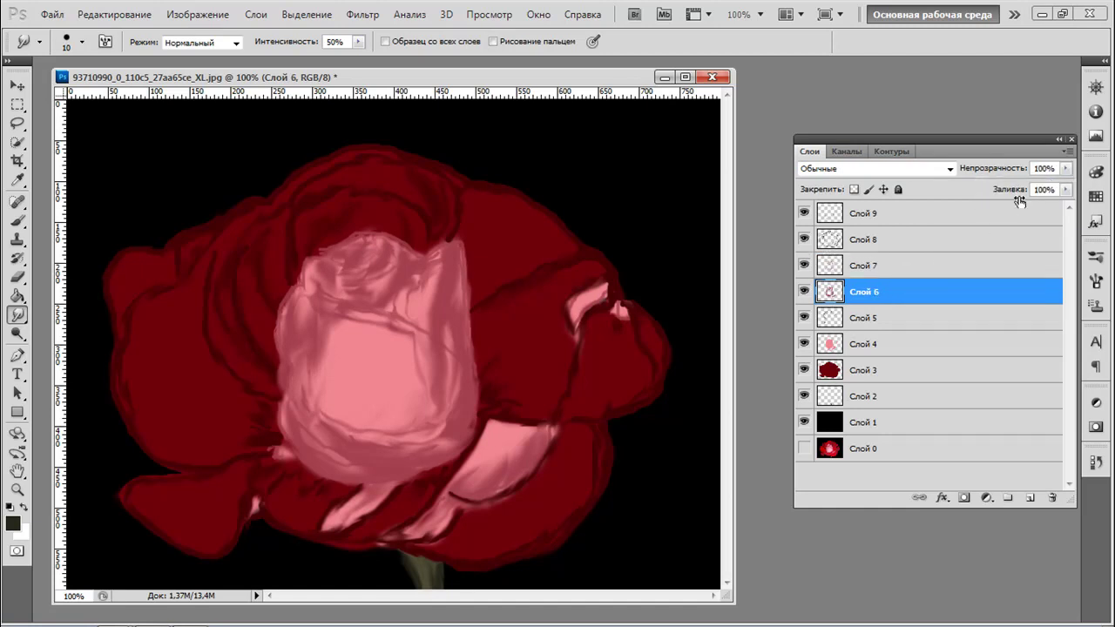
pyautogui.click(1063, 169)
pyautogui.click(1044, 187)
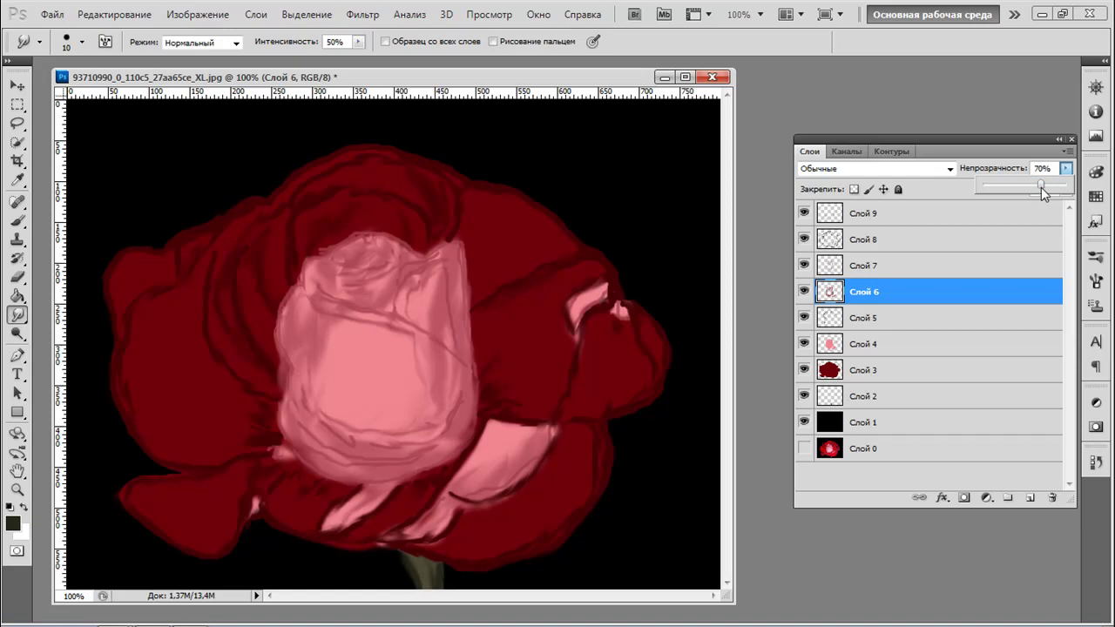
pyautogui.click(953, 318)
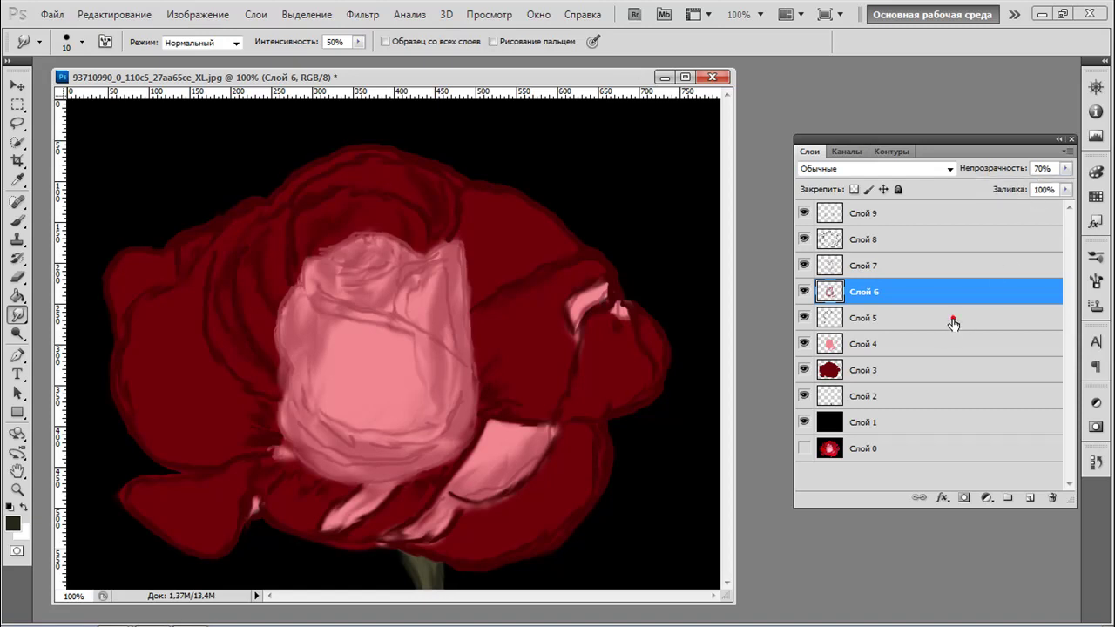
# Set the opacity of Слой 4 to 85%, after trying 64%
pyautogui.click(954, 322)
pyautogui.click(949, 343)
pyautogui.click(1065, 170)
pyautogui.moveTo(1064, 186); pyautogui.dragTo(1036, 189)
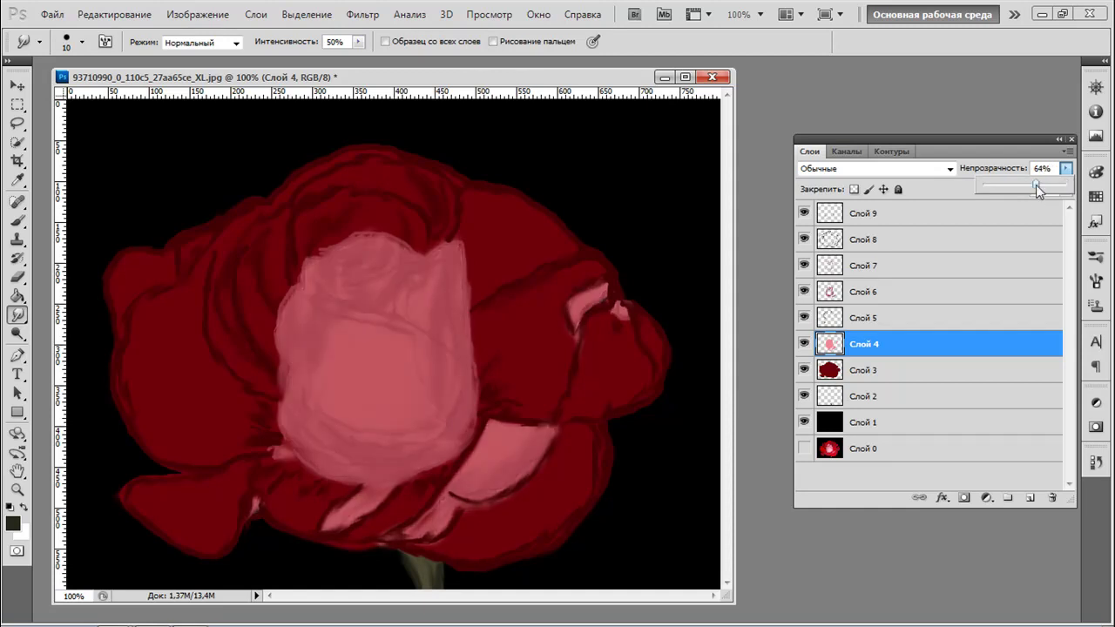
pyautogui.moveTo(1041, 190); pyautogui.dragTo(1053, 188)
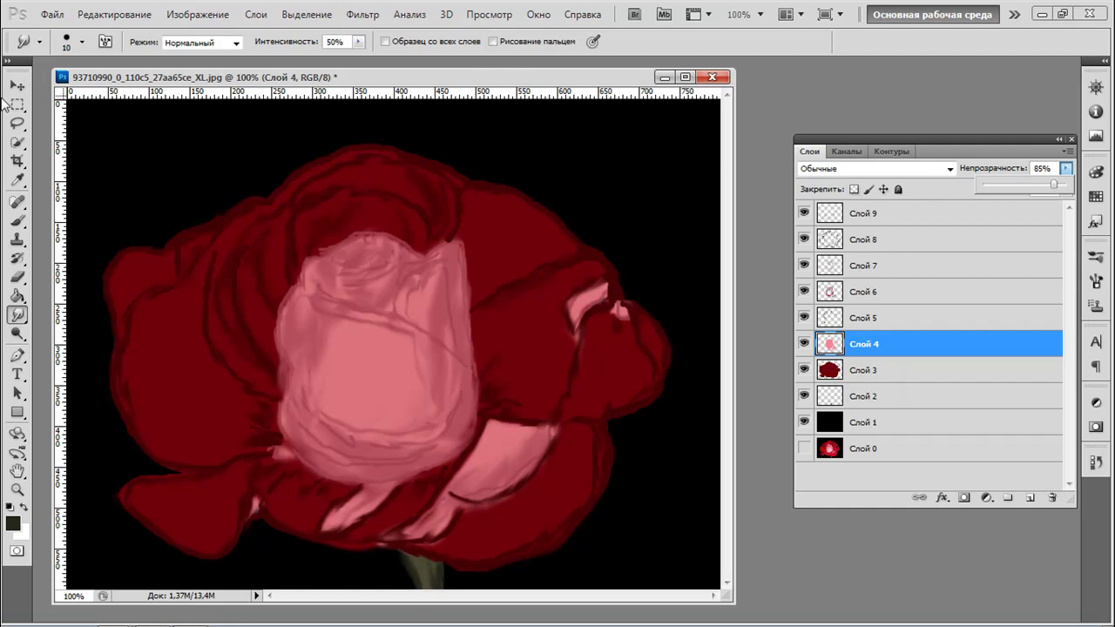
# Shift the pink of Слой 4 to a slightly warmer shade with the Цветовой тон/Насыщенность correction
pyautogui.click(198, 14)
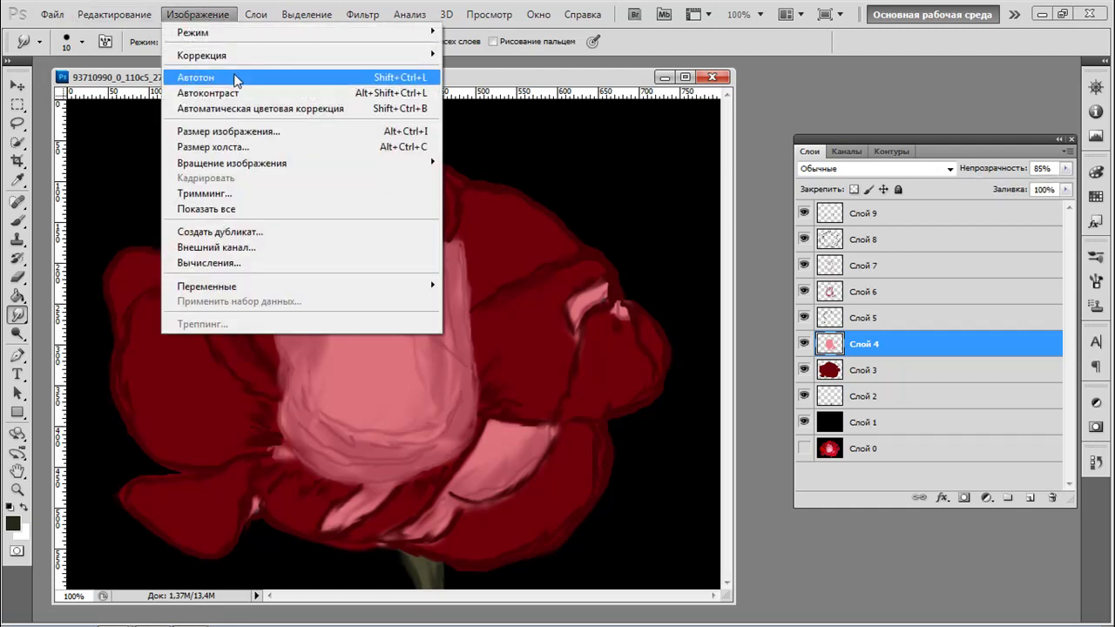
pyautogui.moveTo(312, 58)
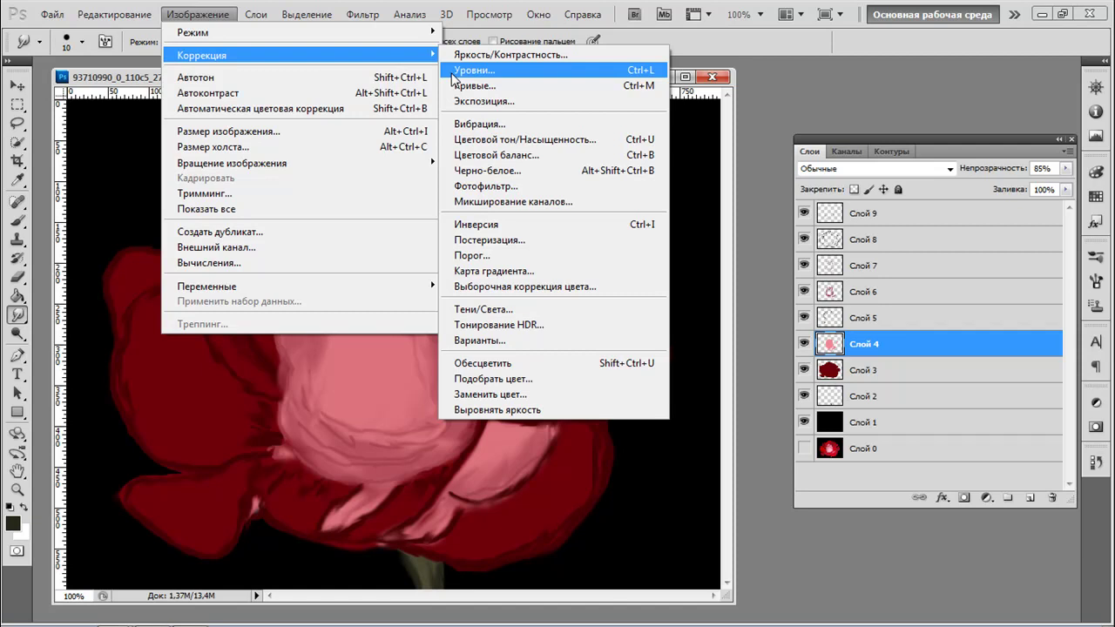
pyautogui.click(505, 140)
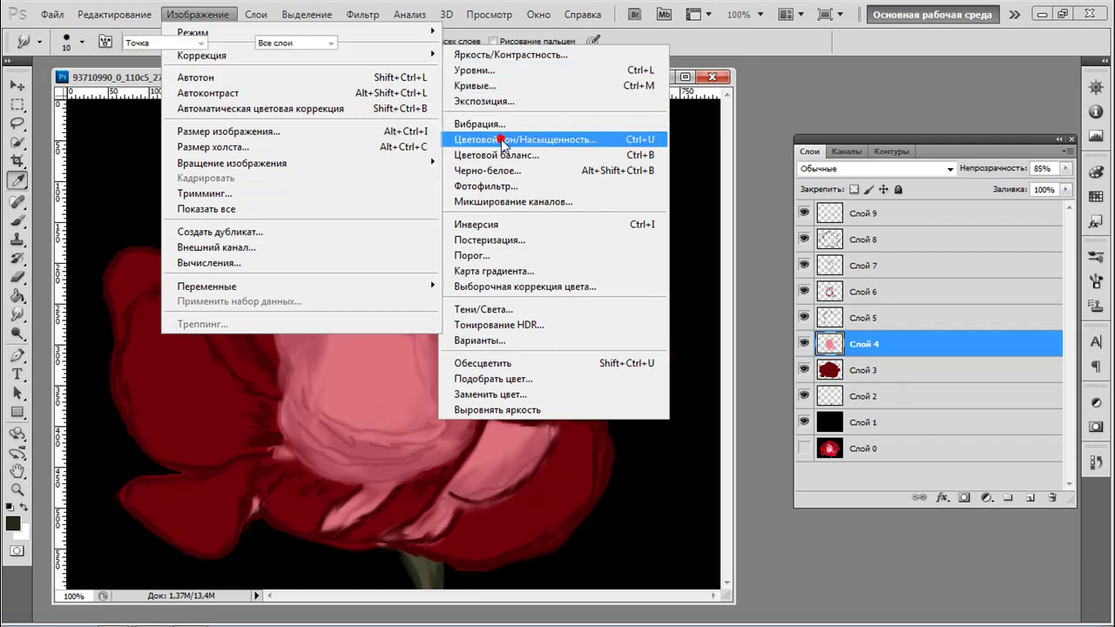
pyautogui.moveTo(717, 326); pyautogui.dragTo(720, 372)
pyautogui.click(892, 243)
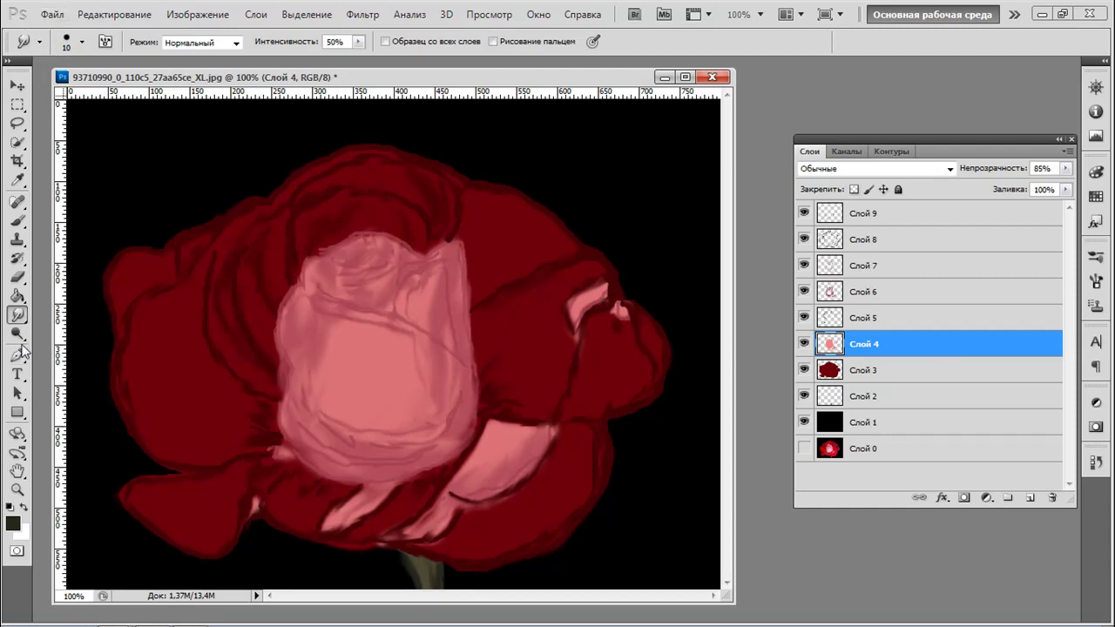
# Add a new layer above Слой 9 and choose the 198-pixel signature brush tip for the Smudge tool
pyautogui.click(911, 213)
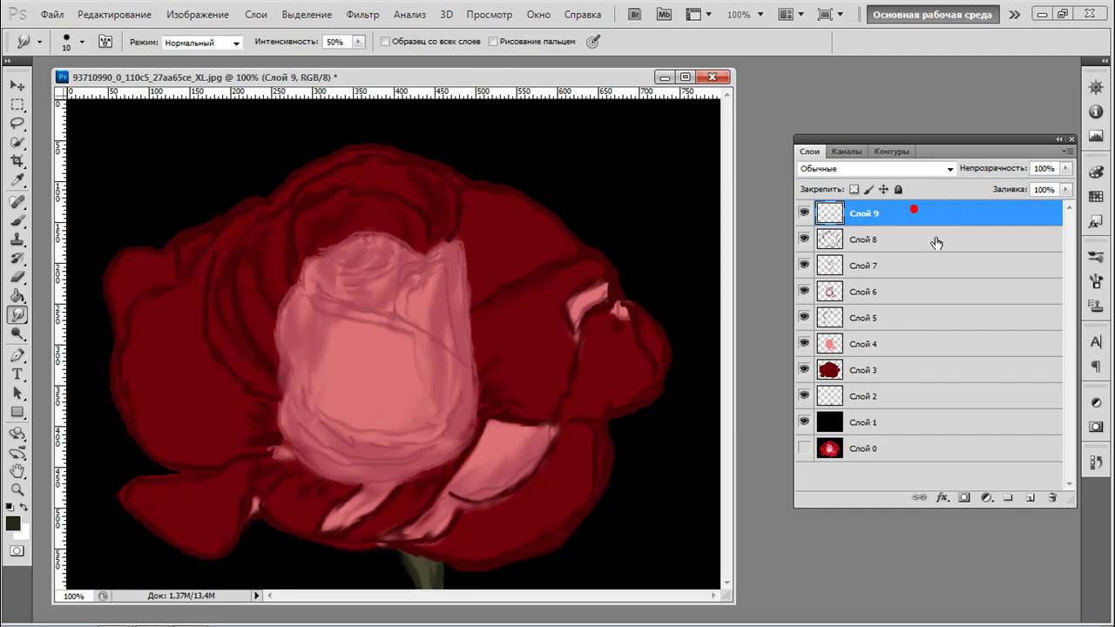
pyautogui.click(1030, 498)
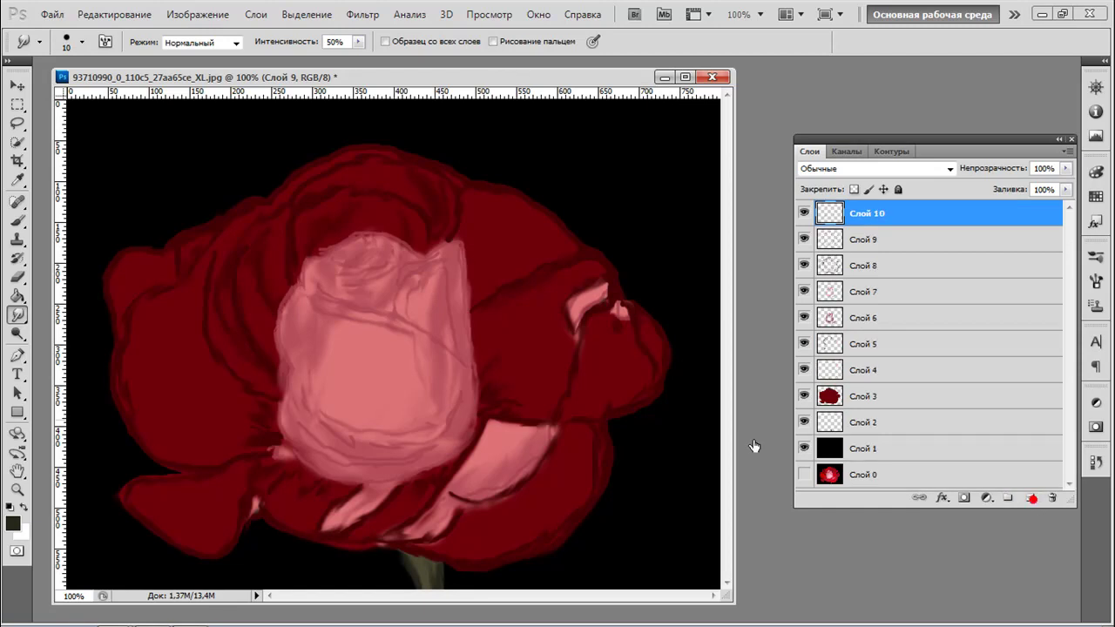
pyautogui.click(81, 43)
pyautogui.scroll(-3, 109, 178)
pyautogui.scroll(-5, 174, 202)
pyautogui.click(31, 234)
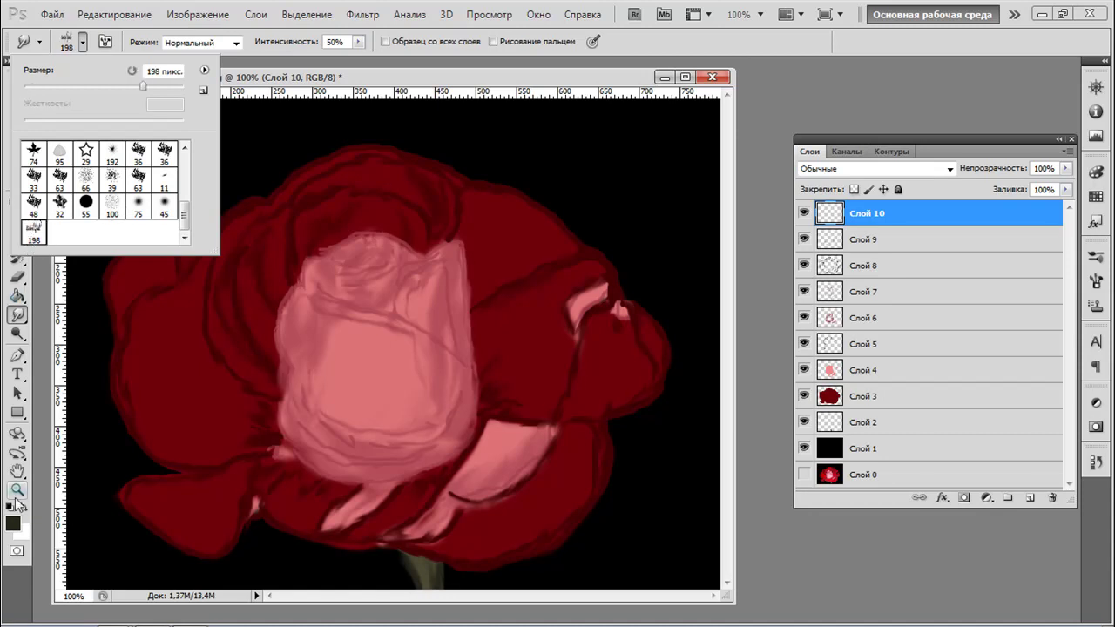
# Change the foreground colour to a pale cream
pyautogui.click(13, 528)
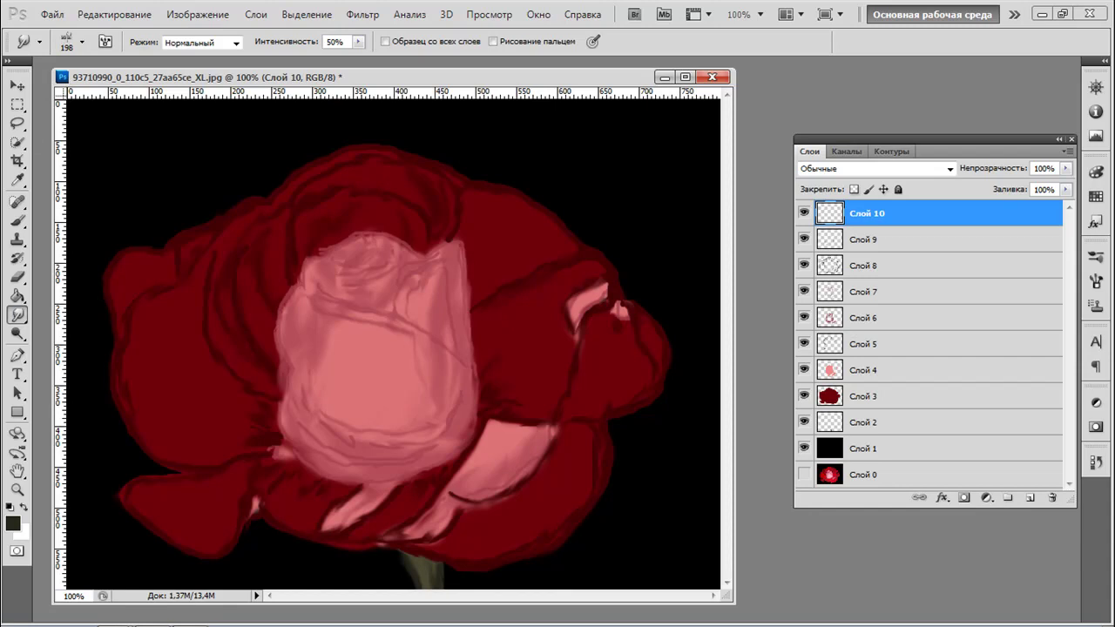
pyautogui.click(12, 522)
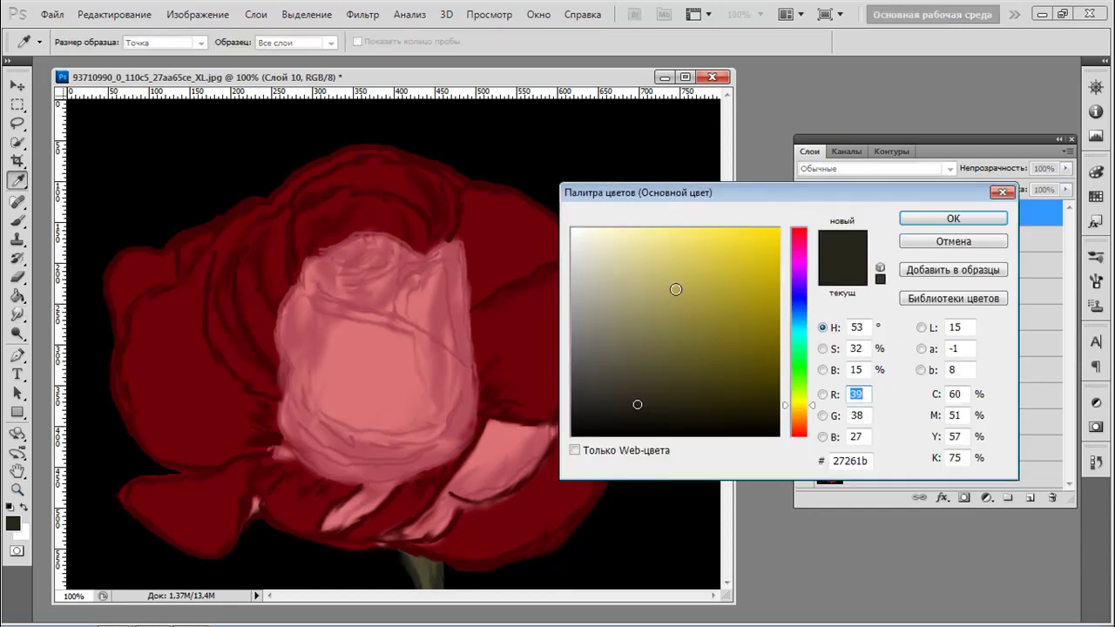
pyautogui.click(584, 237)
pyautogui.press('Return')
pyautogui.press('r')
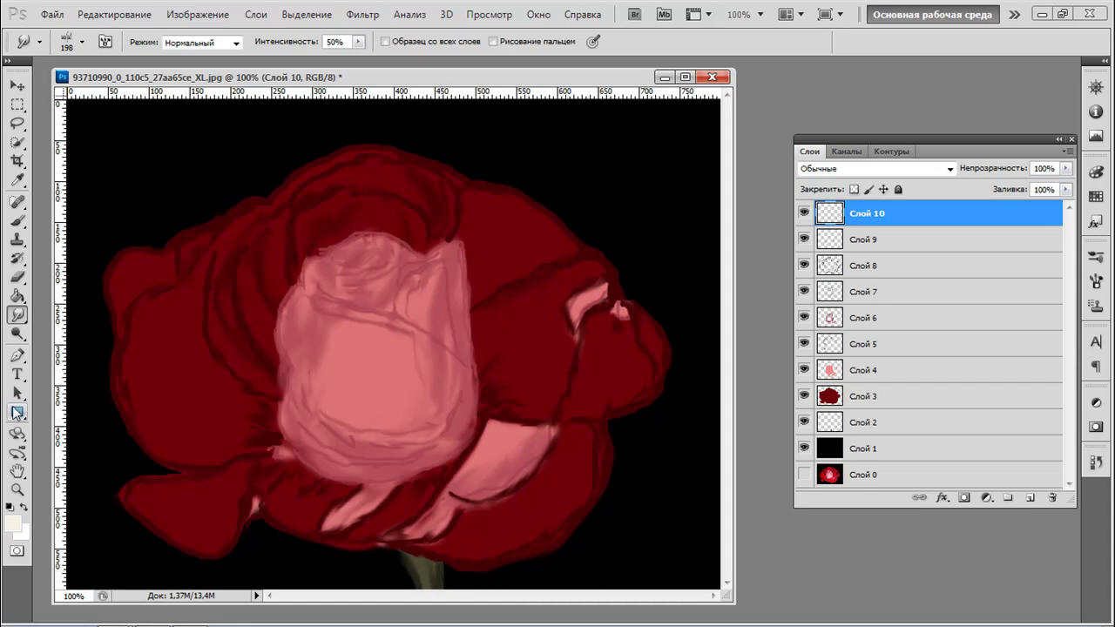
# Stamp the signature with the 198-pixel brush tip in the image's lower right corner and erase the word "анимация" from it
pyautogui.click(17, 221)
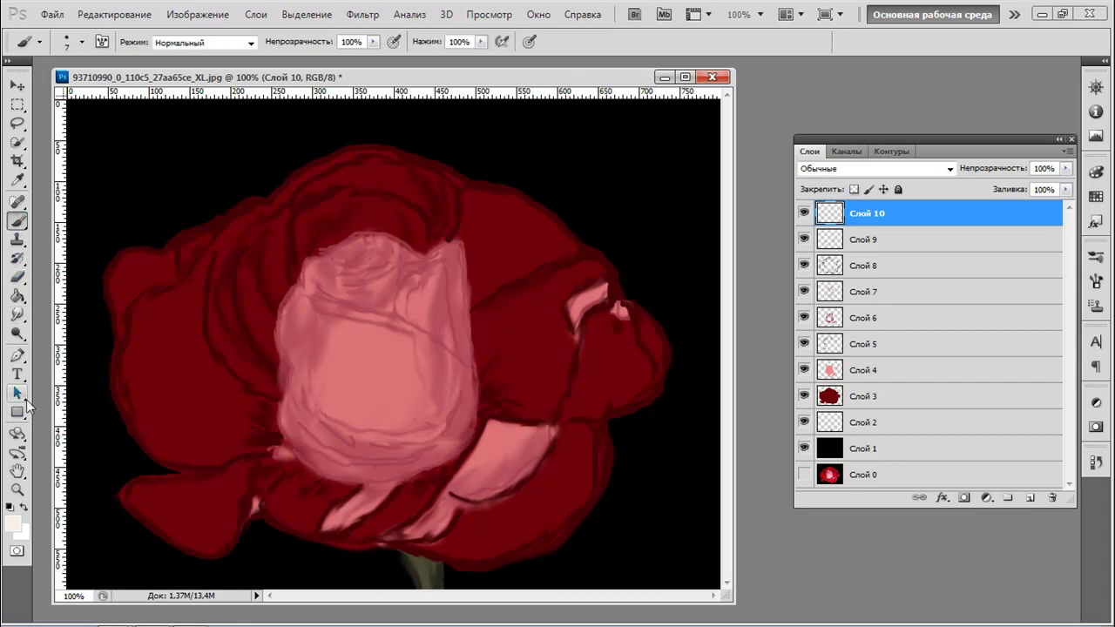
pyautogui.click(82, 42)
pyautogui.moveTo(188, 176); pyautogui.dragTo(187, 216)
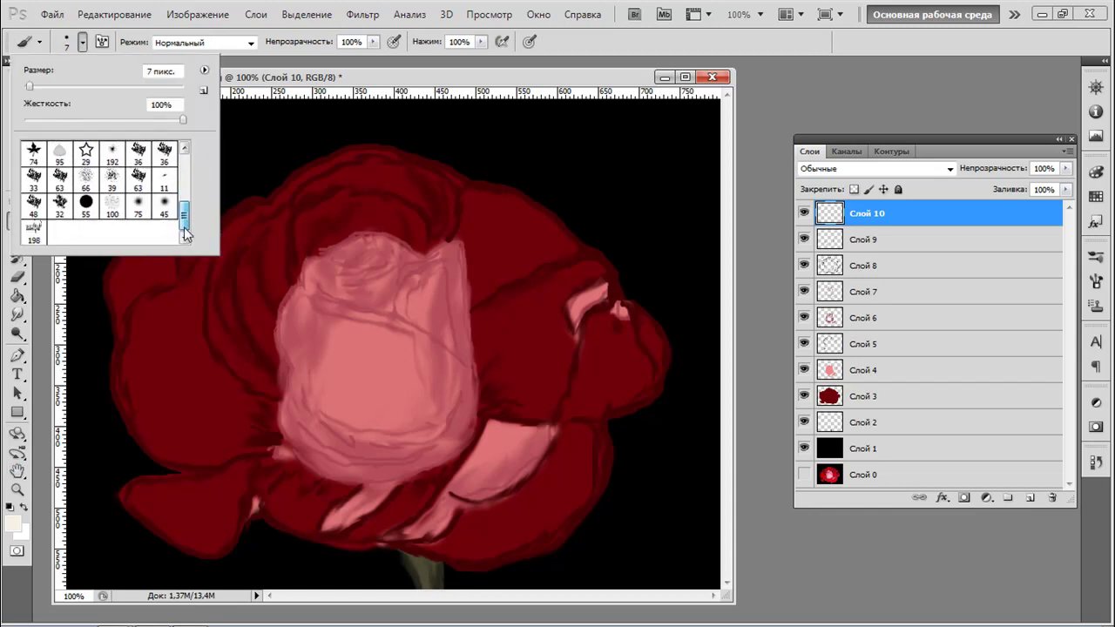
pyautogui.click(33, 231)
pyautogui.click(604, 570)
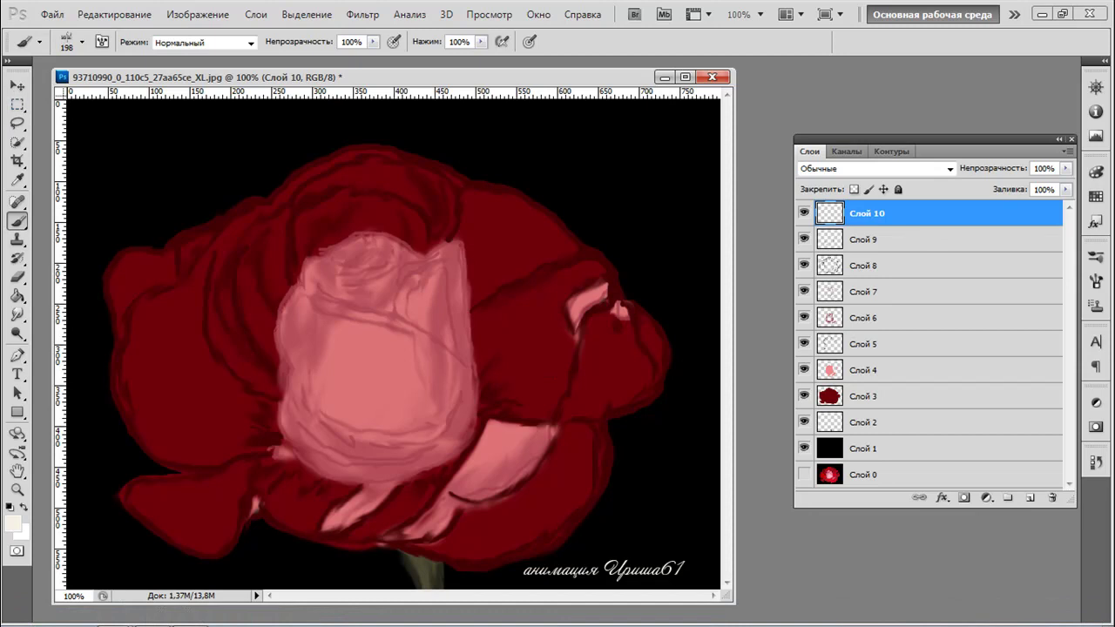
pyautogui.click(16, 279)
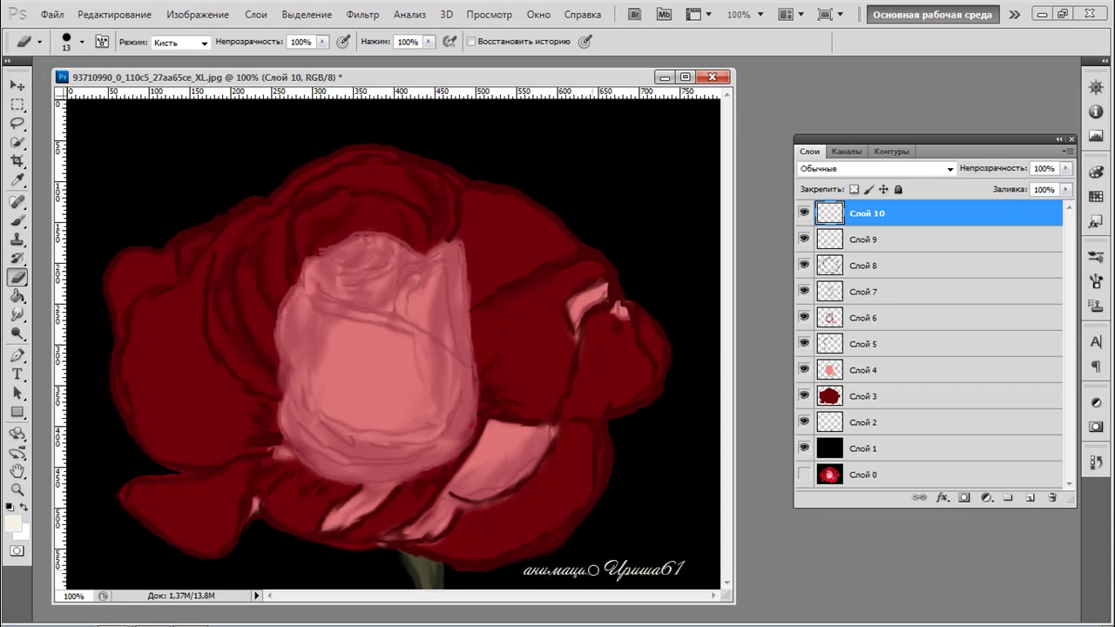
pyautogui.moveTo(581, 575)
pyautogui.mouseDown()
pyautogui.moveTo(529, 573)
pyautogui.moveTo(581, 570)
pyautogui.mouseUp()
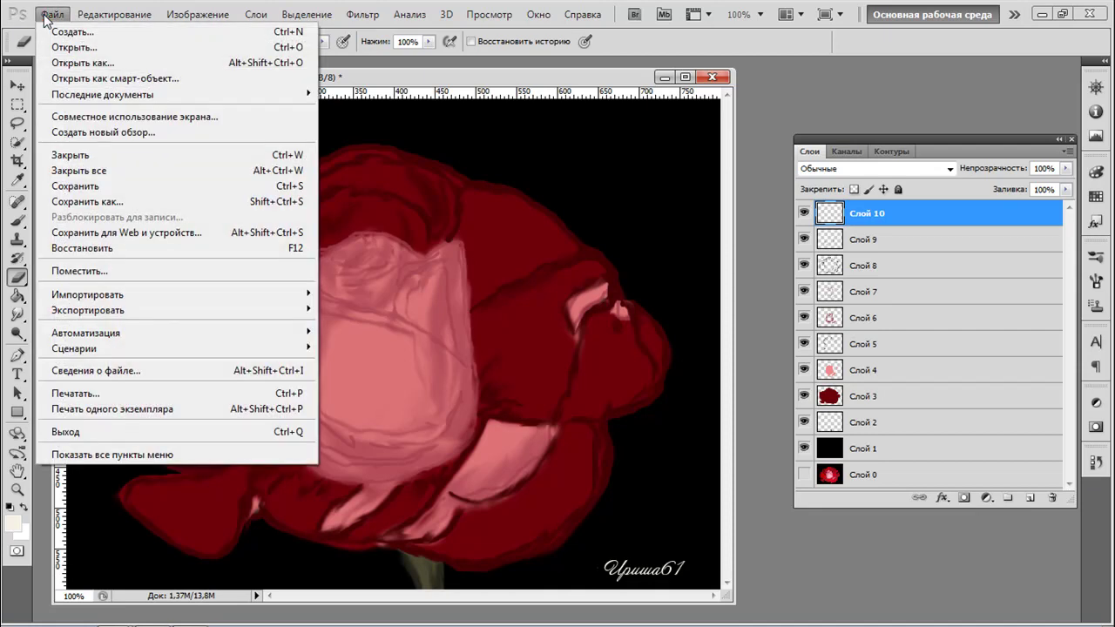
# Export the painting for the web as PNG-24, with the image width set to 550 pixels
pyautogui.click(147, 233)
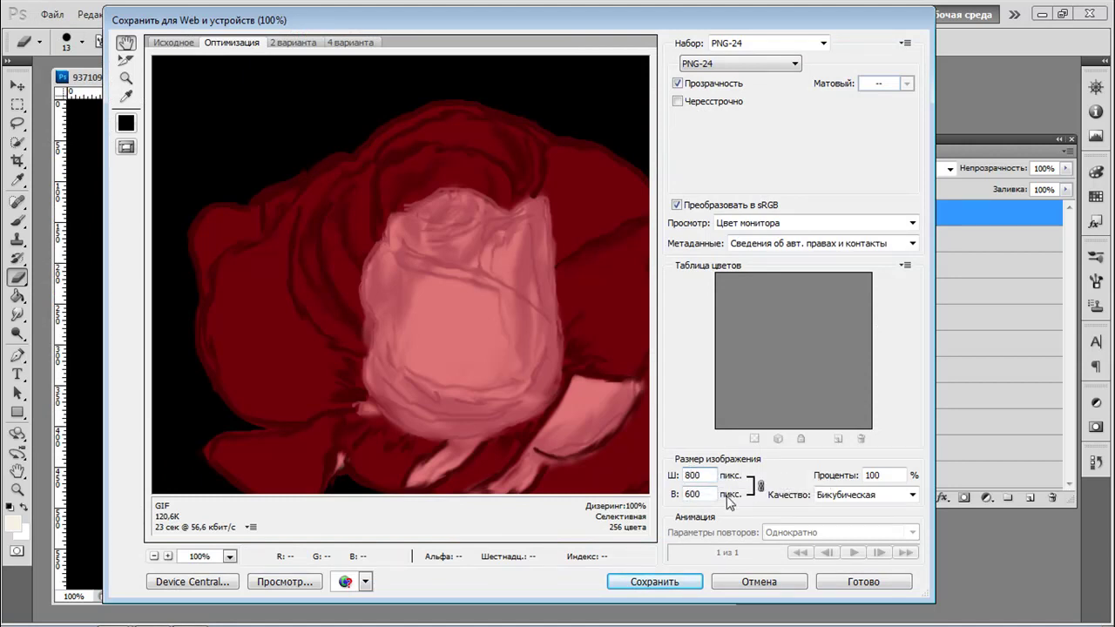
pyautogui.press('BackSpace')
pyautogui.write('550')
pyautogui.click(652, 581)
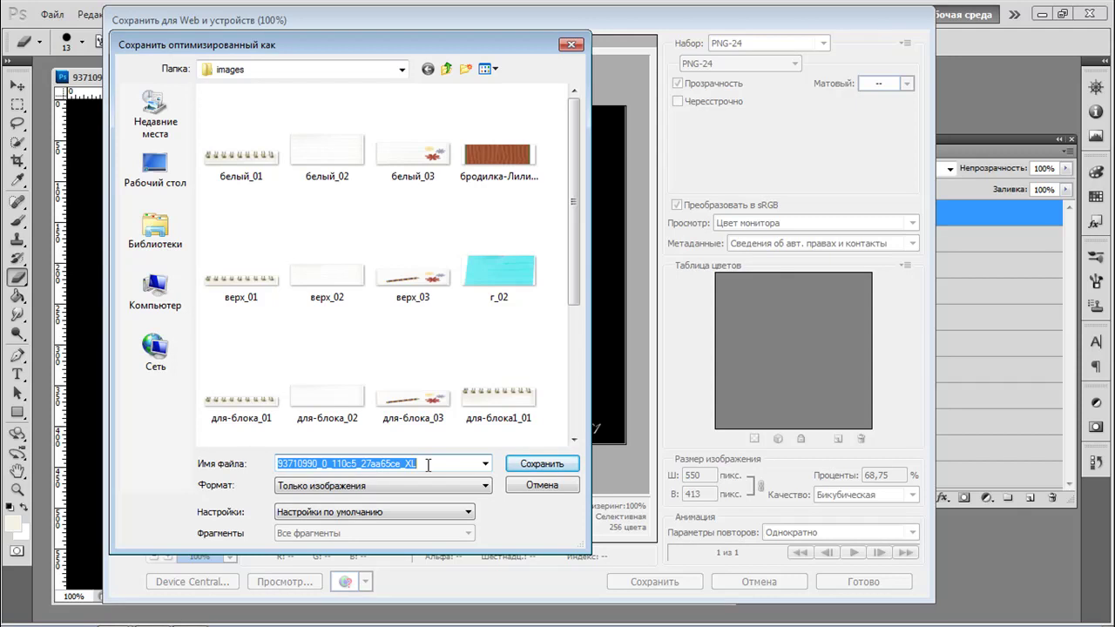
# Set the export destination to the Изображения library and try to save the PNG-24 file as роза
pyautogui.press('BackSpace')
pyautogui.write('po')
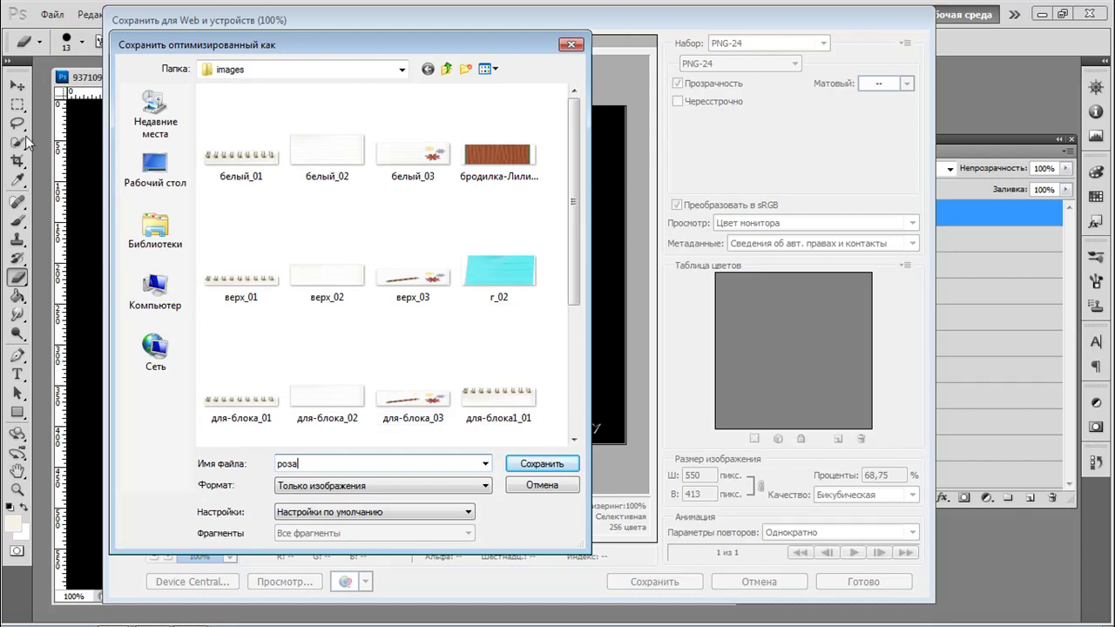
pyautogui.click(160, 234)
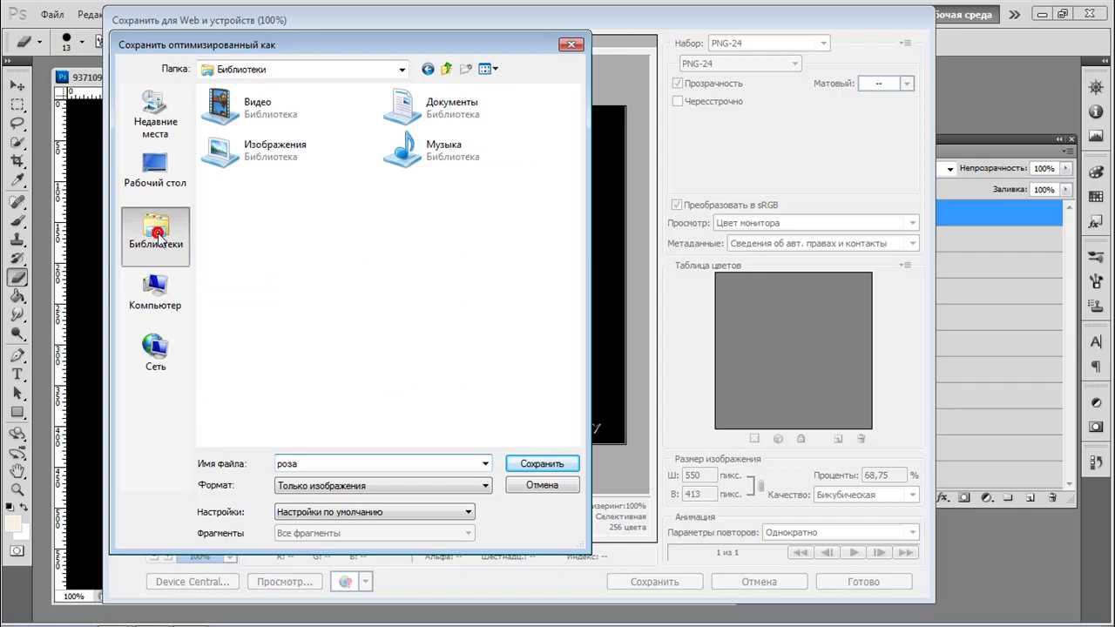
pyautogui.doubleClick(231, 174)
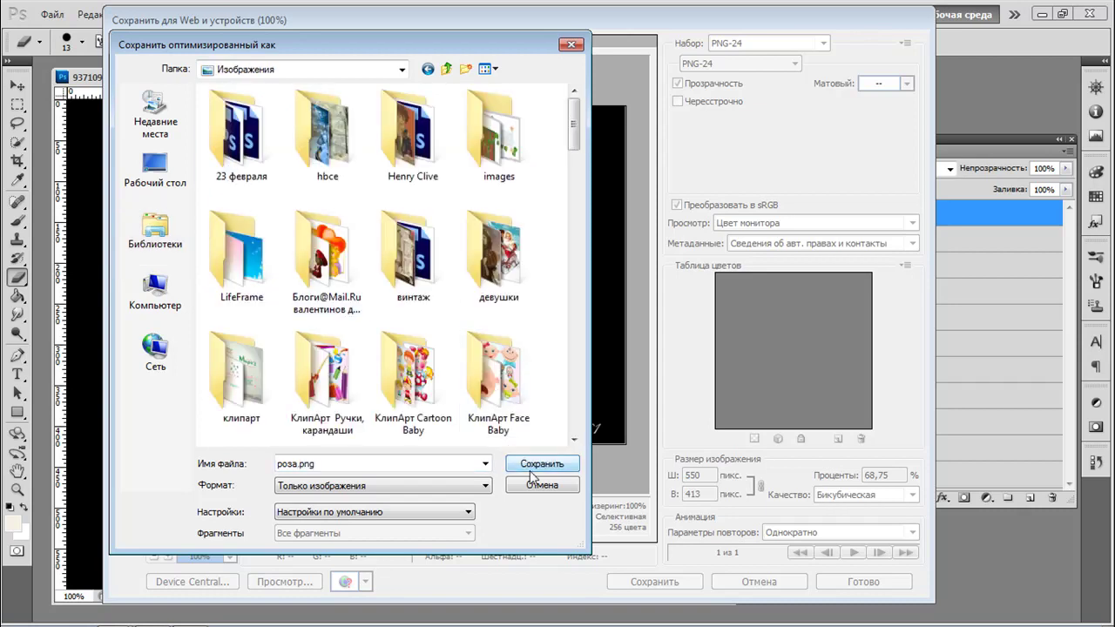
pyautogui.click(538, 466)
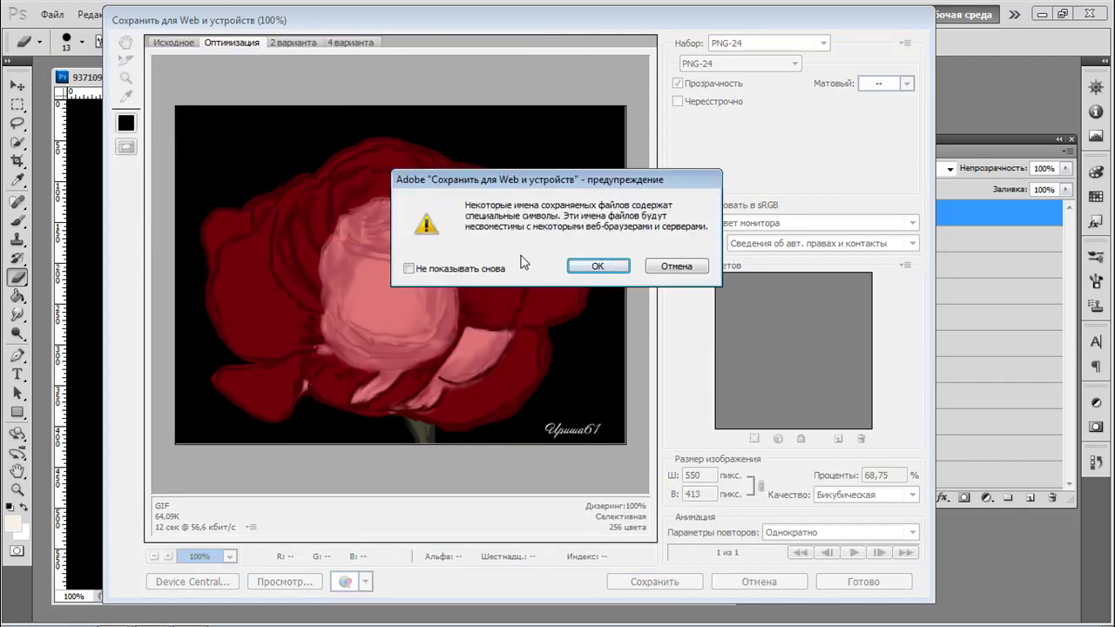
pyautogui.click(677, 265)
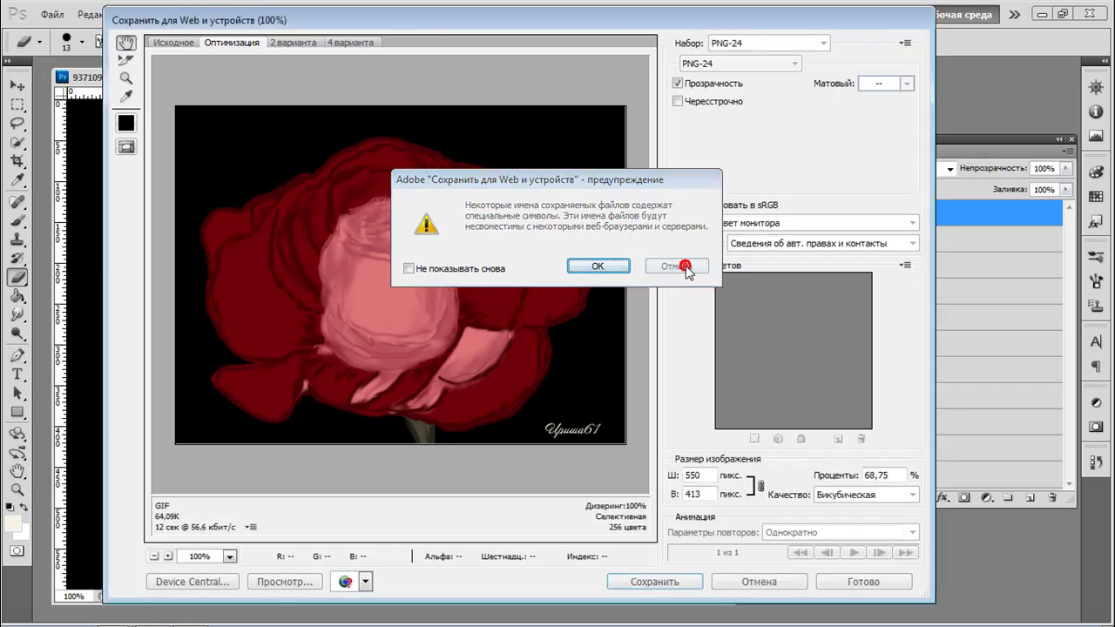
# Switch the export format to high-quality JPEG and save the file as роза in the Изображения library
pyautogui.click(794, 63)
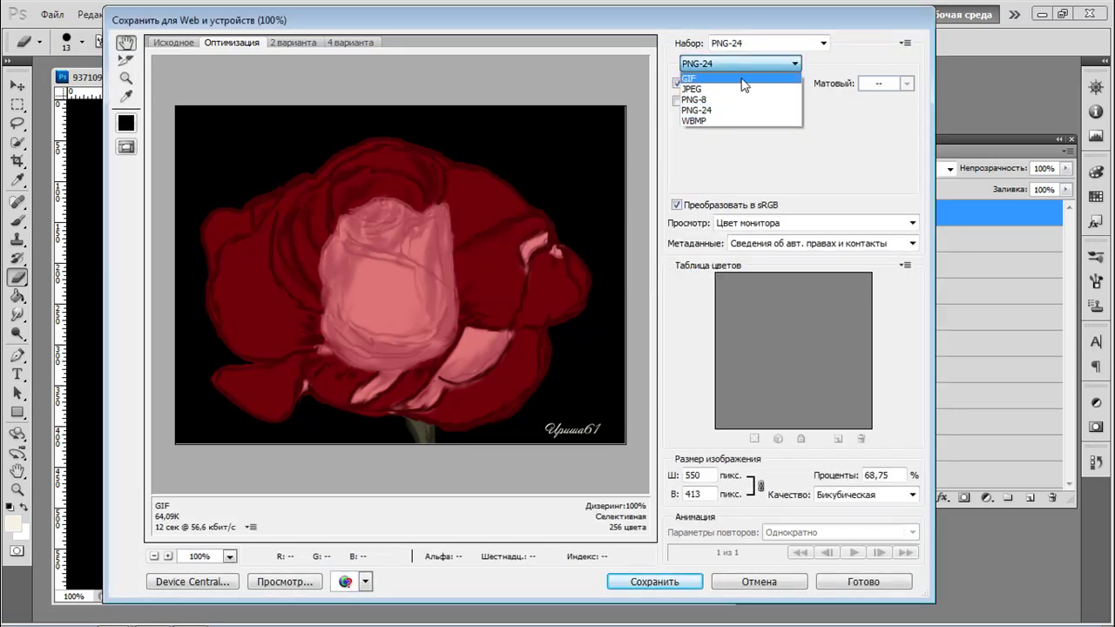
pyautogui.click(710, 81)
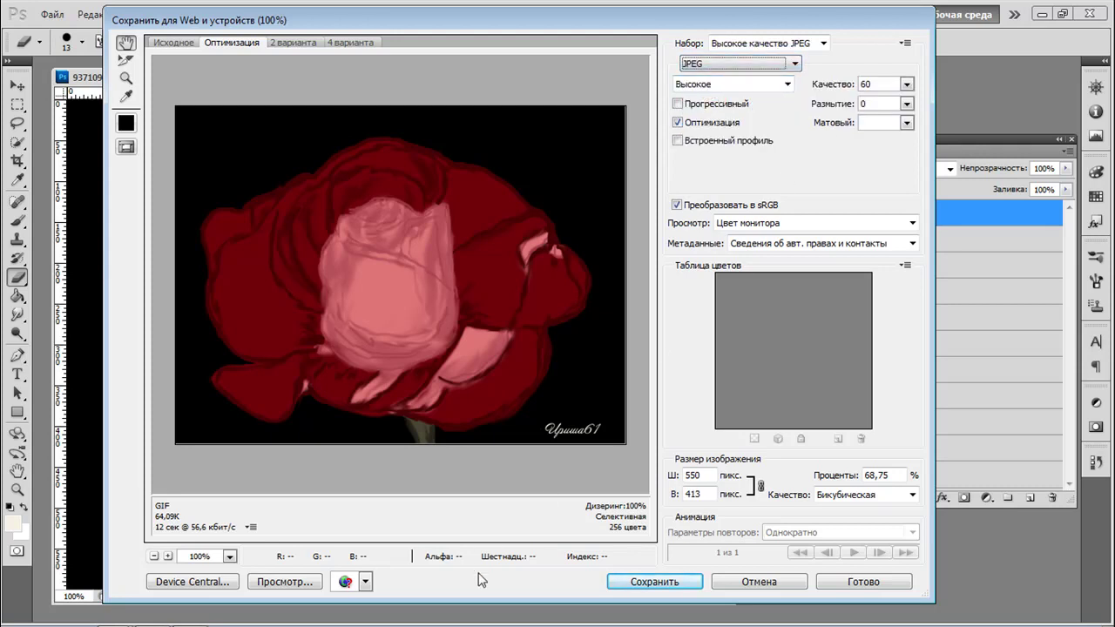
pyautogui.click(672, 589)
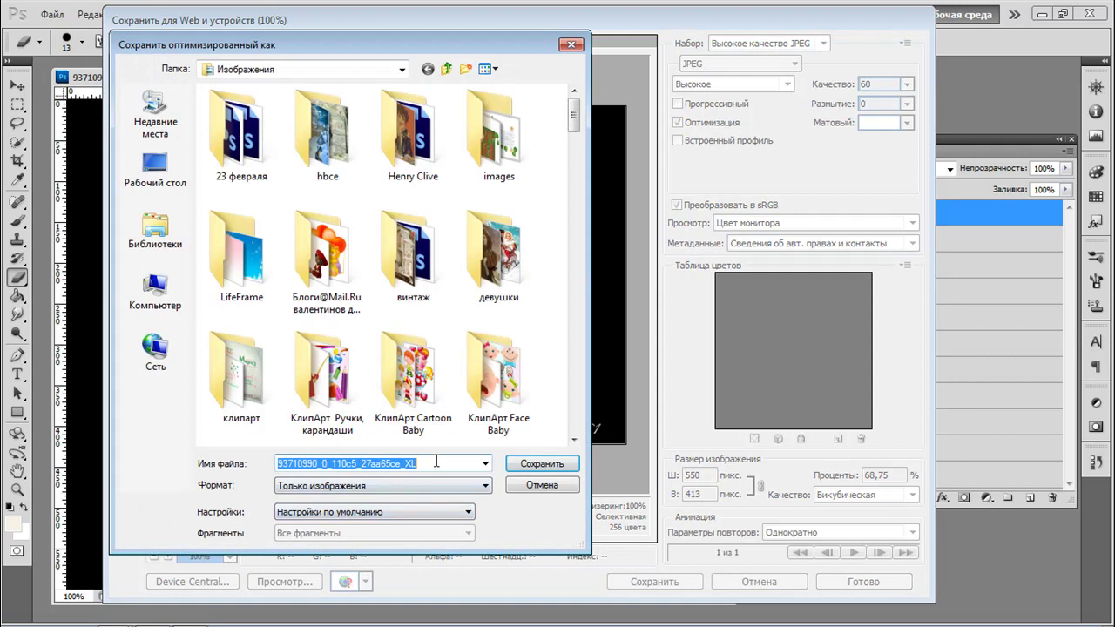
pyautogui.press('BackSpace')
pyautogui.write('роза')
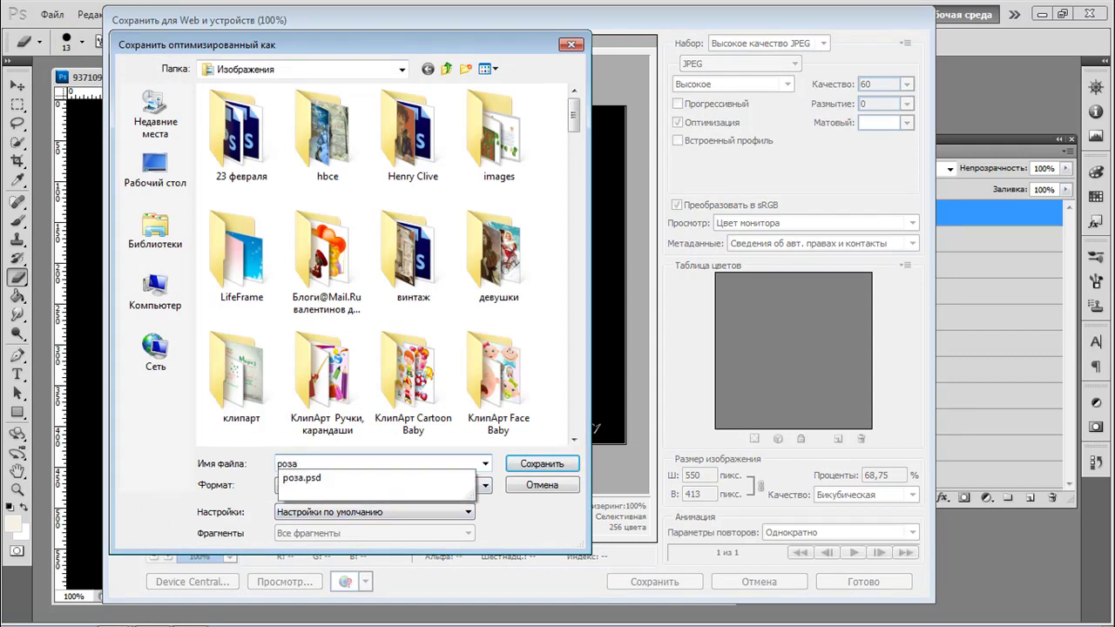
pyautogui.click(562, 465)
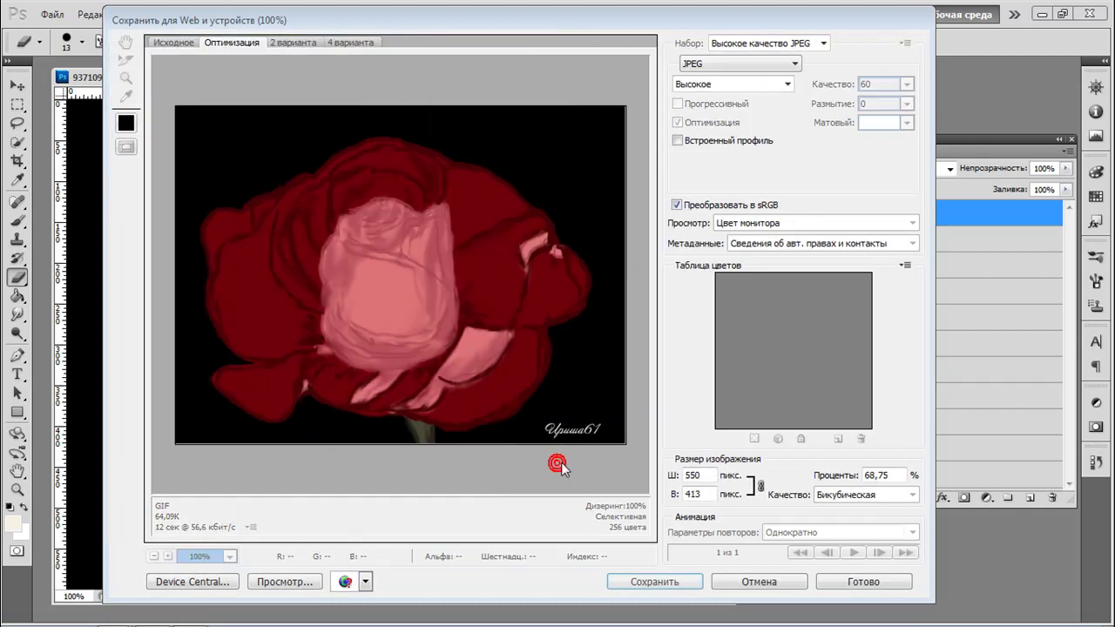
pyautogui.click(620, 266)
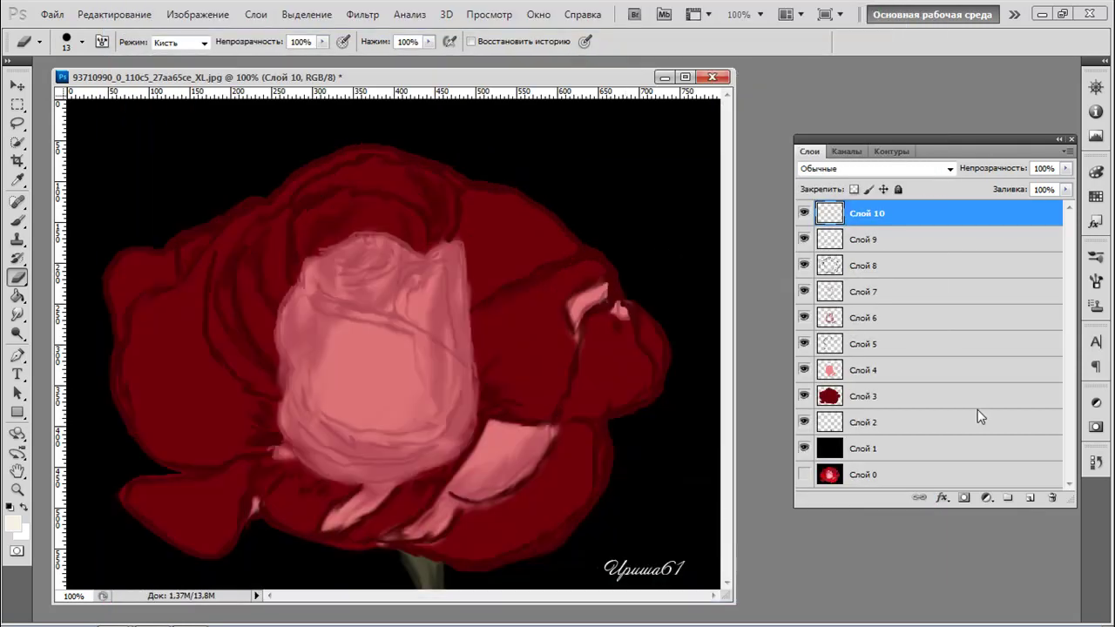
# Merge all the painting layers from Слой 1 to Слой 10 into one, leaving the hidden Слой 0 separate
pyautogui.keyDown('shift'); pyautogui.click(934, 451); pyautogui.keyUp('shift')
pyautogui.rightClick(961, 374)
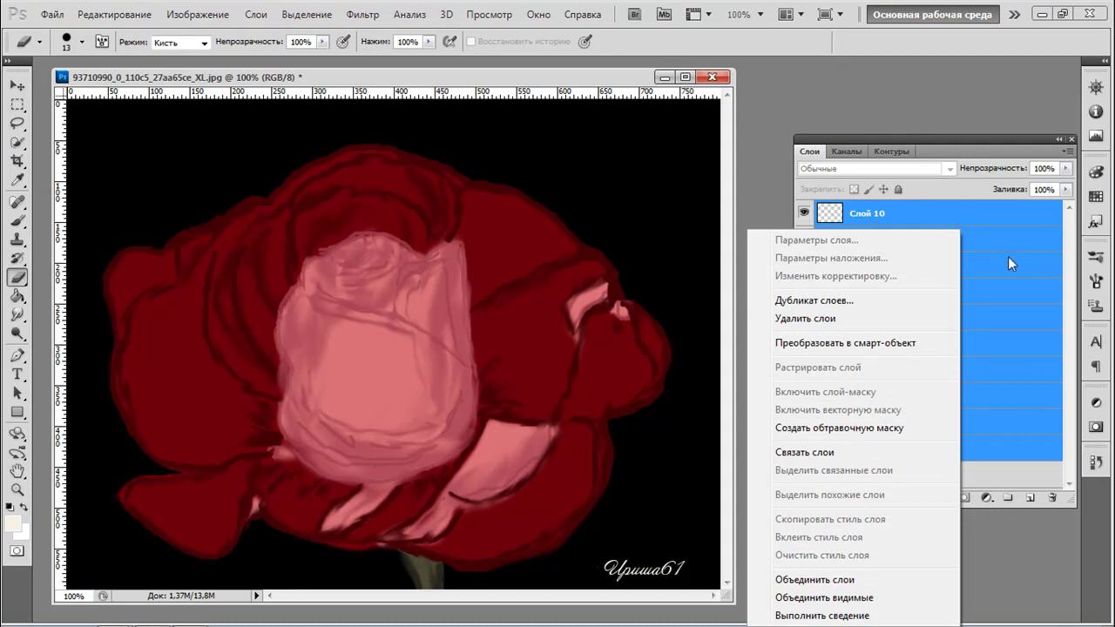
pyautogui.click(995, 453)
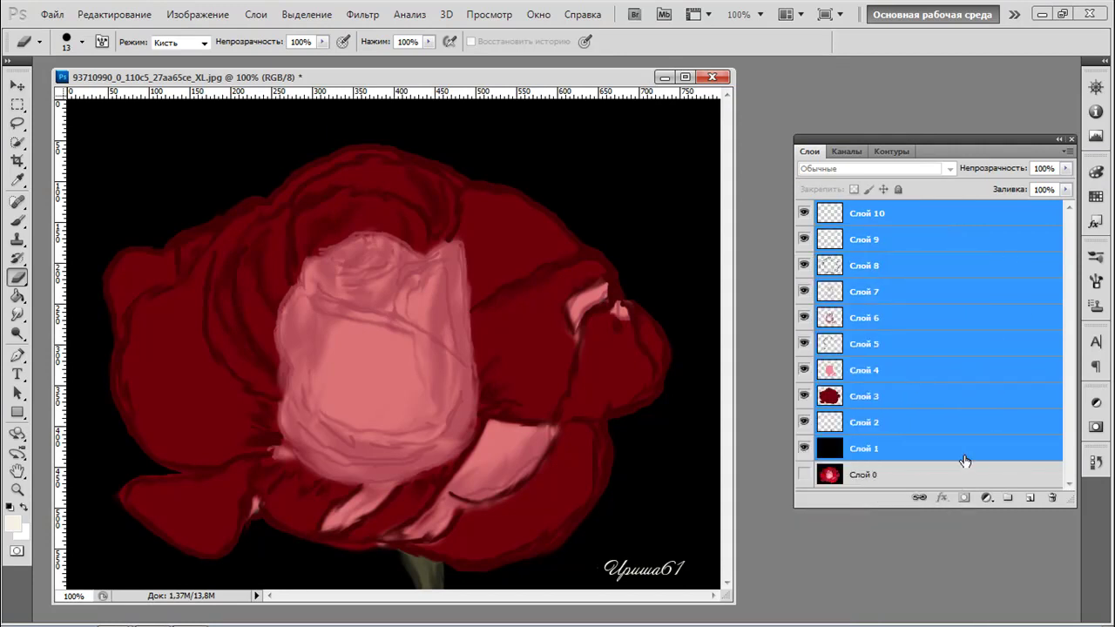
pyautogui.click(965, 453)
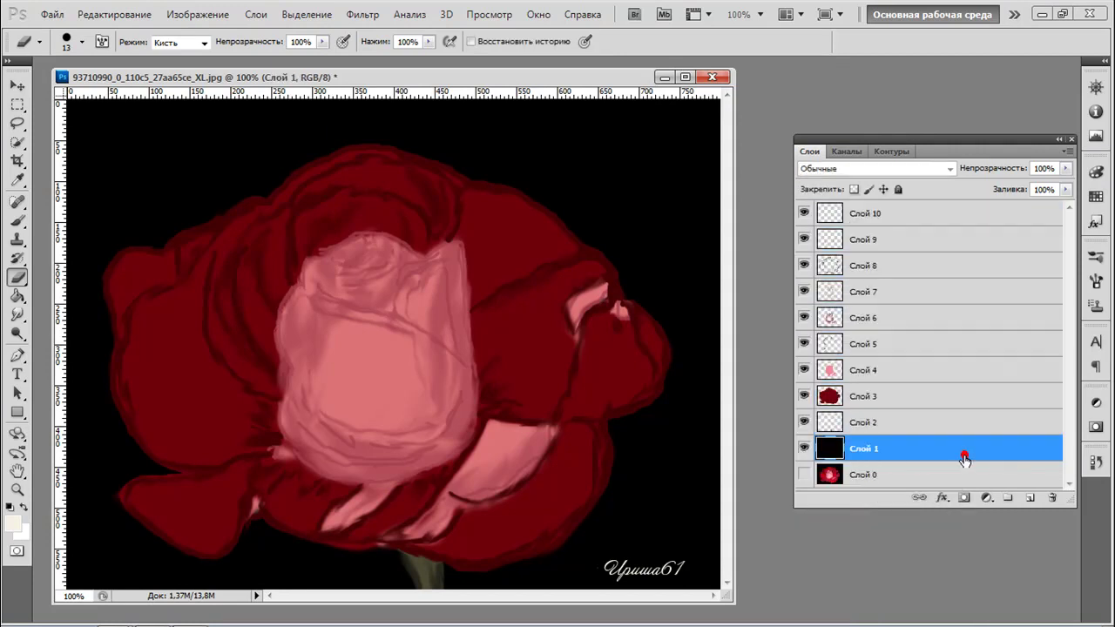
pyautogui.keyDown('shift'); pyautogui.click(913, 218); pyautogui.keyUp('shift')
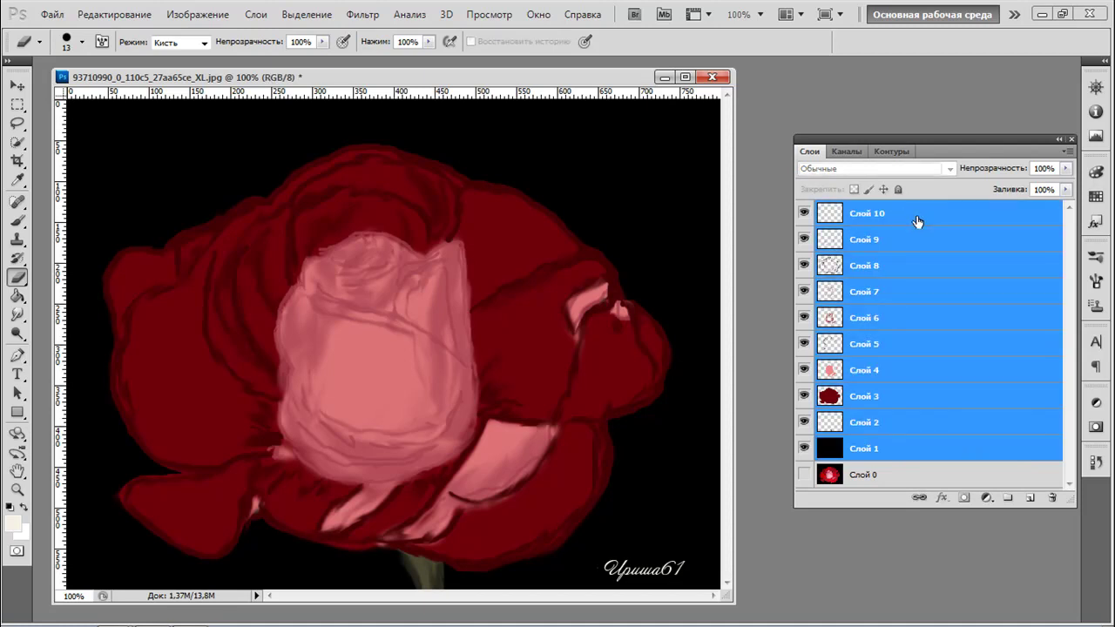
pyautogui.rightClick(901, 244)
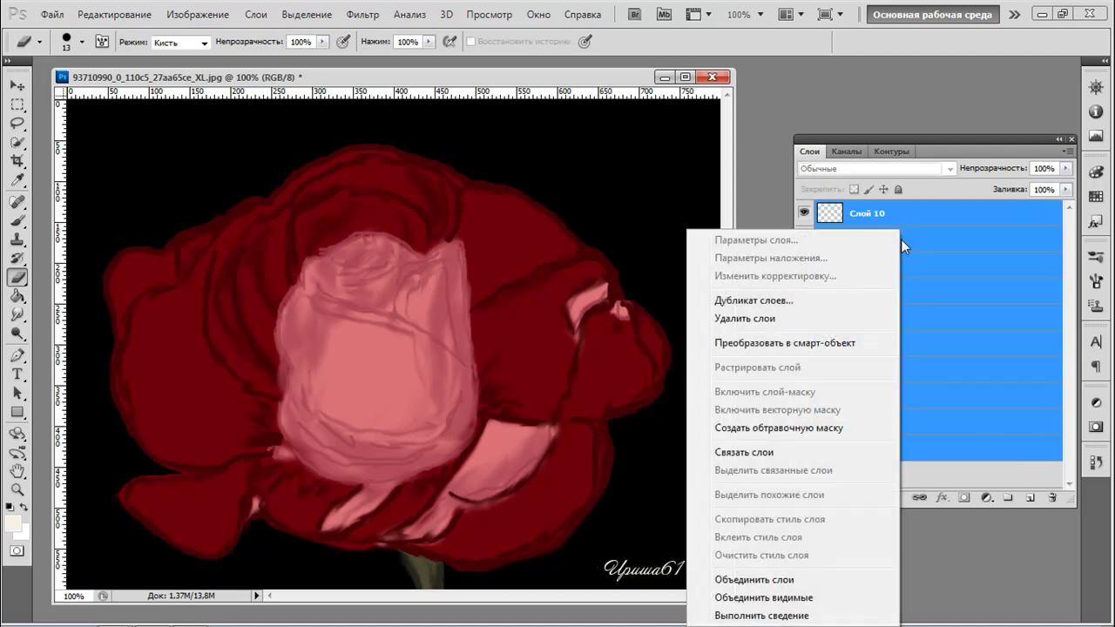
pyautogui.click(797, 581)
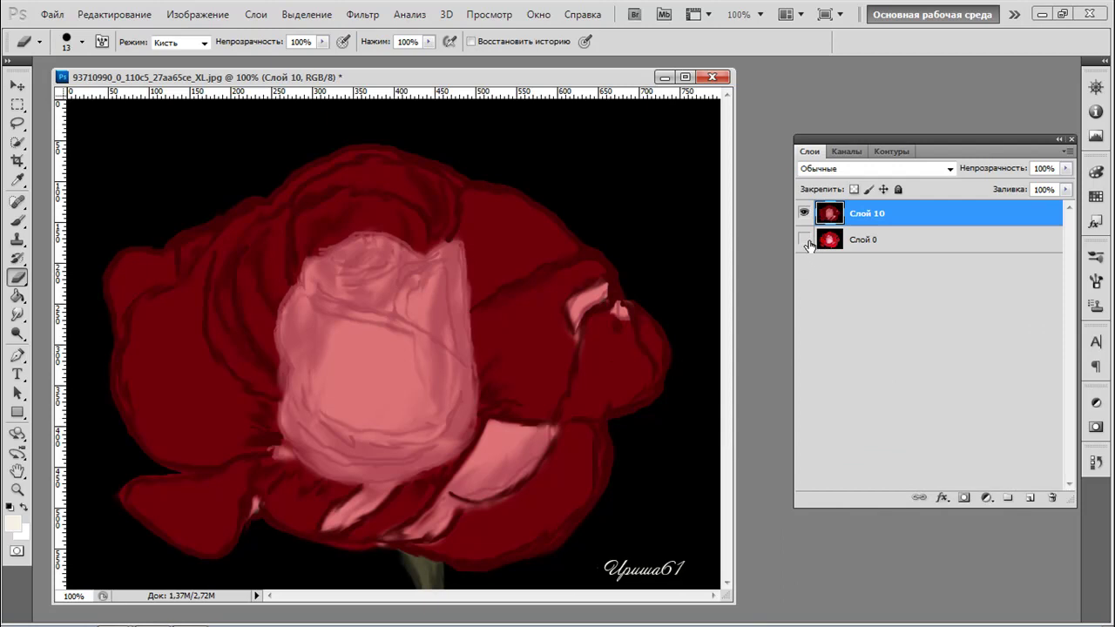
# Duplicate the merged painting layer Слой 10 with the default name
pyautogui.rightClick(933, 218)
pyautogui.click(975, 290)
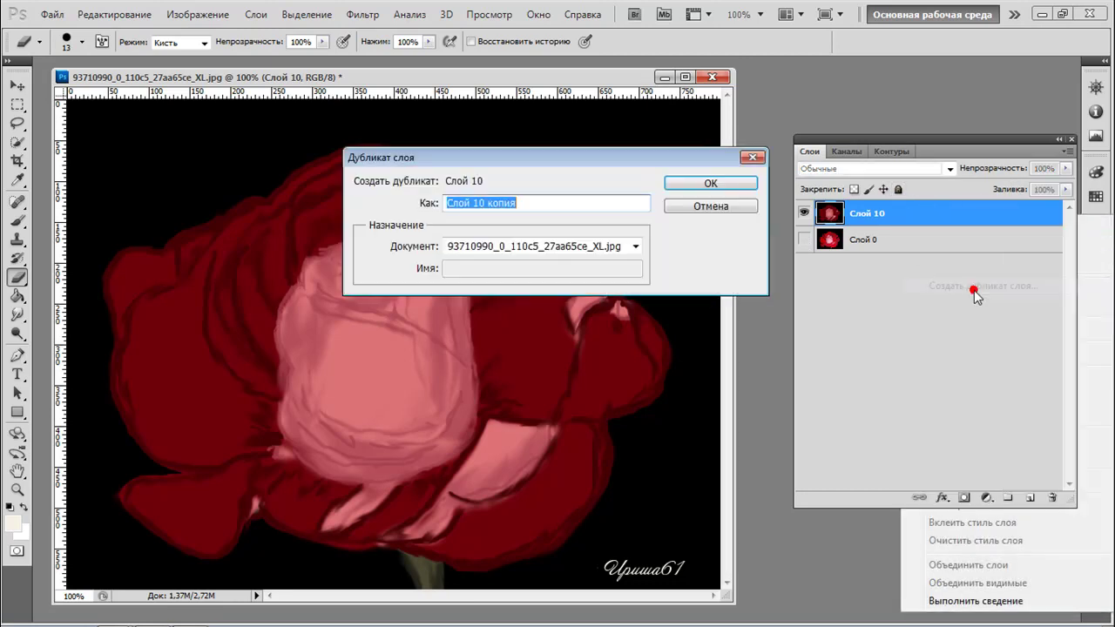
pyautogui.click(719, 183)
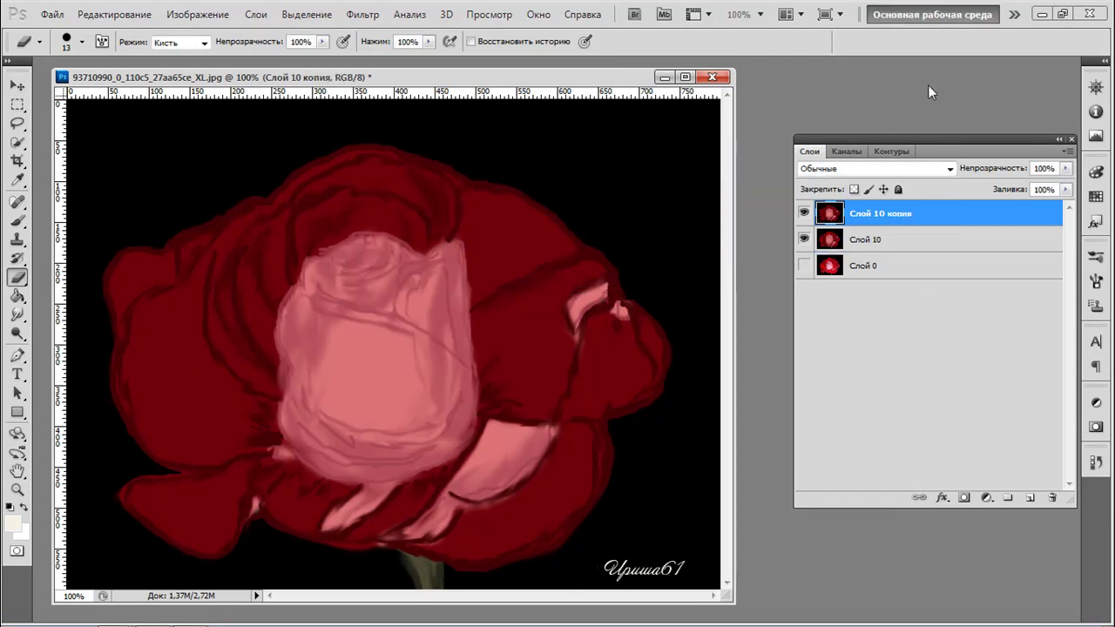
# Apply the Акварель filter to the duplicate layer with detail 1, shadow intensity 0 and texture 1
pyautogui.click(371, 16)
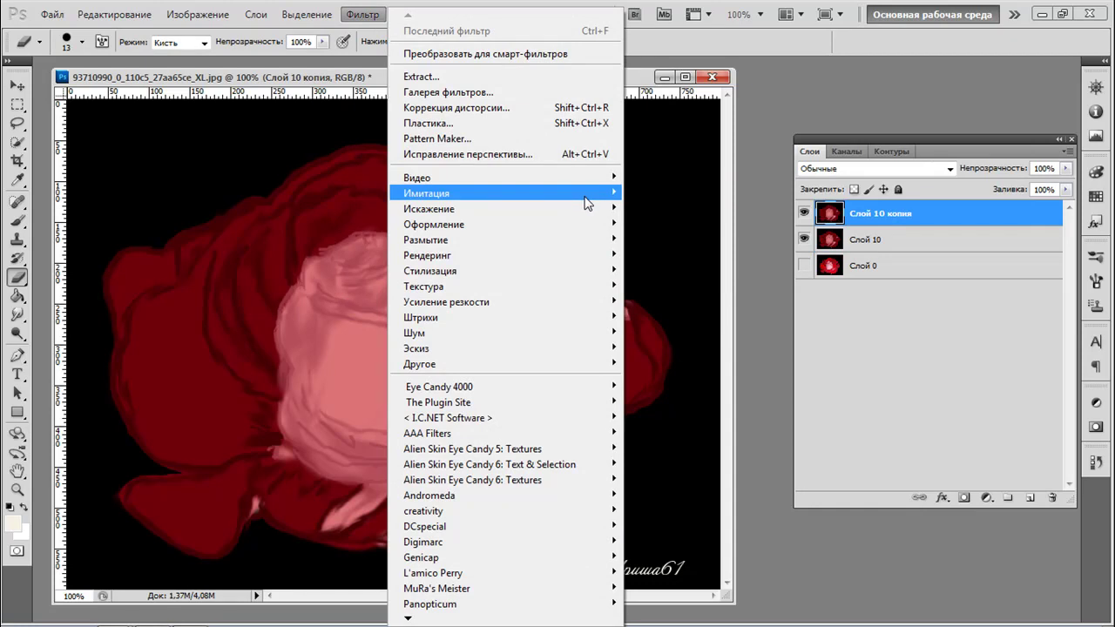
pyautogui.moveTo(594, 195)
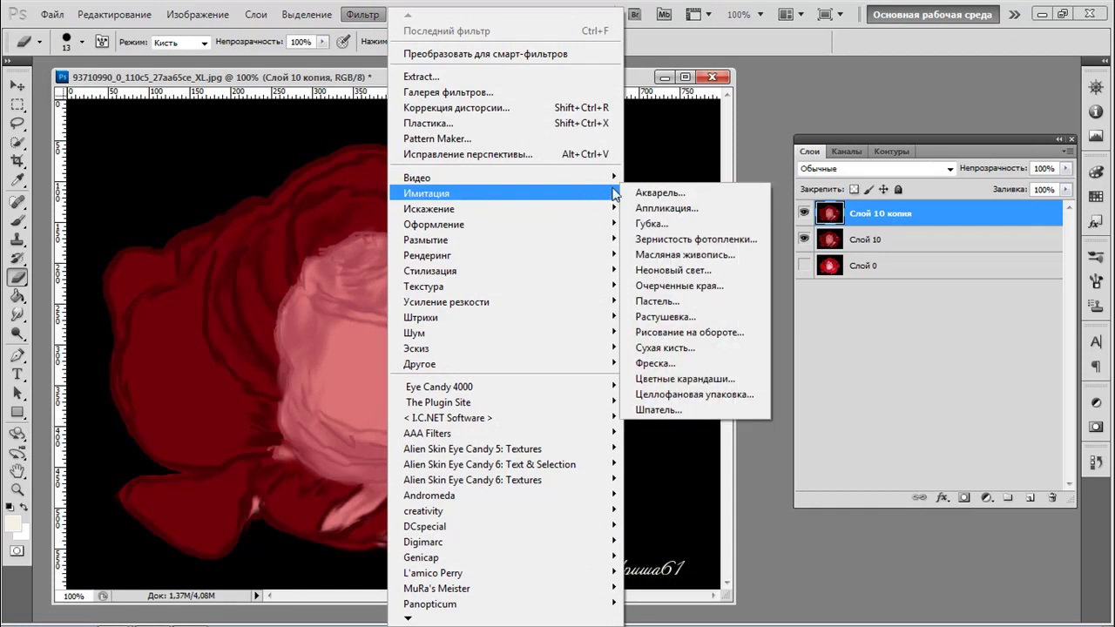
pyautogui.click(689, 195)
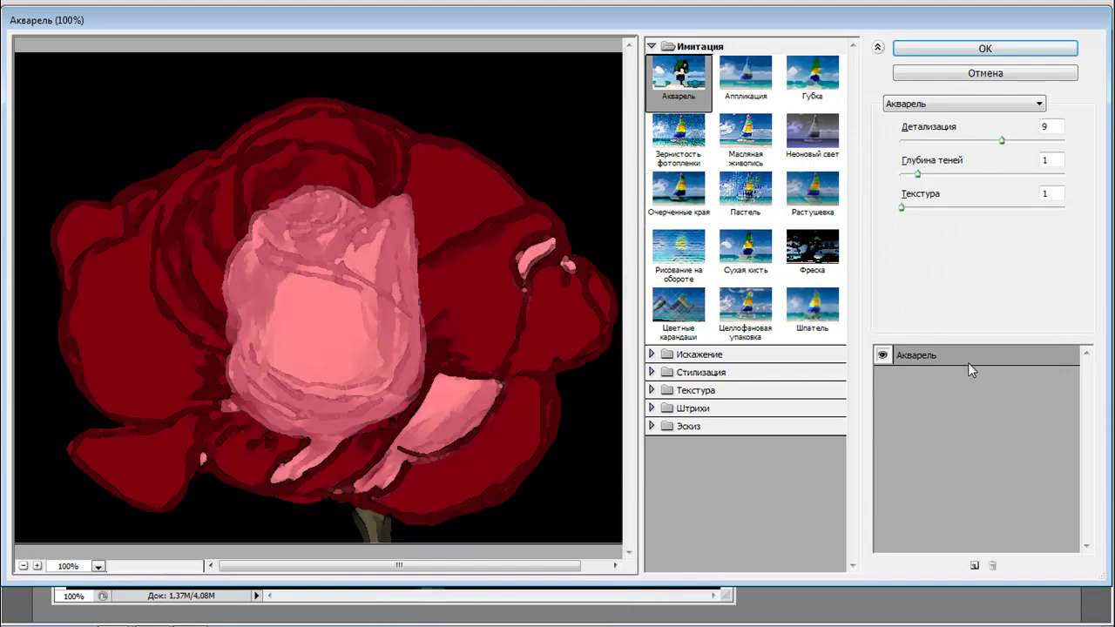
pyautogui.click(1003, 140)
pyautogui.moveTo(1003, 140); pyautogui.dragTo(910, 216)
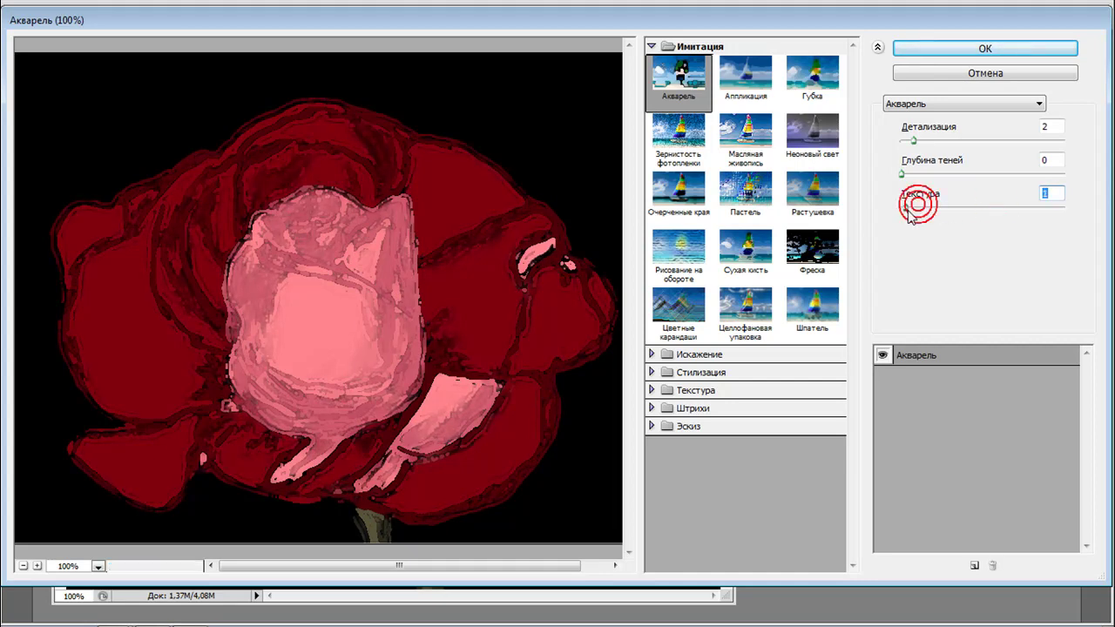
pyautogui.moveTo(914, 141); pyautogui.dragTo(908, 142)
pyautogui.click(907, 142)
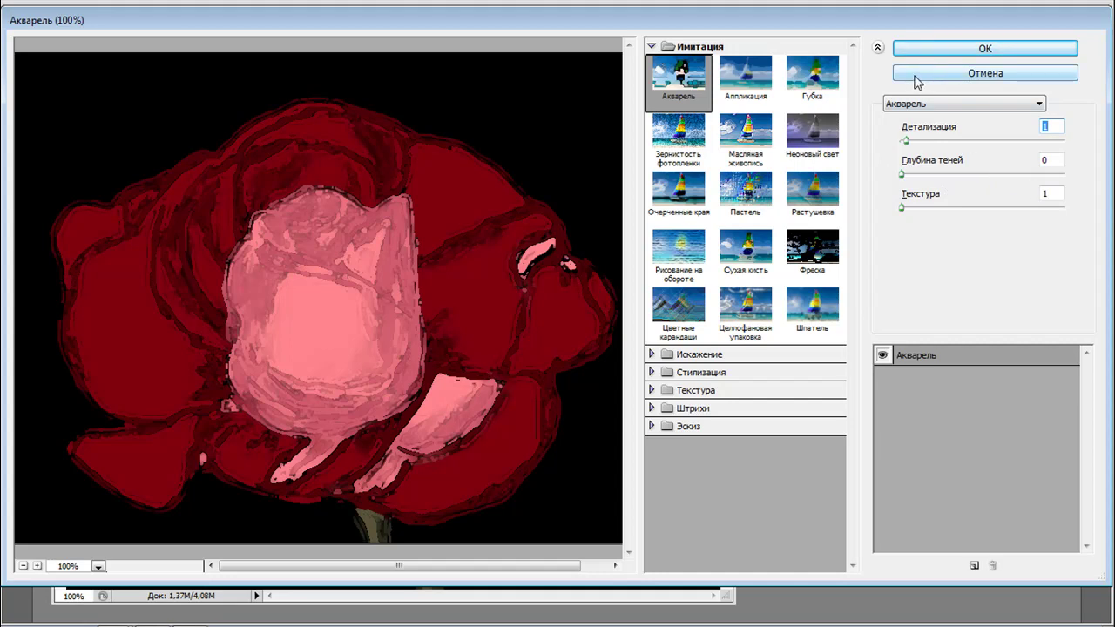
pyautogui.click(921, 47)
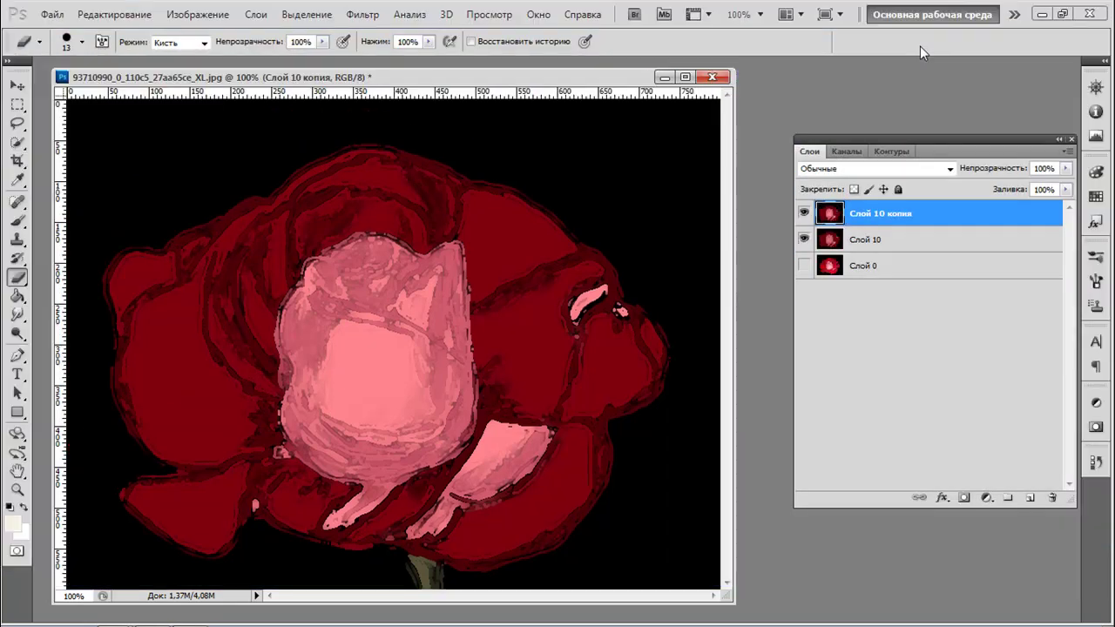
# Make another duplicate of Слой 10 and hide the watercolour-filtered copy above it
pyautogui.click(878, 245)
pyautogui.rightClick(879, 249)
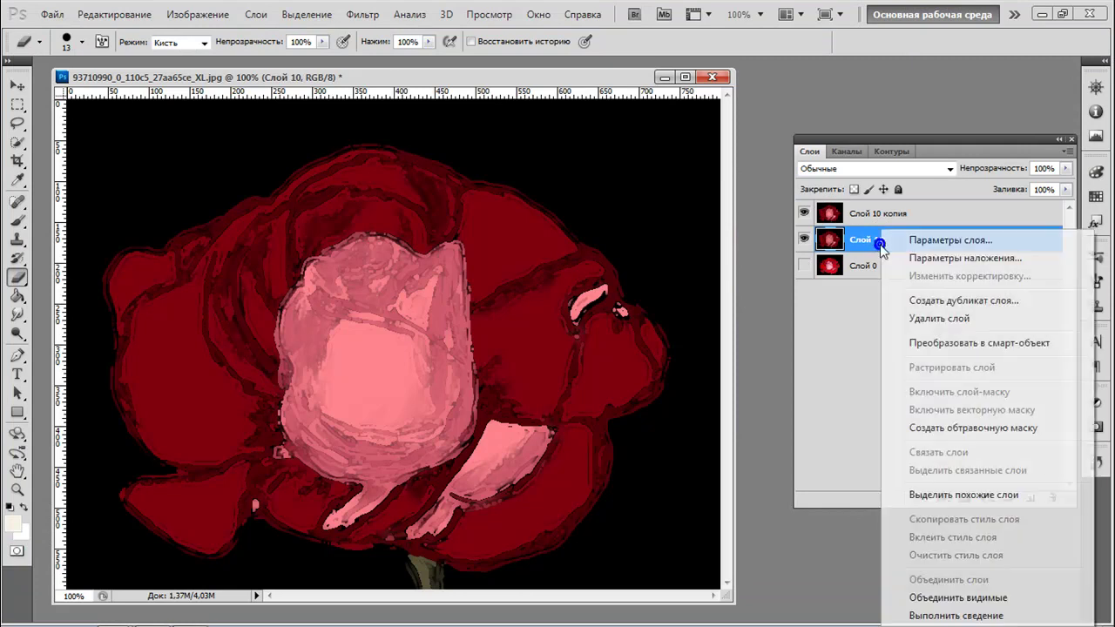
pyautogui.click(951, 301)
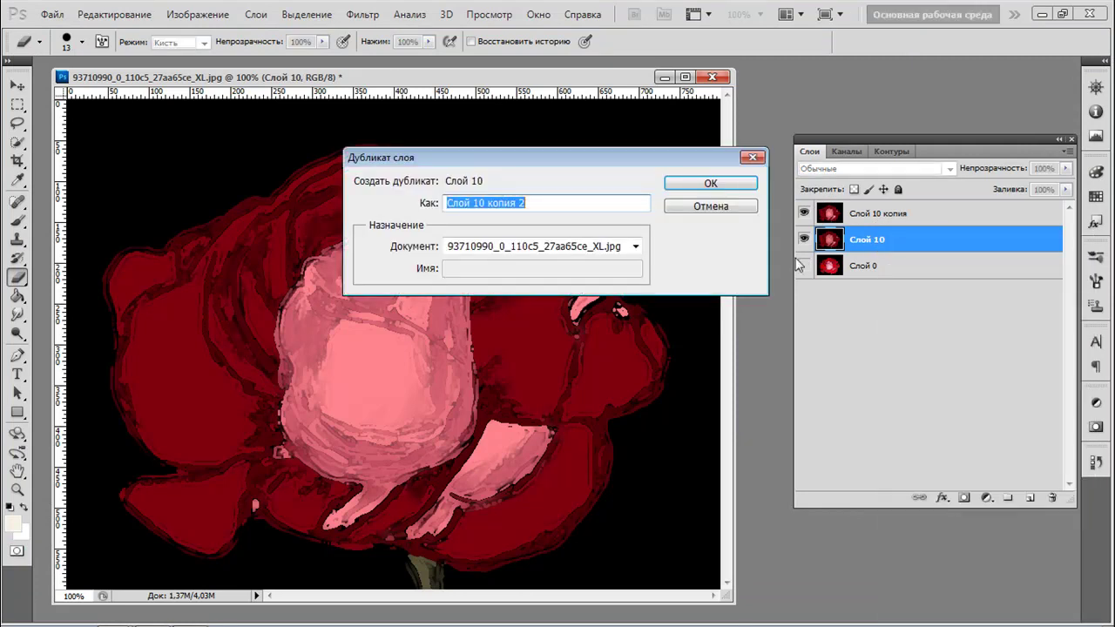
pyautogui.click(725, 185)
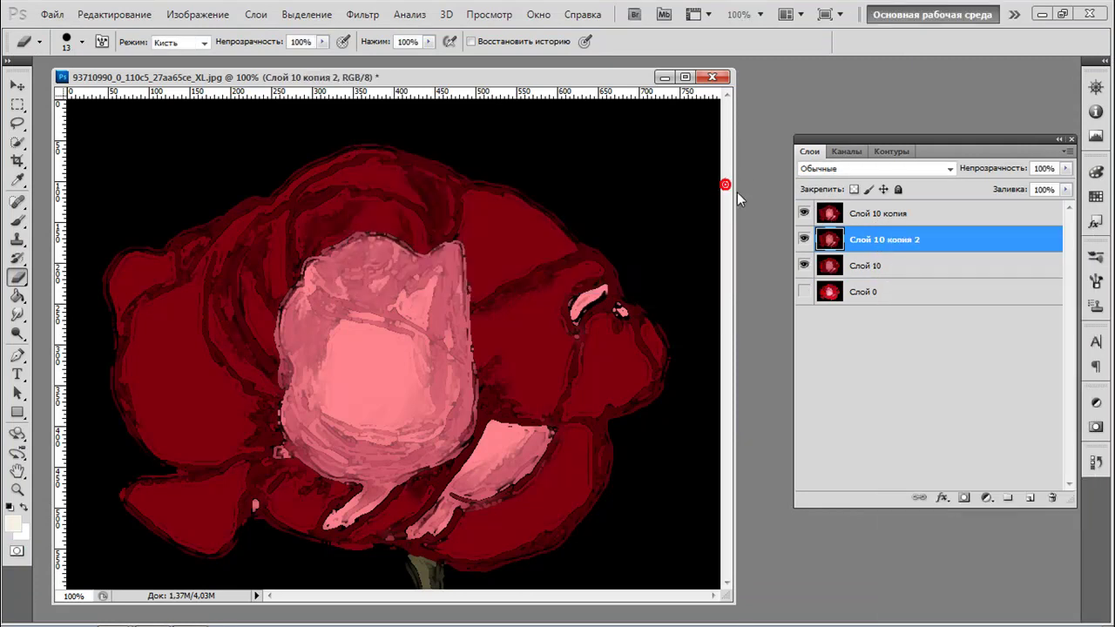
pyautogui.click(805, 214)
# Apply the Масляная живопись filter to the second duplicate with brush size 1, sharpness 30 and the Простая brush
pyautogui.click(360, 15)
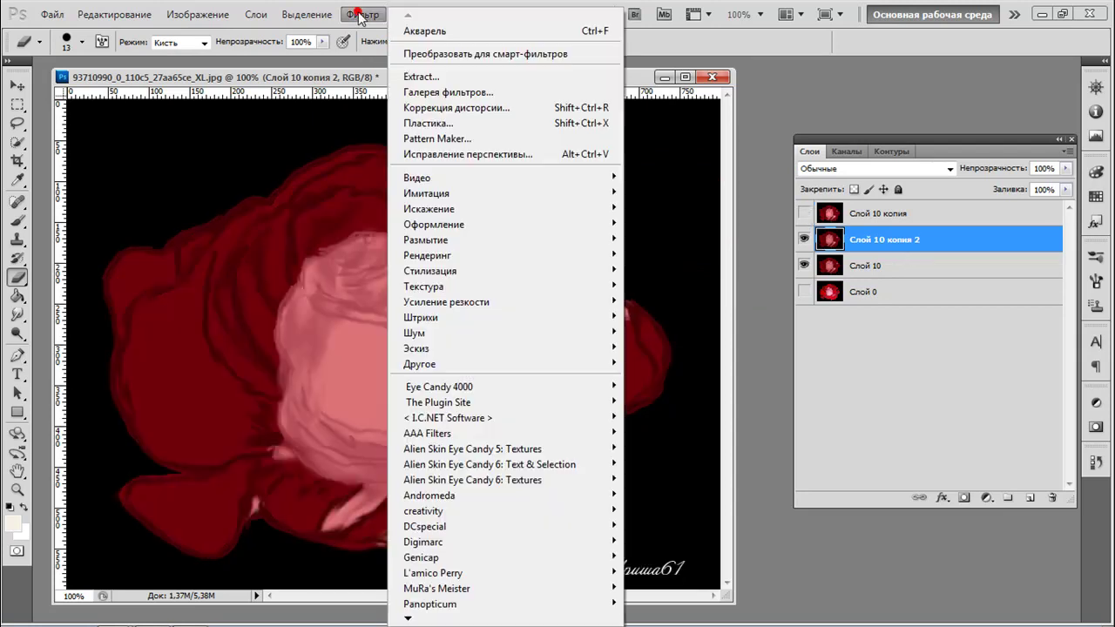
pyautogui.moveTo(553, 195)
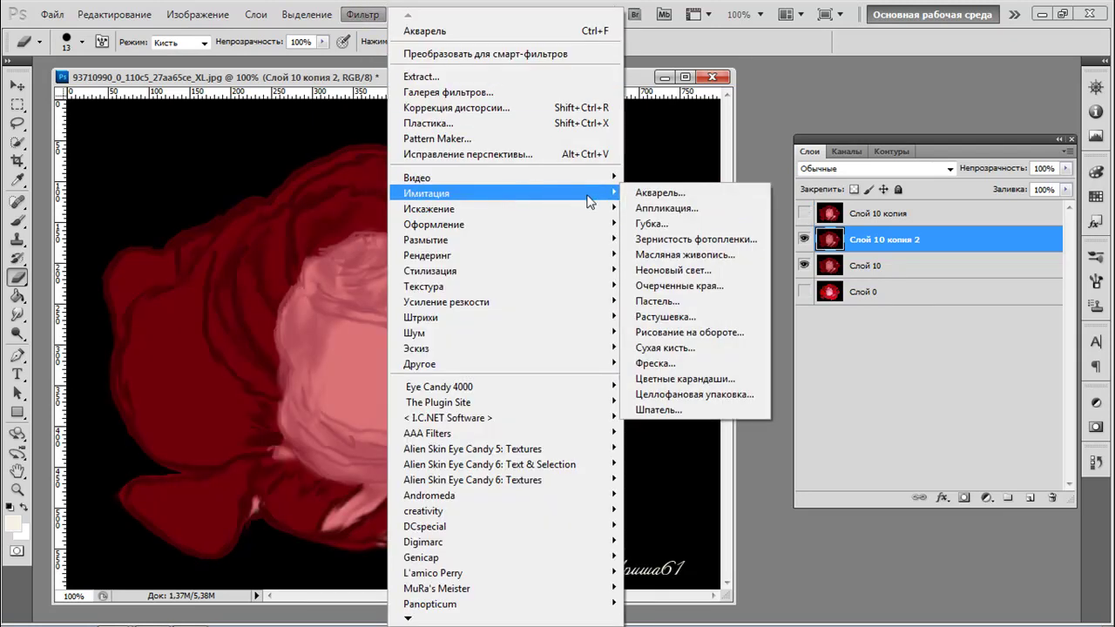
pyautogui.click(702, 257)
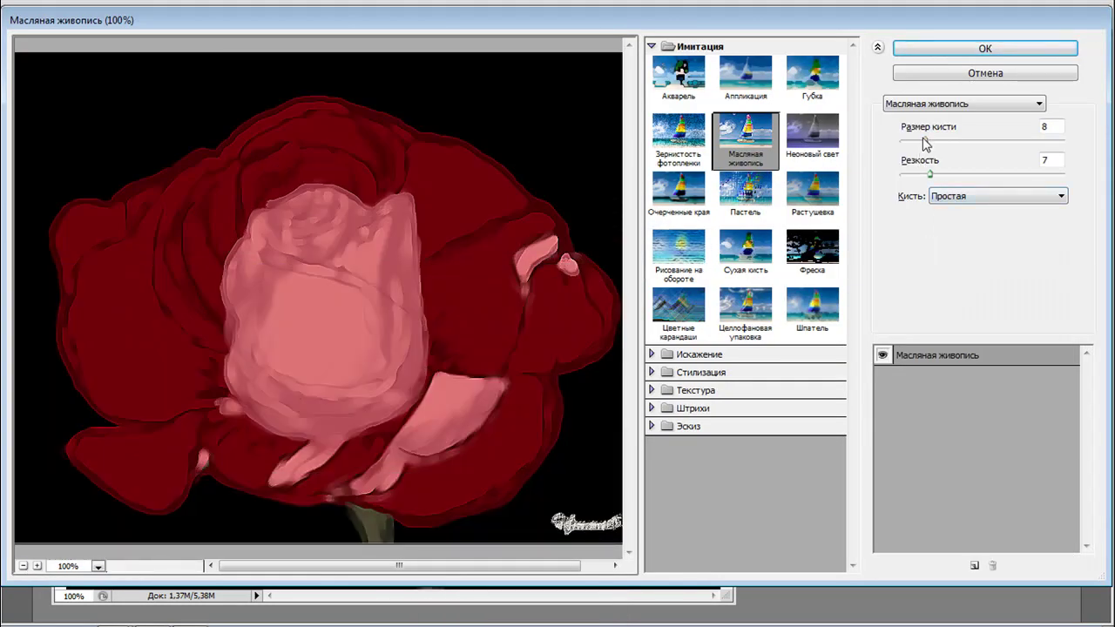
pyautogui.moveTo(924, 141)
pyautogui.mouseDown()
pyautogui.moveTo(910, 142)
pyautogui.moveTo(900, 166)
pyautogui.moveTo(1024, 196)
pyautogui.mouseUp()
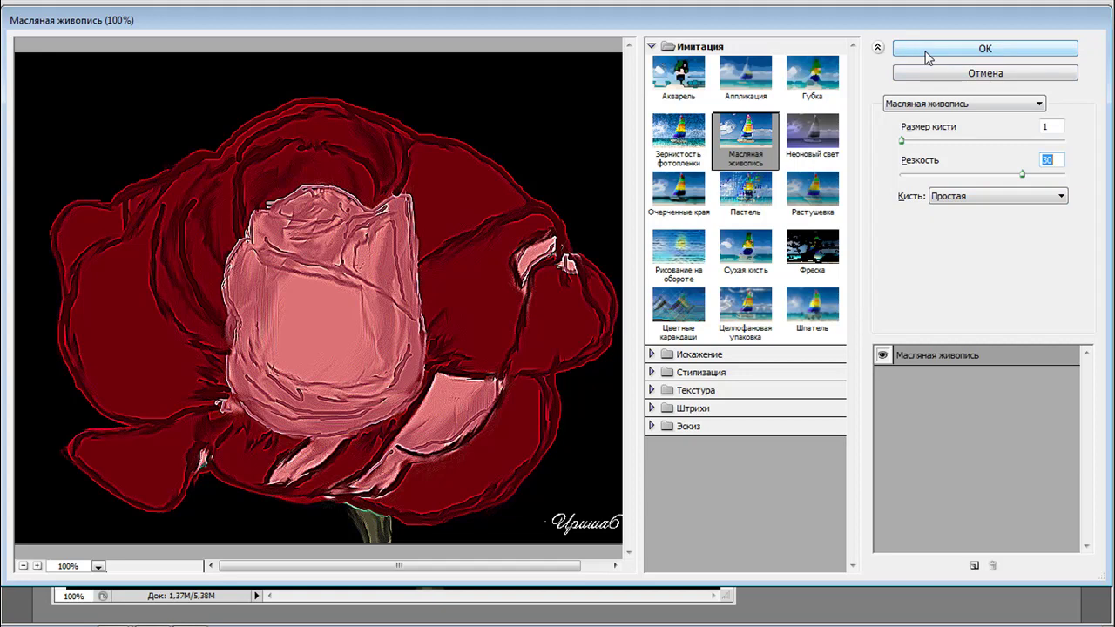
pyautogui.click(925, 50)
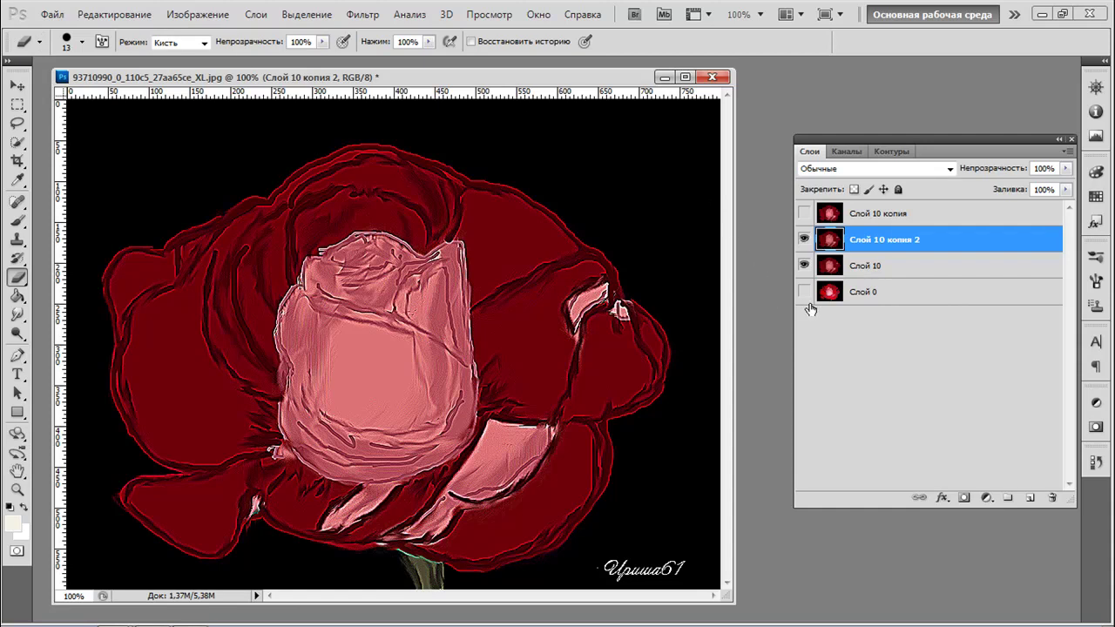
# Set up a web export of the oil-painting version with an image width of 550 px
pyautogui.click(48, 15)
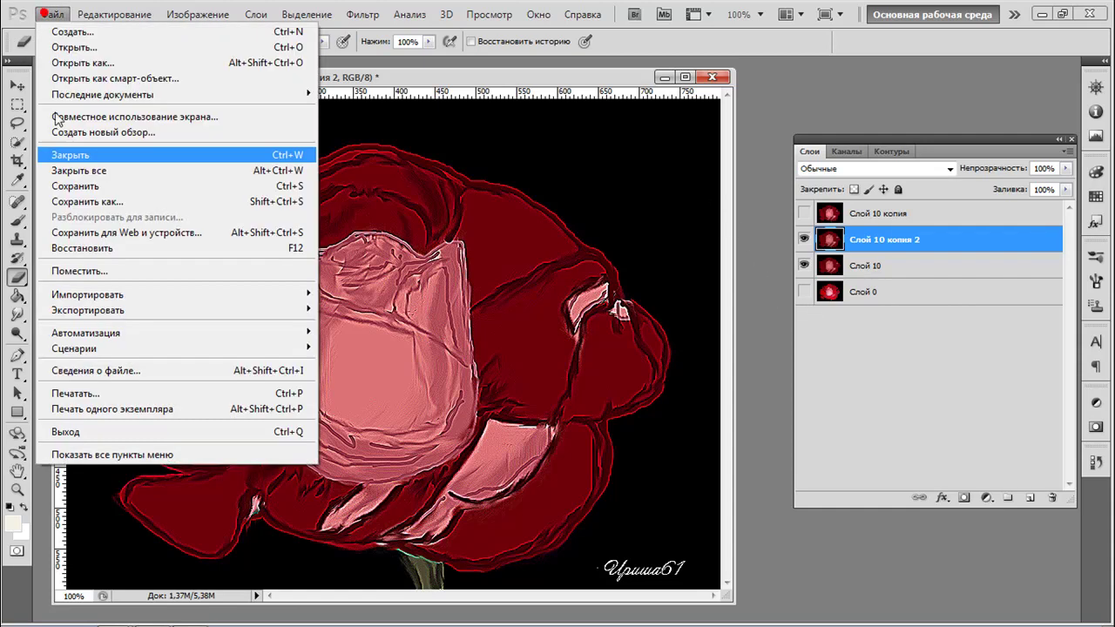
pyautogui.click(118, 235)
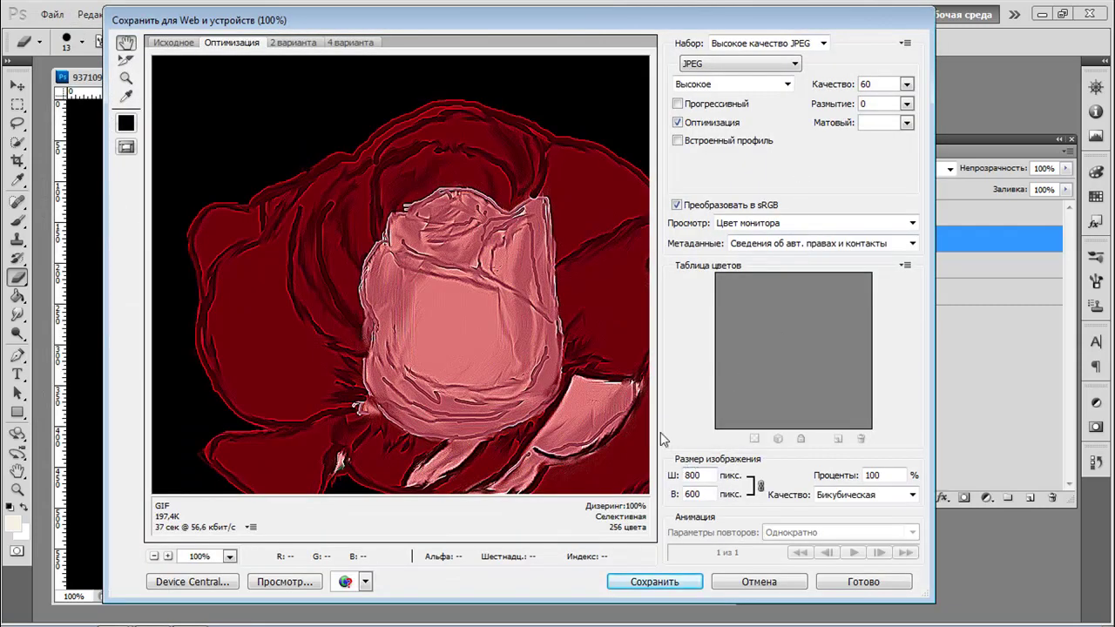
pyautogui.click(689, 470)
pyautogui.press('BackSpace')
pyautogui.write('550')
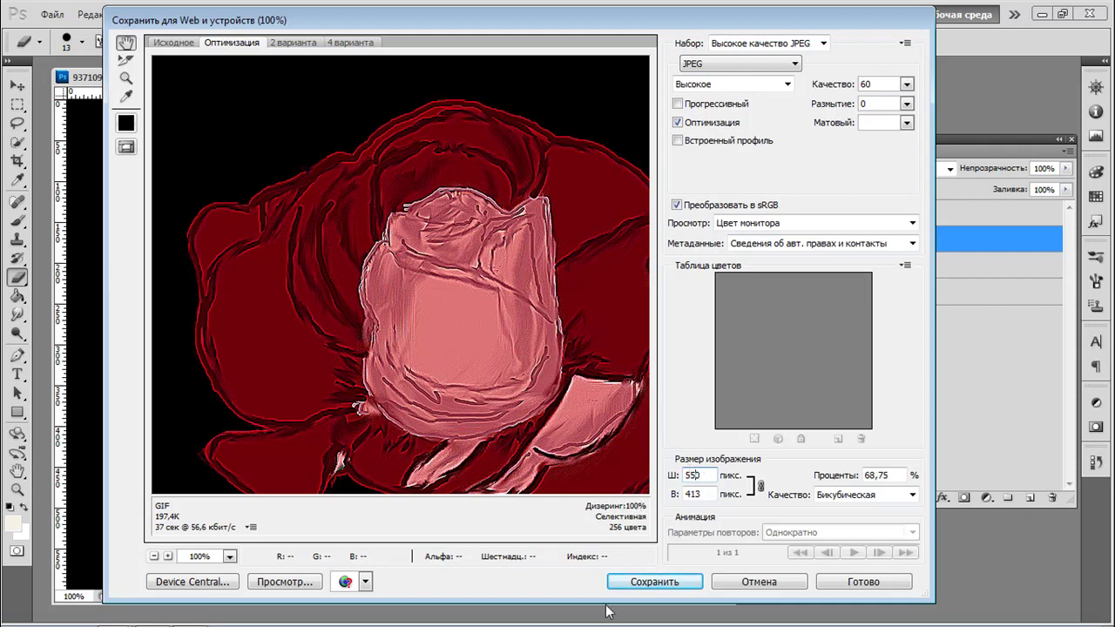
# Save the optimized oil-painting image as роза2 in the Изображения folder, accepting the special characters in its name
pyautogui.click(671, 578)
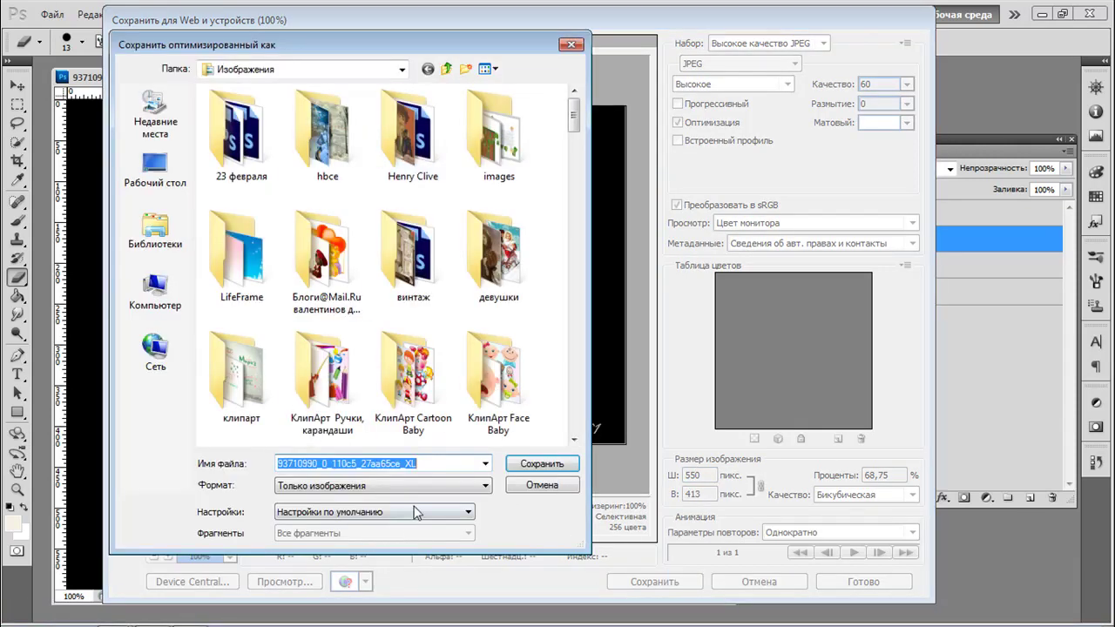
pyautogui.press('BackSpace')
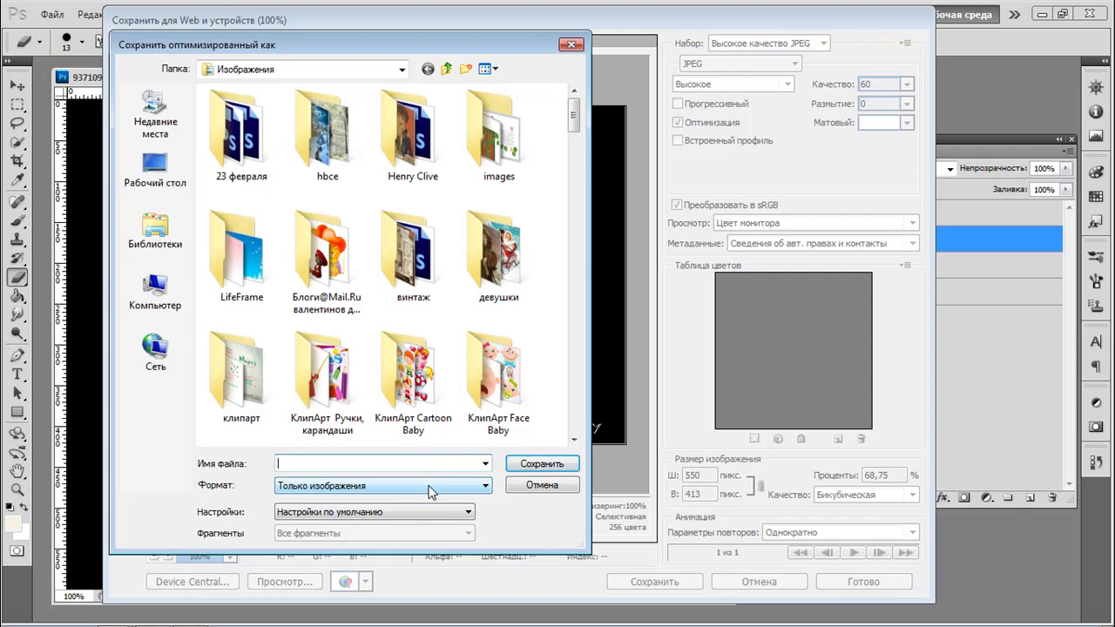
pyautogui.write('роза')
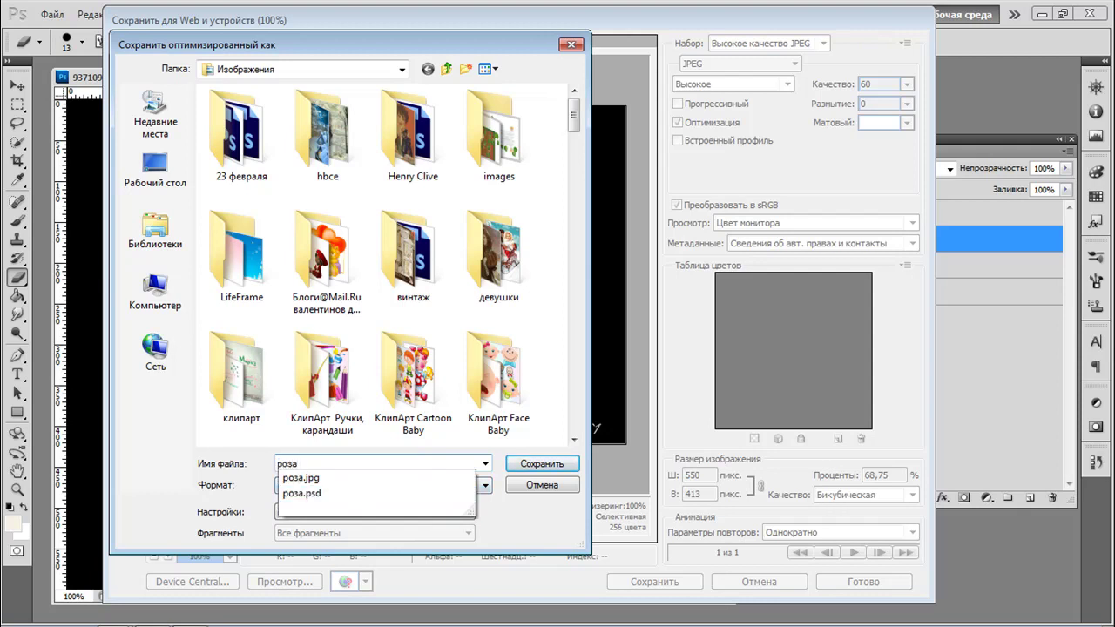
pyautogui.write('2')
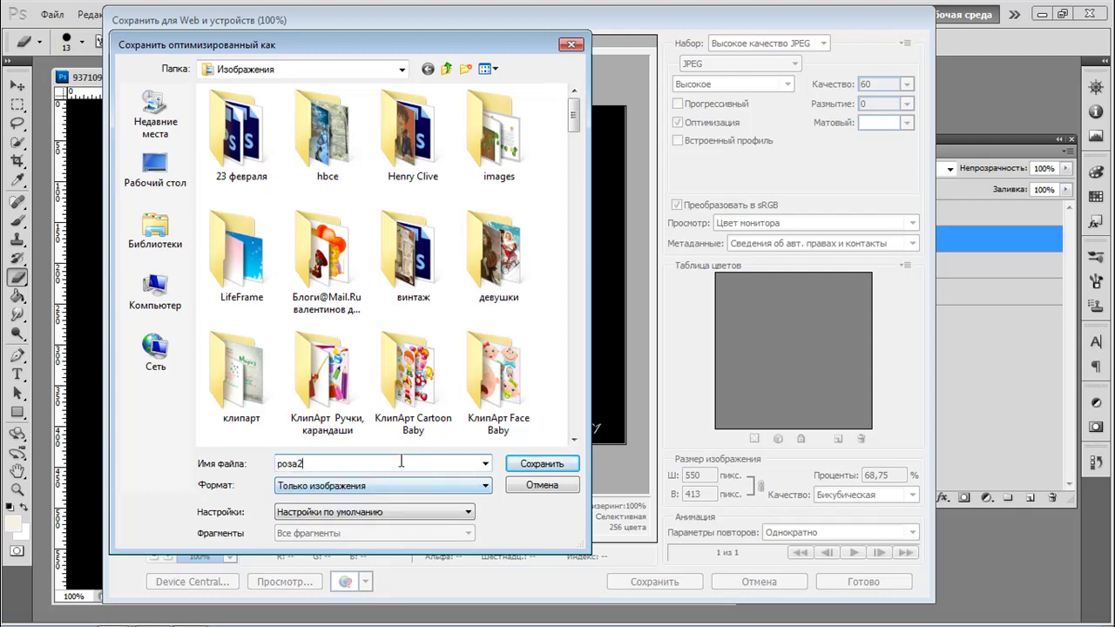
pyautogui.click(531, 464)
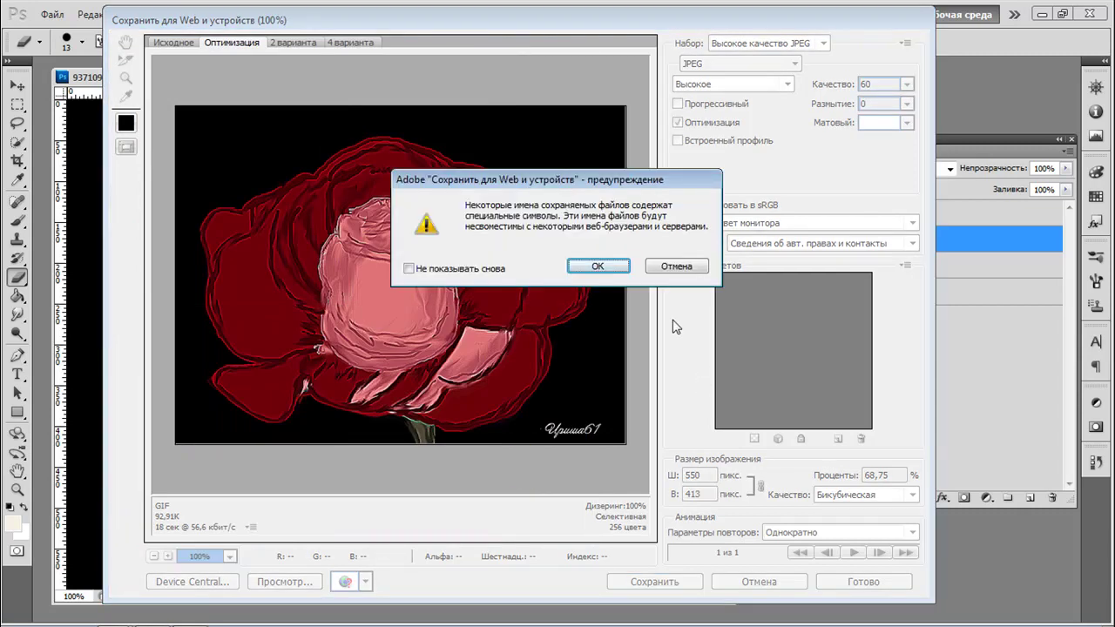
pyautogui.click(598, 265)
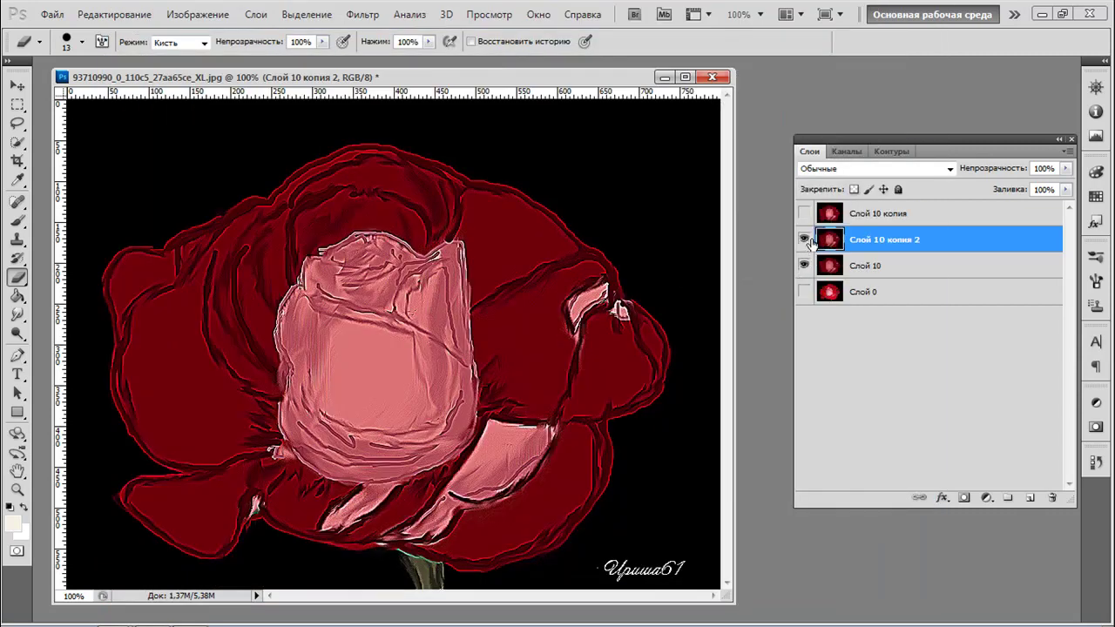
# Hide Слой 10 копия 2, show the watercolour layer Слой 10 копия, and set up its web export at 550 px wide
pyautogui.click(809, 240)
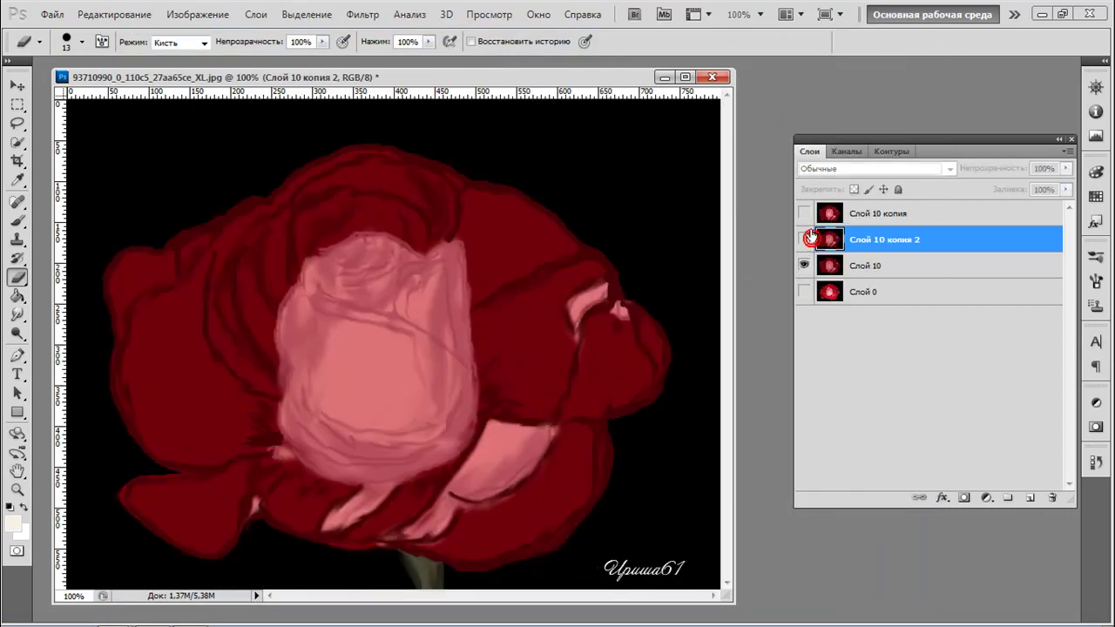
pyautogui.click(804, 213)
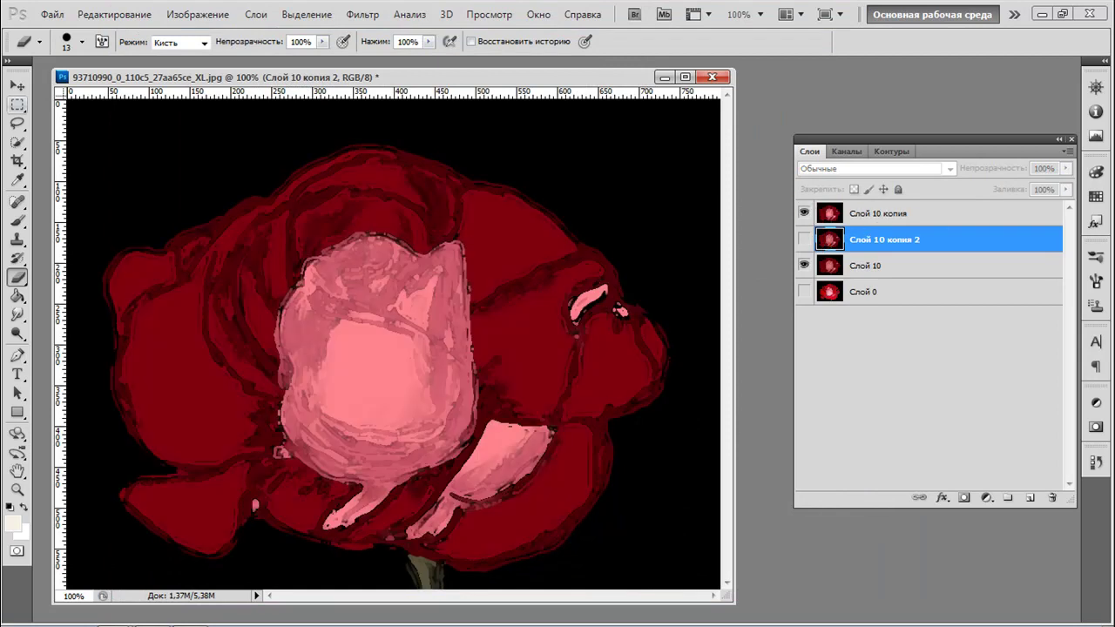
pyautogui.click(45, 16)
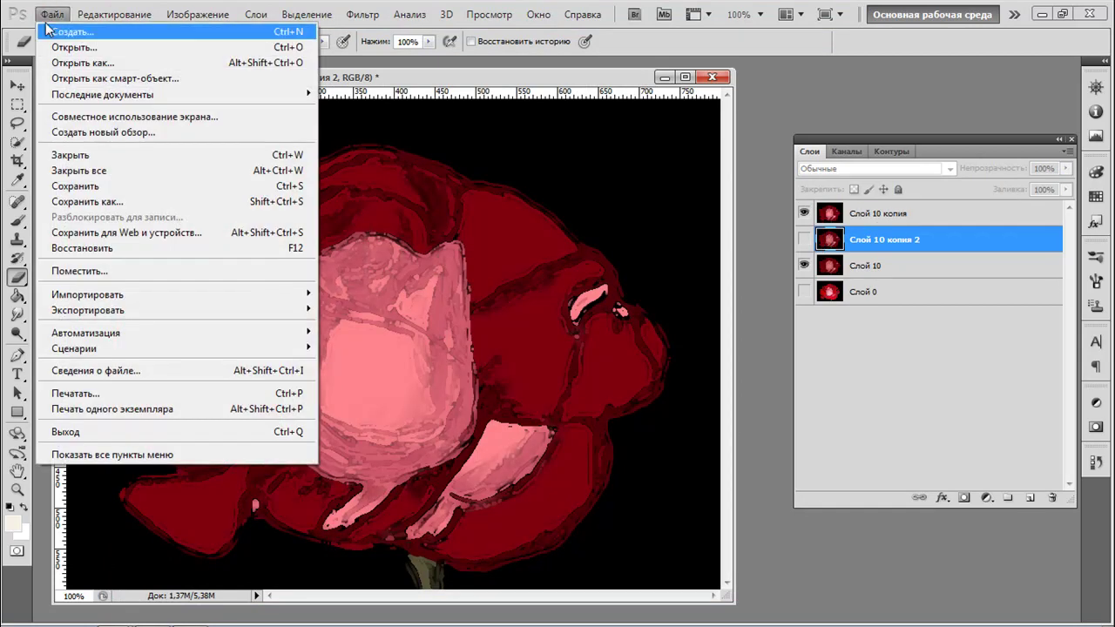
pyautogui.click(170, 236)
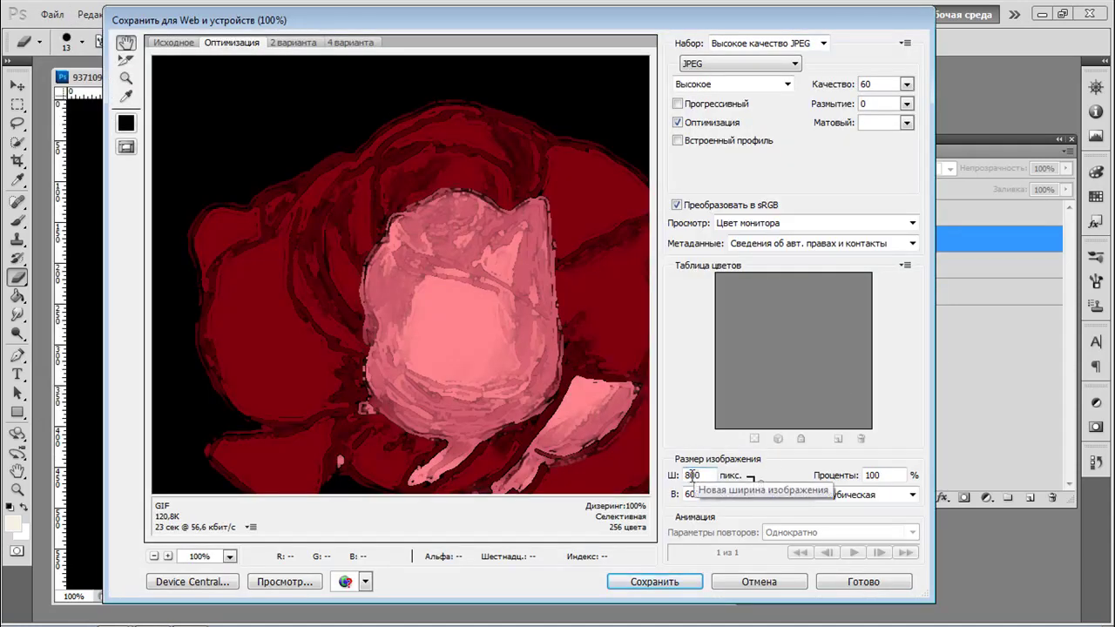
pyautogui.click(689, 476)
pyautogui.write('5500')
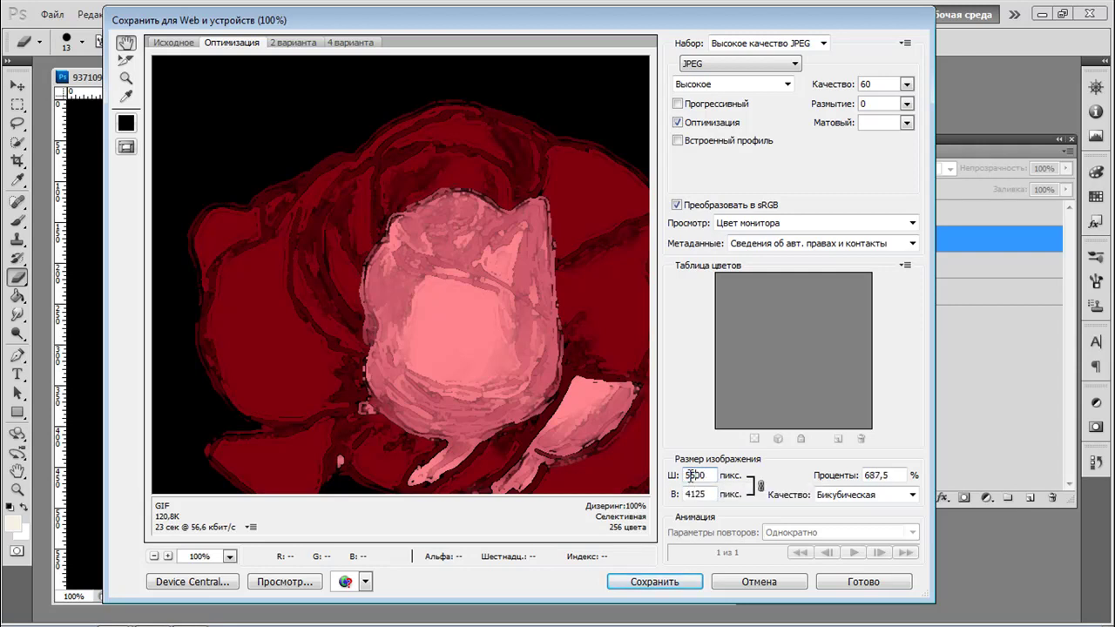
pyautogui.press('BackSpace')
# Save the optimized watercolour image as роза3 in the Изображения folder
pyautogui.click(658, 584)
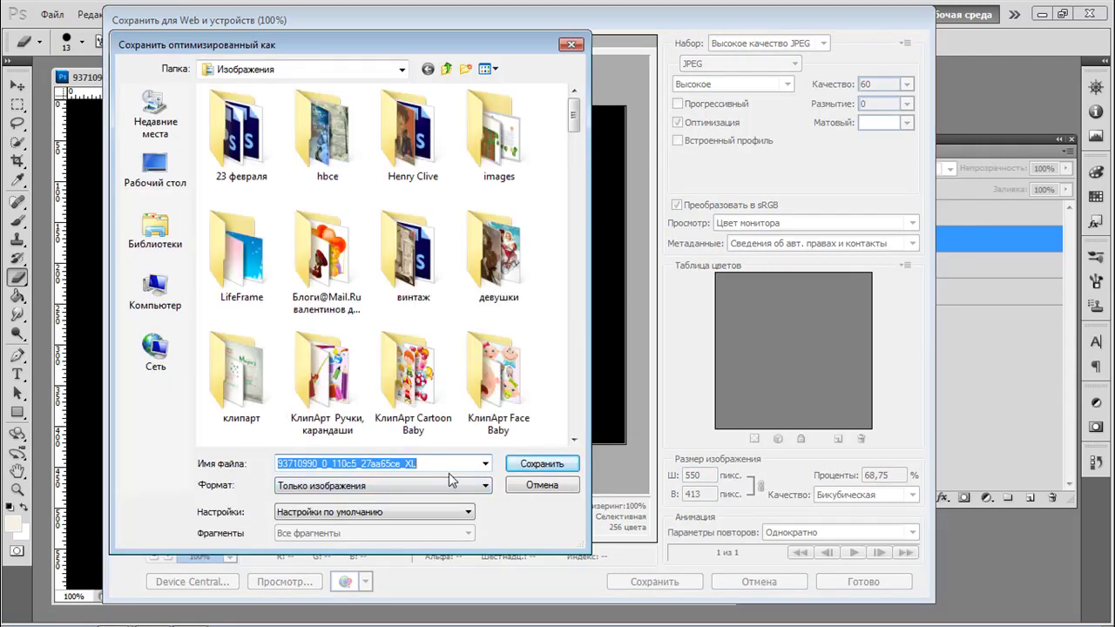
pyautogui.write('роза3')
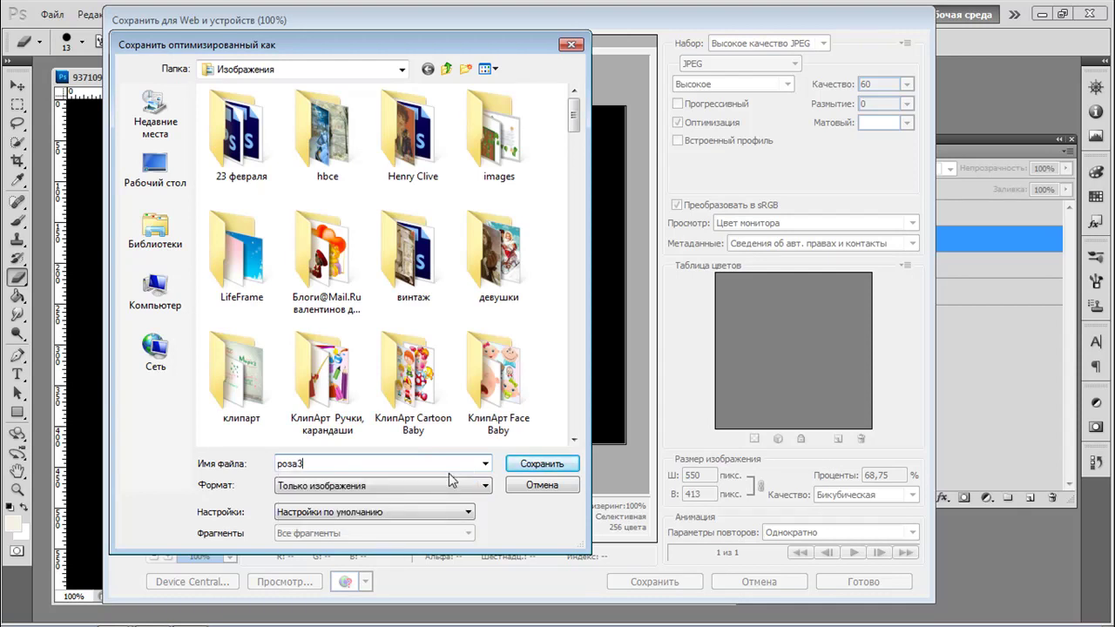
pyautogui.click(540, 463)
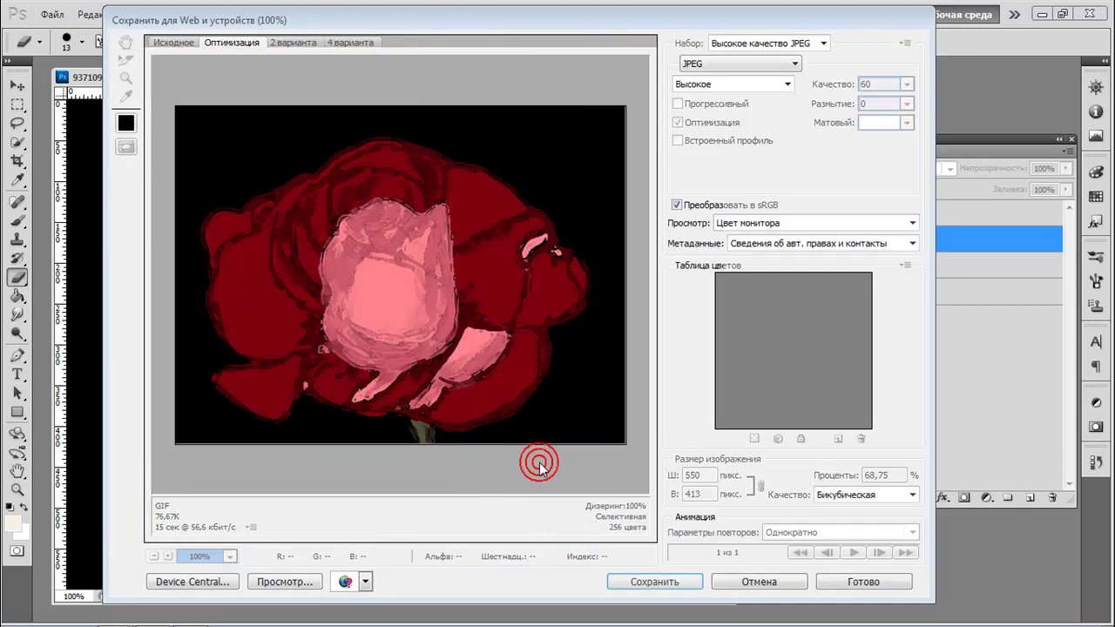
pyautogui.click(620, 273)
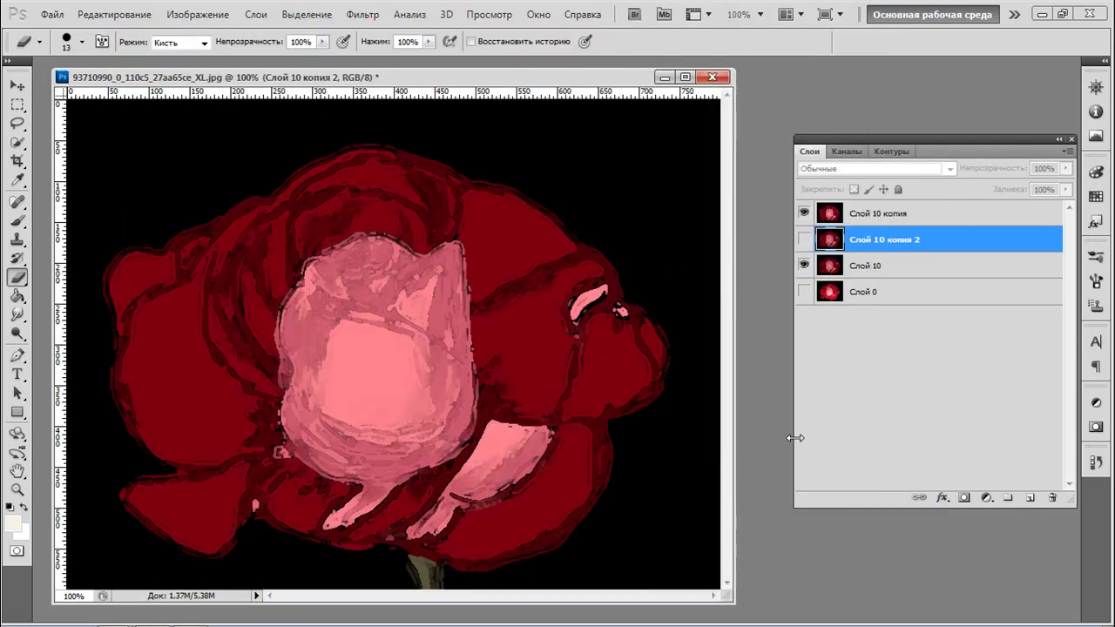
# Start closing the rose painting document
pyautogui.click(471, 79)
pyautogui.click(712, 78)
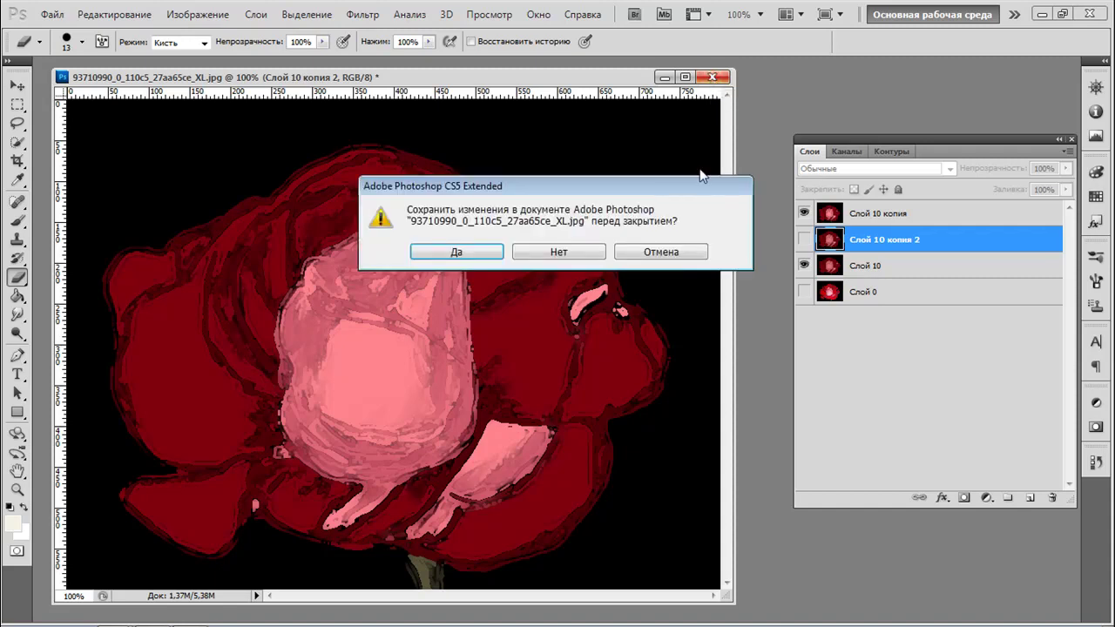
pyautogui.moveTo(982, 620)
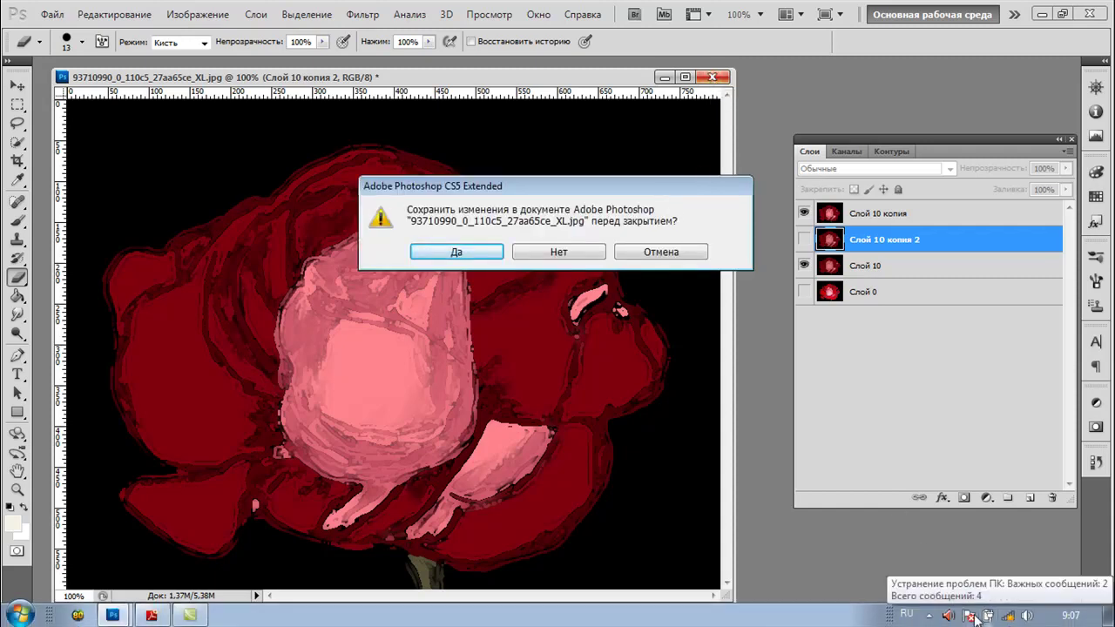
pyautogui.click(927, 615)
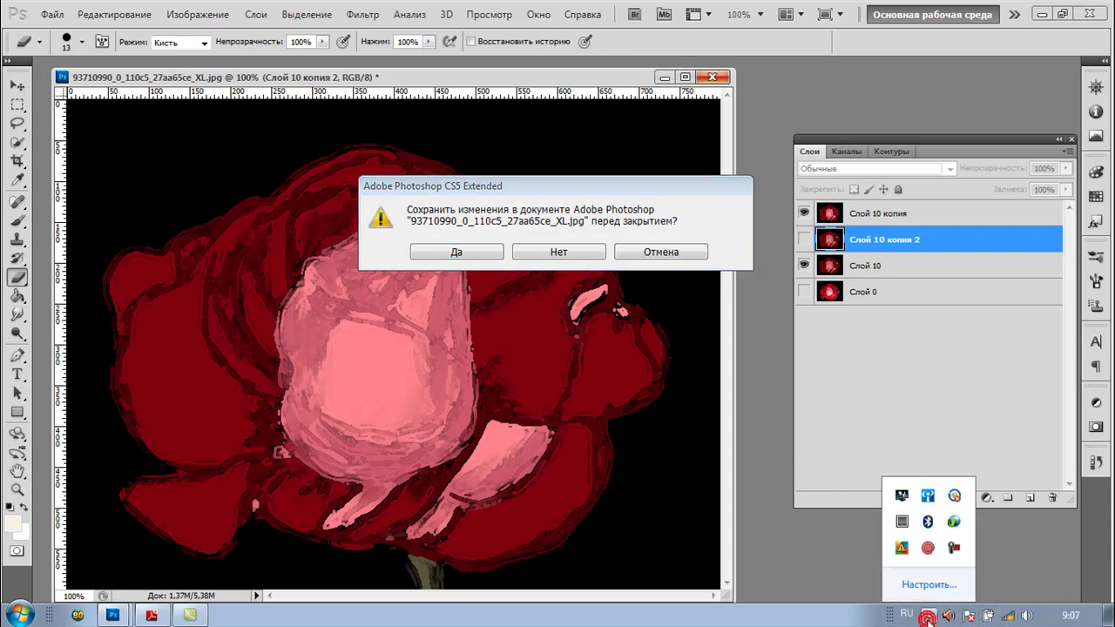
pyautogui.click(953, 548)
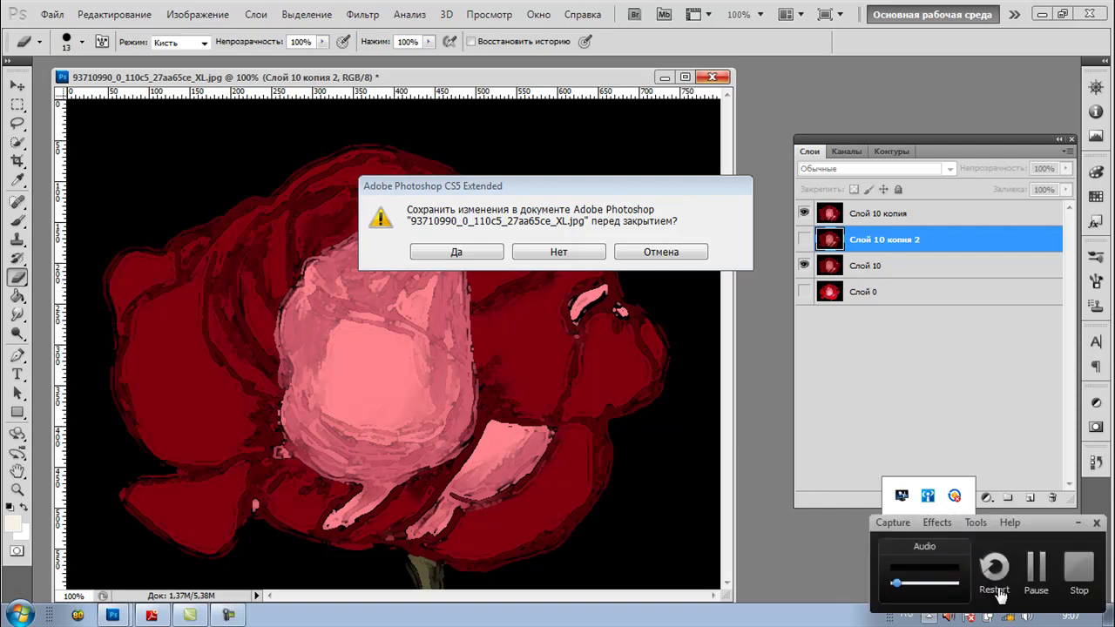